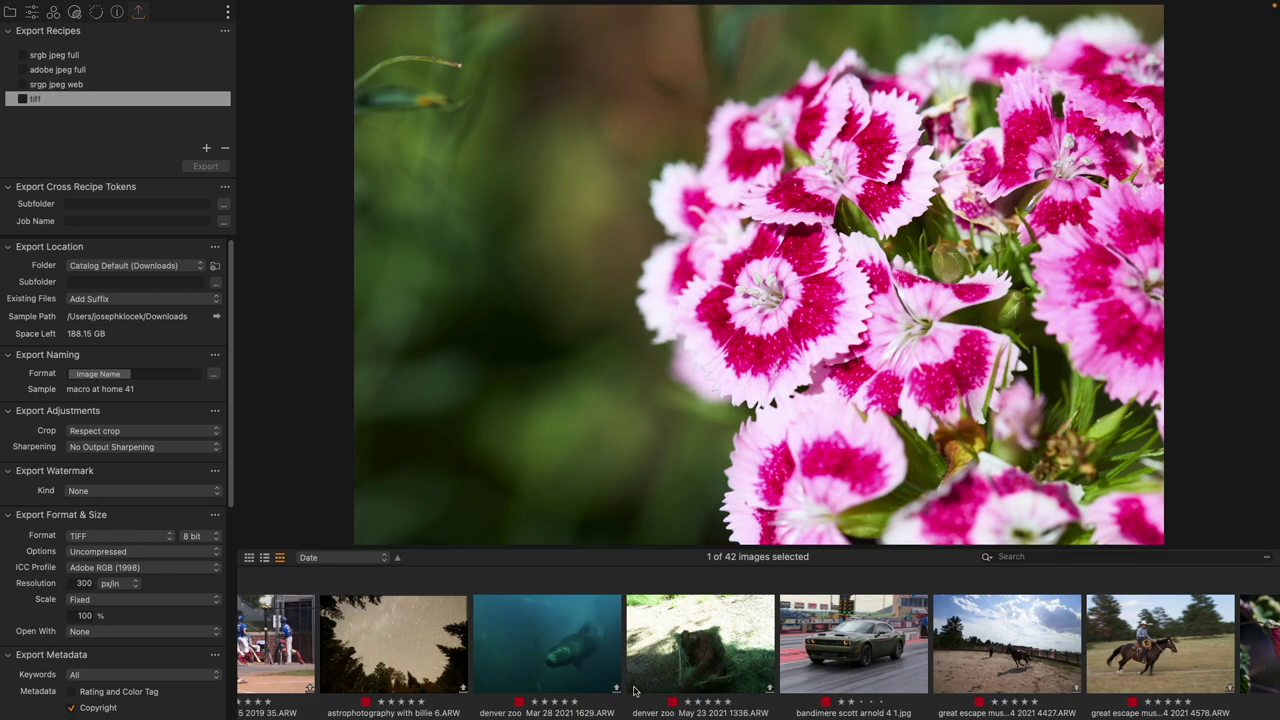
Step: Show the exposure adjustment tools, float the Layers tool over the photo, and dock it back above Exposure
{"action": "left_click", "coordinate": [32, 12]}
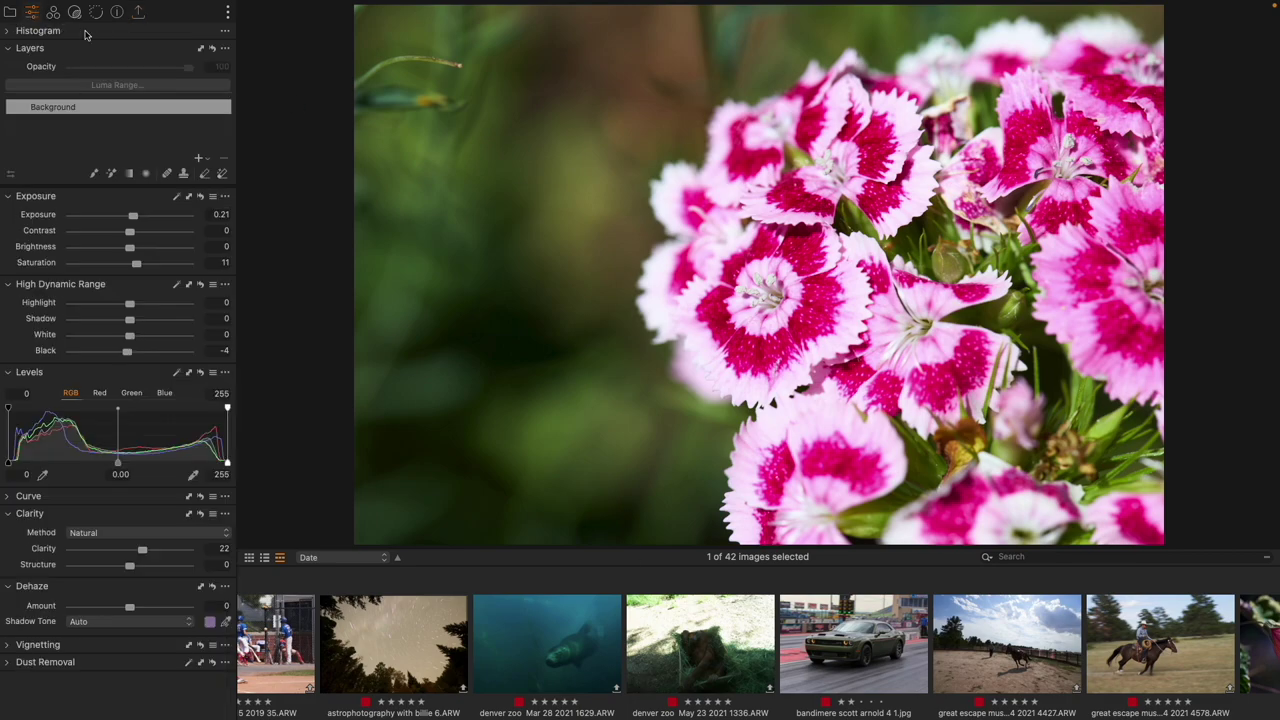
{"action": "left_click_drag", "start_coordinate": [94, 50], "coordinate": [385, 45]}
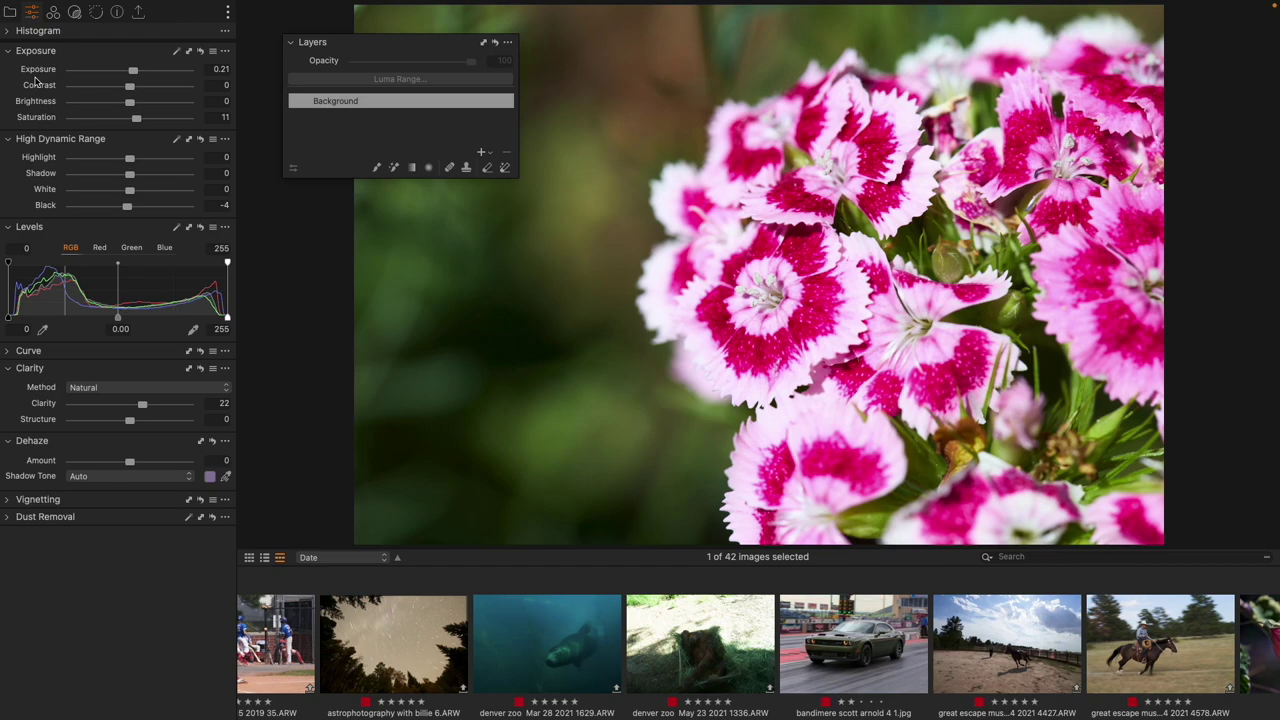
{"action": "left_click", "coordinate": [54, 12]}
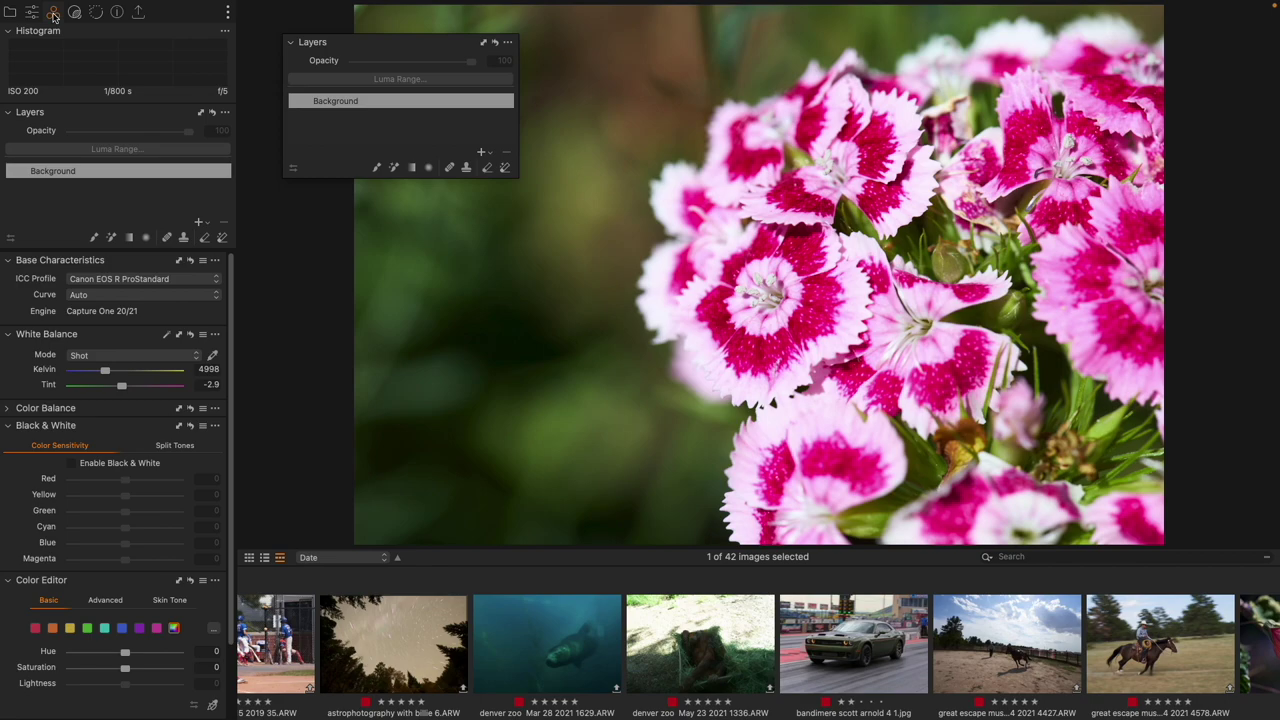
{"action": "left_click", "coordinate": [95, 113]}
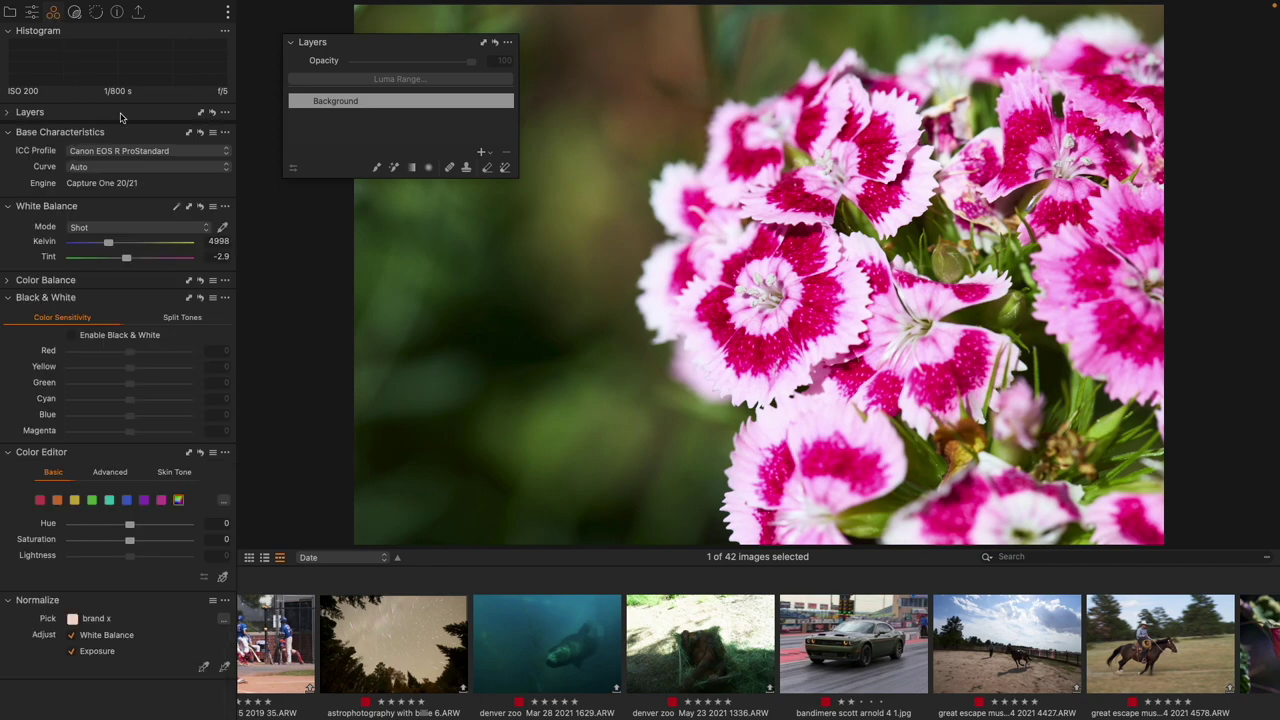
{"action": "left_click", "coordinate": [32, 12]}
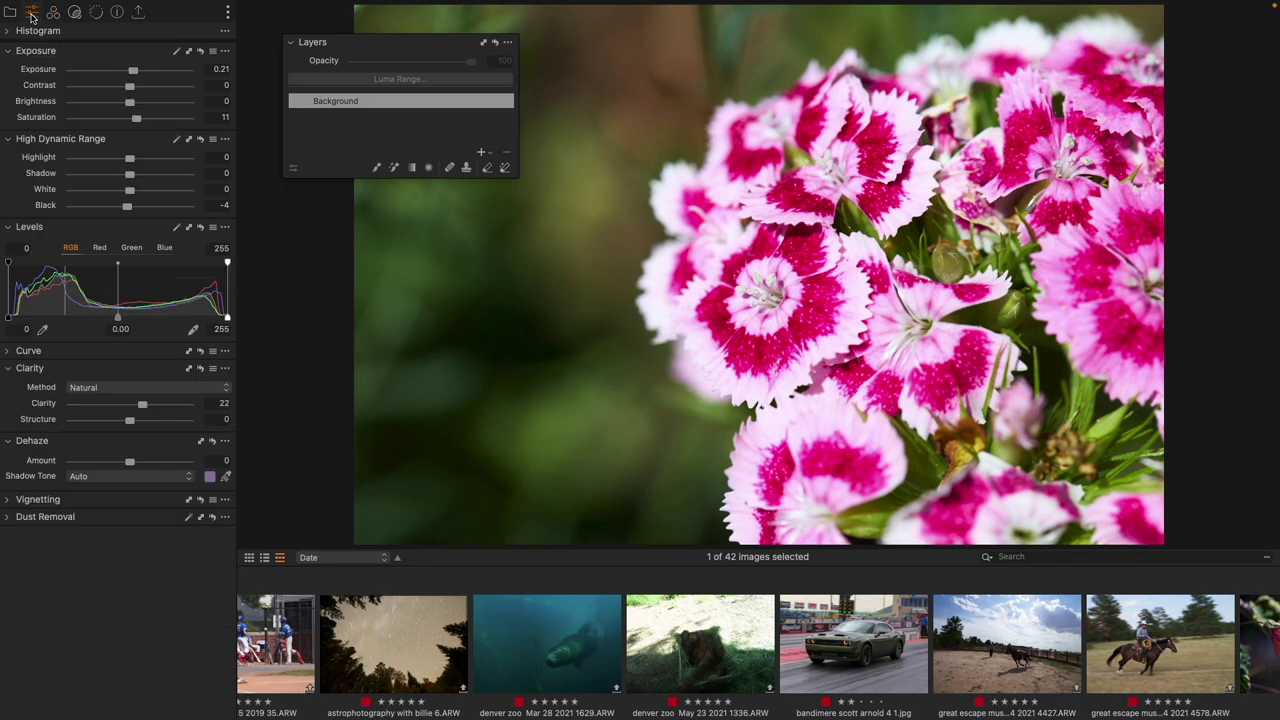
{"action": "left_click_drag", "start_coordinate": [392, 43], "coordinate": [440, 46]}
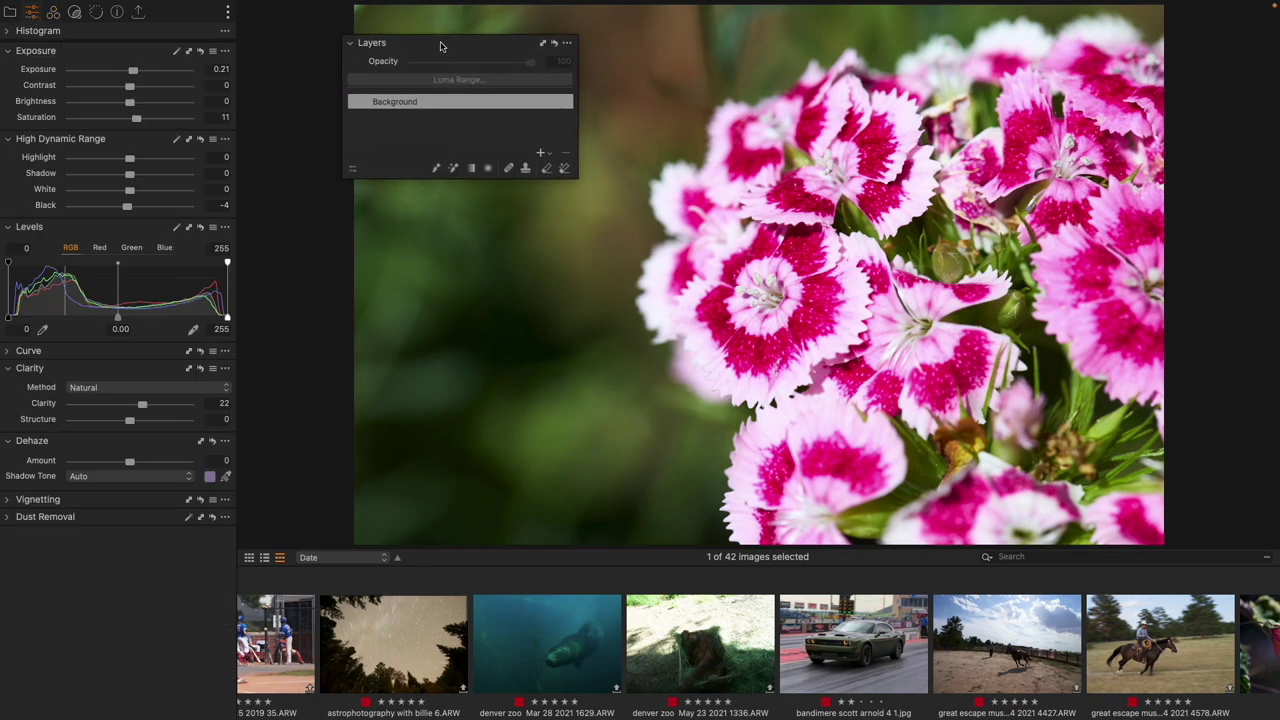
{"action": "left_click_drag", "start_coordinate": [440, 46], "coordinate": [136, 42]}
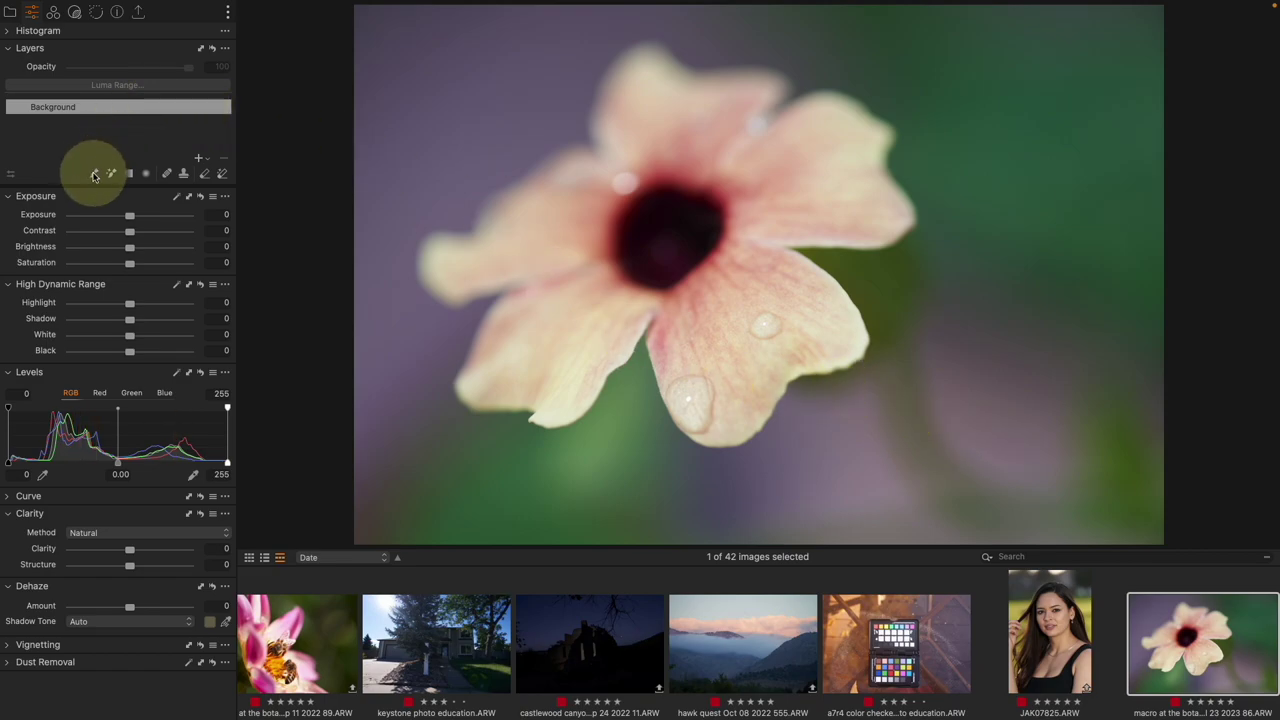
Step: Add a new empty adjustment layer to the pale orange flower photo and activate the mask brush
{"action": "left_click_drag", "start_coordinate": [114, 46], "coordinate": [398, 66]}
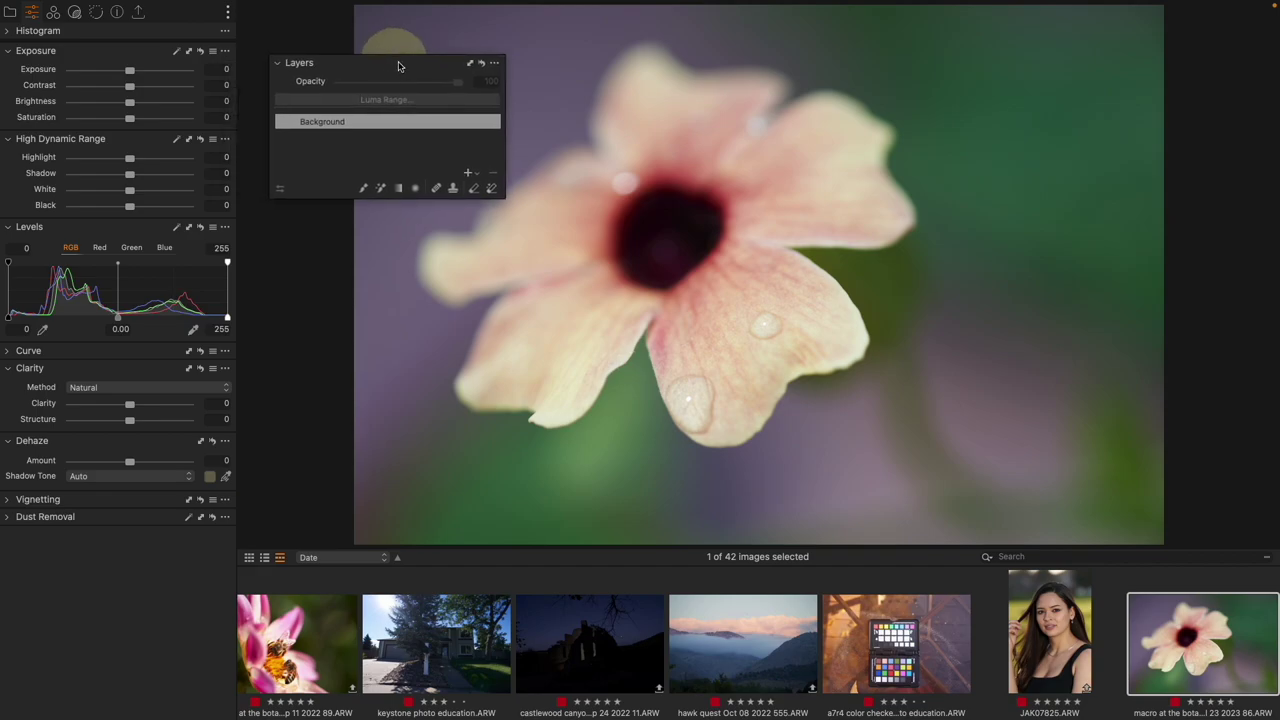
{"action": "left_click", "coordinate": [477, 177]}
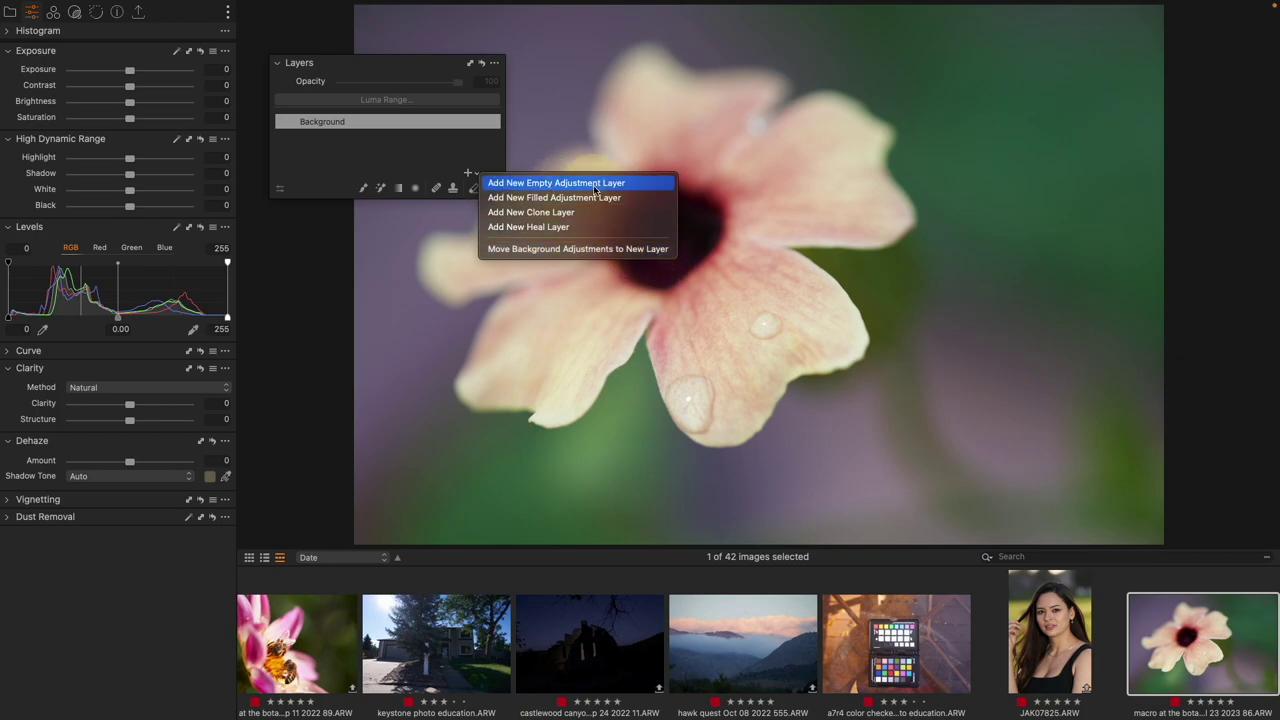
{"action": "left_click", "coordinate": [430, 166]}
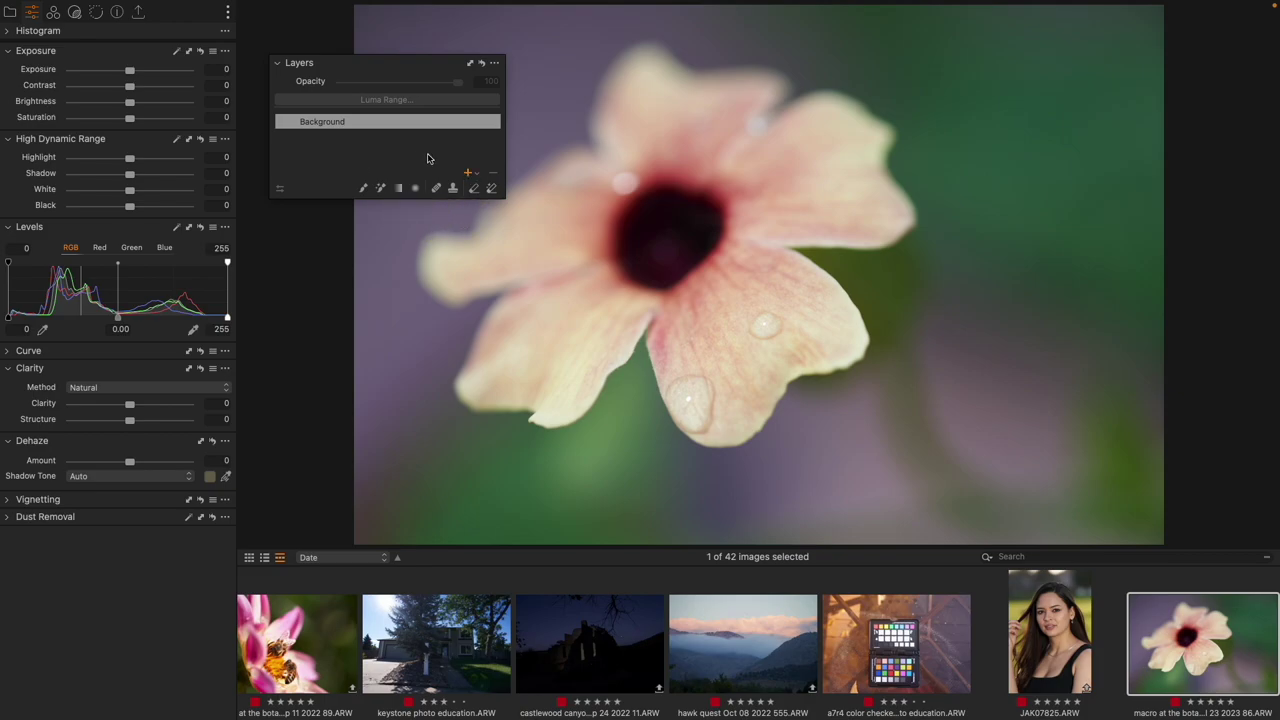
{"action": "double_click", "coordinate": [424, 152]}
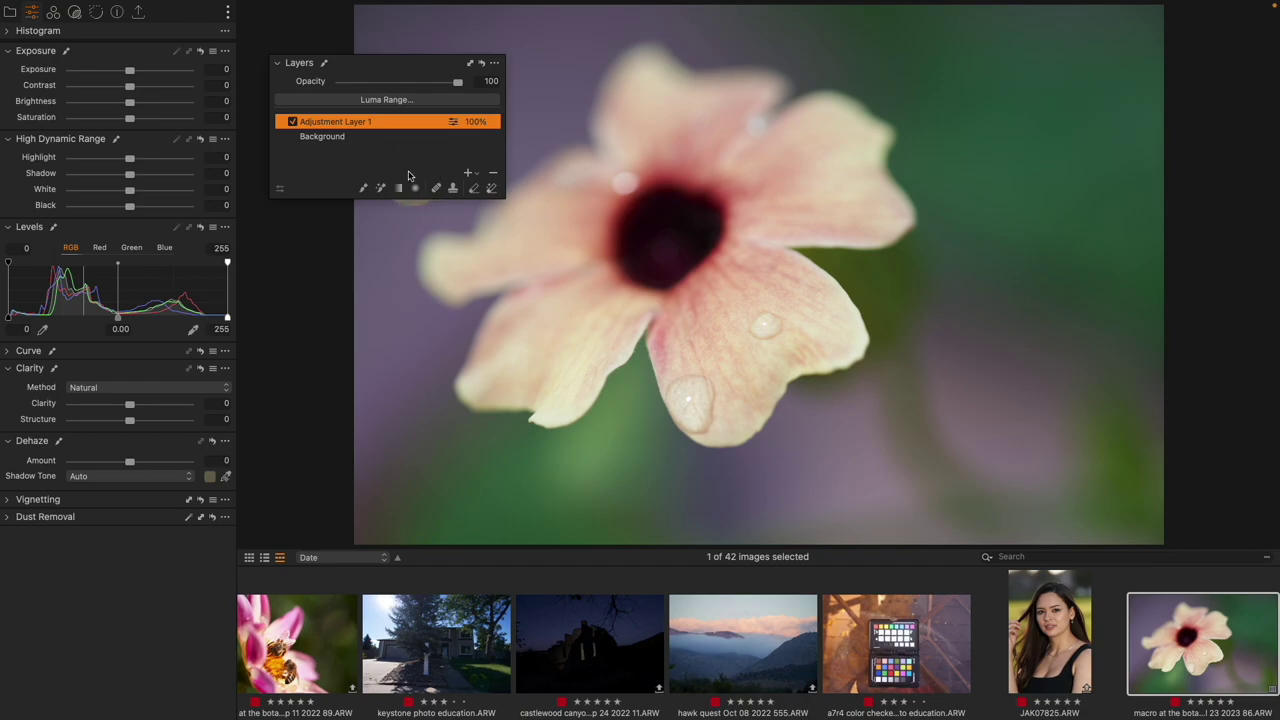
{"action": "left_click", "coordinate": [364, 189]}
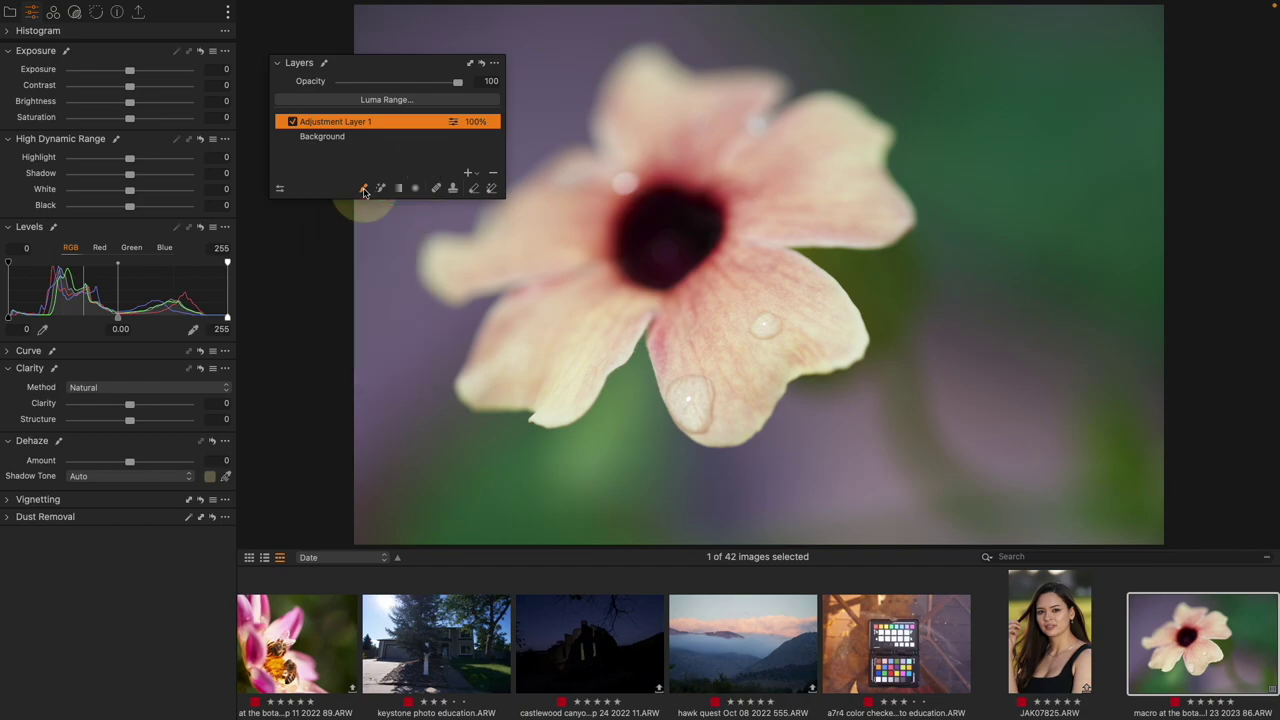
{"action": "mouse_move", "coordinate": [411, 67]}
{"action": "left_mouse_down"}
{"action": "mouse_move", "coordinate": [461, 93]}
{"action": "mouse_move", "coordinate": [427, 65]}
{"action": "mouse_move", "coordinate": [264, 40]}
{"action": "mouse_move", "coordinate": [182, 48]}
{"action": "left_mouse_up"}
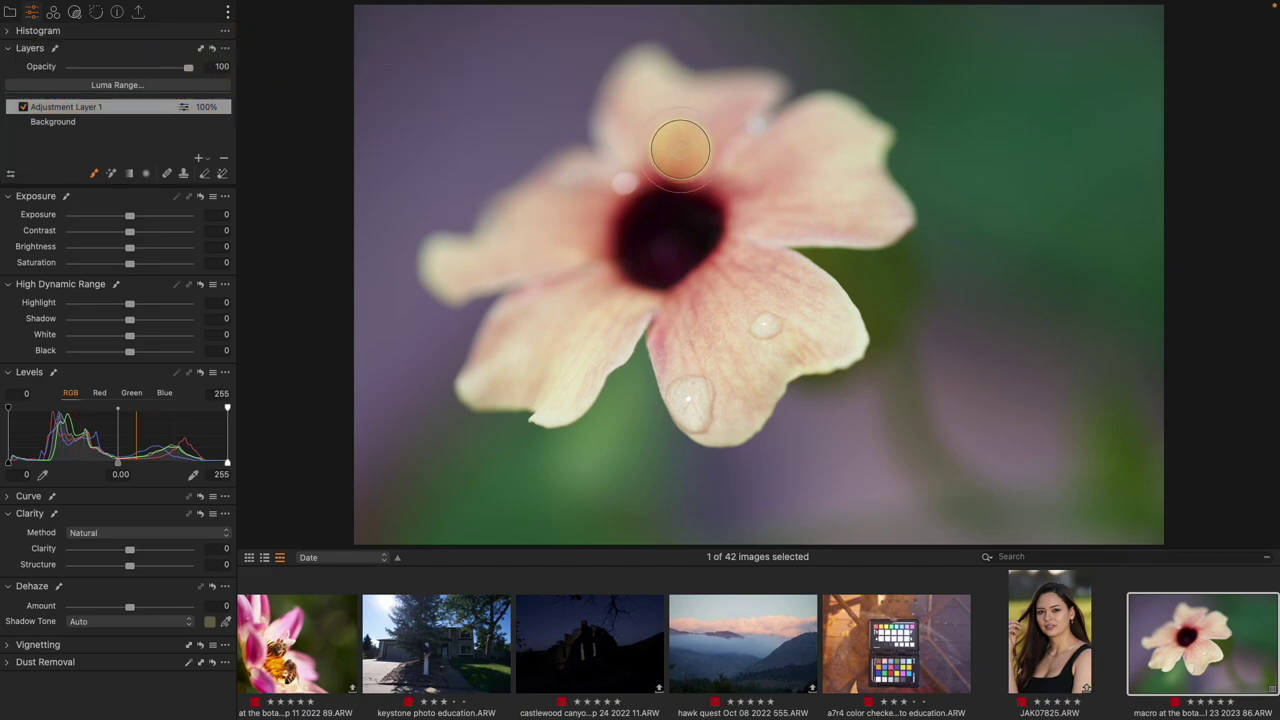
Step: Set the mask brush's size to 511 and its hardness to 88
{"action": "right_click", "coordinate": [680, 150]}
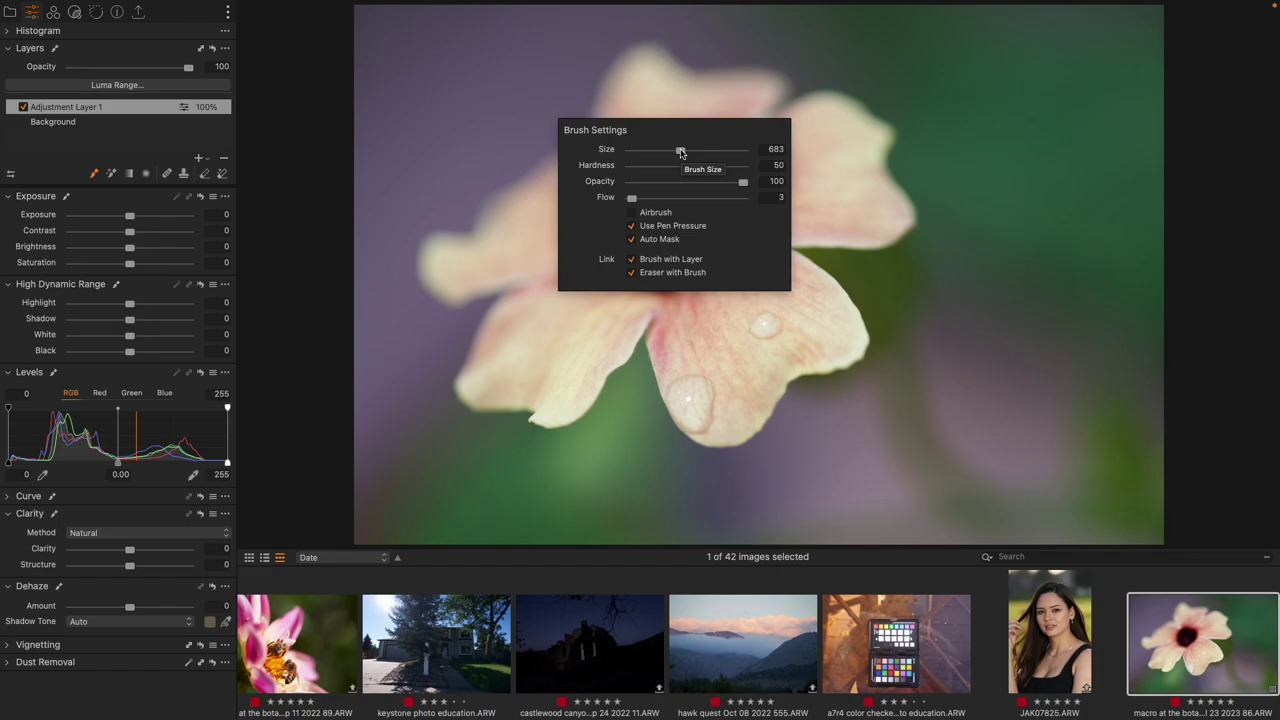
{"action": "left_click_drag", "start_coordinate": [681, 152], "coordinate": [686, 150]}
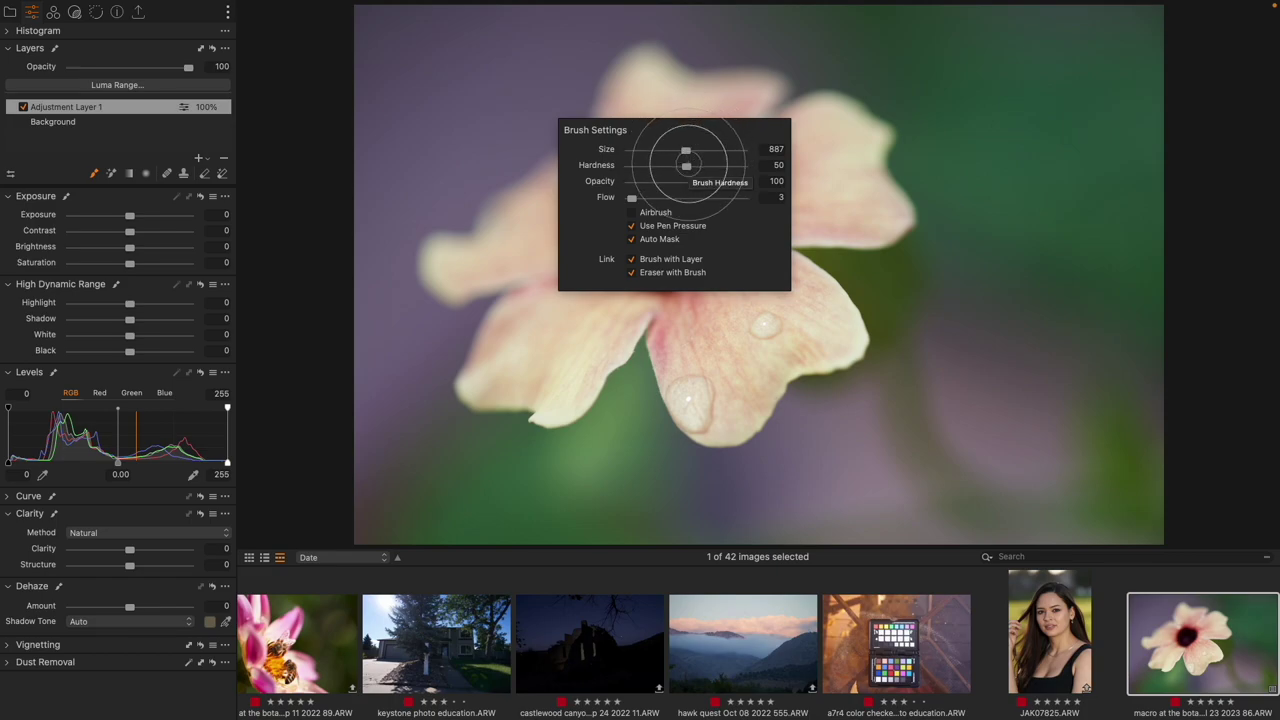
{"action": "mouse_move", "coordinate": [686, 165]}
{"action": "left_mouse_down"}
{"action": "mouse_move", "coordinate": [737, 166]}
{"action": "mouse_move", "coordinate": [646, 167]}
{"action": "mouse_move", "coordinate": [745, 166]}
{"action": "mouse_move", "coordinate": [697, 166]}
{"action": "left_mouse_up"}
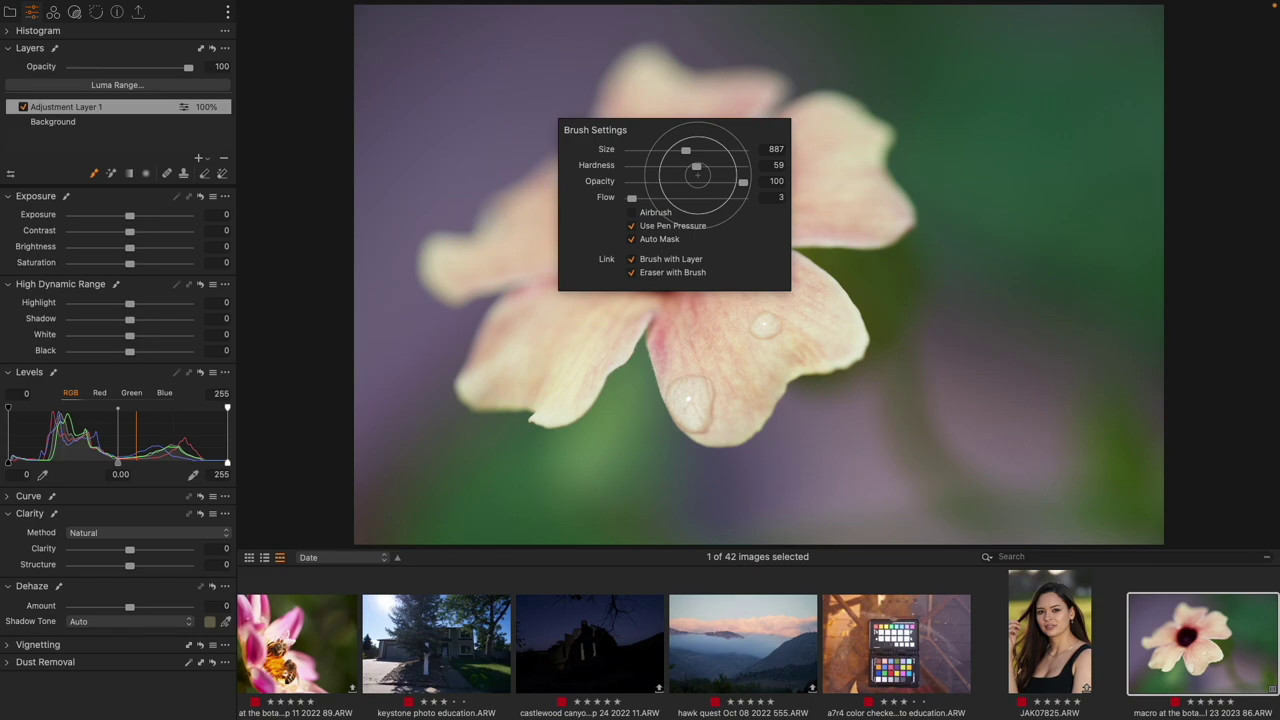
{"action": "mouse_move", "coordinate": [696, 165]}
{"action": "left_mouse_down"}
{"action": "mouse_move", "coordinate": [663, 165]}
{"action": "mouse_move", "coordinate": [735, 166]}
{"action": "left_mouse_up"}
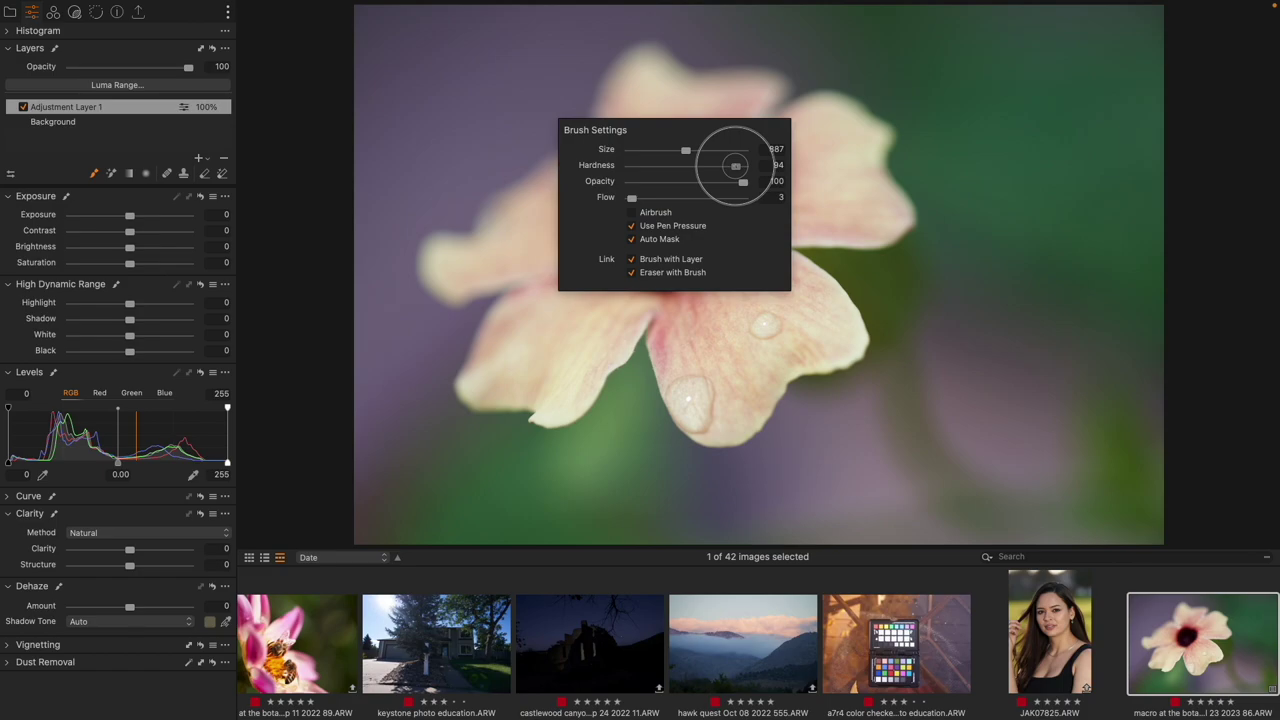
{"action": "left_click_drag", "start_coordinate": [736, 166], "coordinate": [737, 167]}
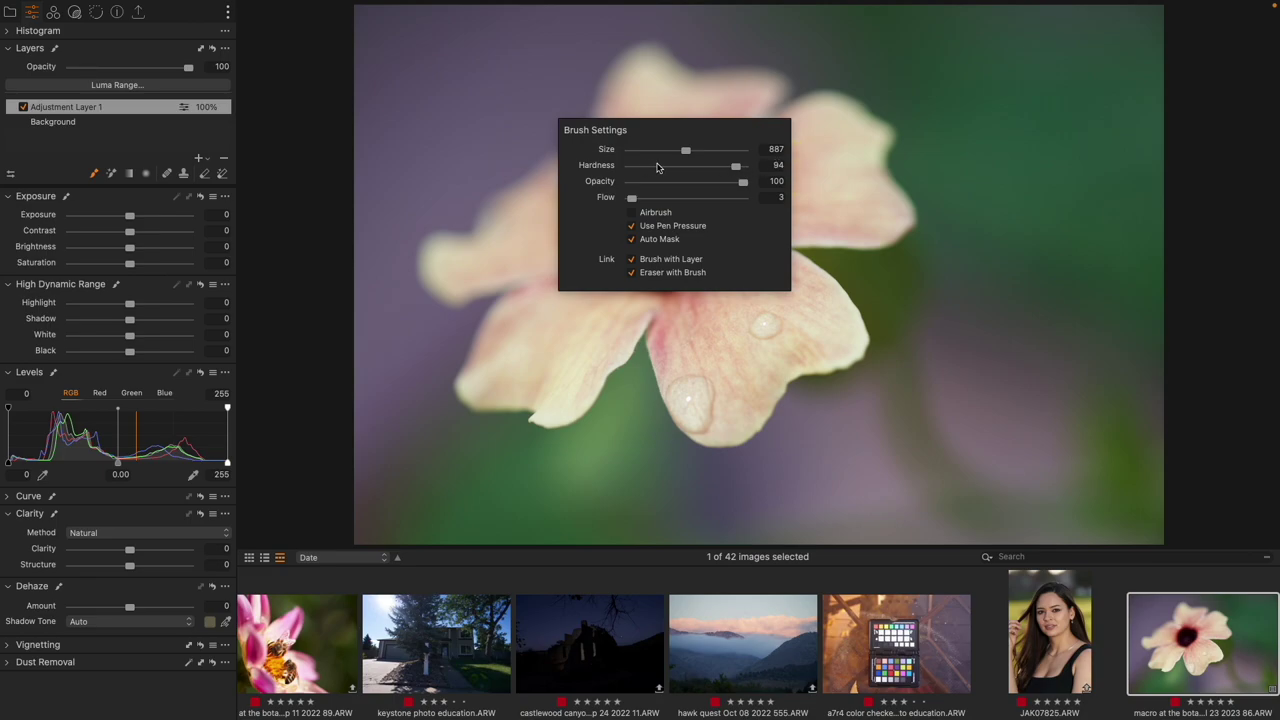
{"action": "mouse_move", "coordinate": [737, 166]}
{"action": "left_mouse_down"}
{"action": "mouse_move", "coordinate": [641, 166]}
{"action": "mouse_move", "coordinate": [736, 166]}
{"action": "mouse_move", "coordinate": [675, 149]}
{"action": "left_mouse_up"}
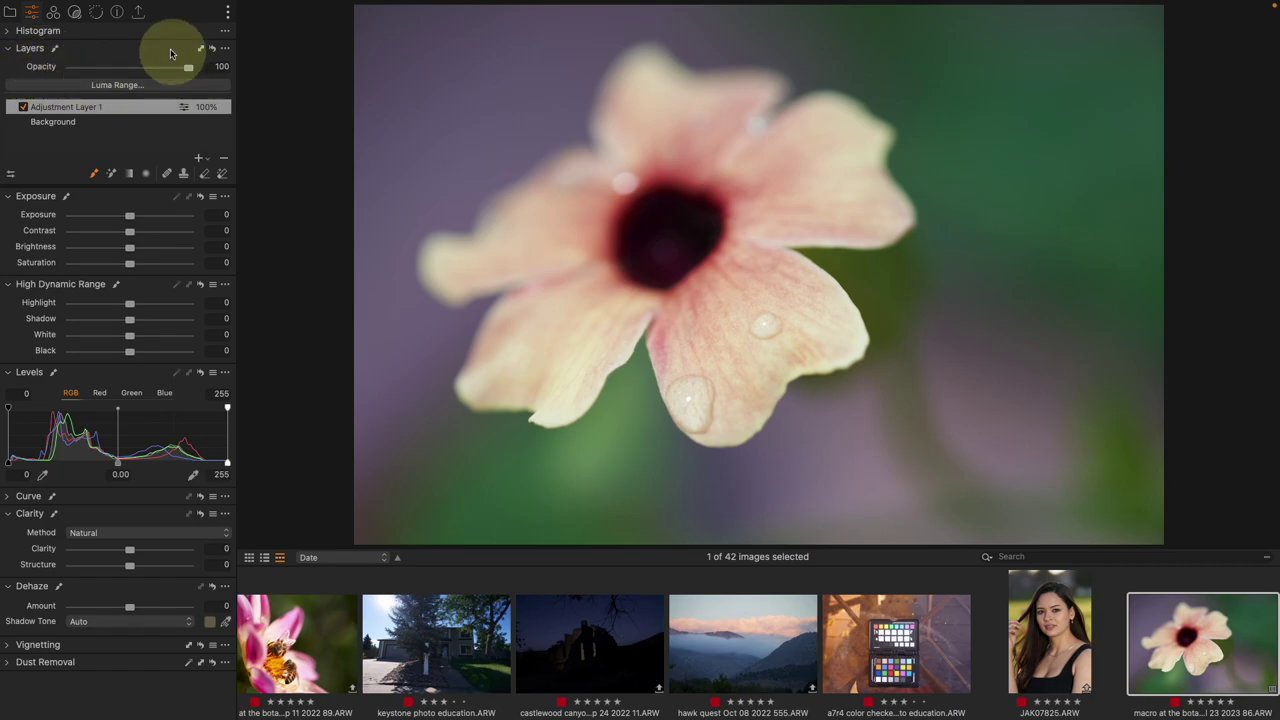
Step: Raise the mask brush's flow to 100 and set its size to 621
{"action": "left_click_drag", "start_coordinate": [171, 51], "coordinate": [375, 93]}
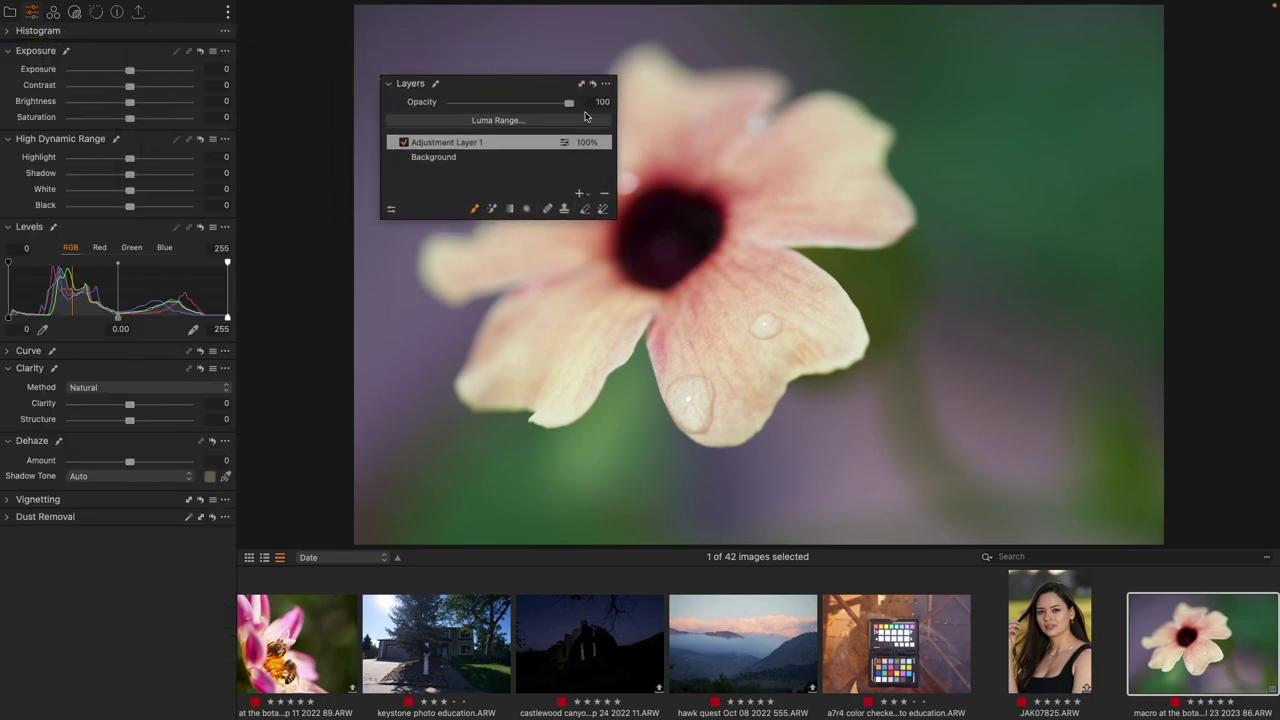
{"action": "left_click_drag", "start_coordinate": [467, 85], "coordinate": [110, 42]}
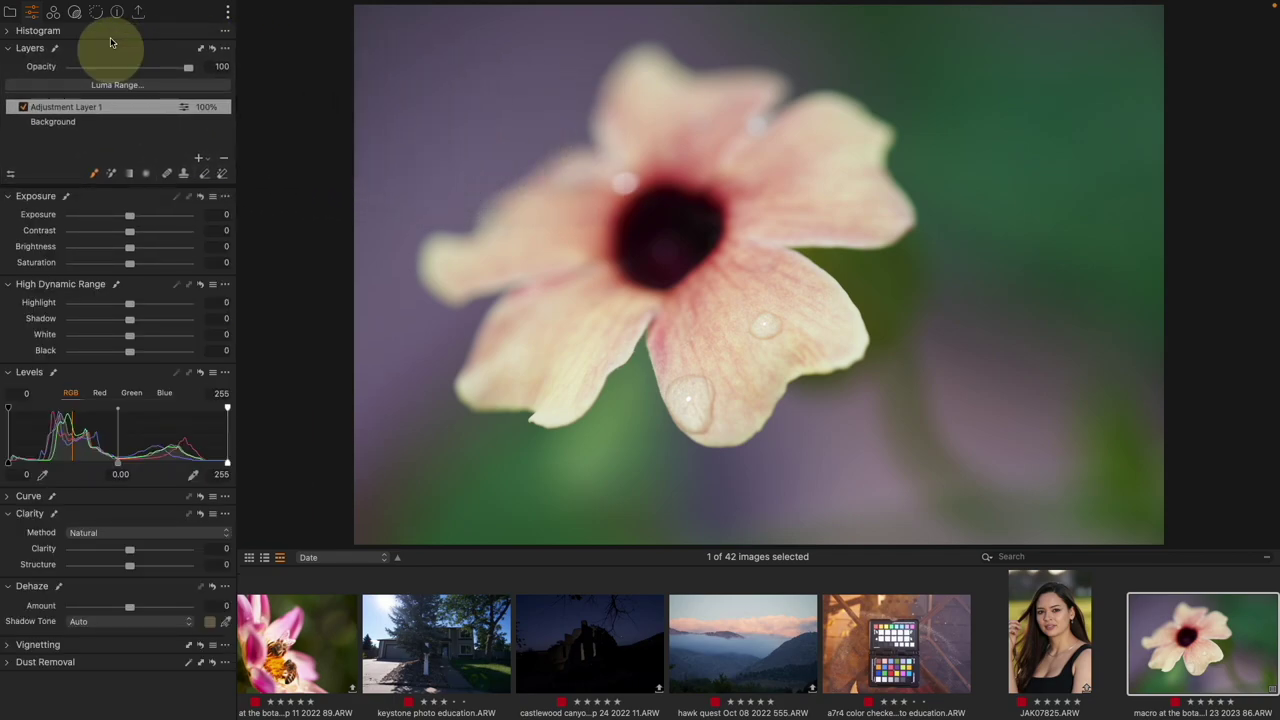
{"action": "right_click", "coordinate": [692, 218]}
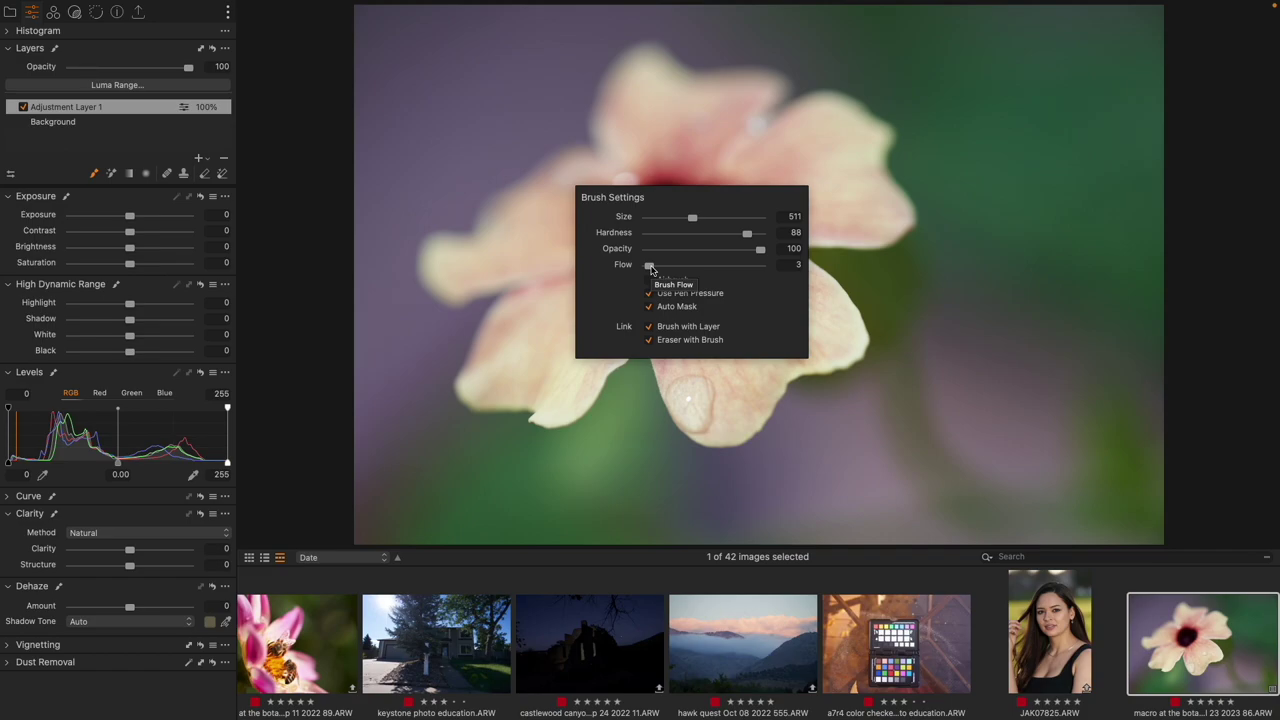
{"action": "left_click_drag", "start_coordinate": [650, 266], "coordinate": [775, 276]}
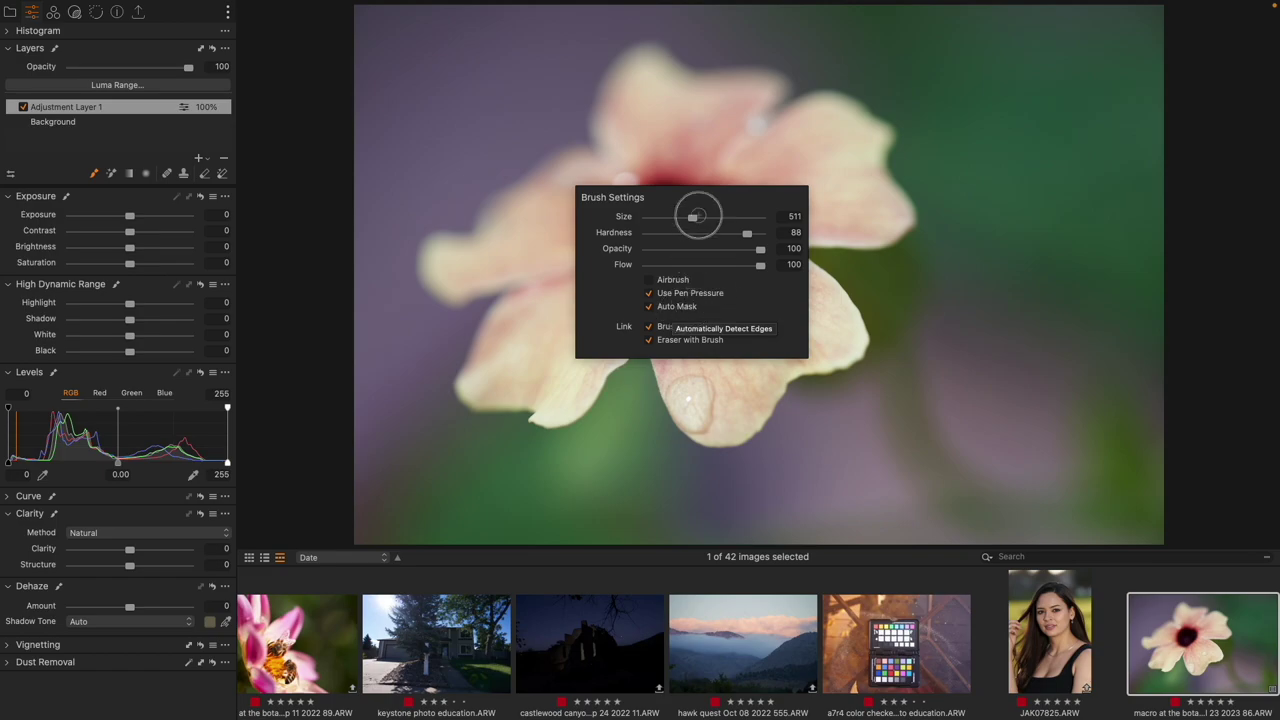
{"action": "left_click_drag", "start_coordinate": [692, 217], "coordinate": [704, 217]}
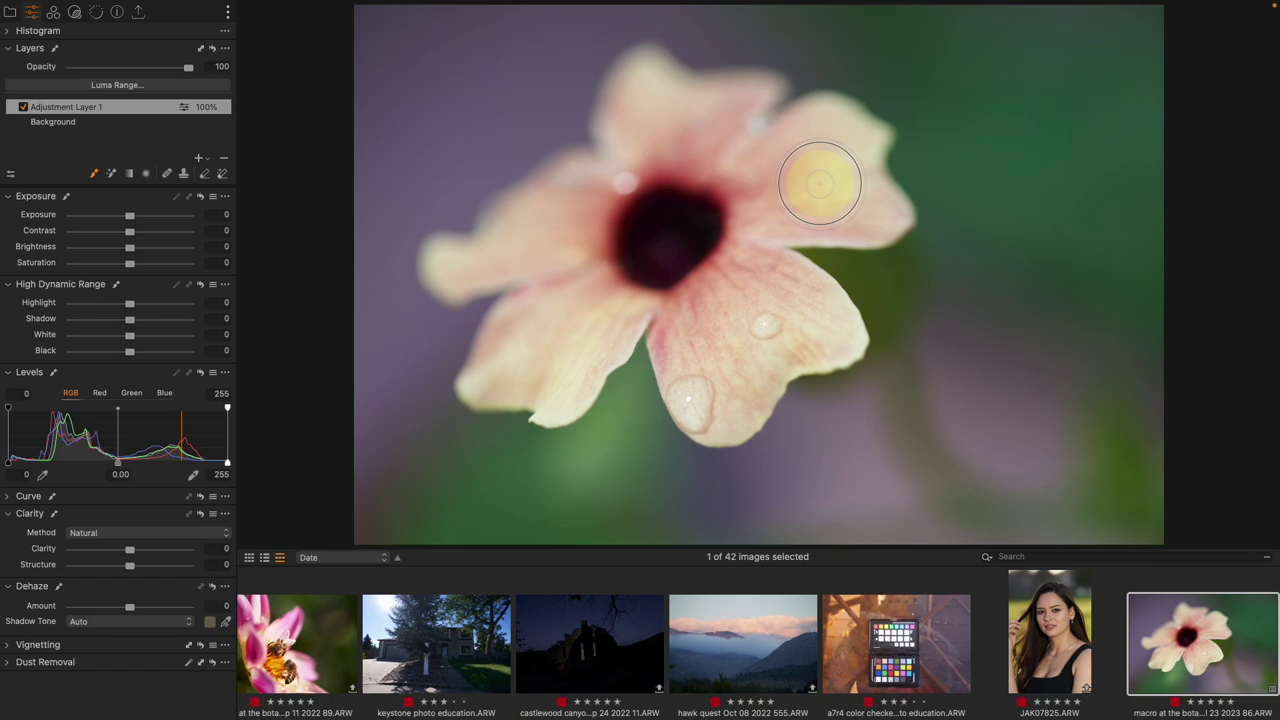
{"action": "right_click", "coordinate": [820, 183]}
{"action": "left_click_drag", "start_coordinate": [820, 180], "coordinate": [808, 182]}
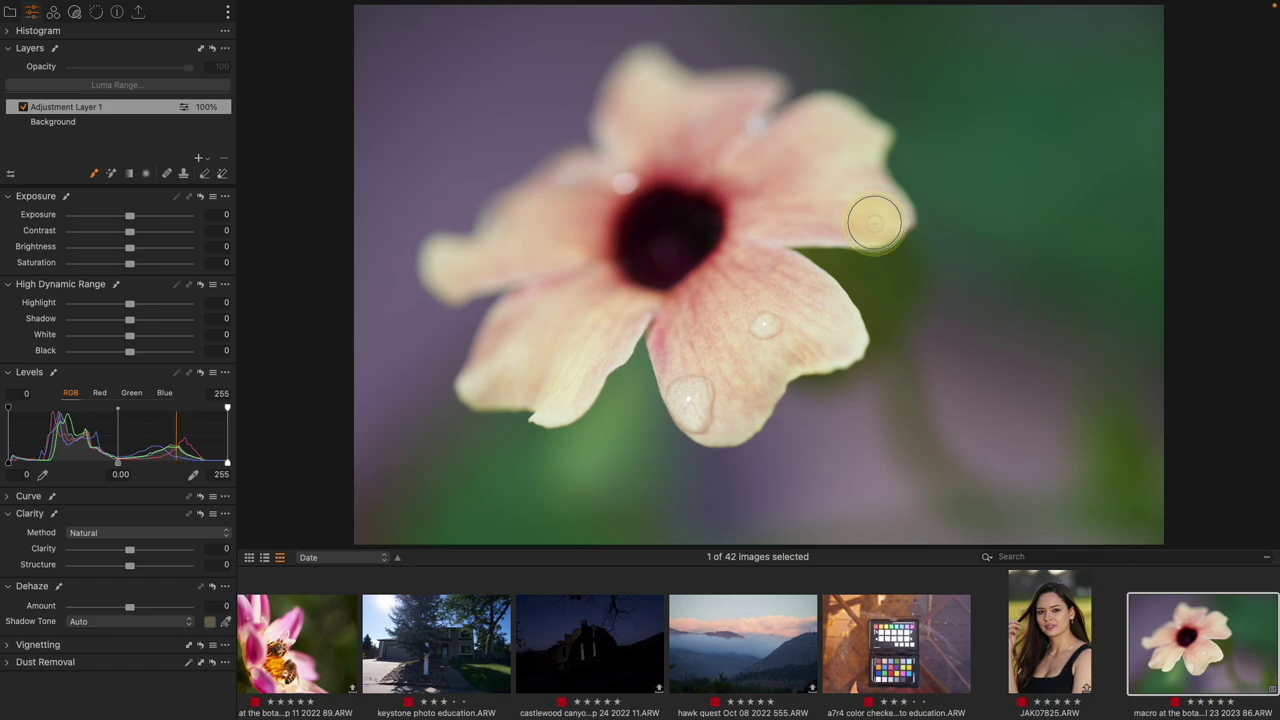
Step: Paint the adjustment layer's mask along the outer edges of all the flower's petals, leaving the dark center unmasked
{"action": "left_click_drag", "start_coordinate": [874, 222], "coordinate": [874, 226]}
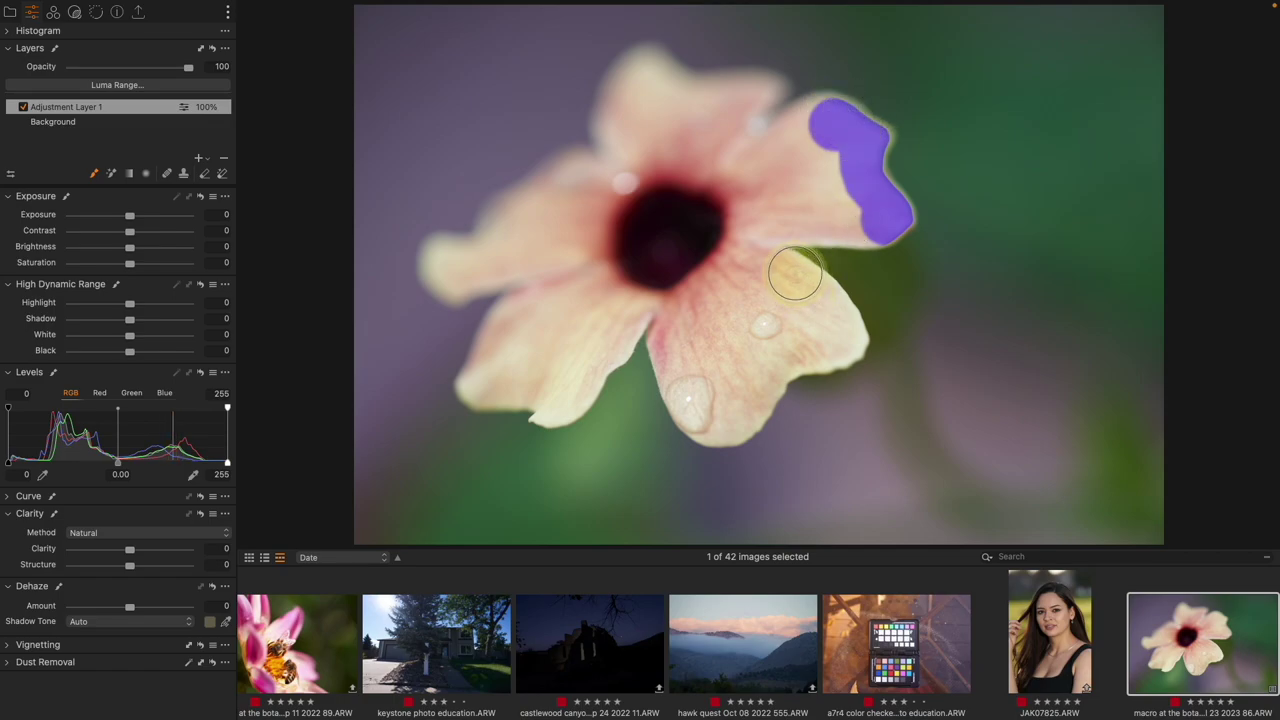
{"action": "mouse_move", "coordinate": [791, 271]}
{"action": "left_mouse_down"}
{"action": "mouse_move", "coordinate": [827, 297]}
{"action": "mouse_move", "coordinate": [841, 340]}
{"action": "mouse_move", "coordinate": [793, 348]}
{"action": "mouse_move", "coordinate": [789, 326]}
{"action": "mouse_move", "coordinate": [822, 317]}
{"action": "mouse_move", "coordinate": [807, 280]}
{"action": "mouse_move", "coordinate": [844, 303]}
{"action": "mouse_move", "coordinate": [849, 344]}
{"action": "mouse_move", "coordinate": [820, 358]}
{"action": "mouse_move", "coordinate": [848, 334]}
{"action": "mouse_move", "coordinate": [783, 351]}
{"action": "mouse_move", "coordinate": [725, 421]}
{"action": "mouse_move", "coordinate": [697, 406]}
{"action": "mouse_move", "coordinate": [631, 308]}
{"action": "left_mouse_up"}
{"action": "mouse_move", "coordinate": [820, 234]}
{"action": "left_mouse_down"}
{"action": "mouse_move", "coordinate": [764, 243]}
{"action": "mouse_move", "coordinate": [761, 222]}
{"action": "mouse_move", "coordinate": [869, 214]}
{"action": "left_mouse_up"}
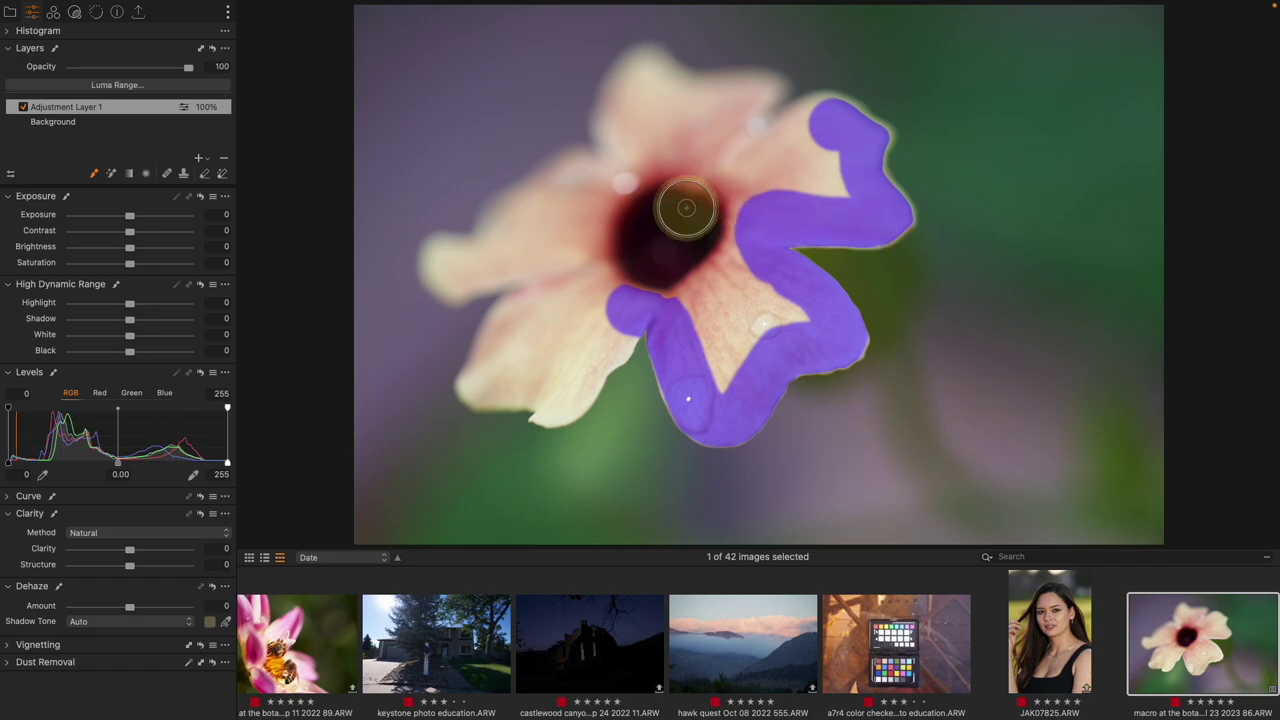
{"action": "right_click", "coordinate": [775, 165]}
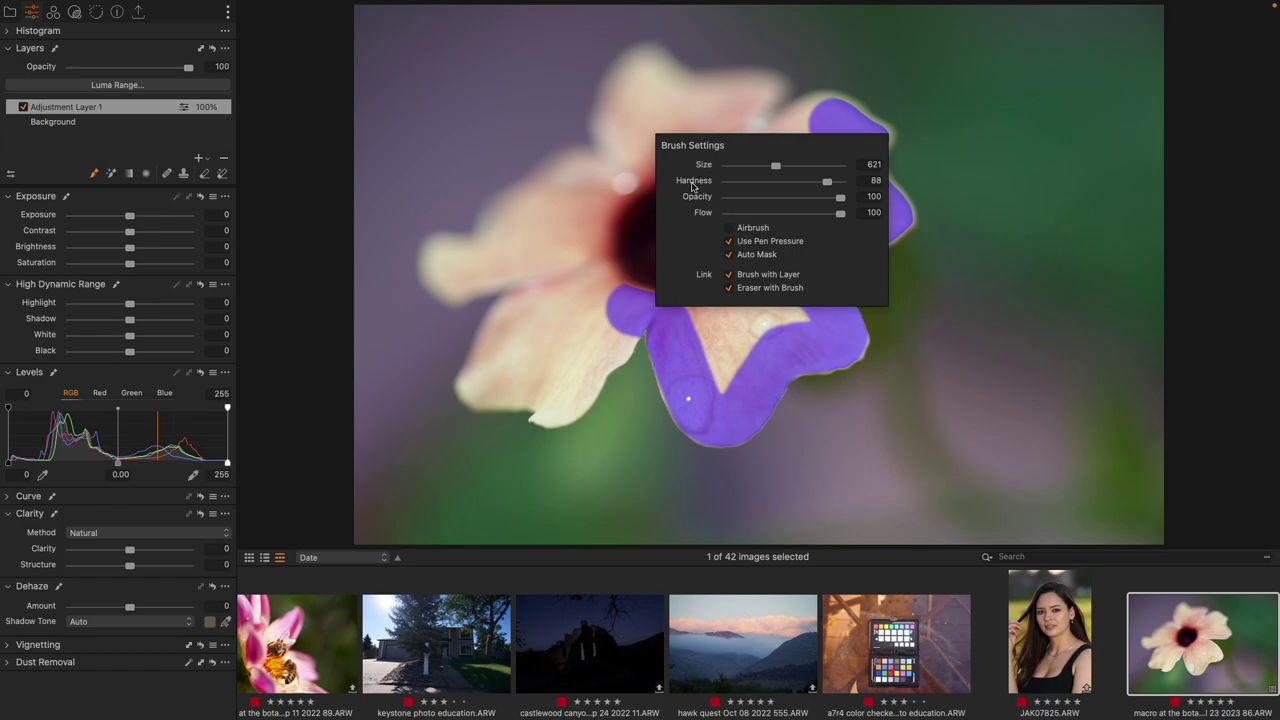
{"action": "mouse_move", "coordinate": [612, 318]}
{"action": "left_mouse_down"}
{"action": "mouse_move", "coordinate": [575, 382]}
{"action": "mouse_move", "coordinate": [538, 400]}
{"action": "mouse_move", "coordinate": [528, 384]}
{"action": "mouse_move", "coordinate": [474, 380]}
{"action": "mouse_move", "coordinate": [533, 280]}
{"action": "mouse_move", "coordinate": [505, 268]}
{"action": "mouse_move", "coordinate": [447, 279]}
{"action": "mouse_move", "coordinate": [443, 255]}
{"action": "mouse_move", "coordinate": [502, 243]}
{"action": "mouse_move", "coordinate": [517, 214]}
{"action": "mouse_move", "coordinate": [580, 177]}
{"action": "mouse_move", "coordinate": [631, 176]}
{"action": "mouse_move", "coordinate": [614, 118]}
{"action": "mouse_move", "coordinate": [645, 72]}
{"action": "mouse_move", "coordinate": [755, 93]}
{"action": "mouse_move", "coordinate": [737, 109]}
{"action": "mouse_move", "coordinate": [760, 138]}
{"action": "mouse_move", "coordinate": [823, 120]}
{"action": "left_mouse_up"}
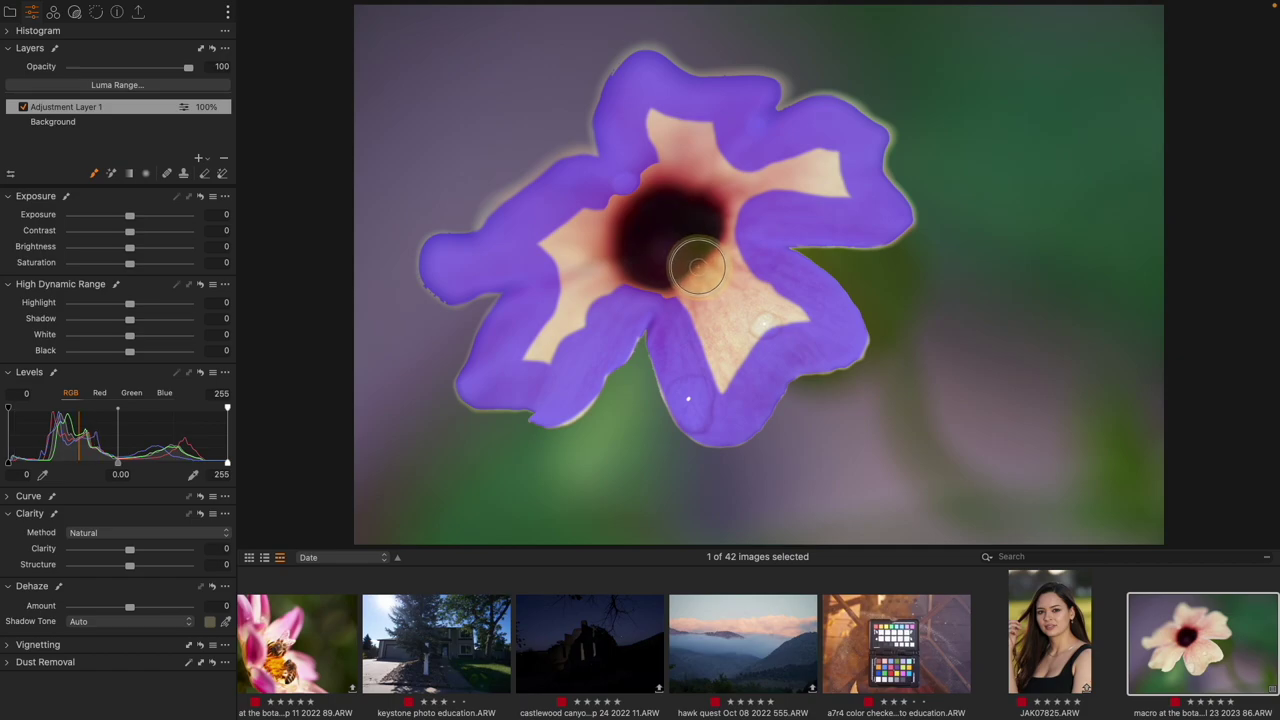
Step: Paint a mask stroke past the lower-right petal onto the background, and erase that spill with the eraser brush
{"action": "right_click", "coordinate": [698, 266]}
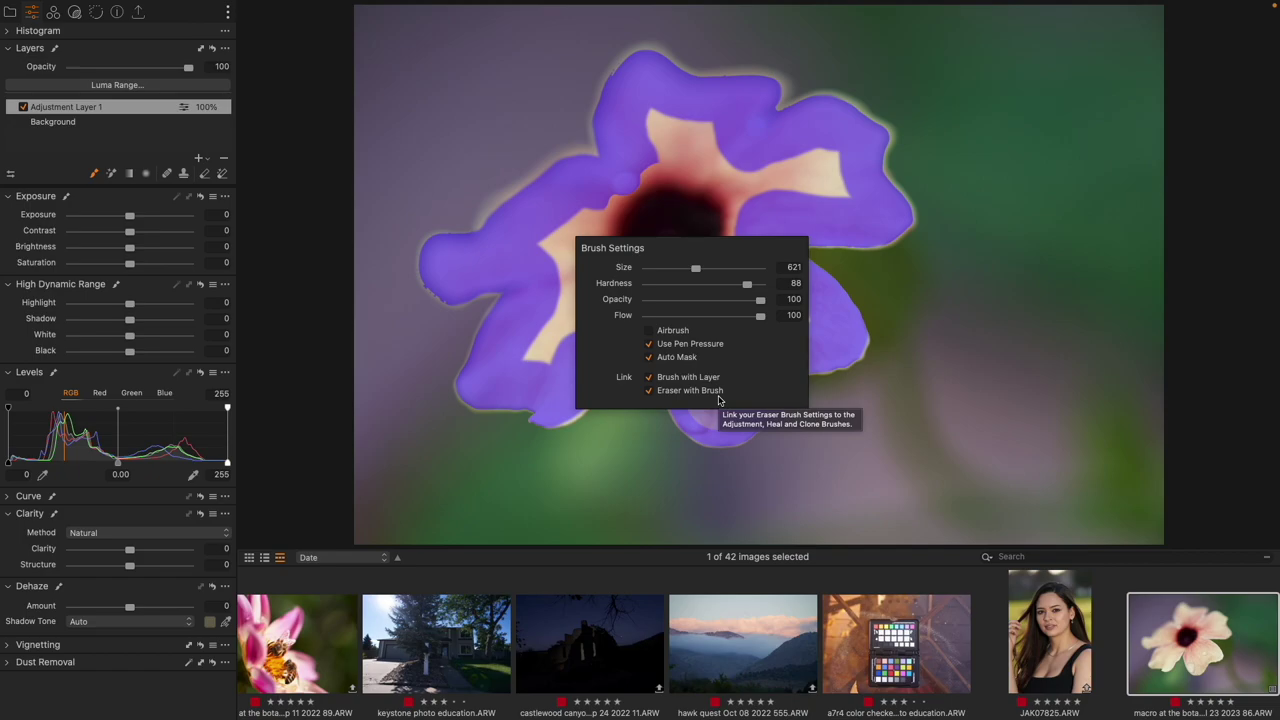
{"action": "mouse_move", "coordinate": [894, 380]}
{"action": "left_mouse_down"}
{"action": "mouse_move", "coordinate": [886, 347]}
{"action": "mouse_move", "coordinate": [843, 339]}
{"action": "mouse_move", "coordinate": [908, 358]}
{"action": "left_mouse_up"}
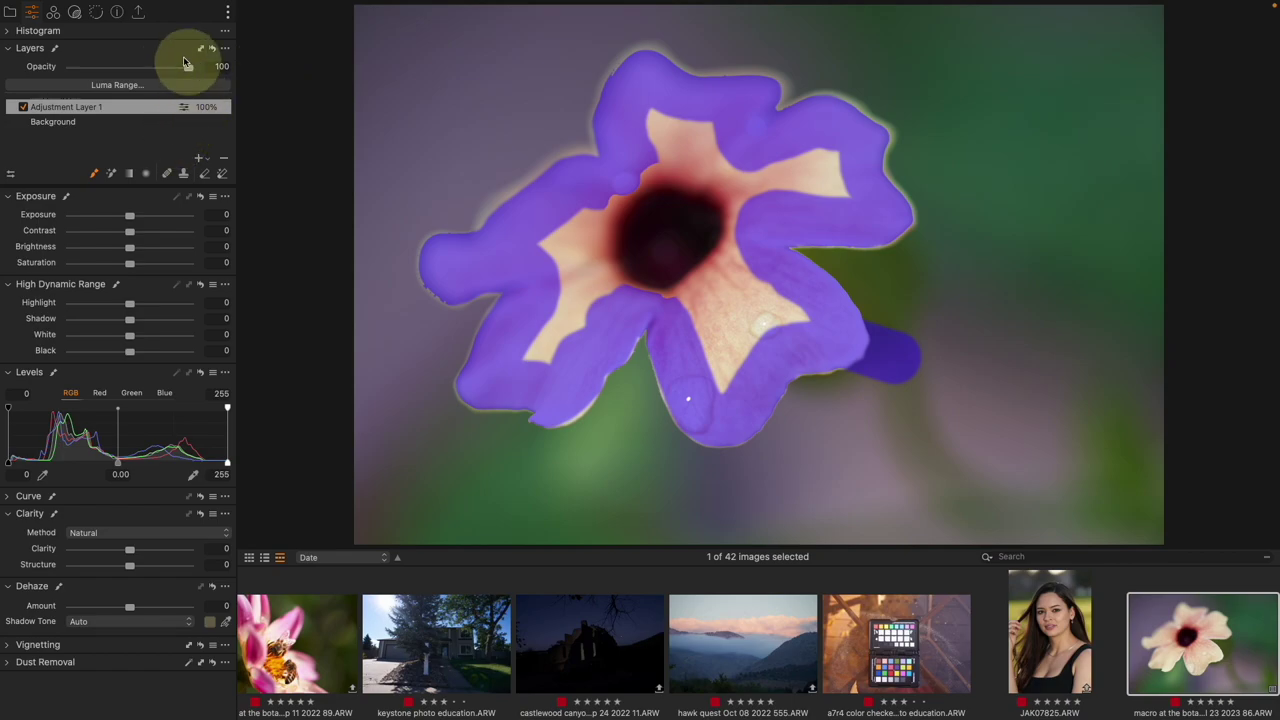
{"action": "left_click_drag", "start_coordinate": [97, 49], "coordinate": [400, 42]}
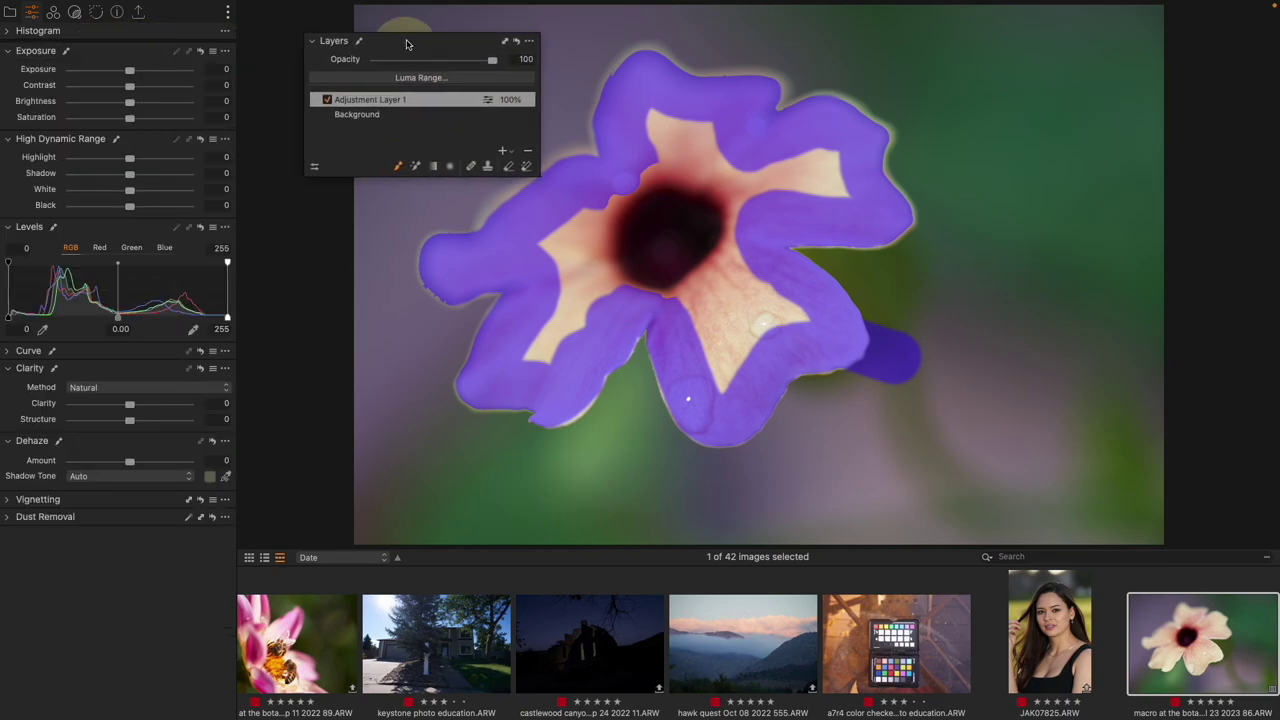
{"action": "left_click", "coordinate": [511, 168]}
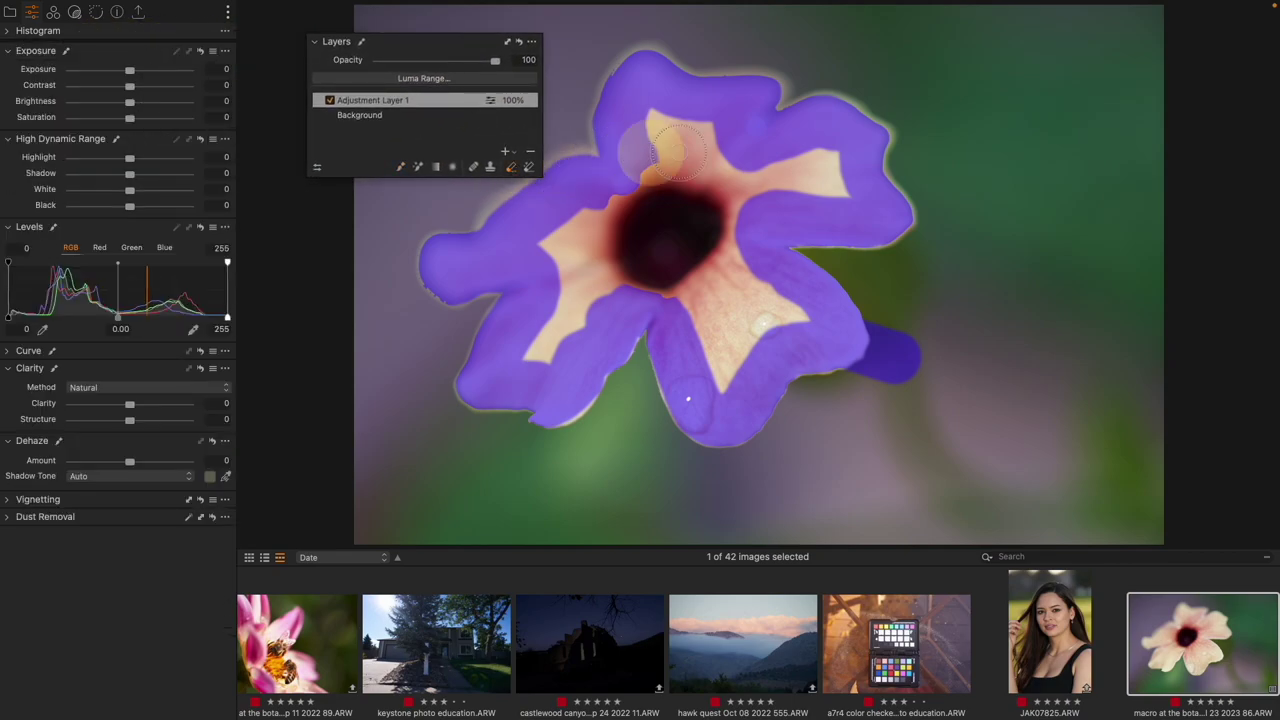
{"action": "mouse_move", "coordinate": [964, 312]}
{"action": "left_mouse_down"}
{"action": "mouse_move", "coordinate": [913, 344]}
{"action": "mouse_move", "coordinate": [910, 315]}
{"action": "mouse_move", "coordinate": [906, 399]}
{"action": "mouse_move", "coordinate": [888, 417]}
{"action": "mouse_move", "coordinate": [926, 306]}
{"action": "mouse_move", "coordinate": [891, 295]}
{"action": "mouse_move", "coordinate": [887, 410]}
{"action": "mouse_move", "coordinate": [875, 410]}
{"action": "mouse_move", "coordinate": [859, 396]}
{"action": "mouse_move", "coordinate": [896, 367]}
{"action": "mouse_move", "coordinate": [891, 280]}
{"action": "mouse_move", "coordinate": [906, 336]}
{"action": "mouse_move", "coordinate": [888, 361]}
{"action": "left_mouse_up"}
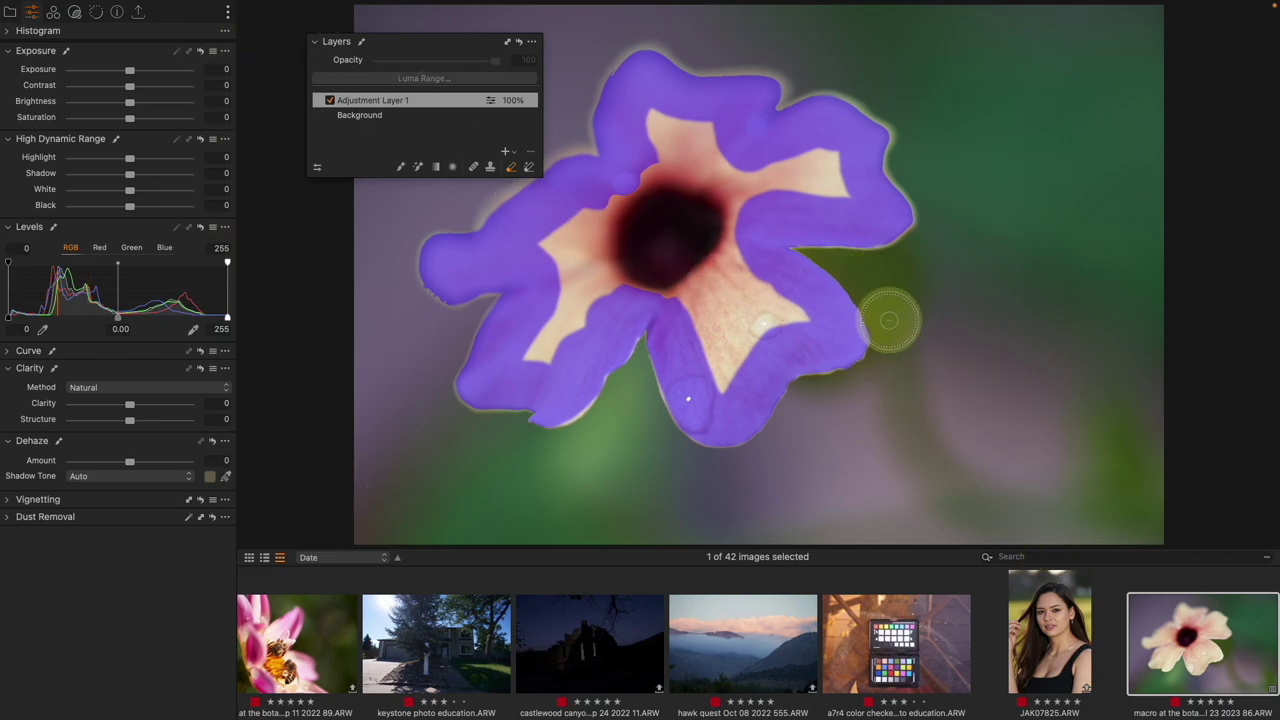
{"action": "left_click", "coordinate": [400, 167]}
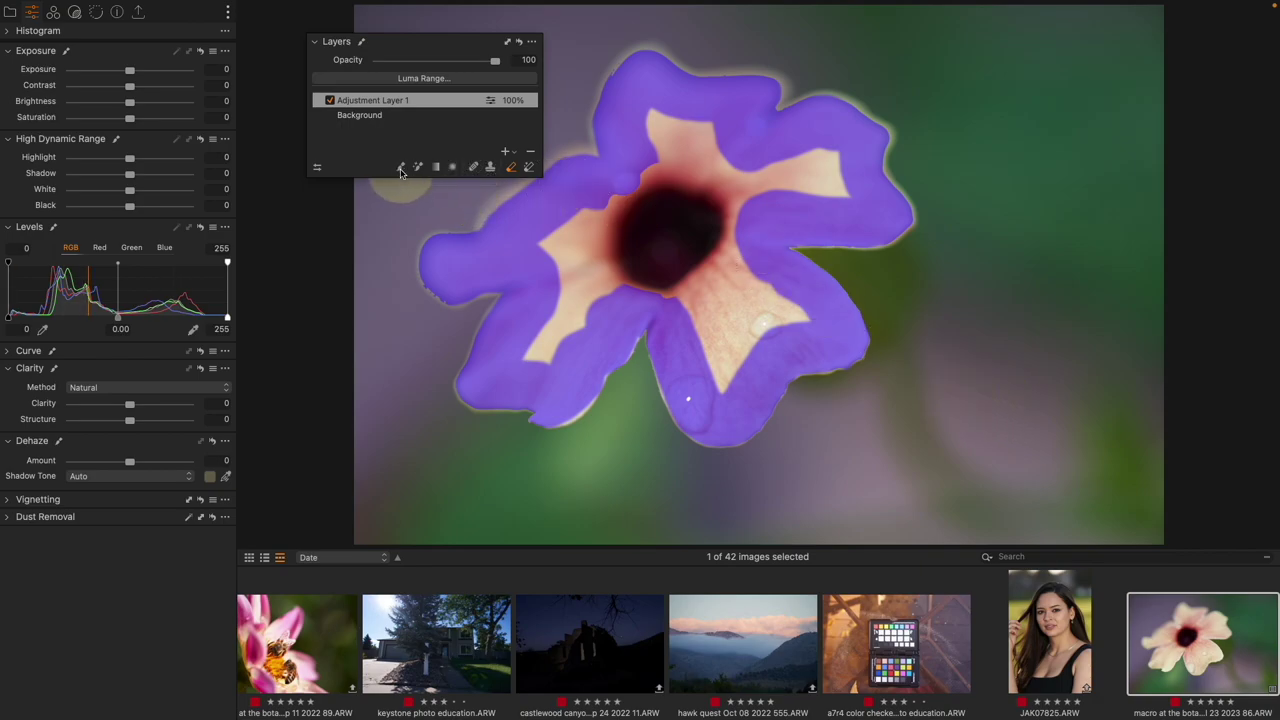
Step: Dock the Layers tool above the Exposure tool and fill the outlined mask on Adjustment Layer 1
{"action": "mouse_move", "coordinate": [403, 47]}
{"action": "left_mouse_down"}
{"action": "mouse_move", "coordinate": [415, 56]}
{"action": "mouse_move", "coordinate": [165, 45]}
{"action": "left_mouse_up"}
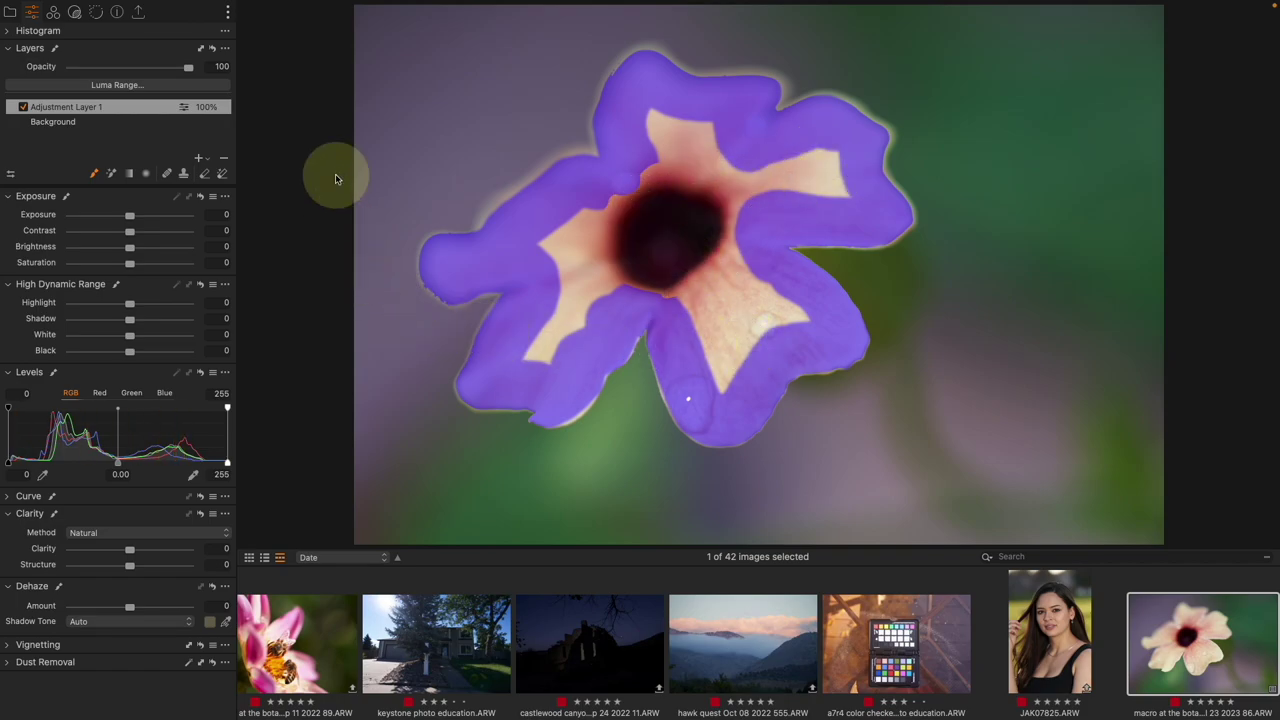
{"action": "right_click", "coordinate": [130, 112]}
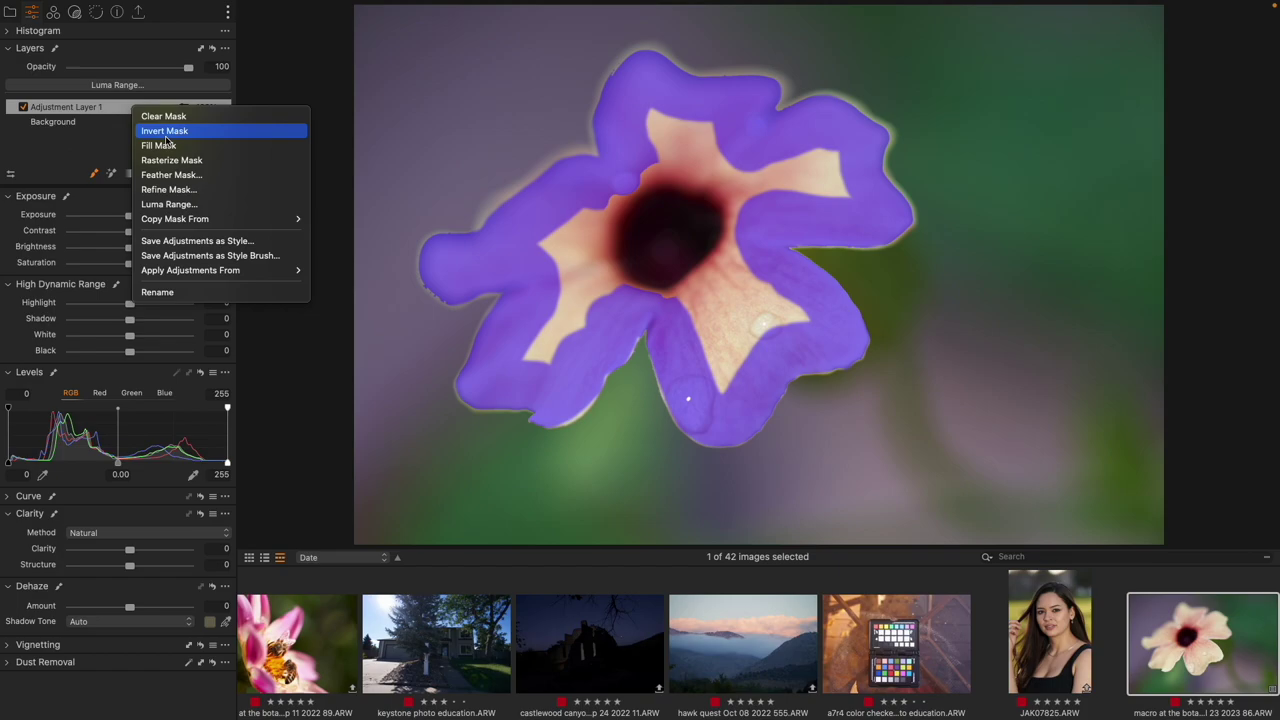
{"action": "left_click", "coordinate": [166, 146]}
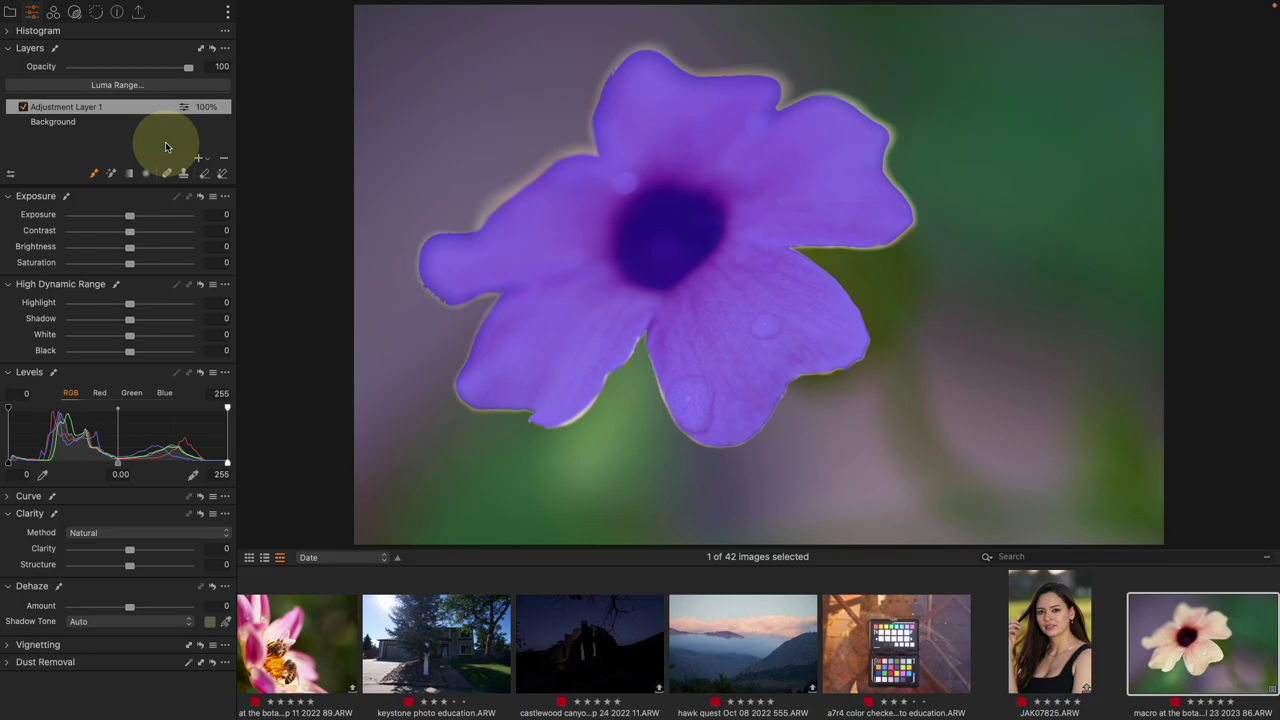
{"action": "right_click", "coordinate": [160, 108]}
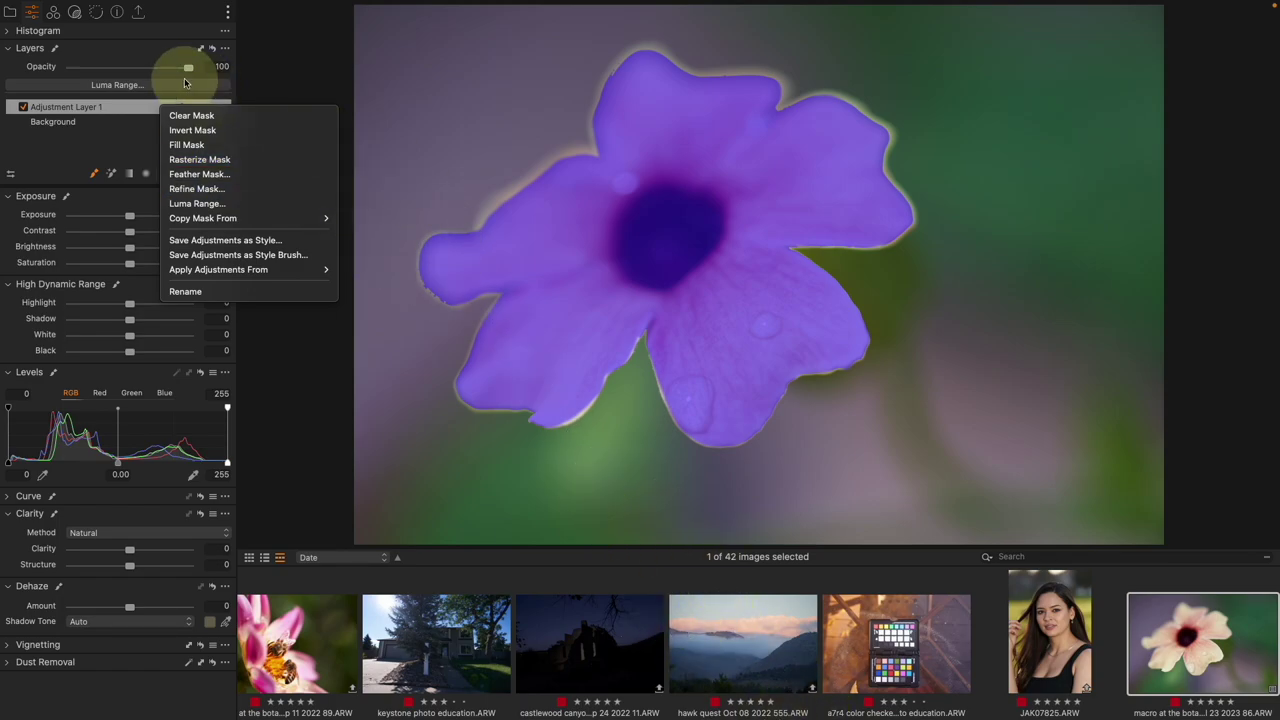
{"action": "left_click", "coordinate": [119, 138]}
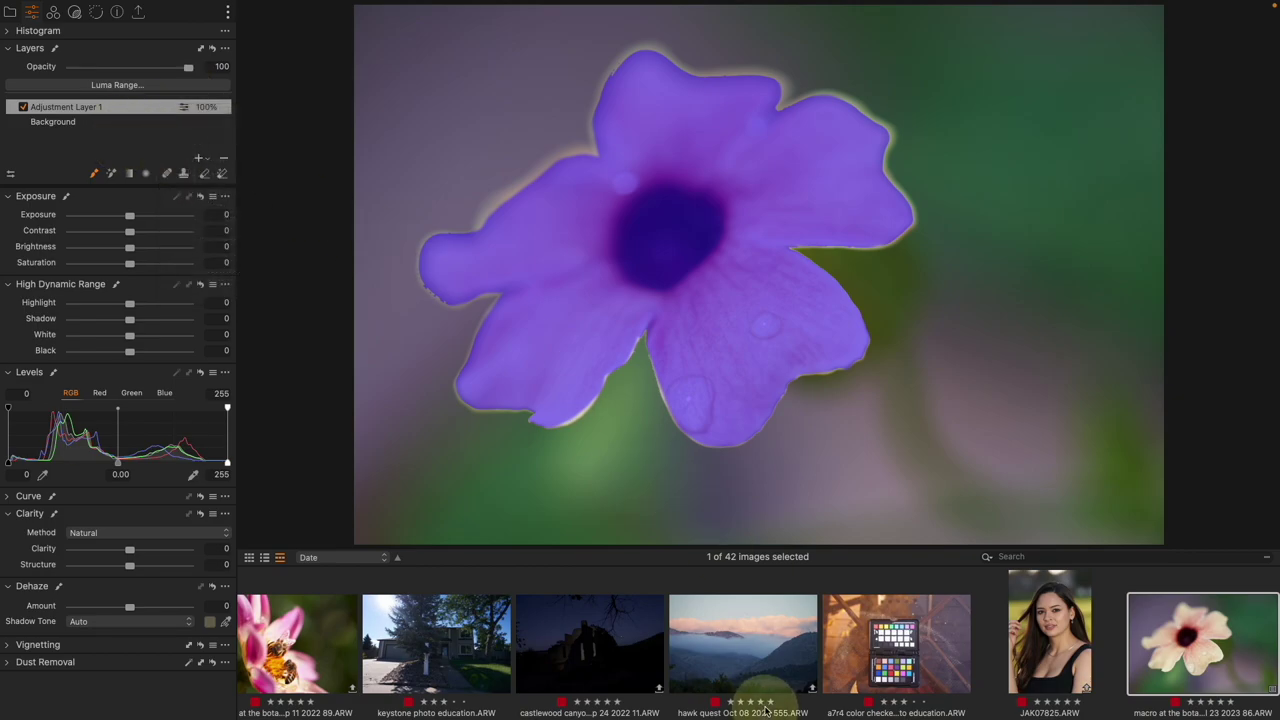
Step: Open the photo "maroon bells Jul 15 2018 113 44.ARW" and reset its adjustments
{"action": "scroll", "coordinate": [645, 655], "scroll_direction": "up", "scroll_amount": 15}
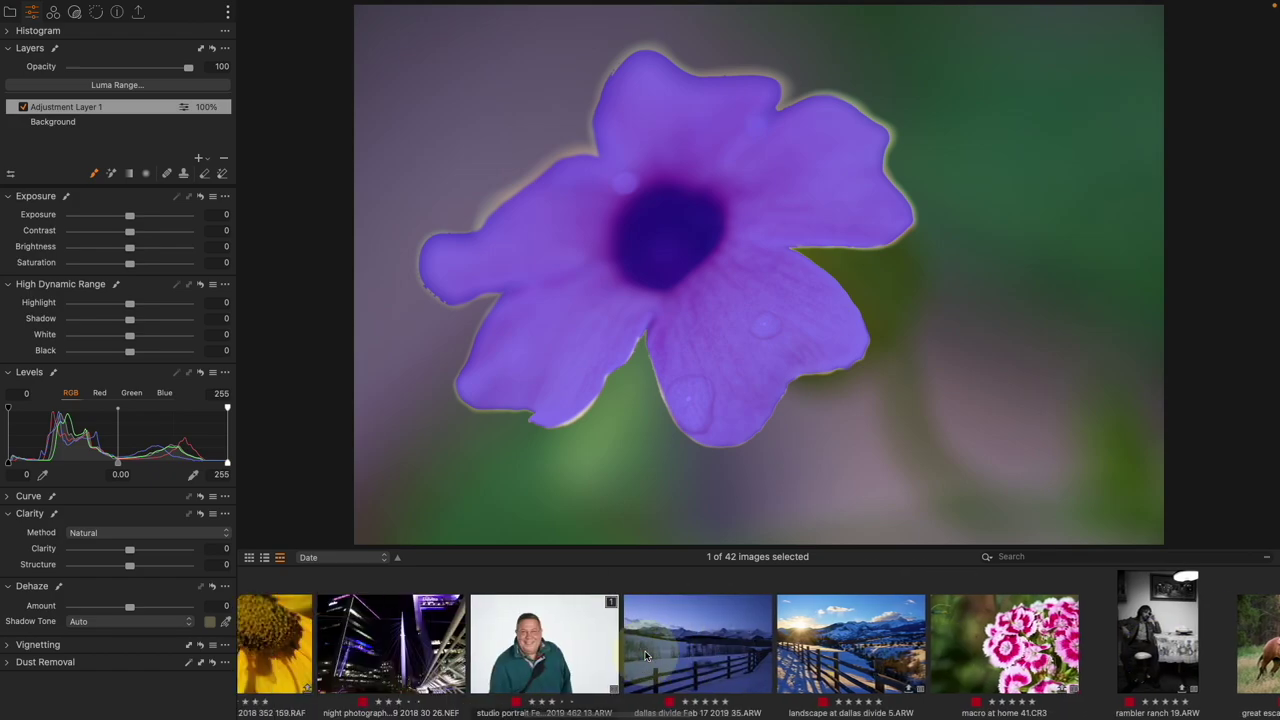
{"action": "scroll", "coordinate": [580, 655], "scroll_direction": "up", "scroll_amount": 10}
{"action": "scroll", "coordinate": [826, 639], "scroll_direction": "down", "scroll_amount": 1}
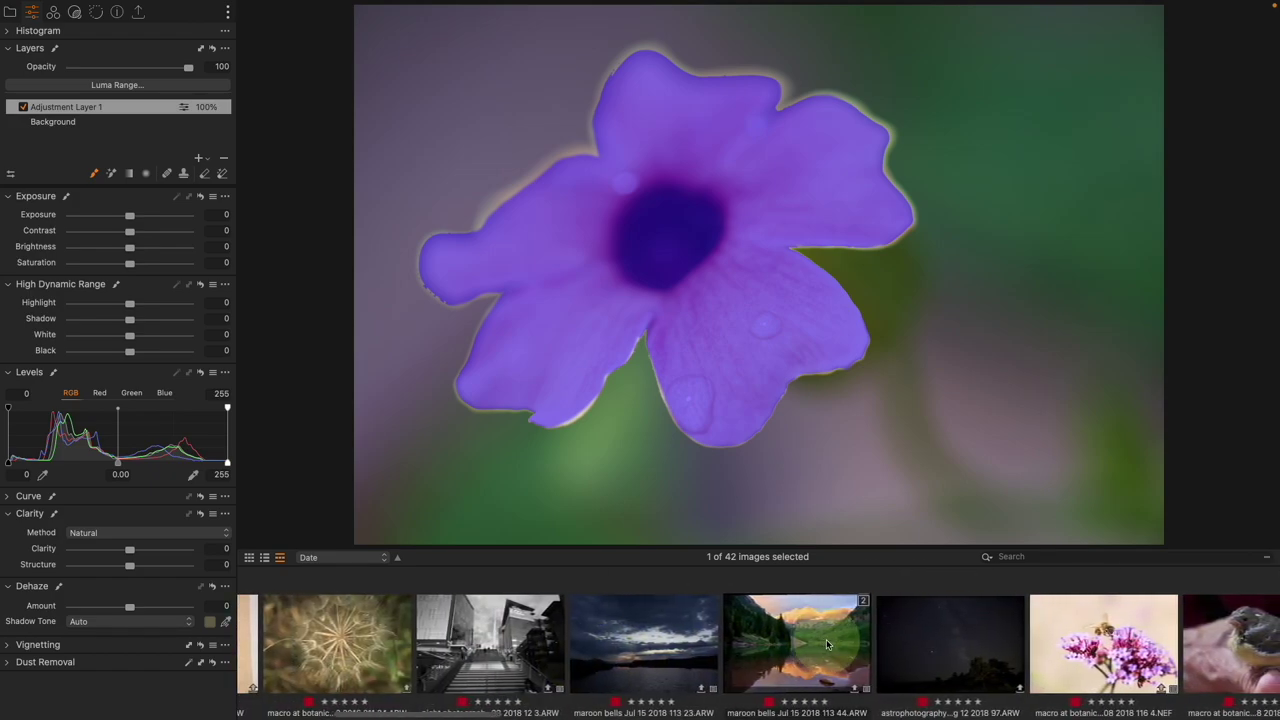
{"action": "left_click", "coordinate": [826, 639]}
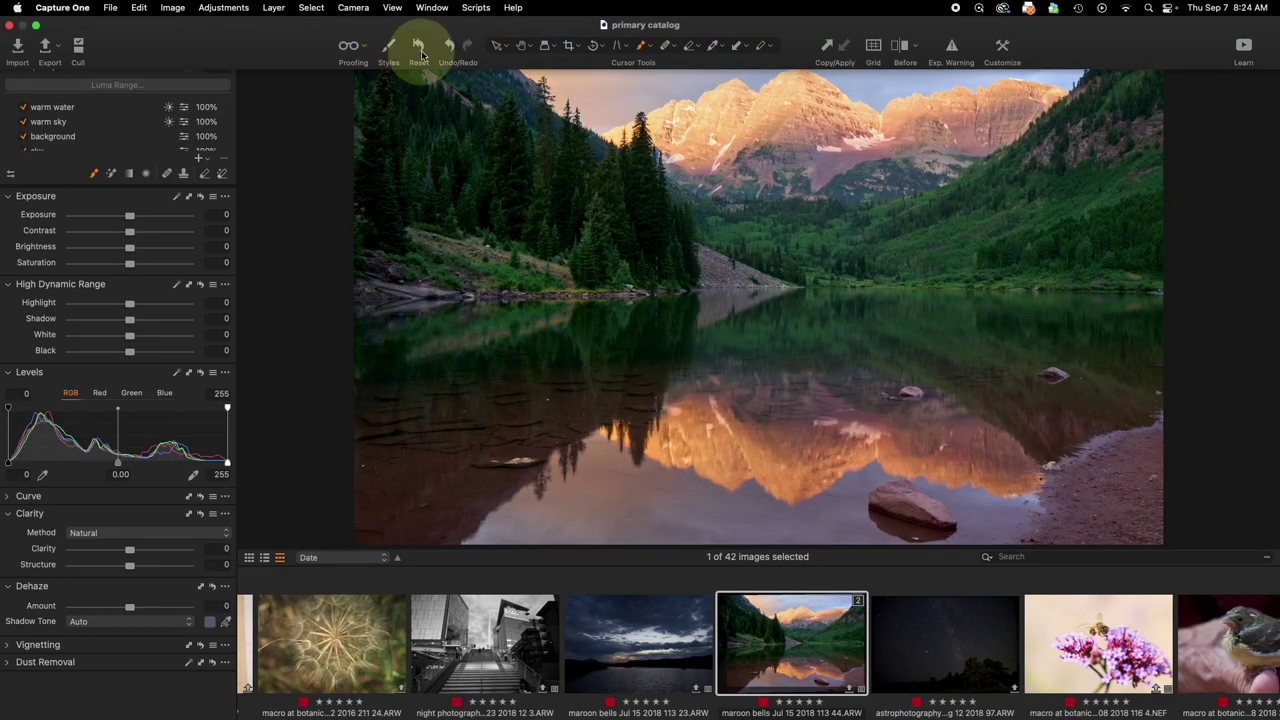
{"action": "left_click", "coordinate": [420, 50]}
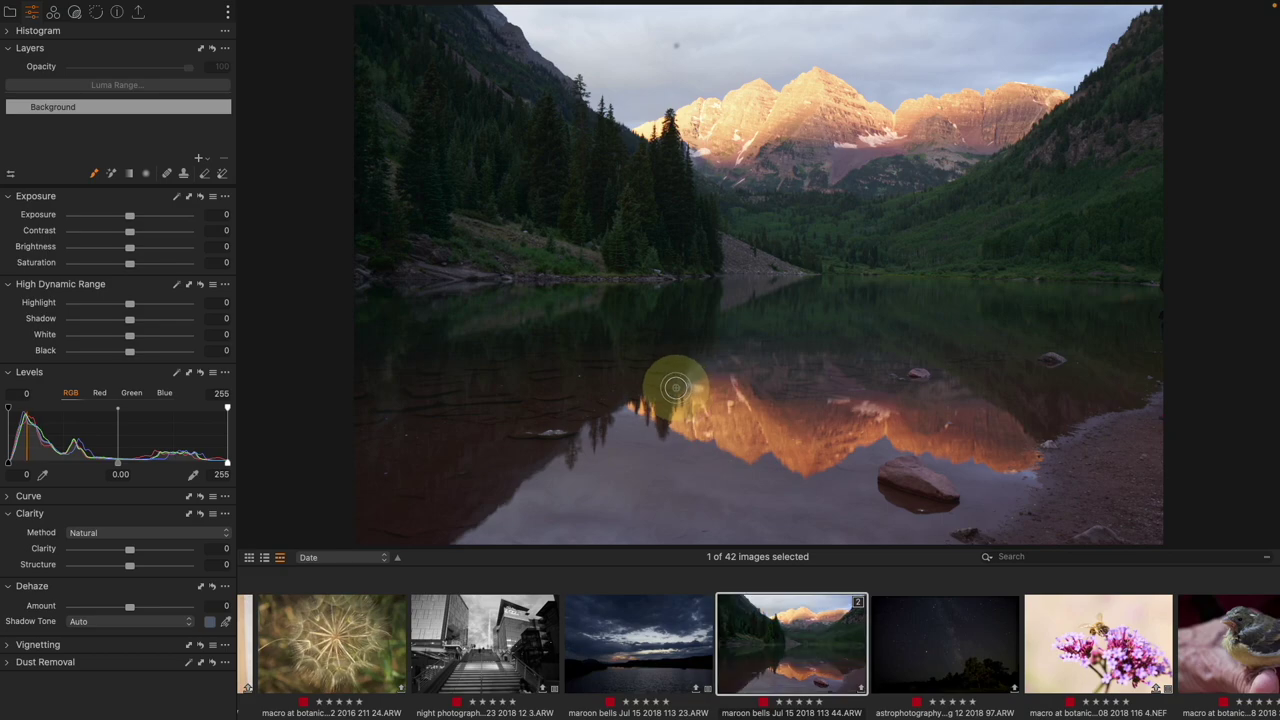
Step: Draw a radial gradient mask over the lake's shoreline and move it onto the dark mountainside beside the sky
{"action": "left_click_drag", "start_coordinate": [512, 130], "coordinate": [527, 148]}
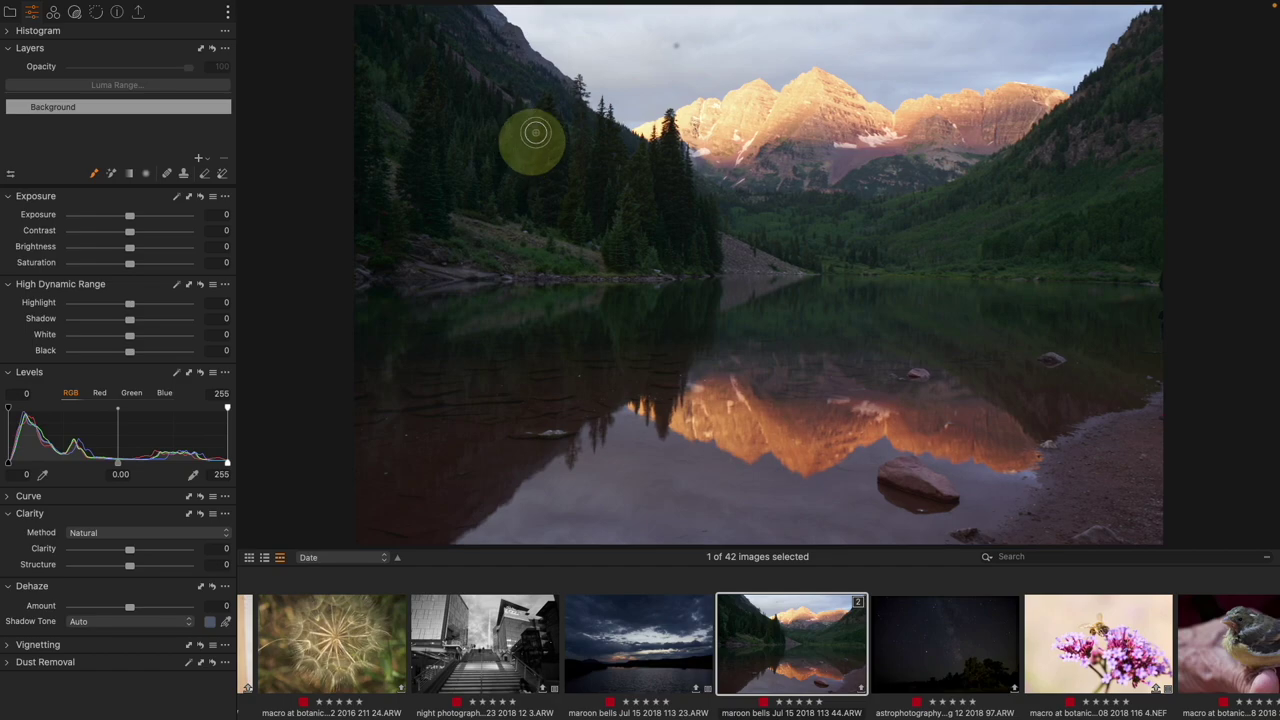
{"action": "left_click", "coordinate": [148, 175]}
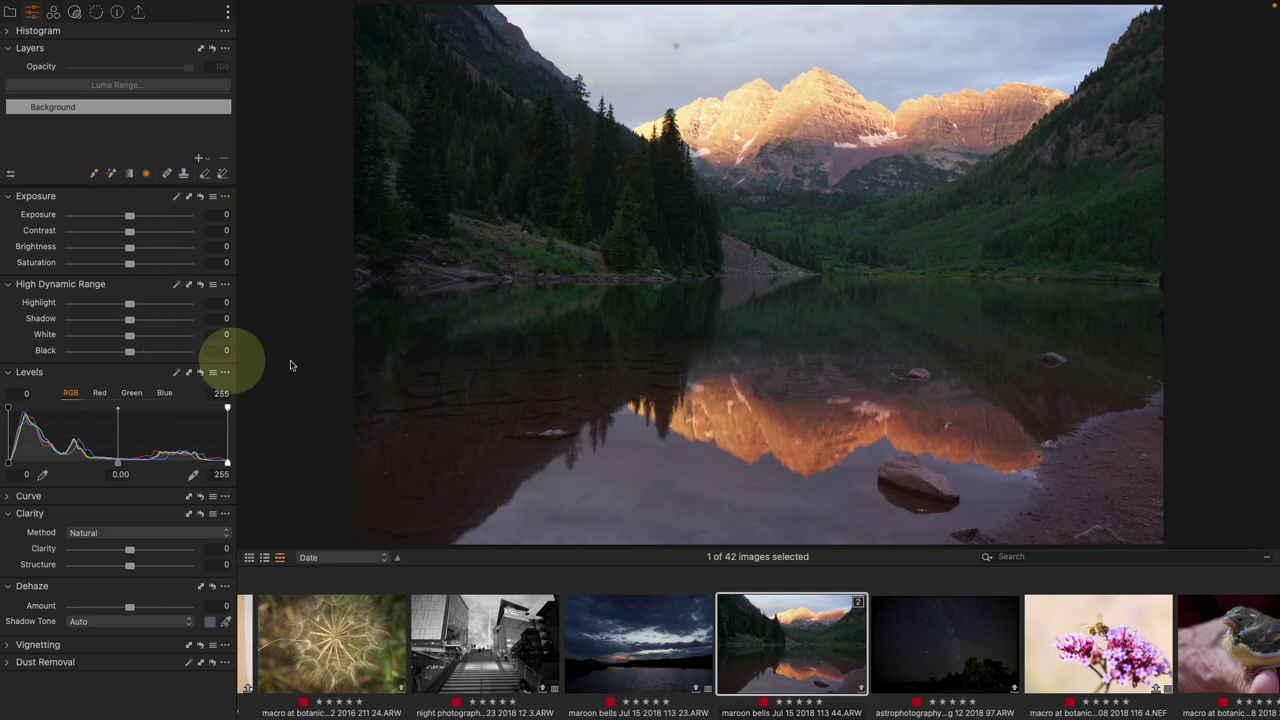
{"action": "left_click_drag", "start_coordinate": [514, 314], "coordinate": [668, 183]}
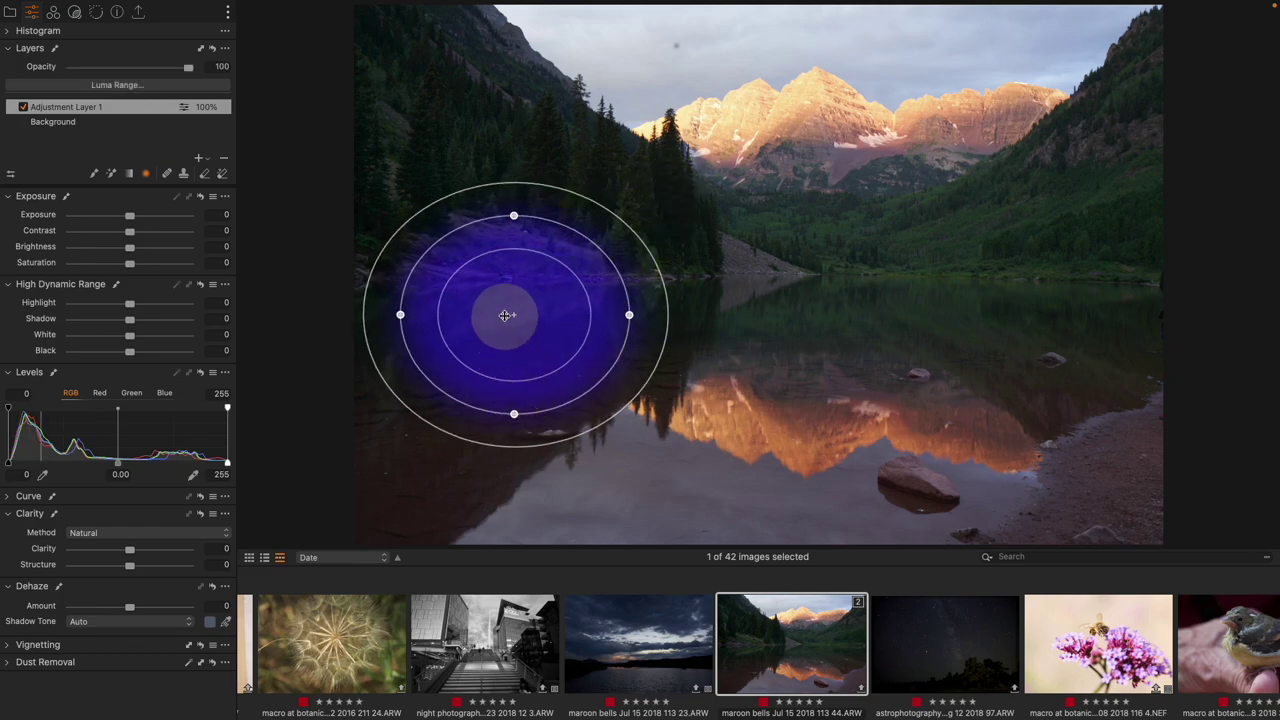
{"action": "mouse_move", "coordinate": [517, 314]}
{"action": "left_mouse_down"}
{"action": "mouse_move", "coordinate": [653, 253]}
{"action": "mouse_move", "coordinate": [575, 98]}
{"action": "mouse_move", "coordinate": [515, 80]}
{"action": "mouse_move", "coordinate": [740, 209]}
{"action": "mouse_move", "coordinate": [663, 137]}
{"action": "mouse_move", "coordinate": [466, 91]}
{"action": "mouse_move", "coordinate": [493, 64]}
{"action": "mouse_move", "coordinate": [511, 109]}
{"action": "mouse_move", "coordinate": [689, 194]}
{"action": "mouse_move", "coordinate": [509, 51]}
{"action": "mouse_move", "coordinate": [537, 100]}
{"action": "mouse_move", "coordinate": [497, 63]}
{"action": "left_mouse_up"}
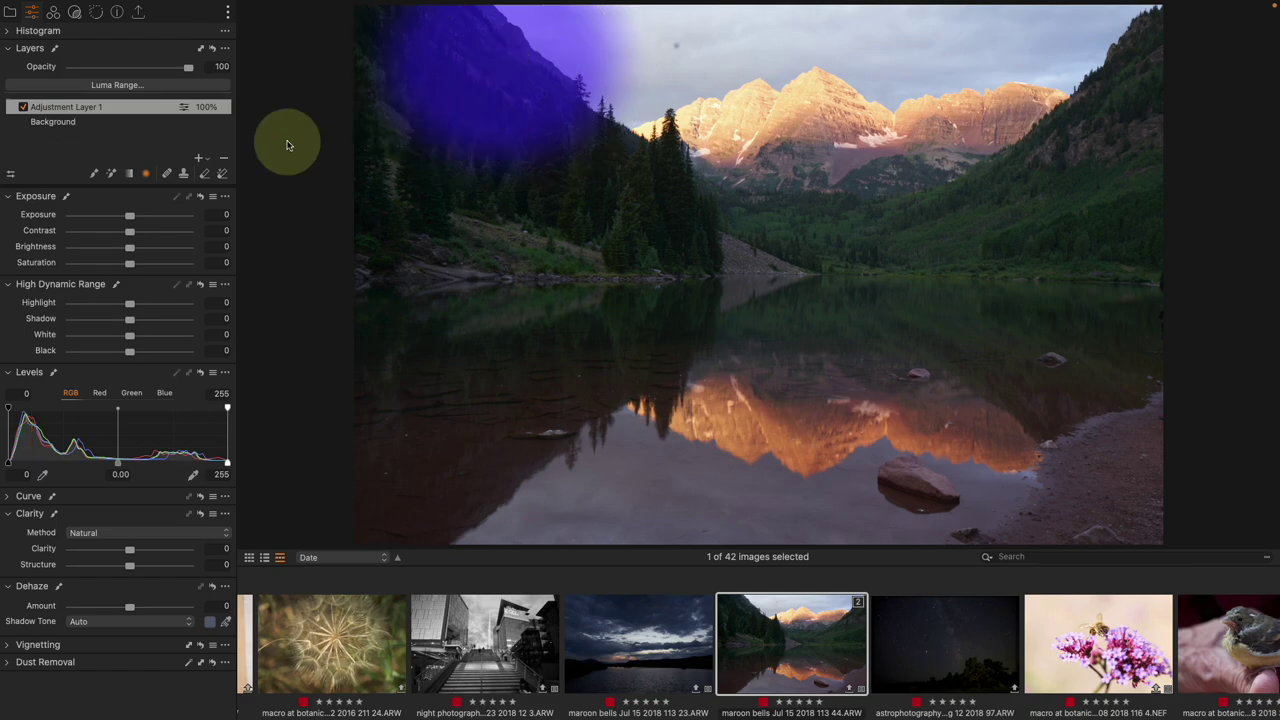
Step: Delete the adjustment layer that holds the radial gradient mask
{"action": "right_click", "coordinate": [146, 110]}
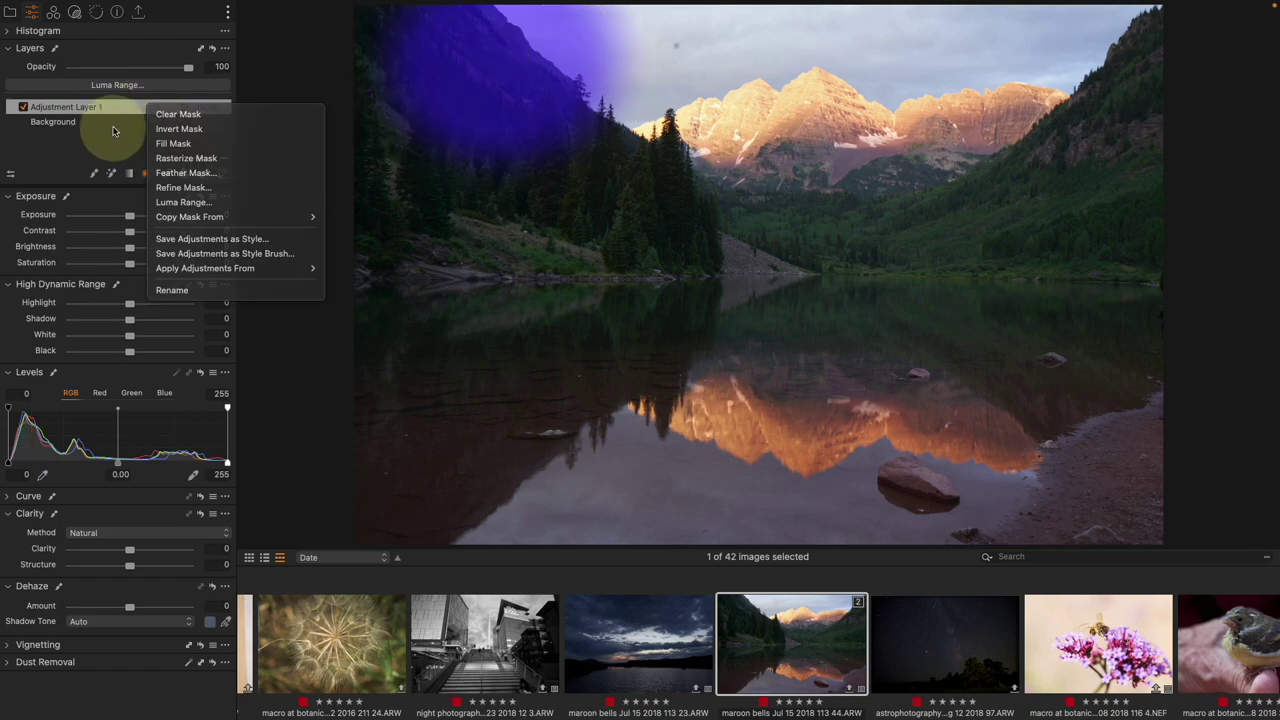
{"action": "left_click", "coordinate": [115, 114]}
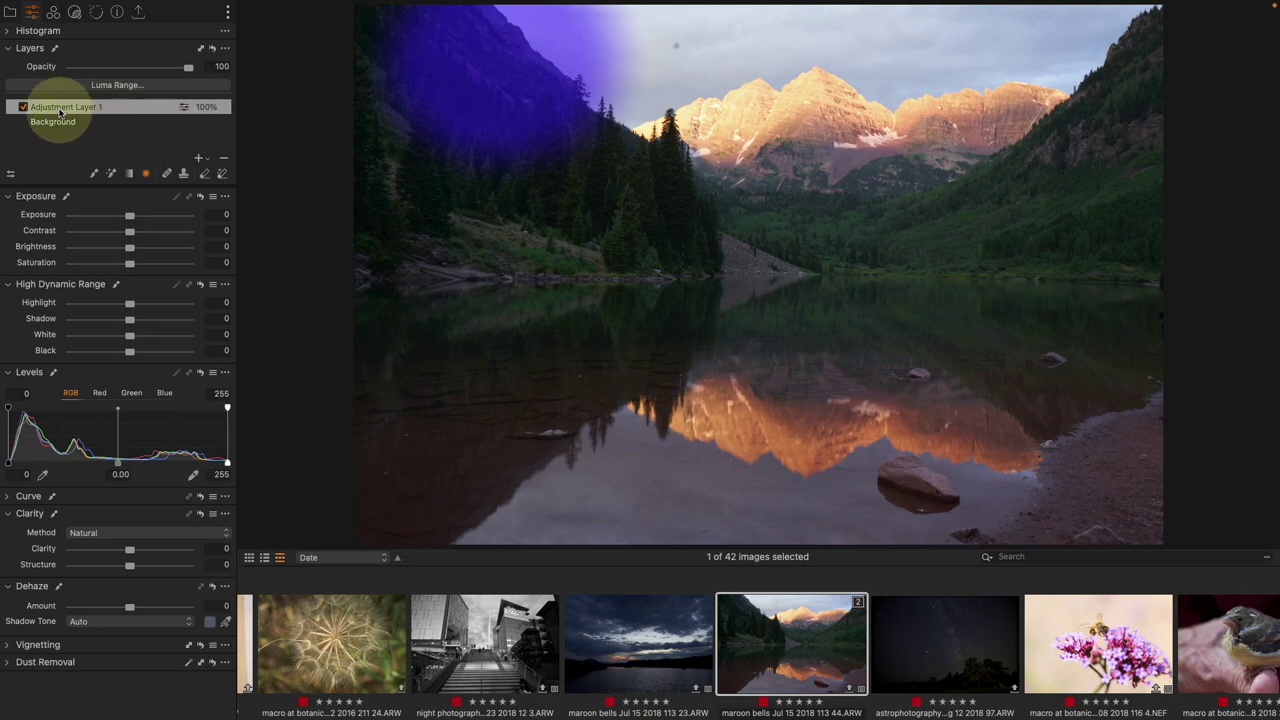
{"action": "left_click", "coordinate": [222, 158]}
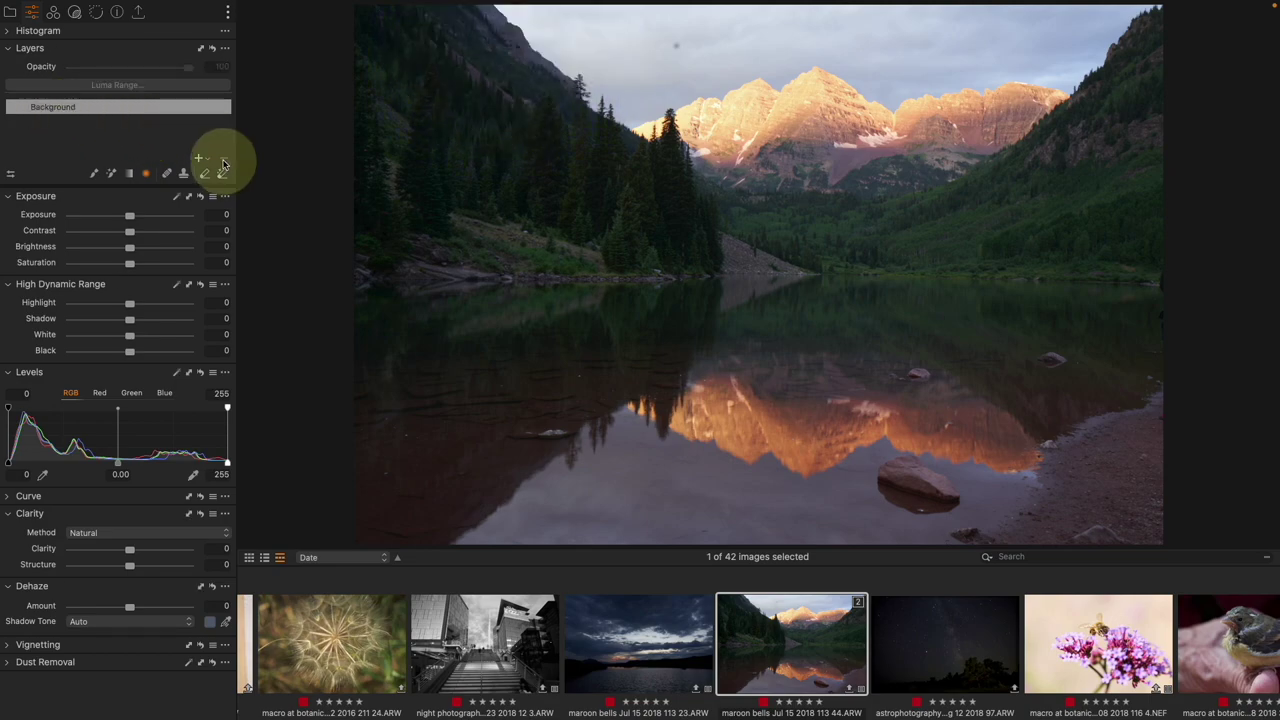
Step: Return to the masked flower photo and refine Adjustment Layer 1's mask with a radius of 156
{"action": "scroll", "coordinate": [919, 673], "scroll_direction": "right", "scroll_amount": 20}
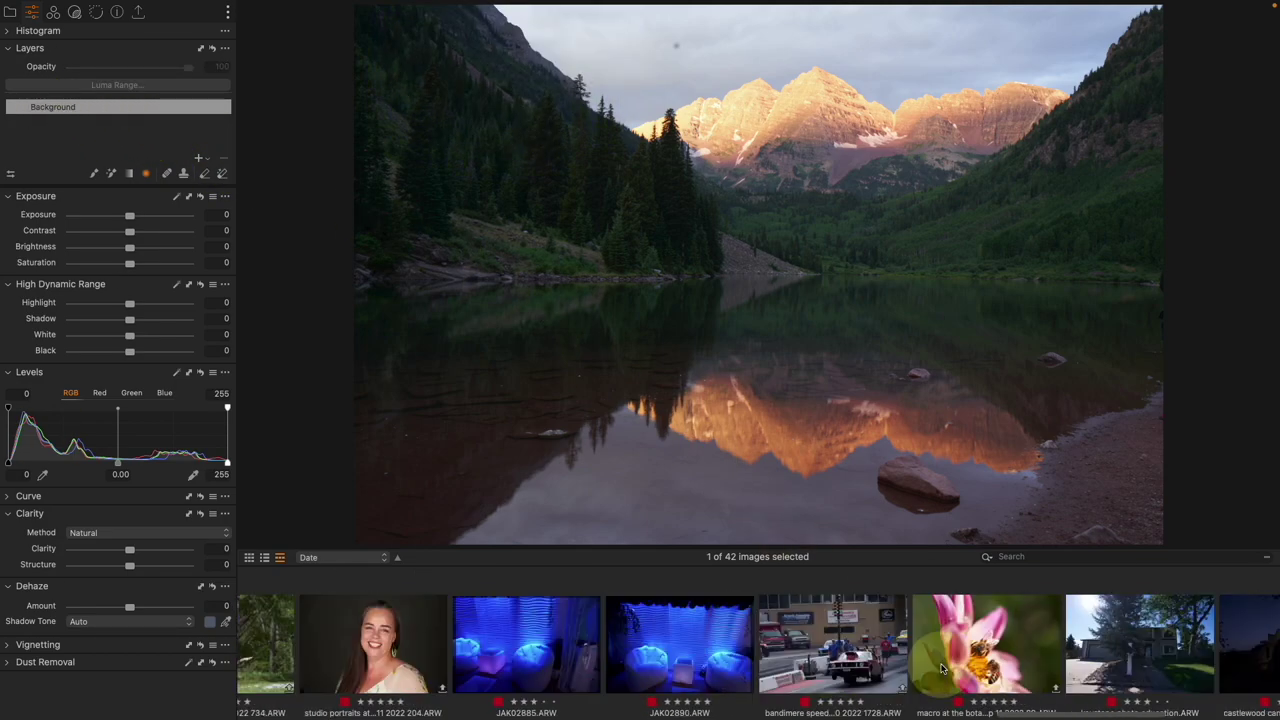
{"action": "left_click", "coordinate": [1190, 655]}
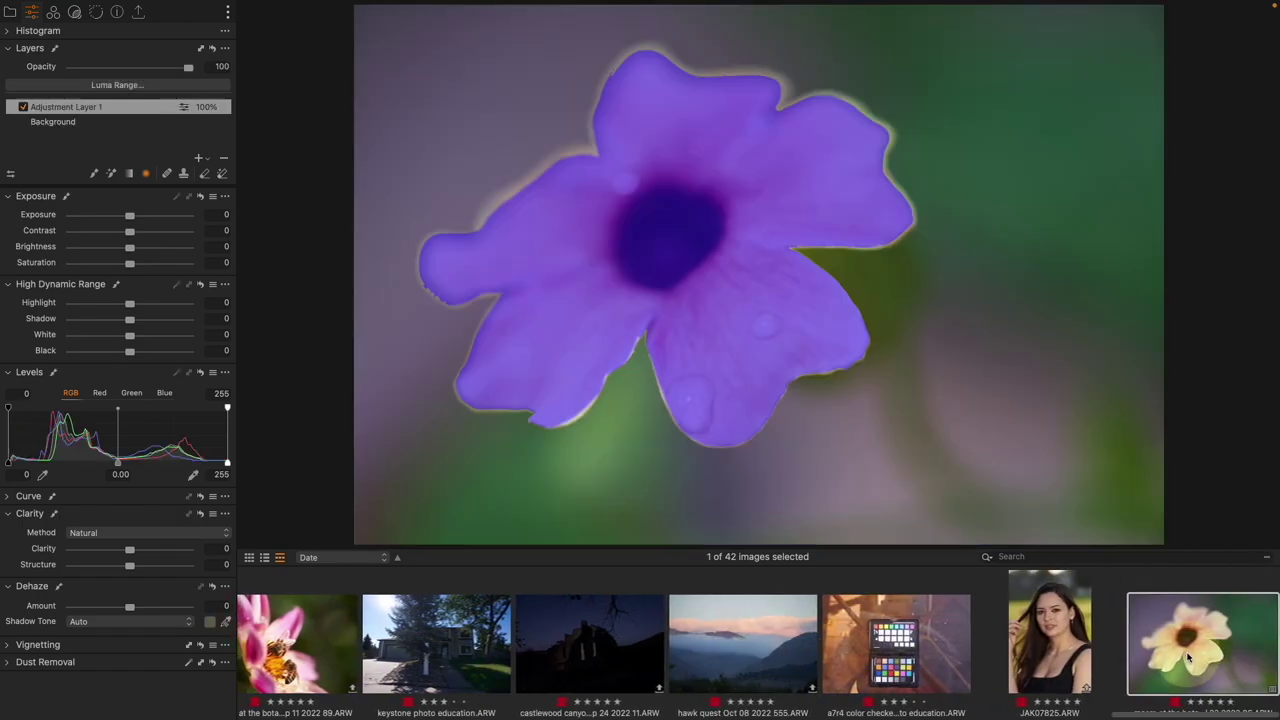
{"action": "right_click", "coordinate": [153, 114]}
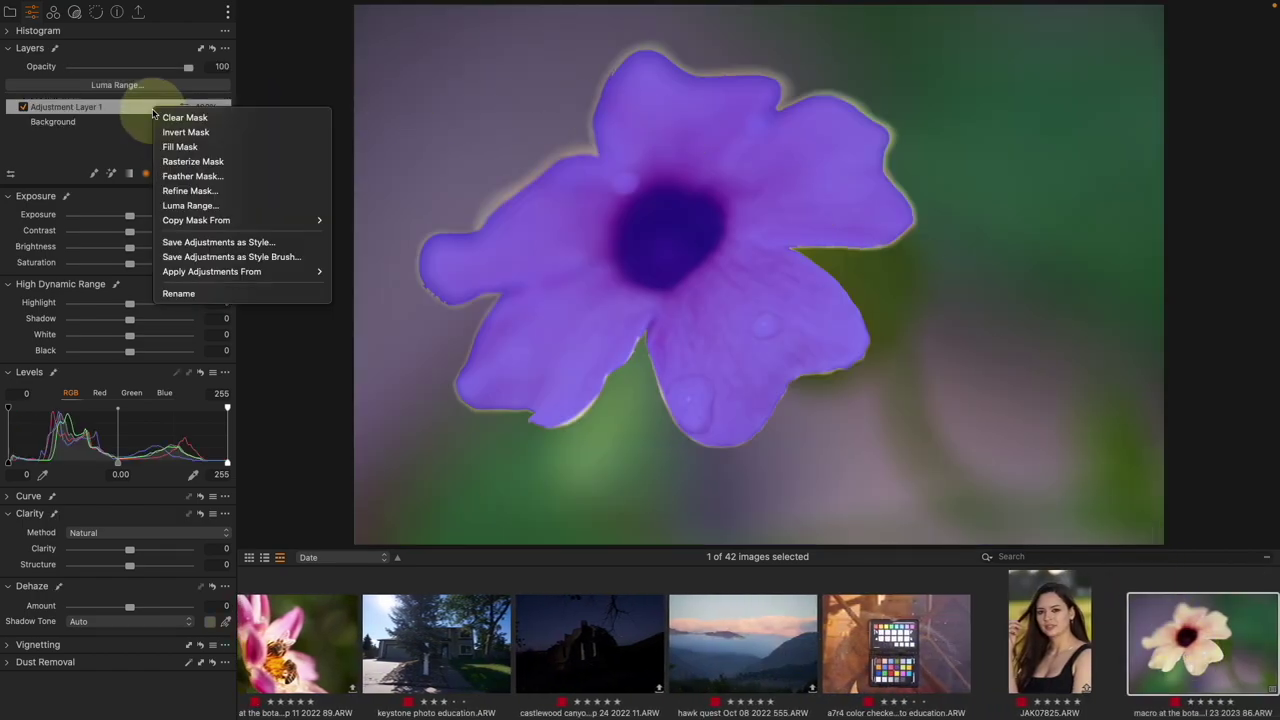
{"action": "left_click", "coordinate": [253, 195]}
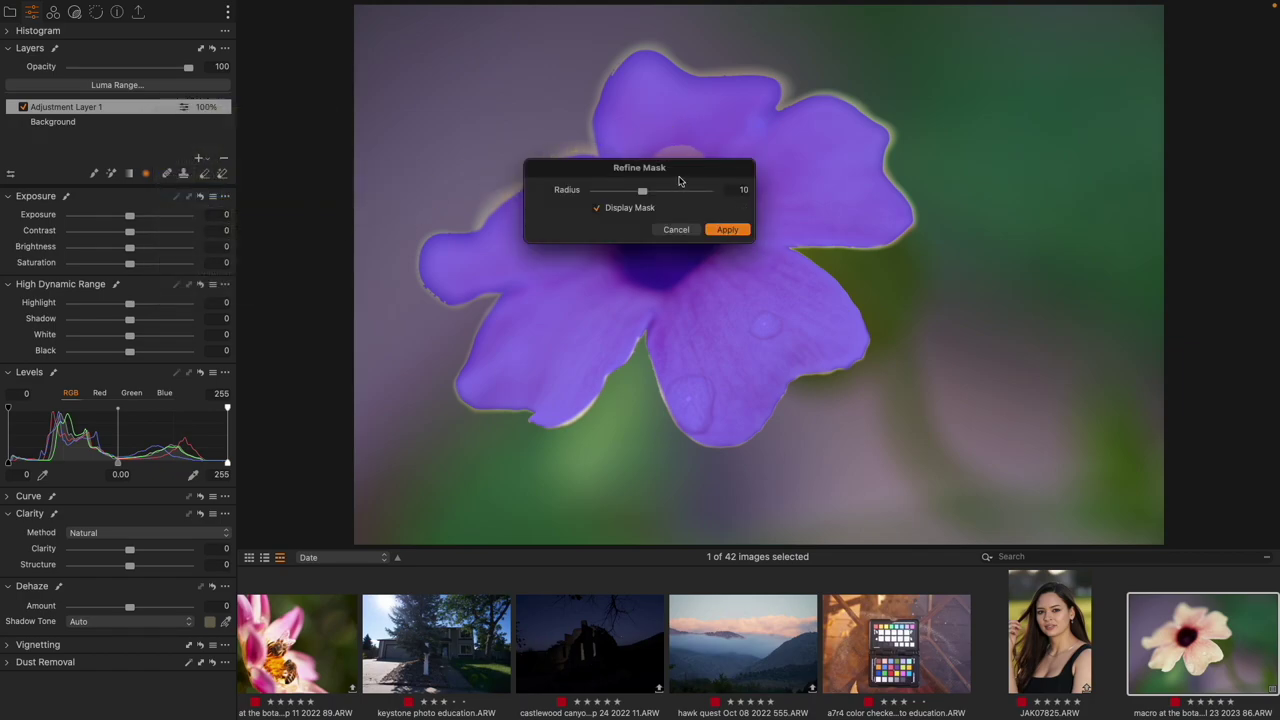
{"action": "left_click_drag", "start_coordinate": [681, 180], "coordinate": [1097, 323]}
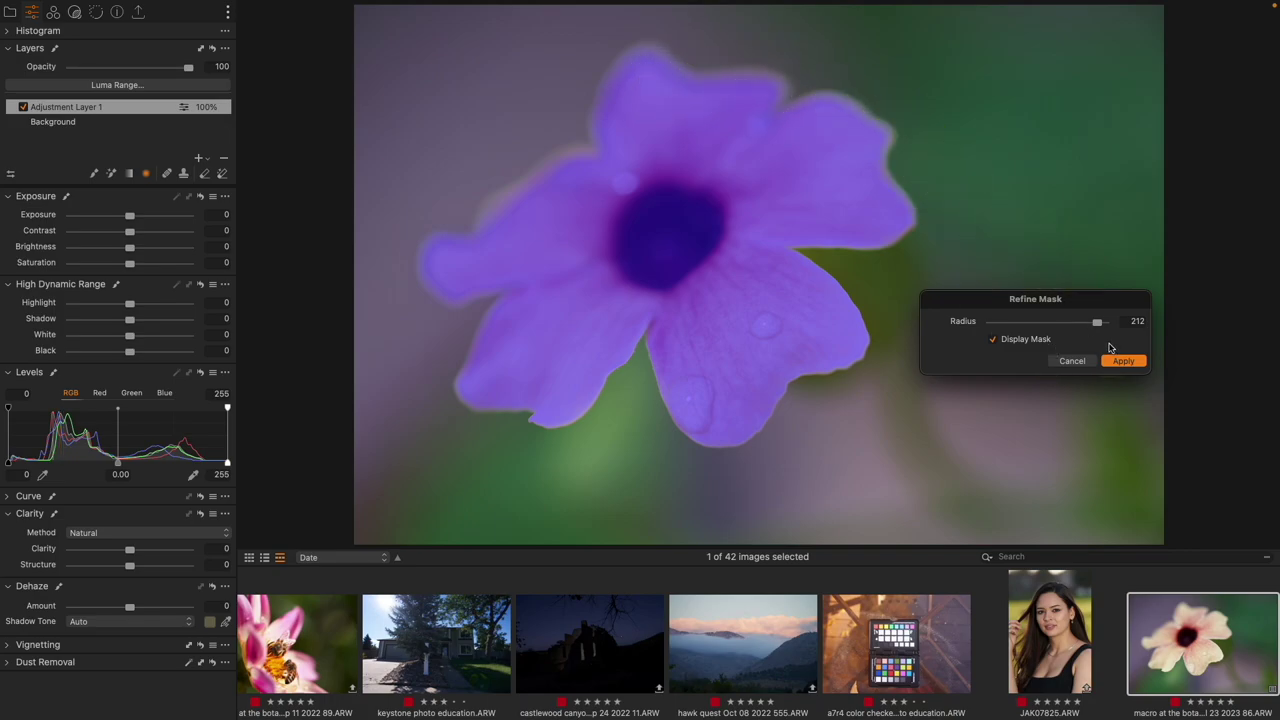
{"action": "left_click_drag", "start_coordinate": [1097, 322], "coordinate": [990, 322]}
{"action": "mouse_move", "coordinate": [820, 272]}
{"action": "left_mouse_down"}
{"action": "mouse_move", "coordinate": [860, 246]}
{"action": "mouse_move", "coordinate": [898, 205]}
{"action": "mouse_move", "coordinate": [892, 178]}
{"action": "mouse_move", "coordinate": [942, 212]}
{"action": "mouse_move", "coordinate": [930, 246]}
{"action": "mouse_move", "coordinate": [857, 131]}
{"action": "left_mouse_up"}
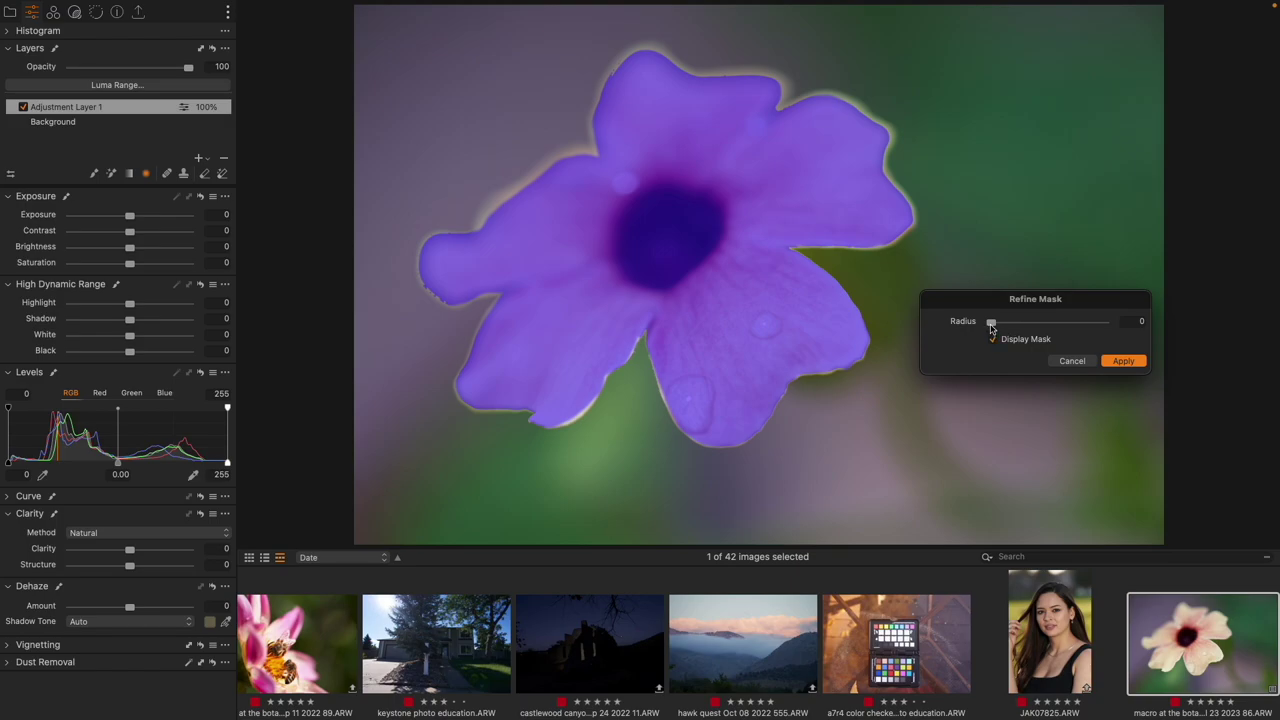
{"action": "left_click_drag", "start_coordinate": [991, 323], "coordinate": [1091, 323]}
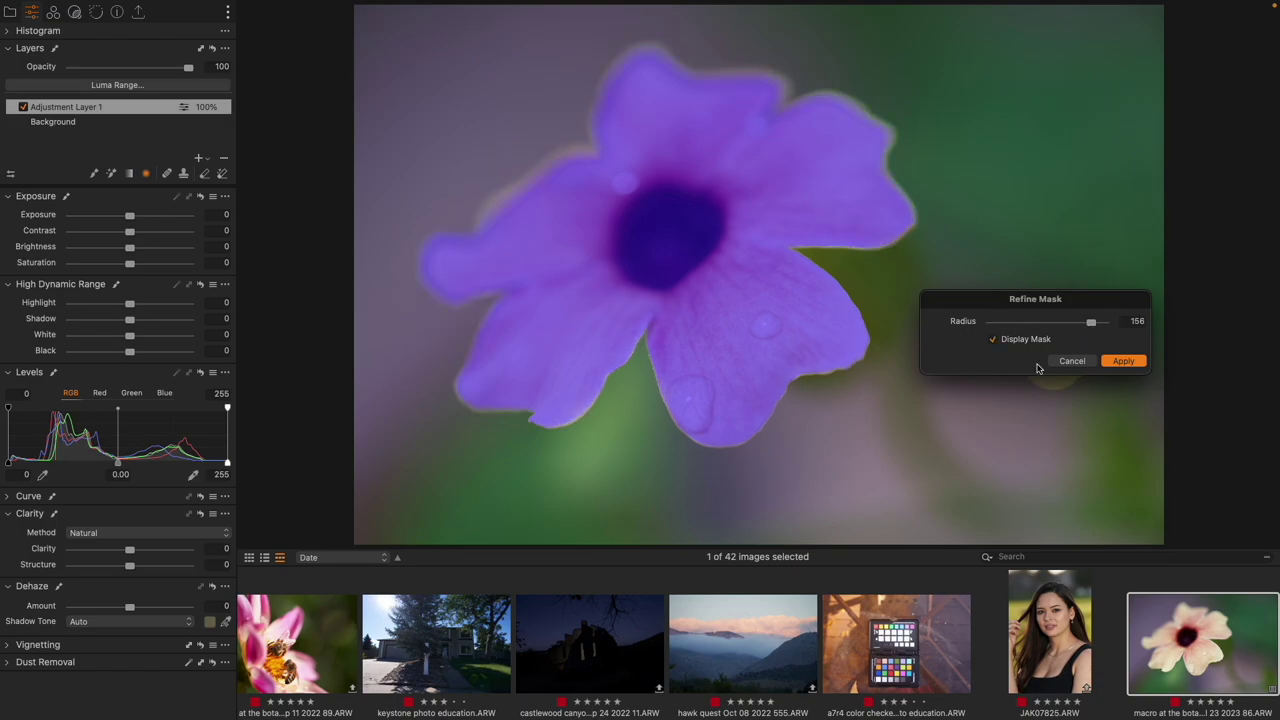
{"action": "left_click", "coordinate": [1124, 362]}
{"action": "right_click", "coordinate": [134, 106]}
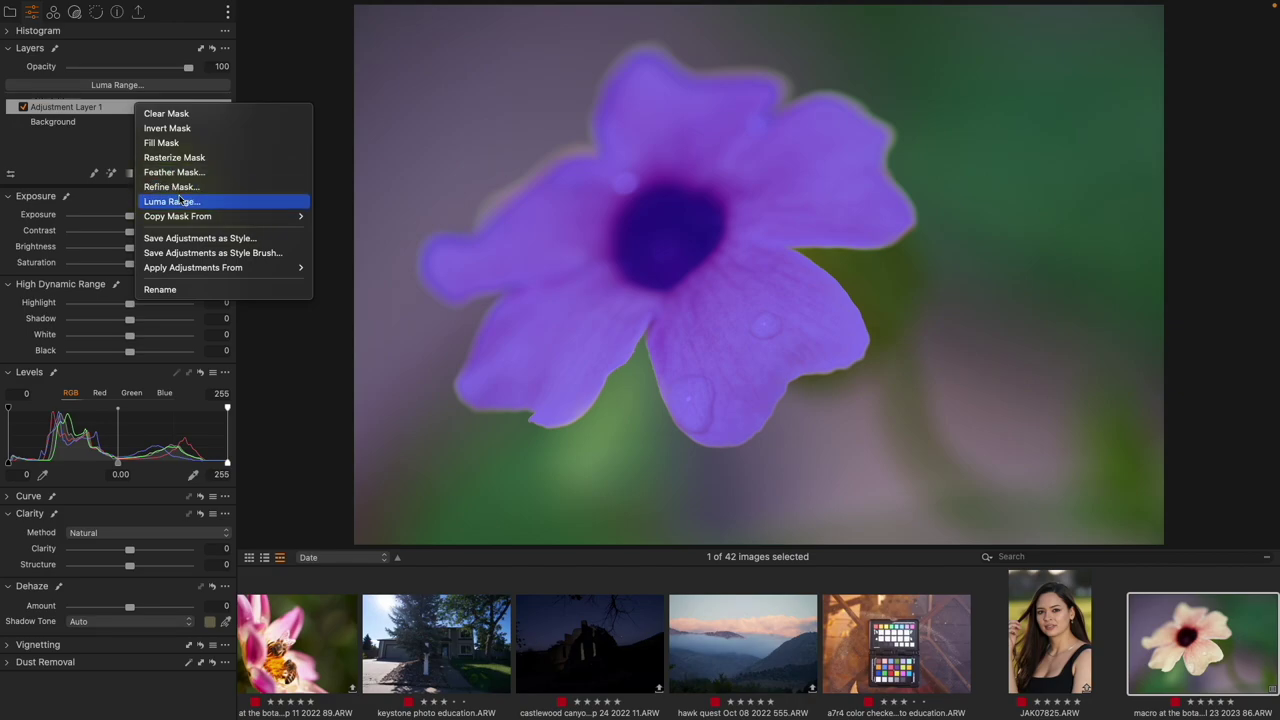
{"action": "left_click", "coordinate": [90, 168]}
{"action": "left_click", "coordinate": [150, 91]}
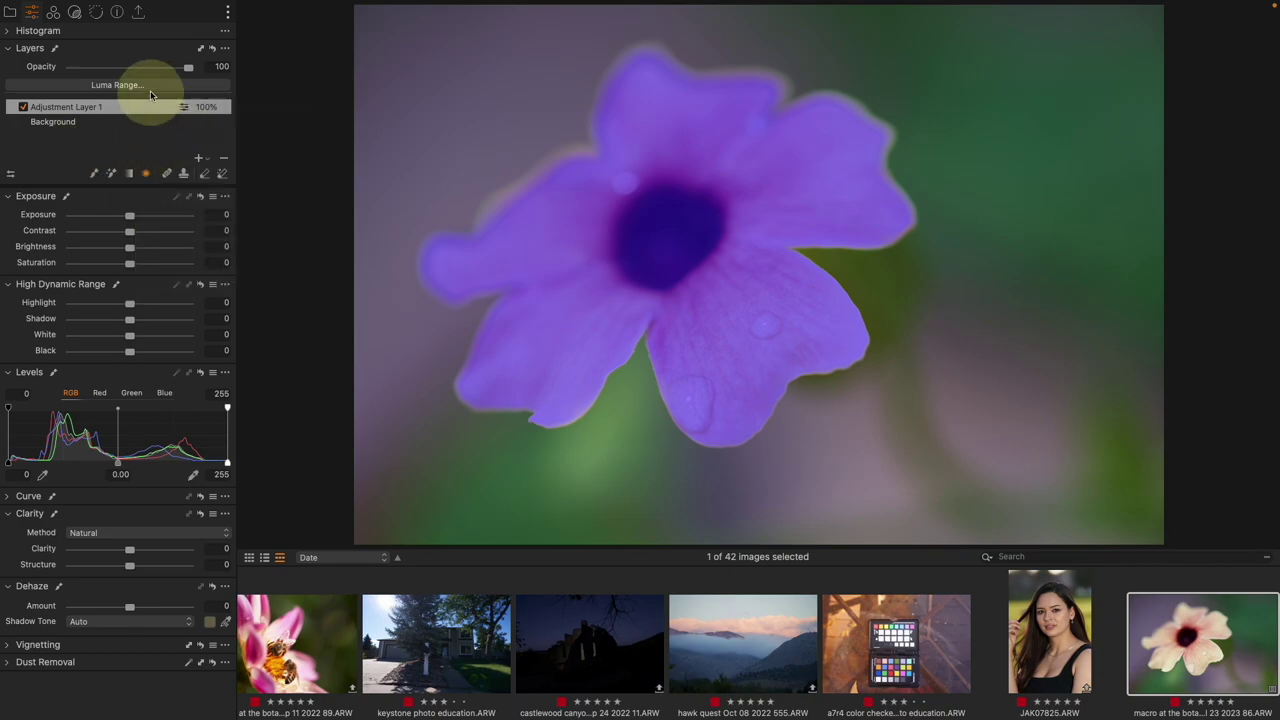
Step: Undock the Layers tool and float it over the photo beside the flower's upper petals
{"action": "left_click_drag", "start_coordinate": [137, 48], "coordinate": [428, 94]}
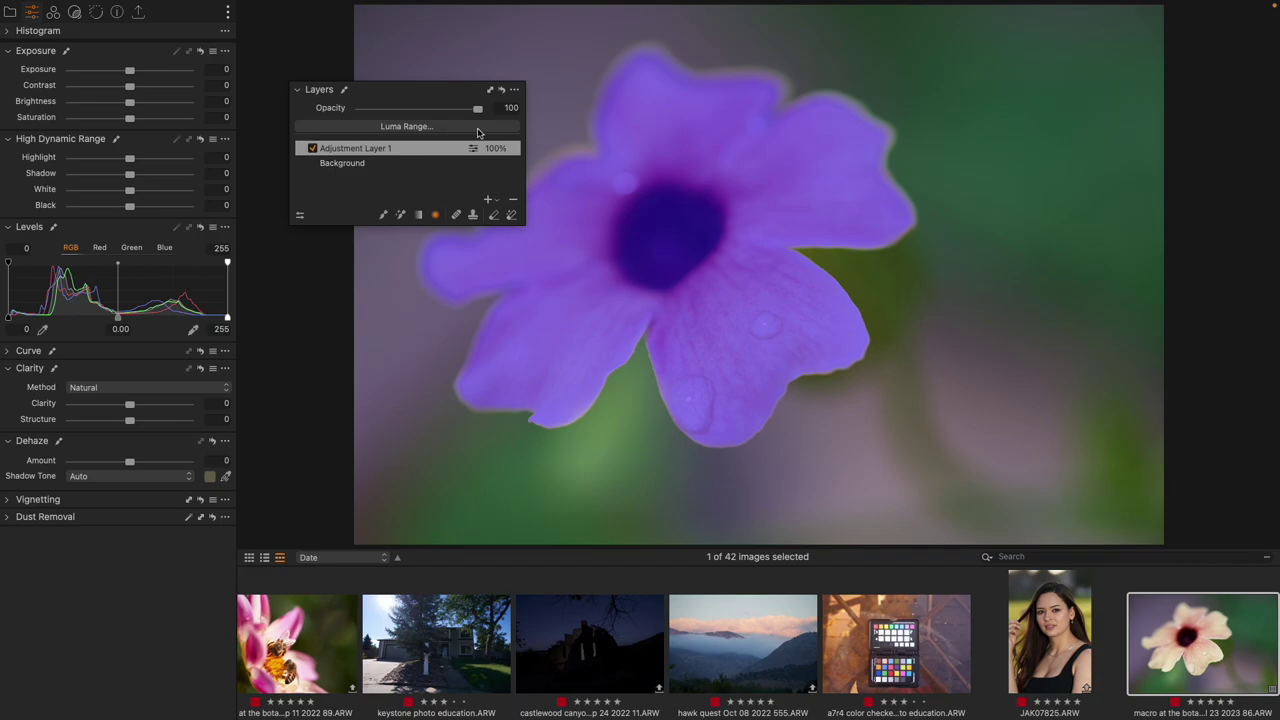
{"action": "left_click", "coordinate": [434, 94]}
{"action": "left_click_drag", "start_coordinate": [434, 94], "coordinate": [406, 80]}
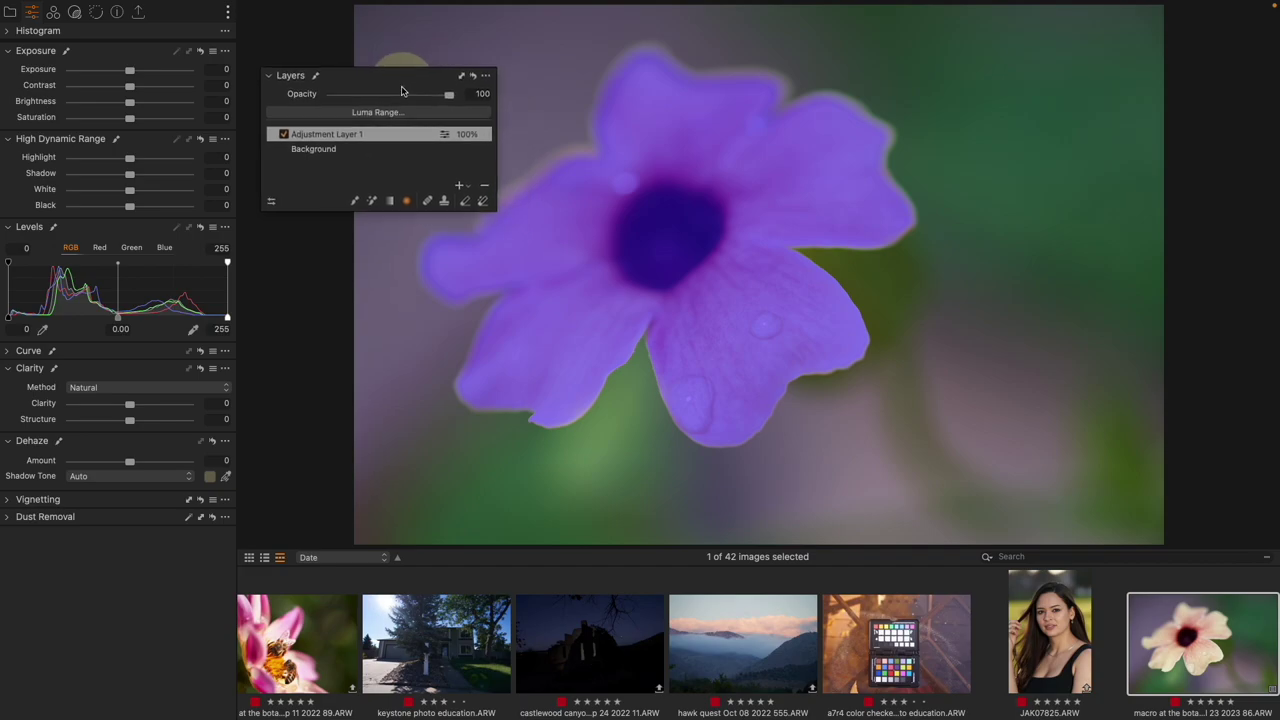
Step: Rename the adjustment layer that masks the petals as "flower"
{"action": "right_click", "coordinate": [408, 138]}
{"action": "mouse_move", "coordinate": [519, 258]}
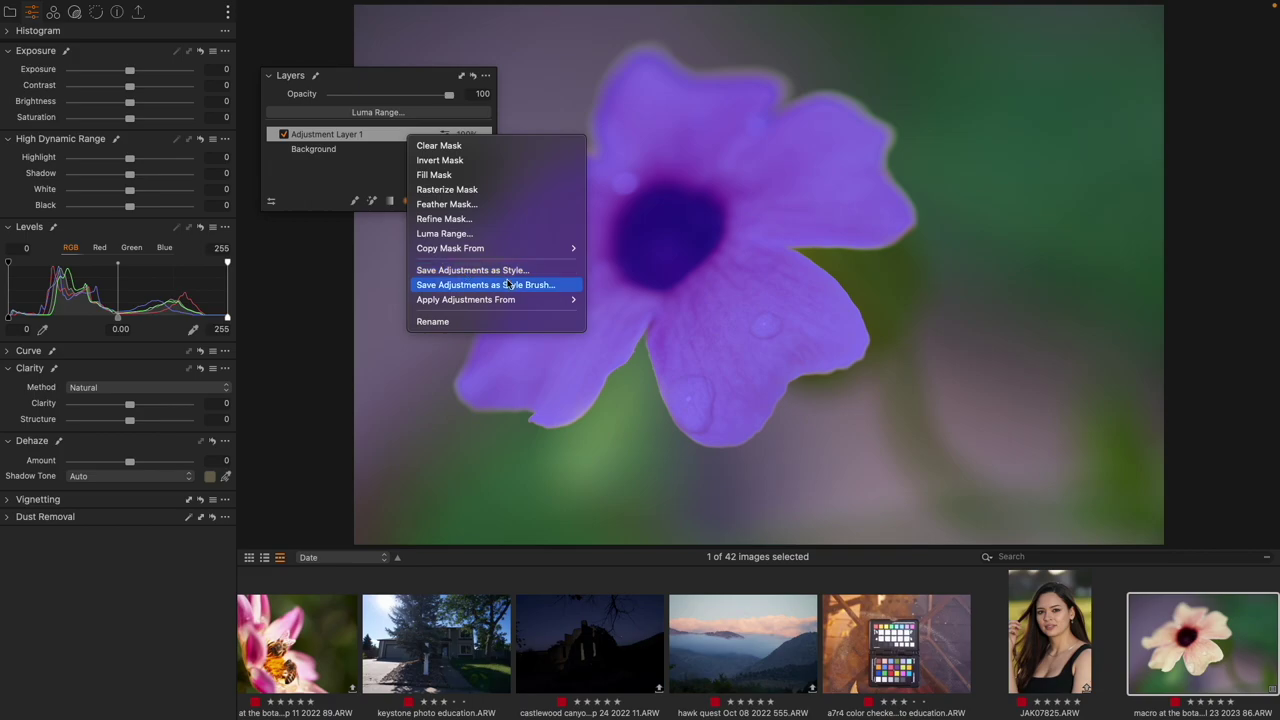
{"action": "left_click", "coordinate": [452, 323]}
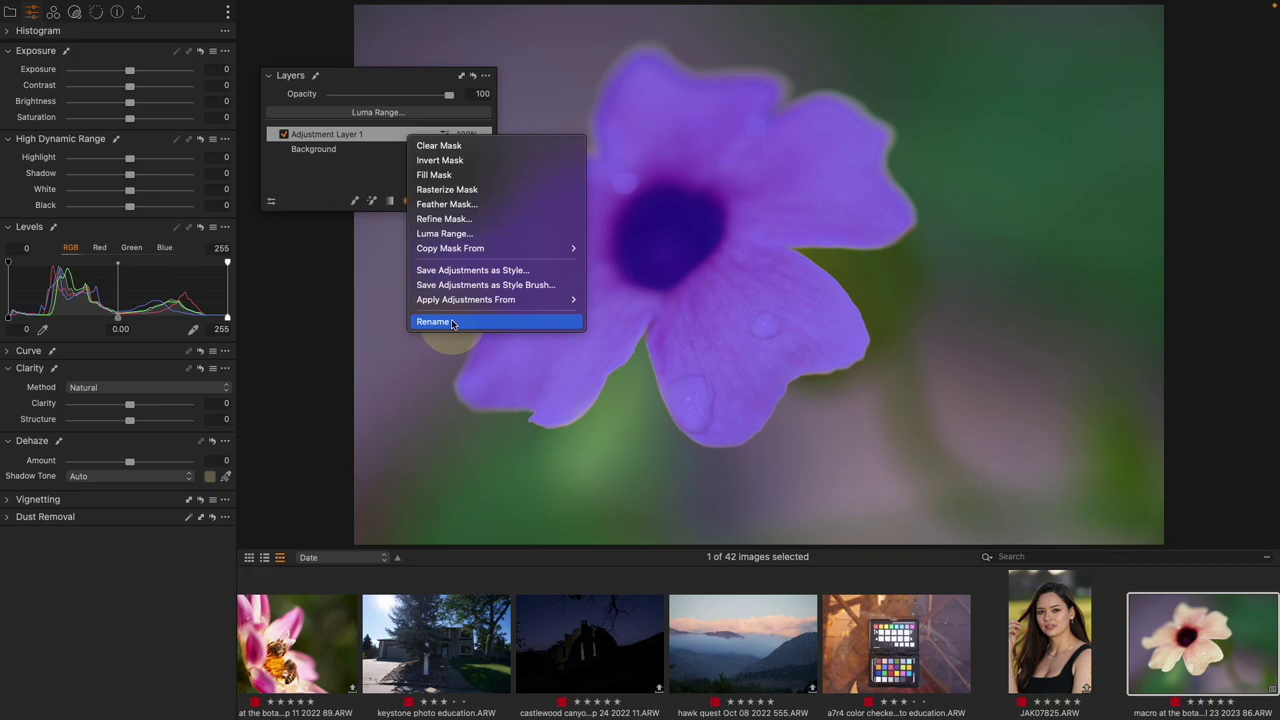
{"action": "left_click", "coordinate": [452, 322]}
{"action": "type", "text": "flower"}
{"action": "key", "text": "Return"}
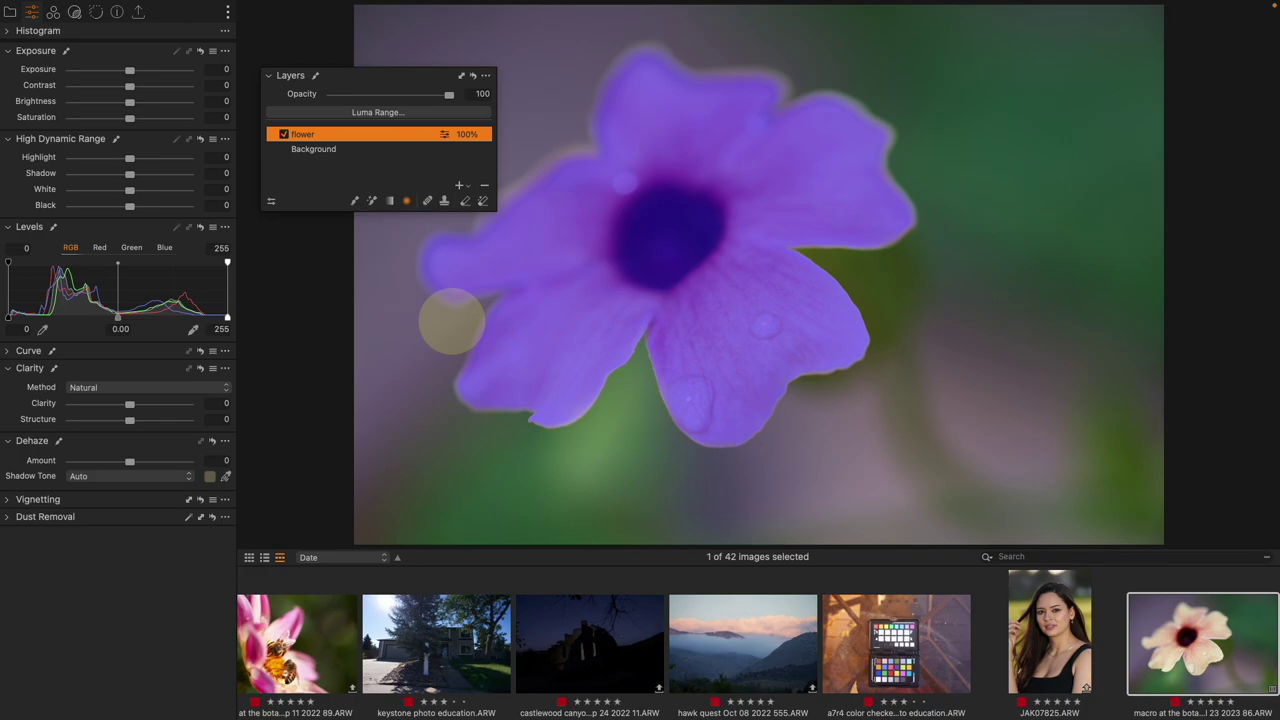
Step: Add an adjustment layer whose mask is an inverted copy of the flower layer's mask
{"action": "left_click", "coordinate": [459, 187]}
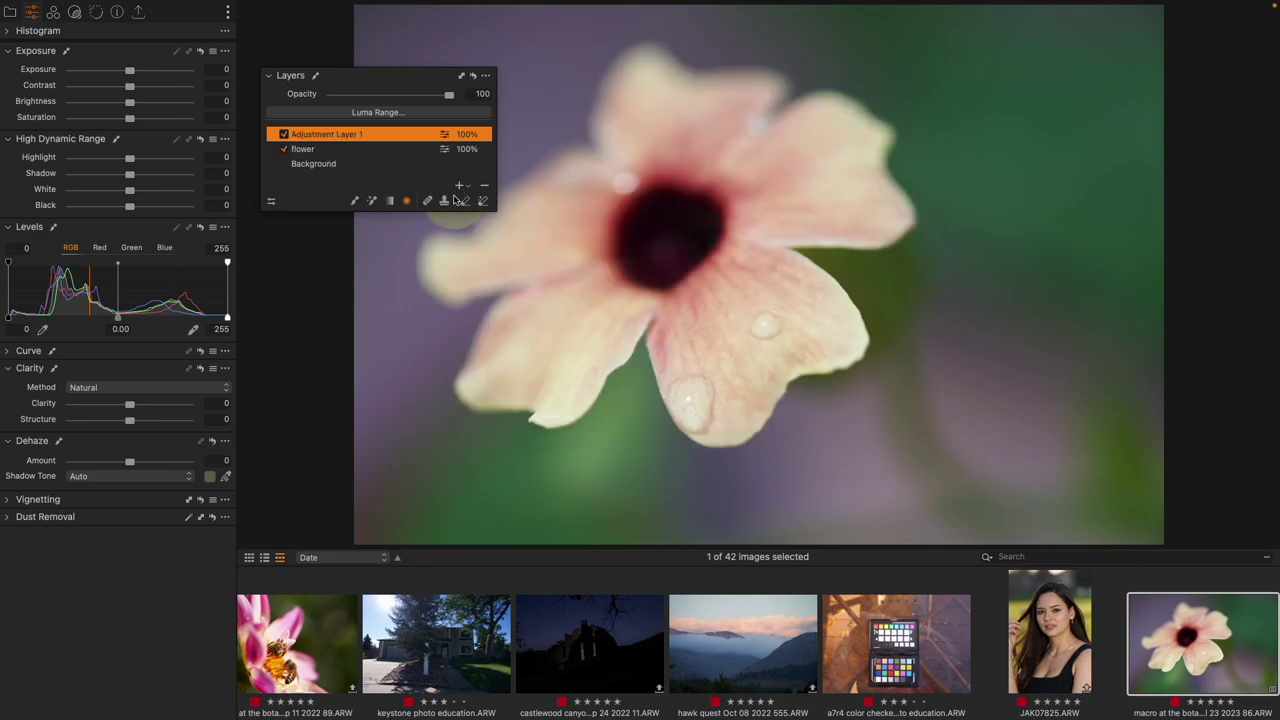
{"action": "right_click", "coordinate": [391, 140]}
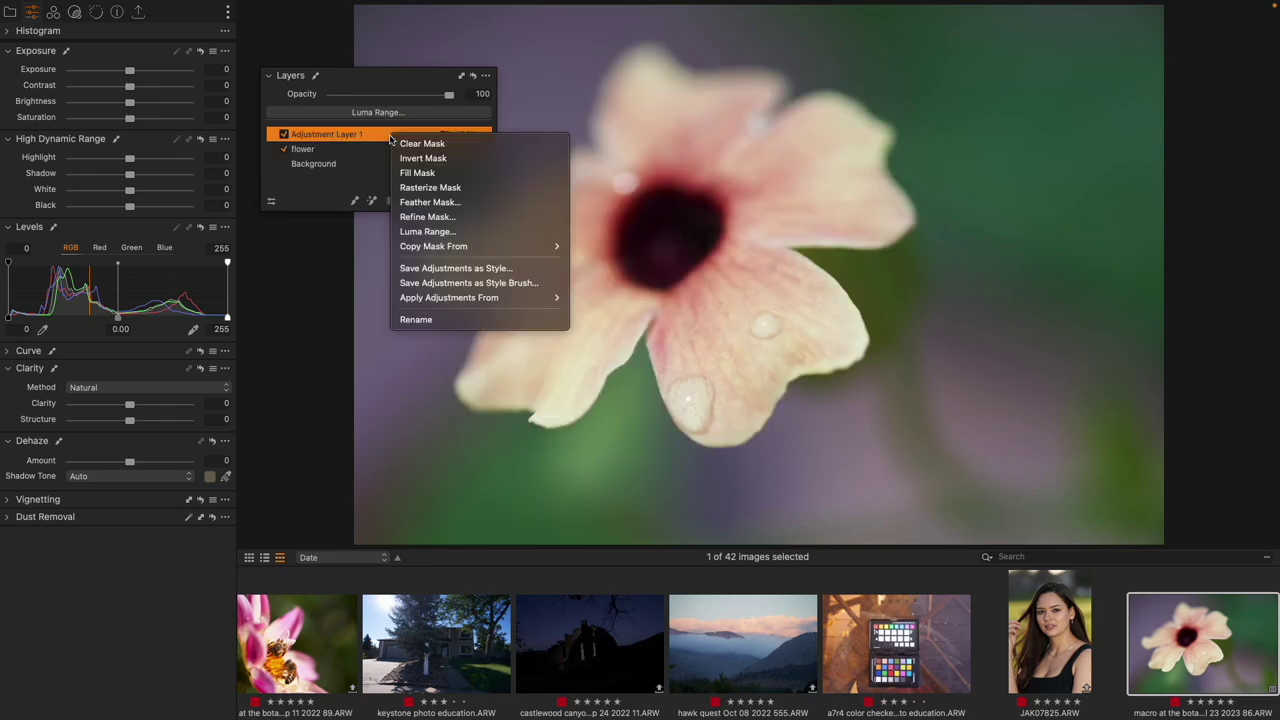
{"action": "mouse_move", "coordinate": [485, 246]}
{"action": "left_click", "coordinate": [595, 260]}
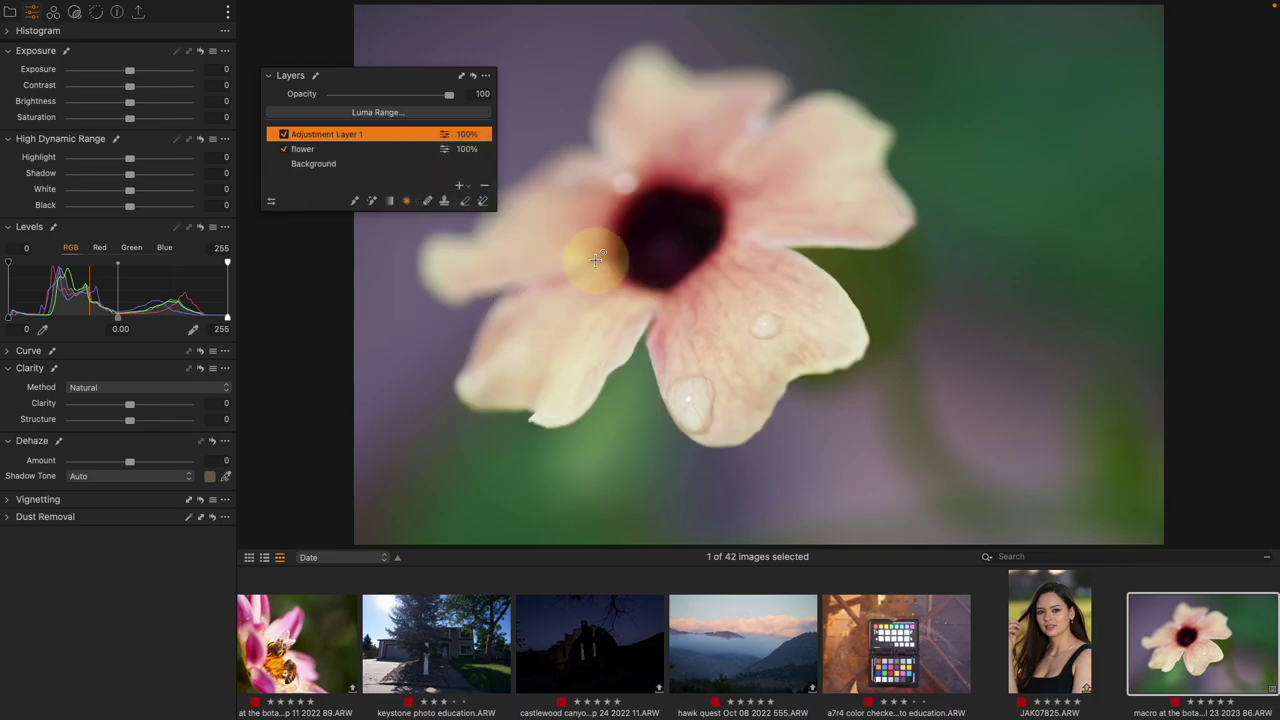
{"action": "right_click", "coordinate": [378, 134]}
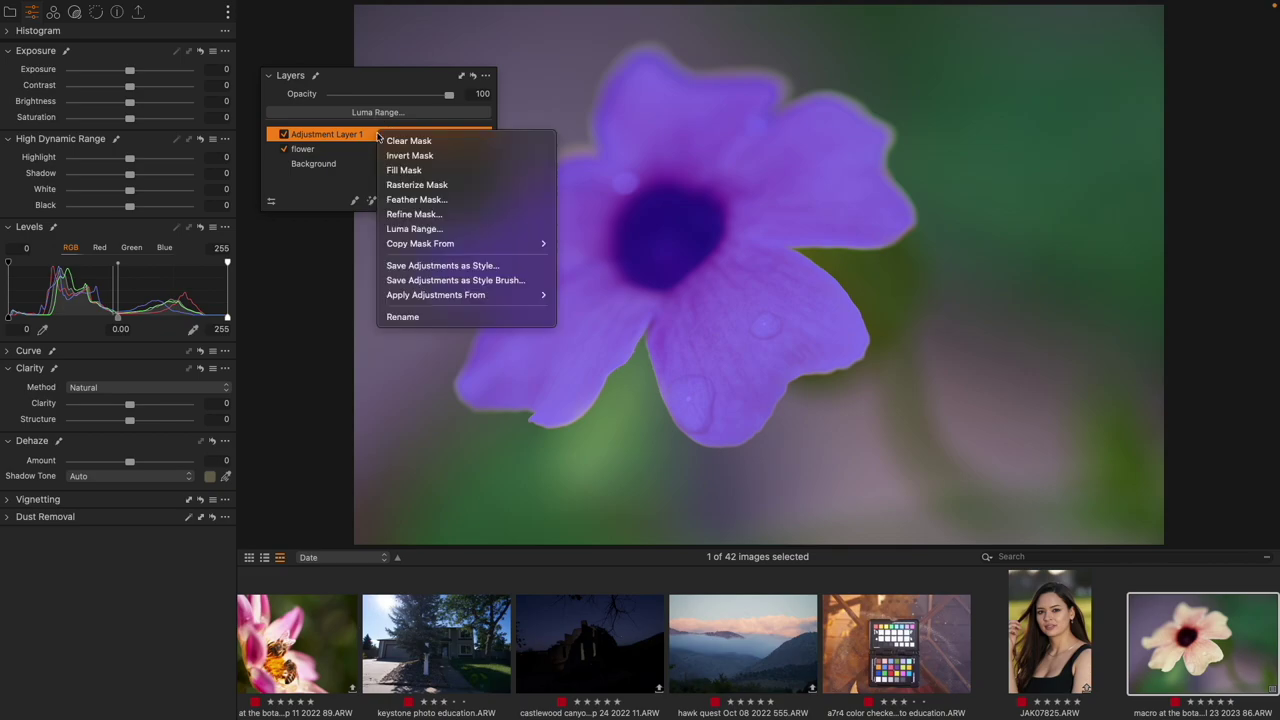
{"action": "left_click", "coordinate": [466, 156]}
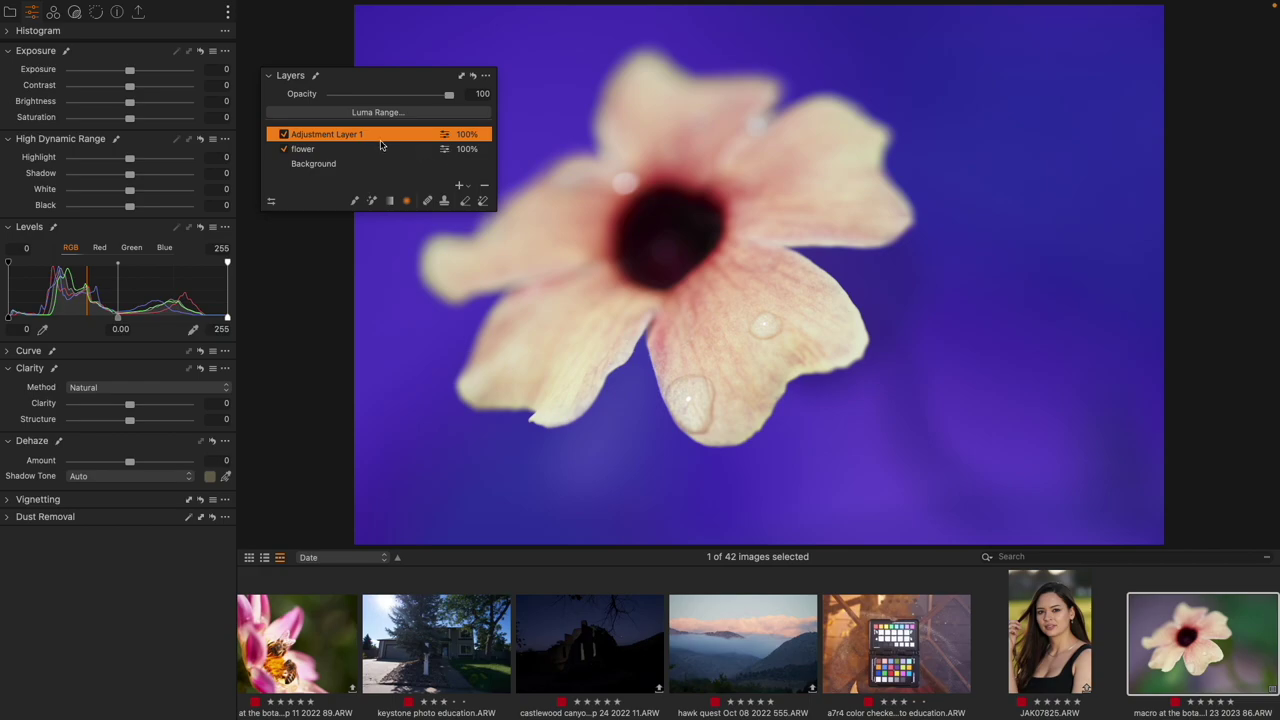
Step: Rename the inverted-mask adjustment layer as "background" and dock the floating Layers tool back above the Exposure tool
{"action": "right_click", "coordinate": [380, 141]}
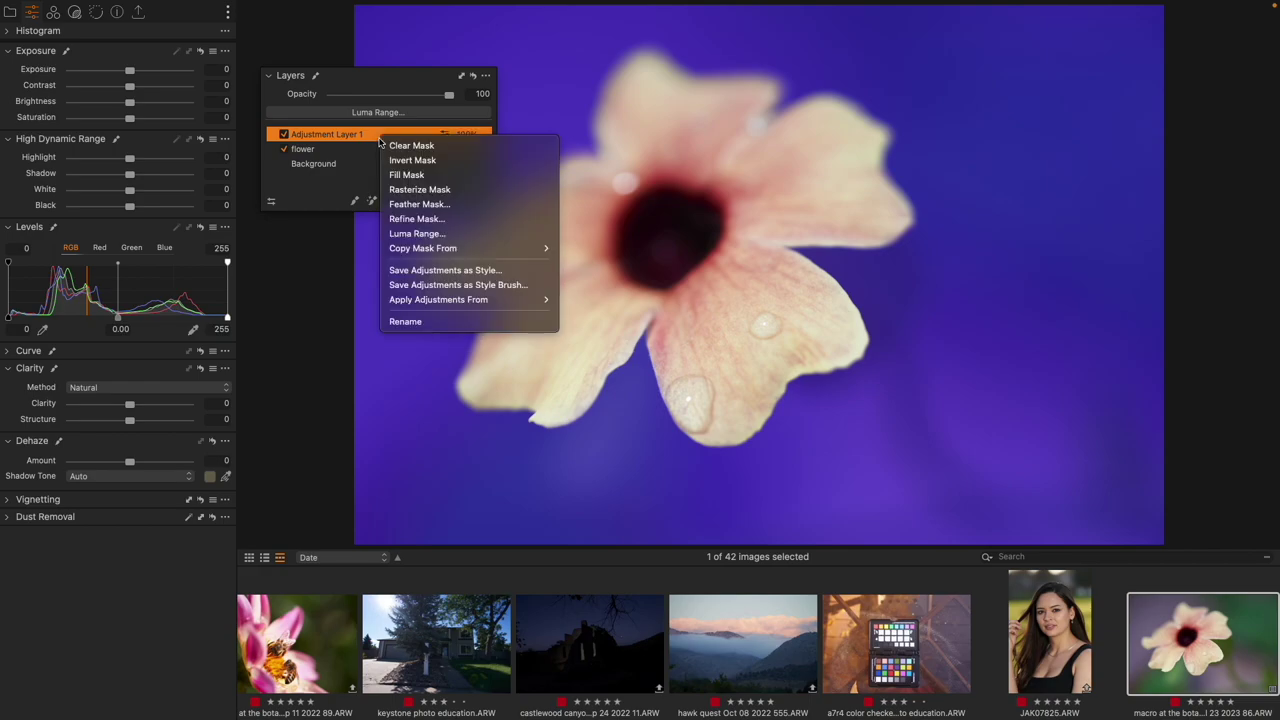
{"action": "left_click", "coordinate": [472, 321]}
{"action": "type", "text": "background"}
{"action": "key", "text": "Return"}
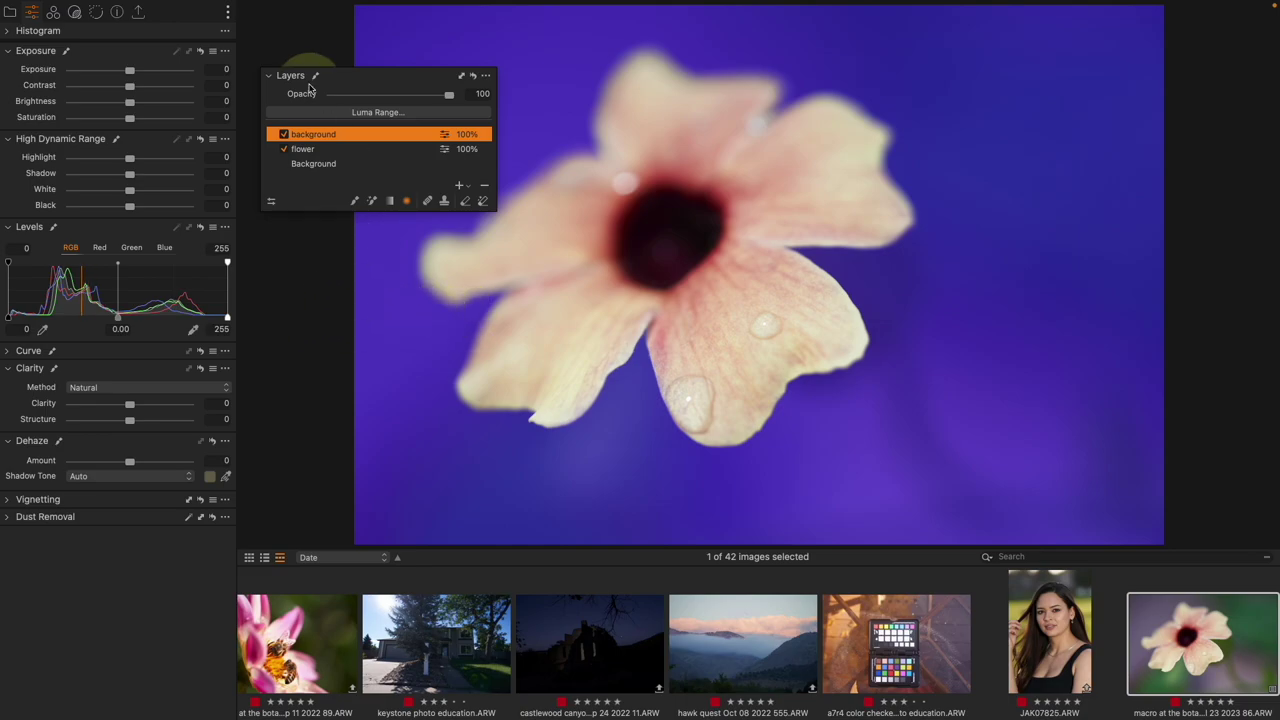
{"action": "left_click_drag", "start_coordinate": [346, 81], "coordinate": [125, 35]}
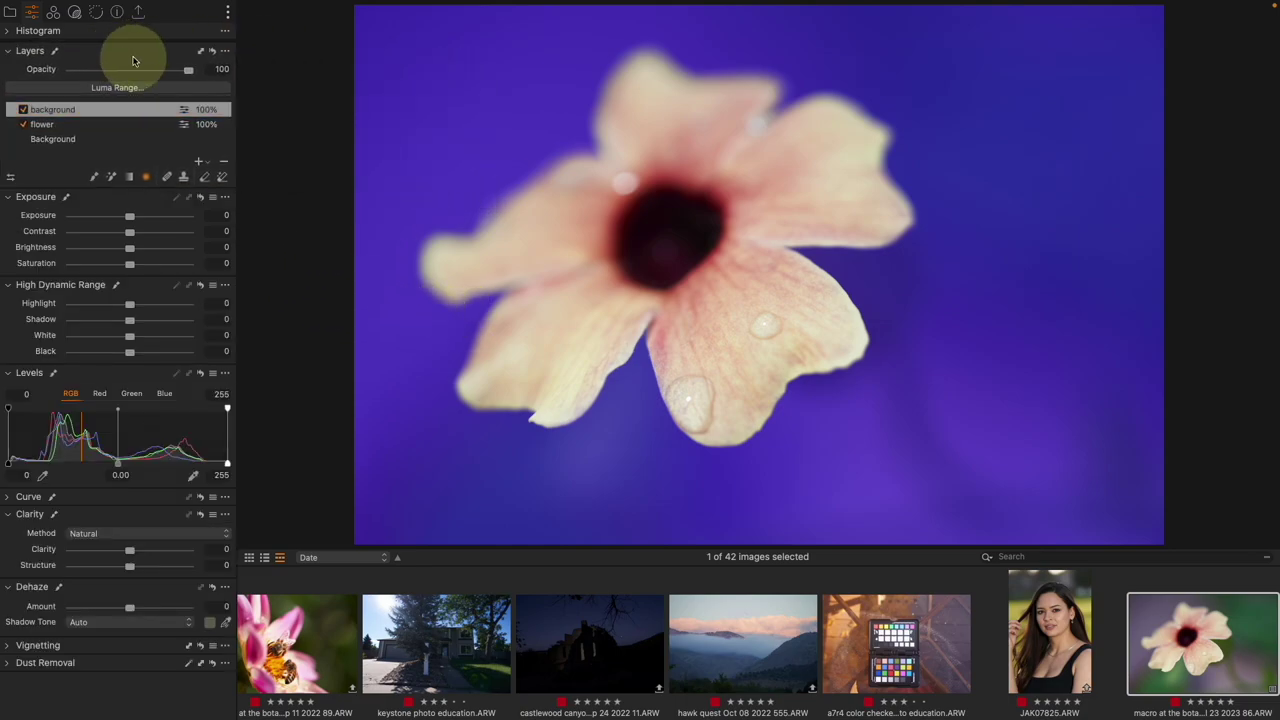
Step: Select the flower layer and open the Appearance settings, moving the settings window lower over the photo
{"action": "left_click", "coordinate": [110, 125]}
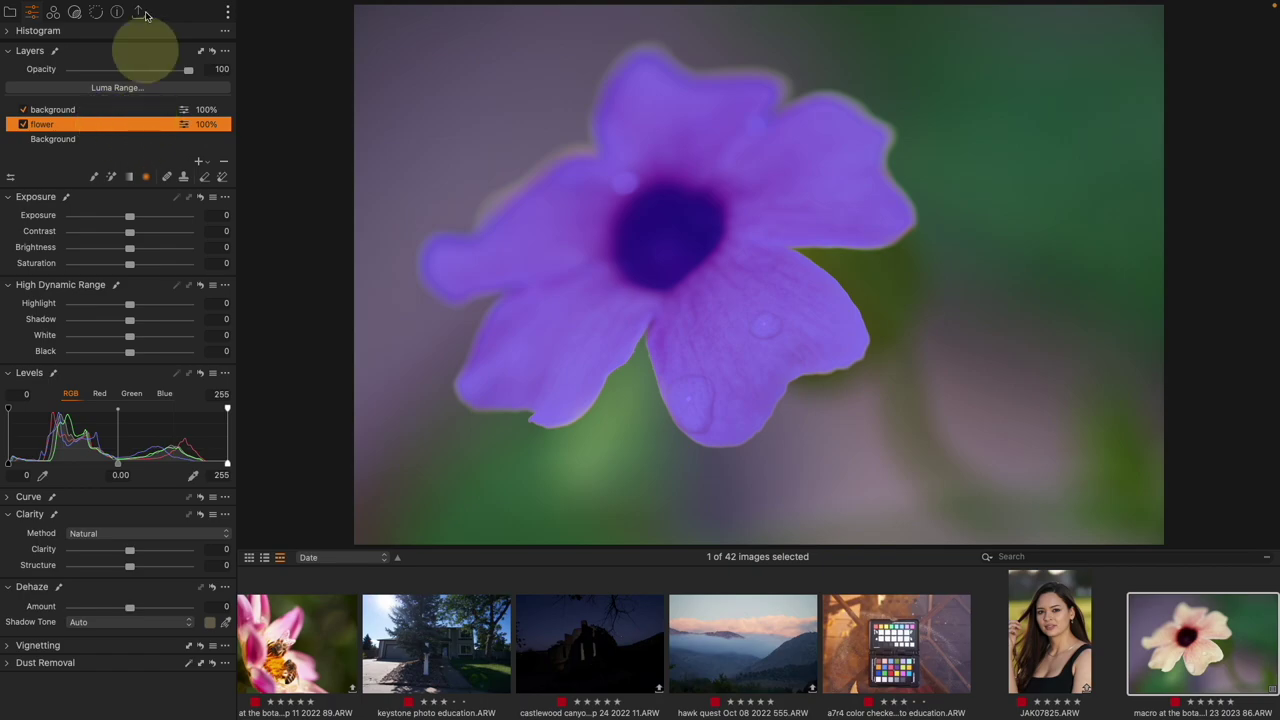
{"action": "mouse_move", "coordinate": [152, 6]}
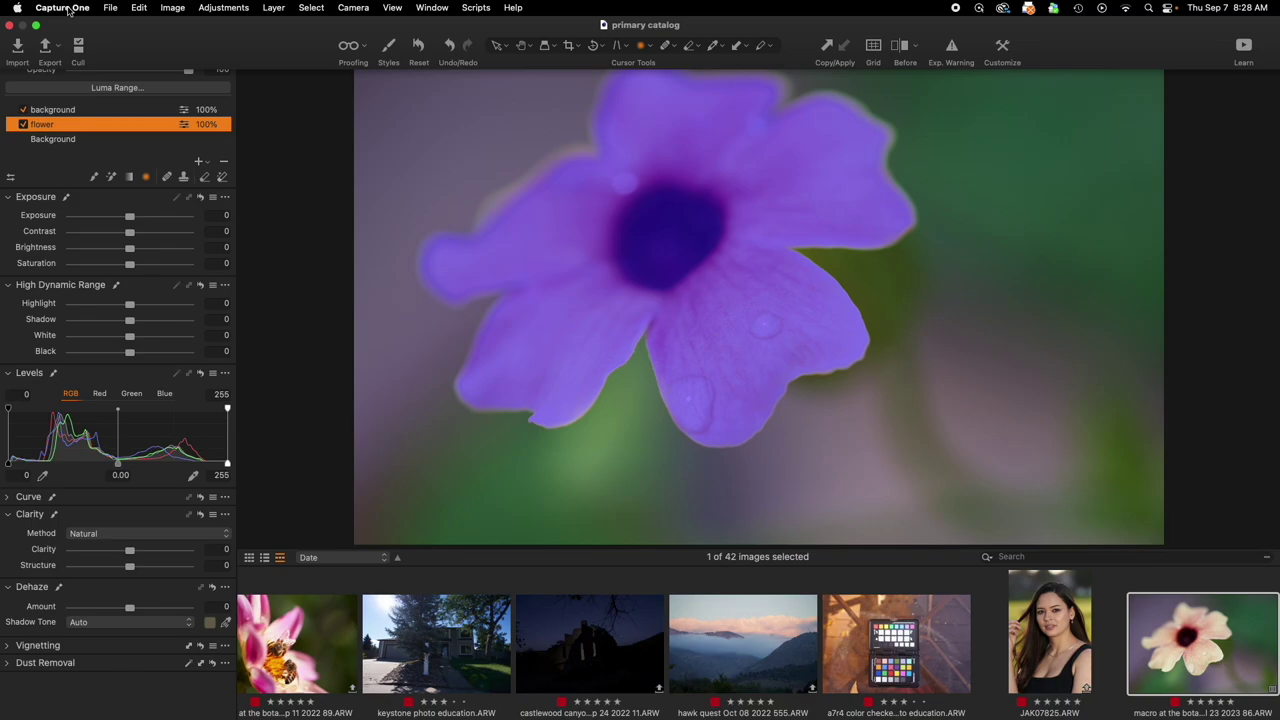
{"action": "left_click", "coordinate": [64, 8]}
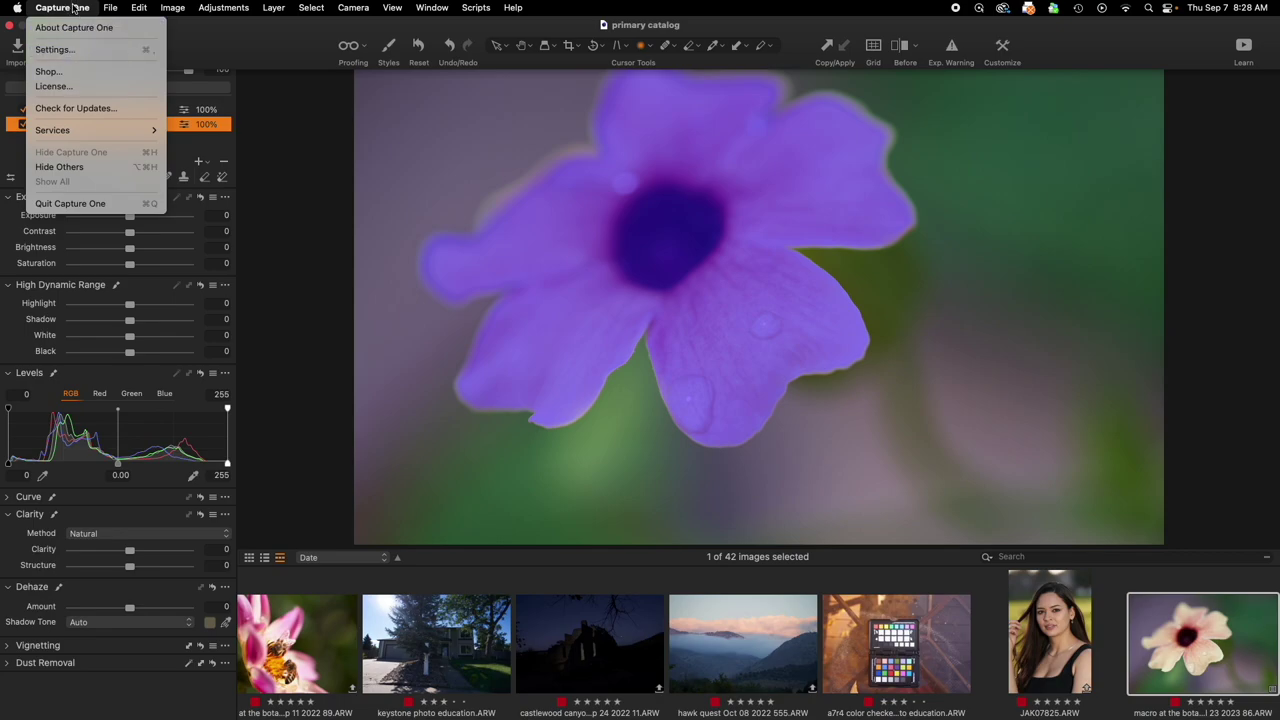
{"action": "mouse_move", "coordinate": [112, 8]}
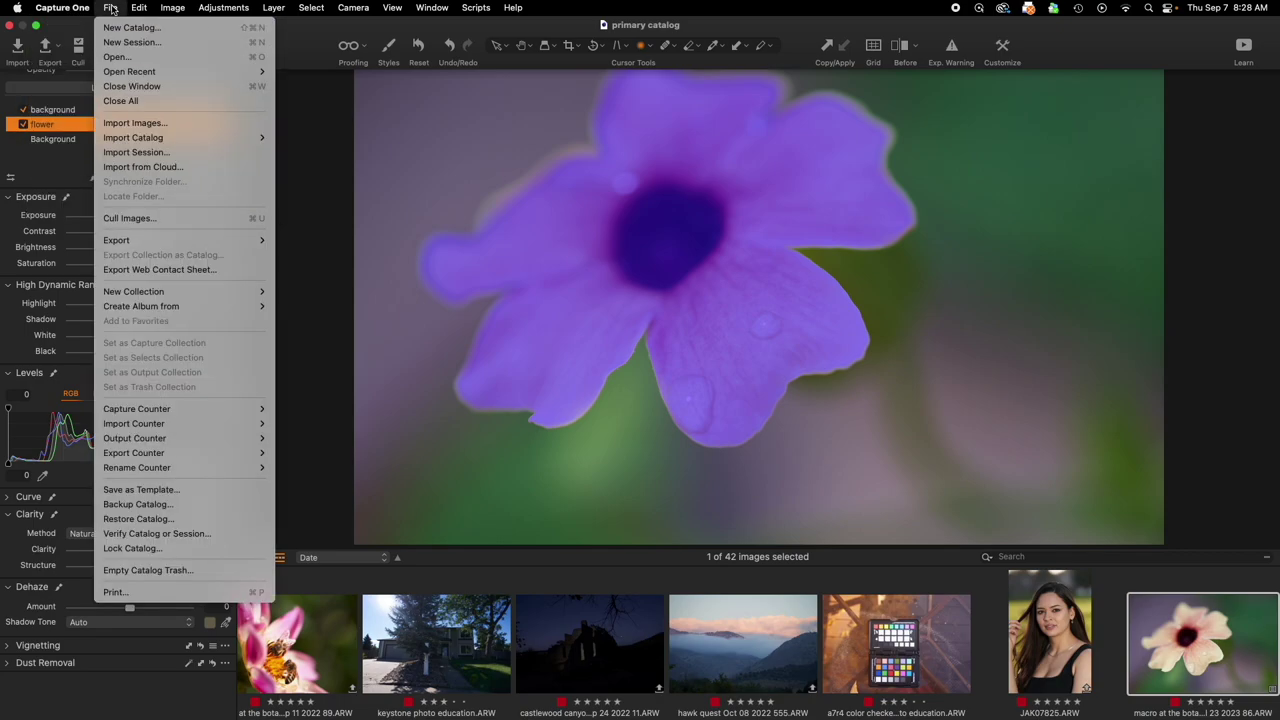
{"action": "left_click", "coordinate": [73, 8]}
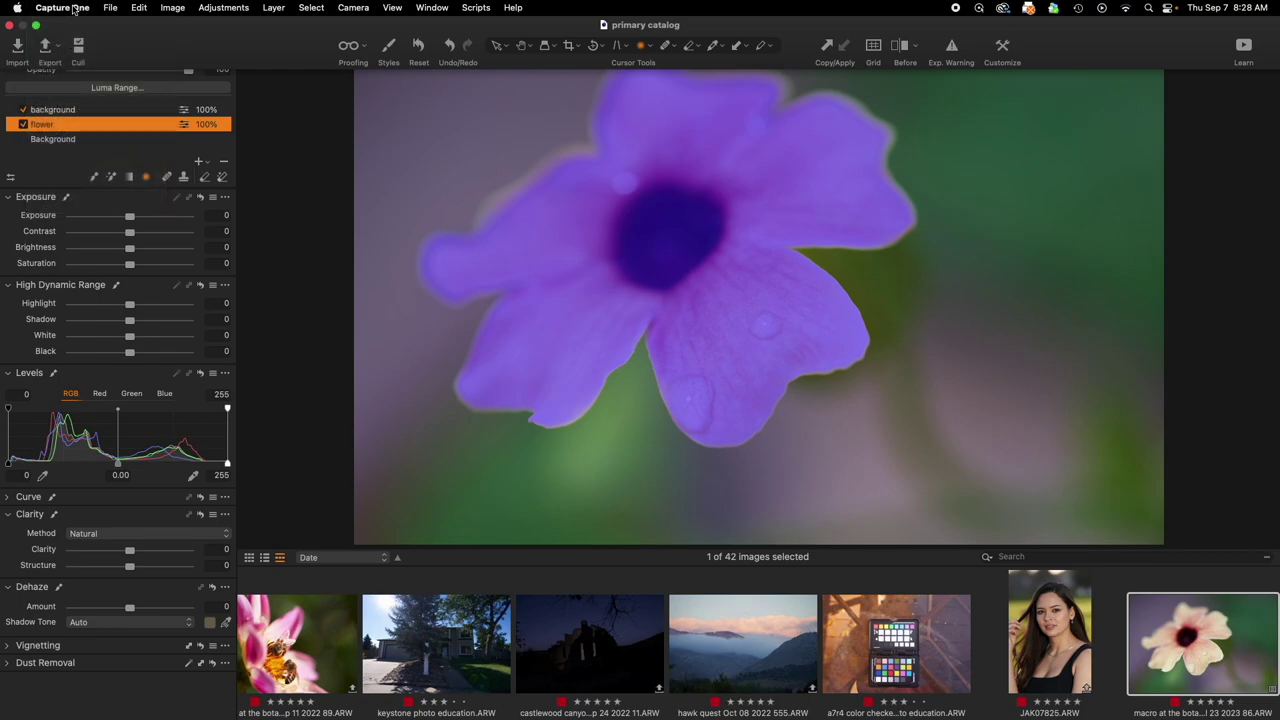
{"action": "key", "text": "super+comma"}
{"action": "left_click_drag", "start_coordinate": [598, 131], "coordinate": [619, 162]}
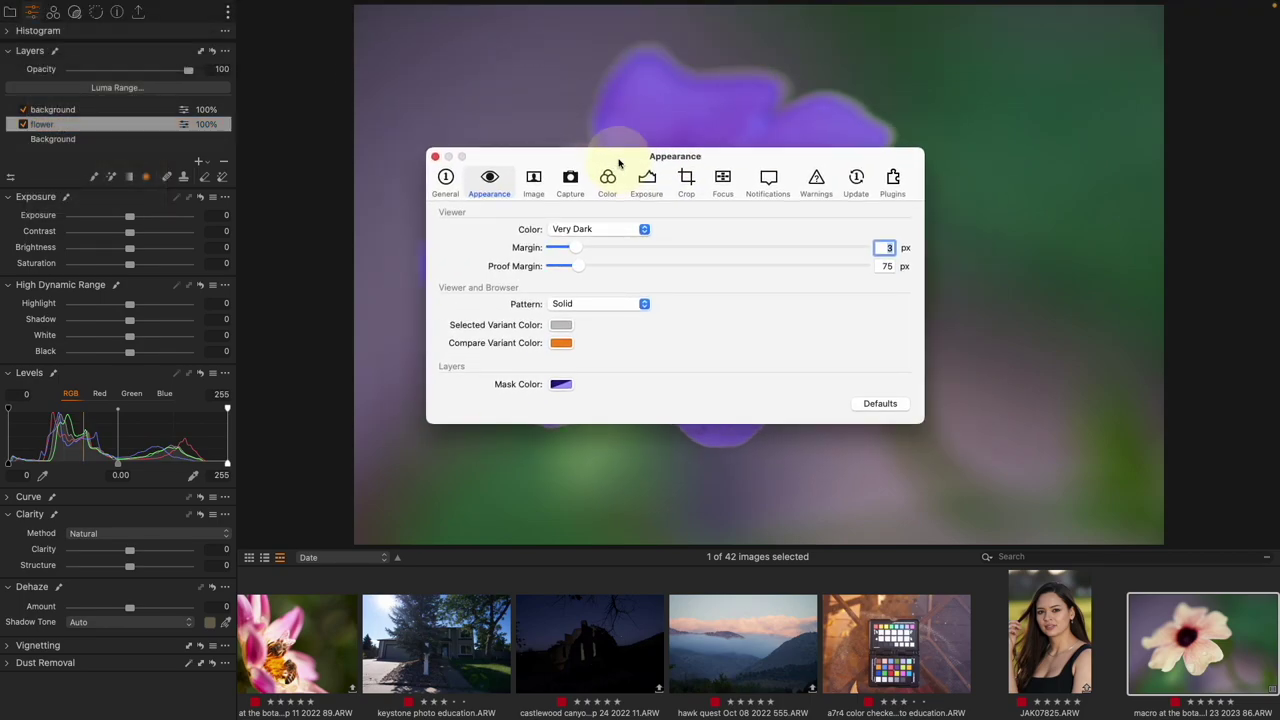
Step: Raise the opacity of the layers' mask color above 50% and close the settings
{"action": "left_click", "coordinate": [561, 386]}
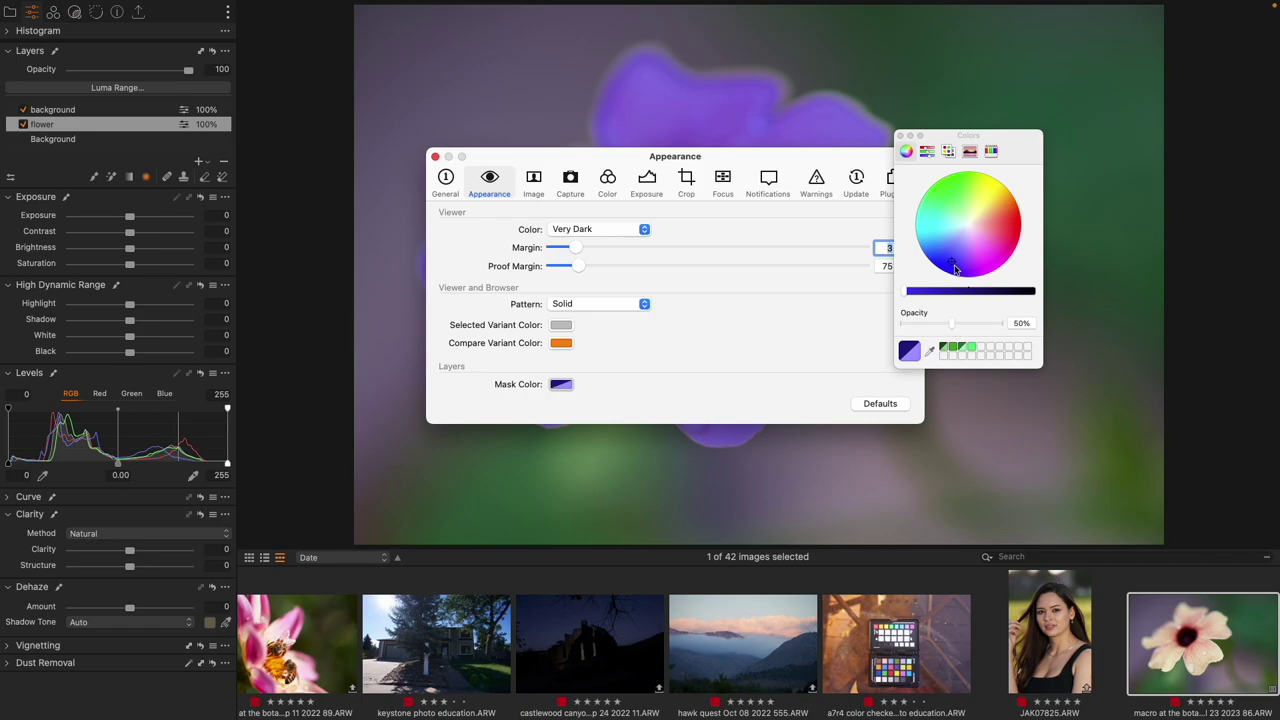
{"action": "left_click_drag", "start_coordinate": [953, 329], "coordinate": [928, 330]}
{"action": "left_click_drag", "start_coordinate": [928, 330], "coordinate": [976, 327]}
{"action": "left_click", "coordinate": [899, 135]}
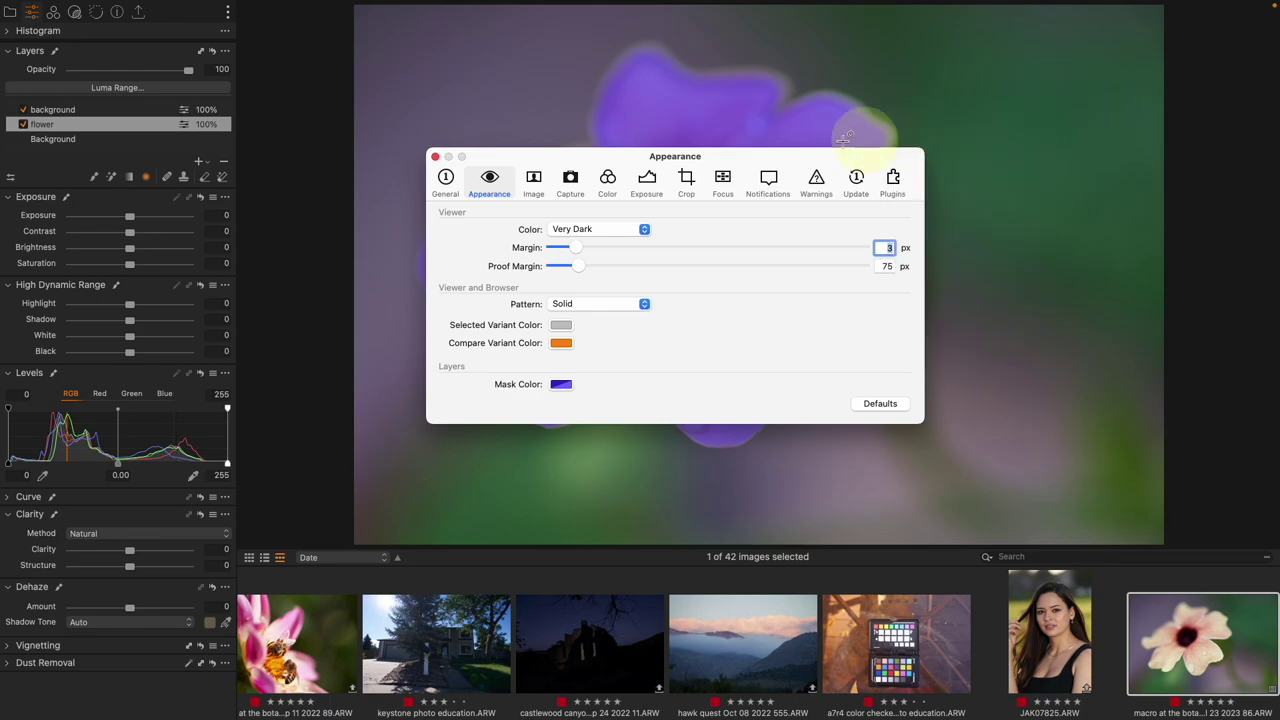
{"action": "left_click", "coordinate": [435, 157]}
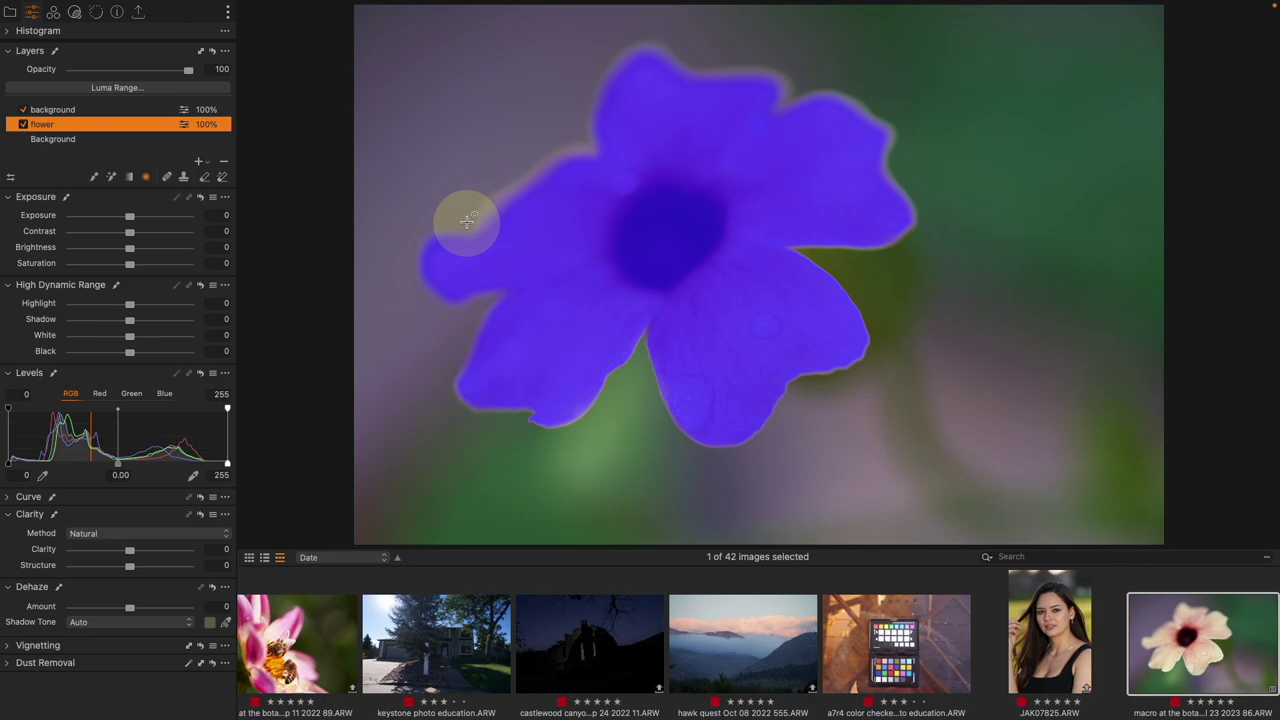
Step: Hide the mask overlay and set the flower layer's exposure to 0.15 and saturation to 17
{"action": "key", "text": "m"}
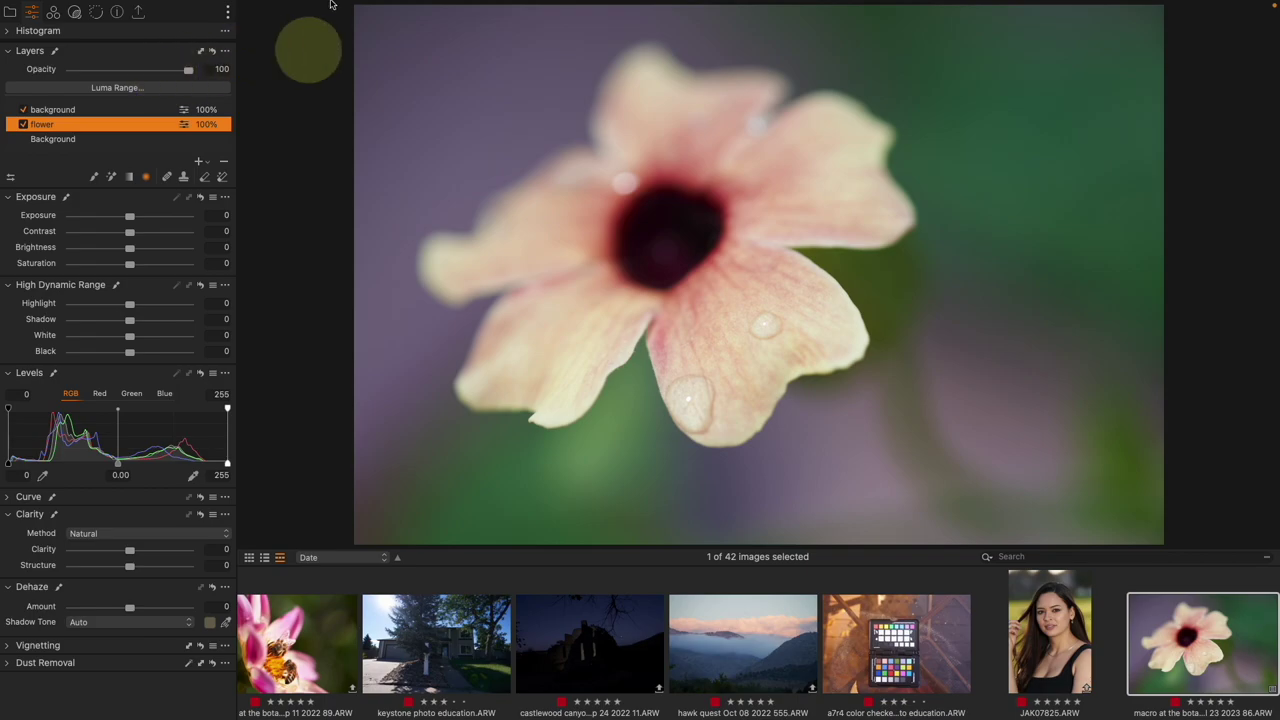
{"action": "left_click", "coordinate": [500, 50]}
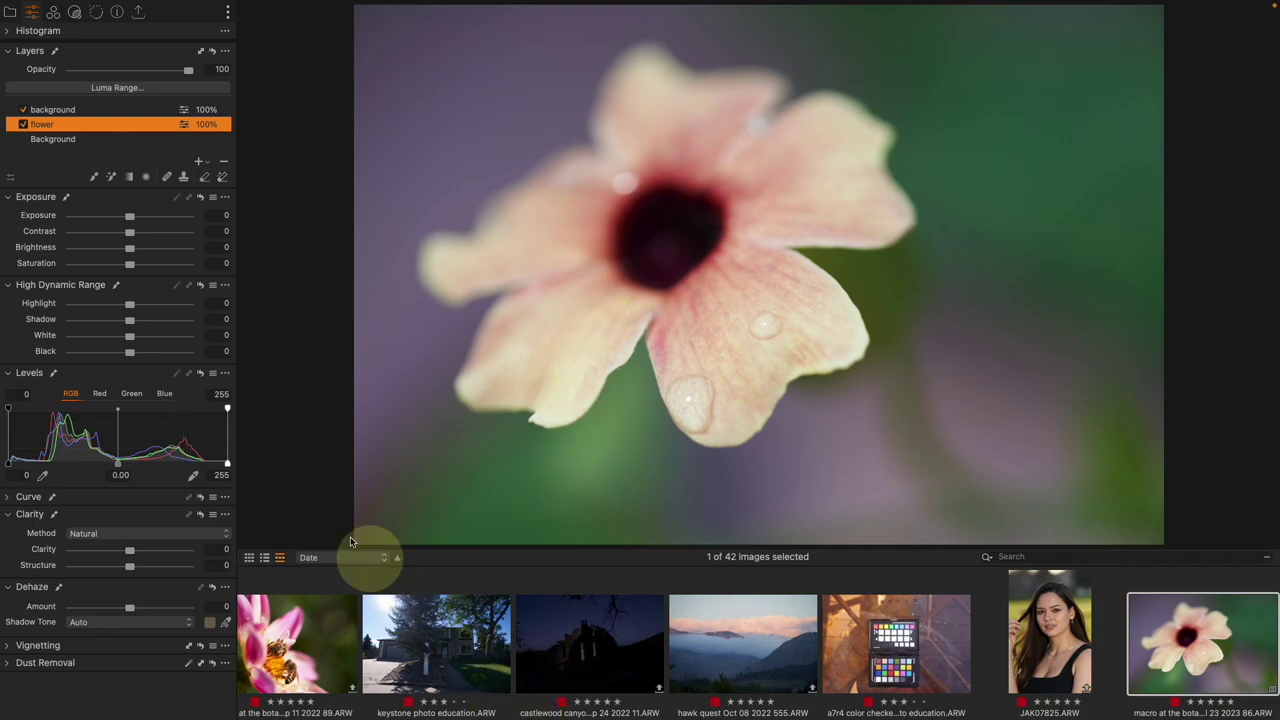
{"action": "left_click_drag", "start_coordinate": [129, 216], "coordinate": [133, 221]}
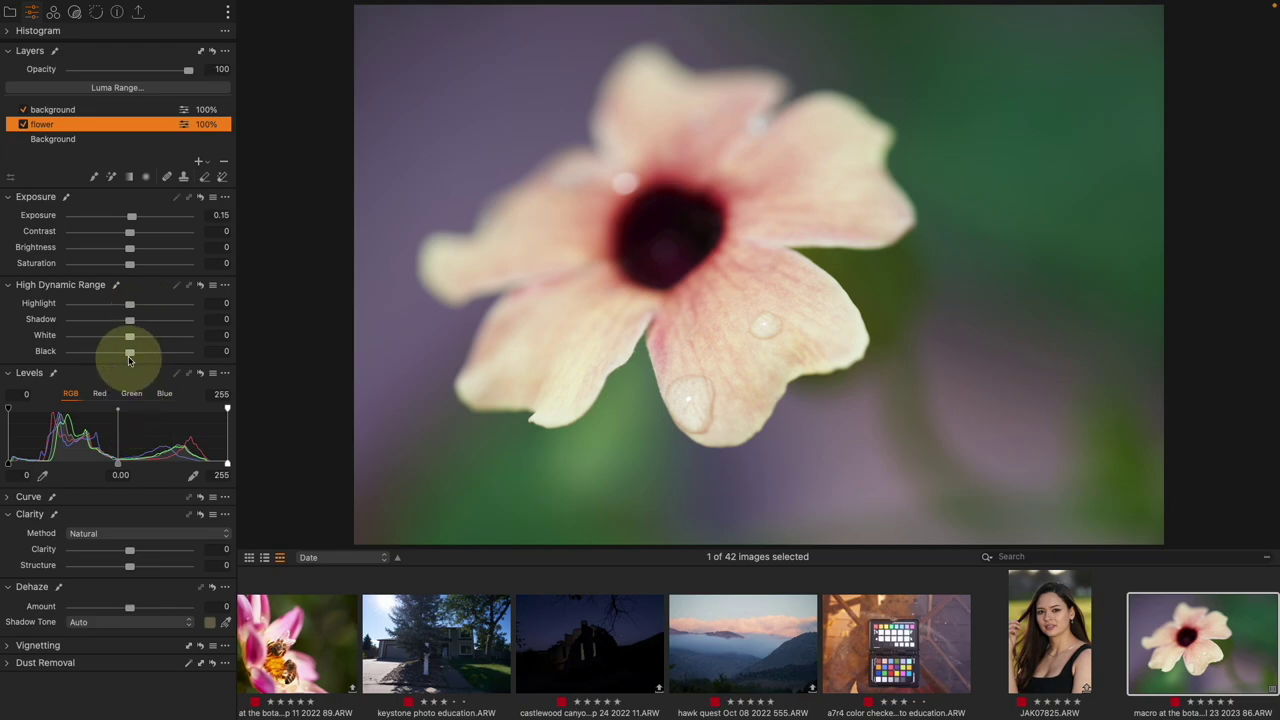
{"action": "left_click", "coordinate": [54, 13]}
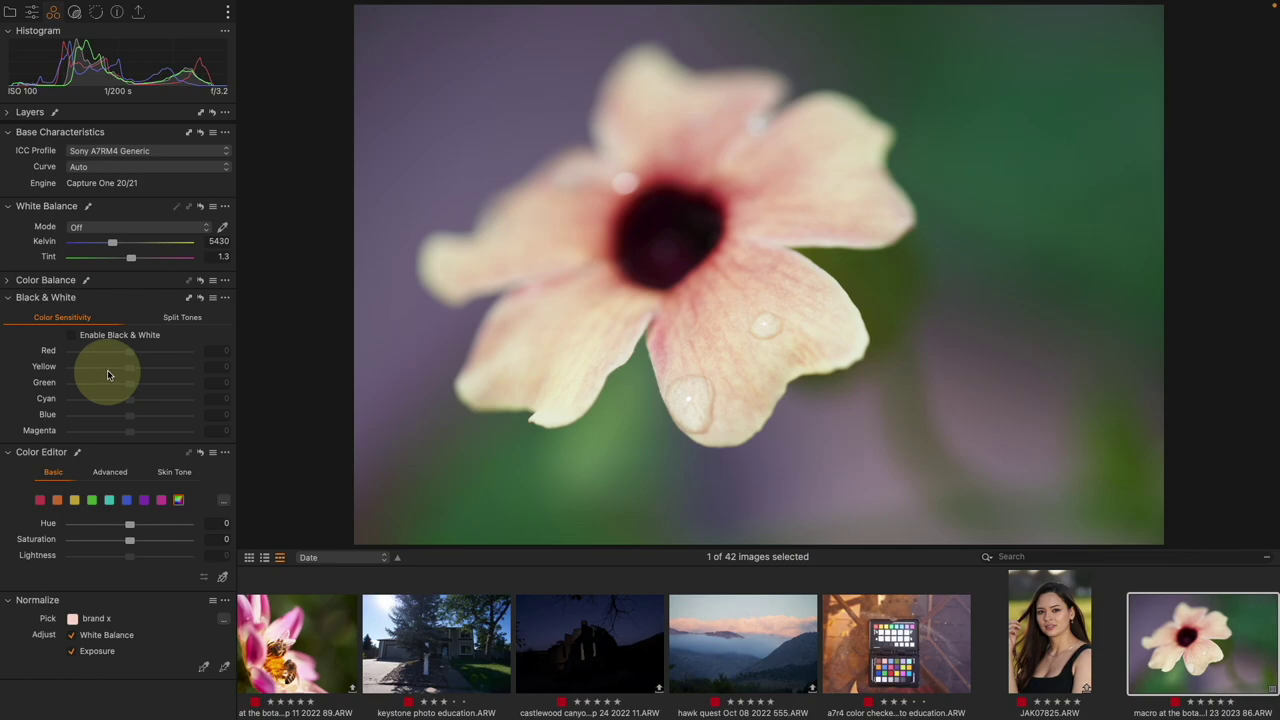
{"action": "left_click", "coordinate": [32, 12]}
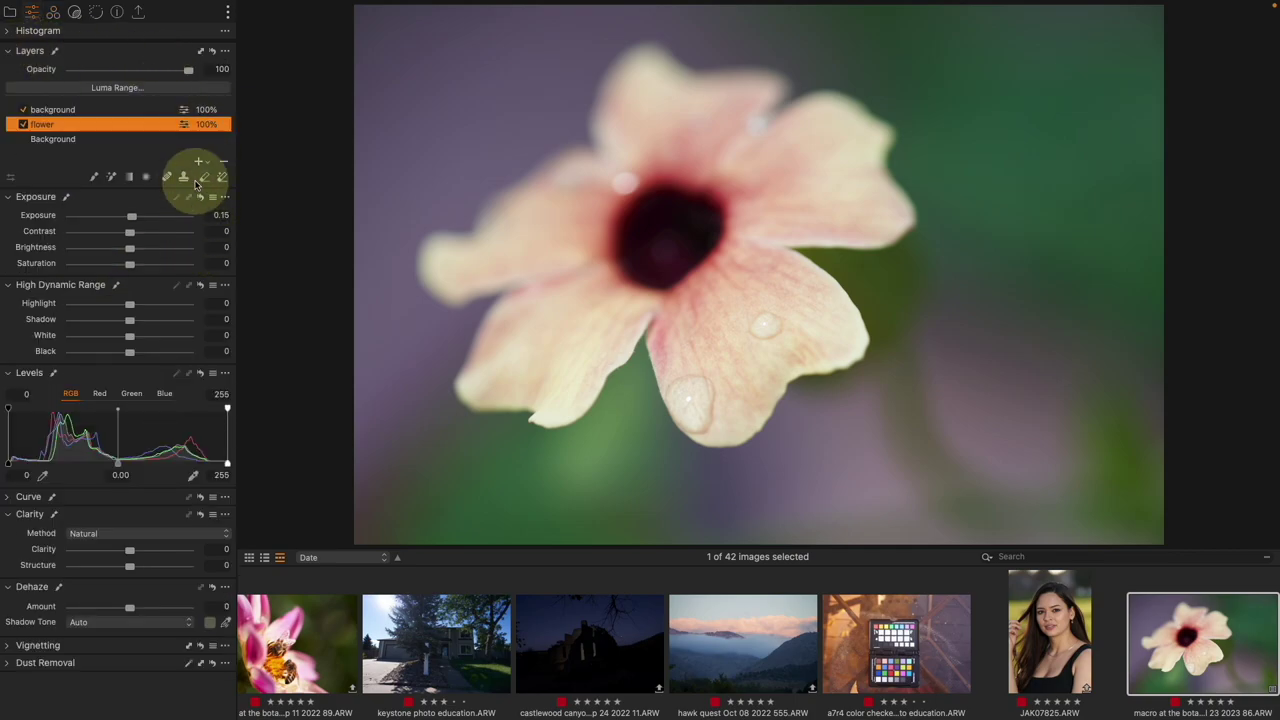
{"action": "left_click_drag", "start_coordinate": [131, 264], "coordinate": [142, 267]}
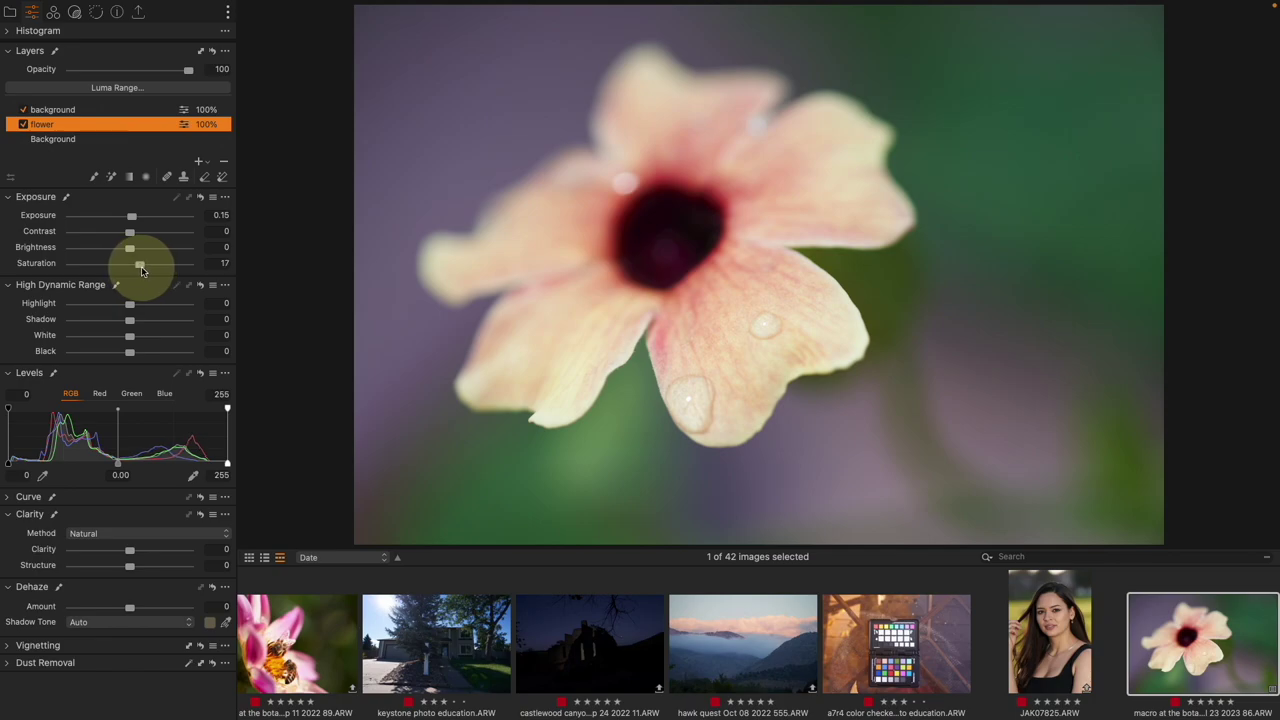
Step: Warm the flower layer's white balance to 5918 Kelvin and set its High Dynamic Range highlight to -20
{"action": "left_click", "coordinate": [53, 12]}
{"action": "left_click_drag", "start_coordinate": [113, 242], "coordinate": [117, 242]}
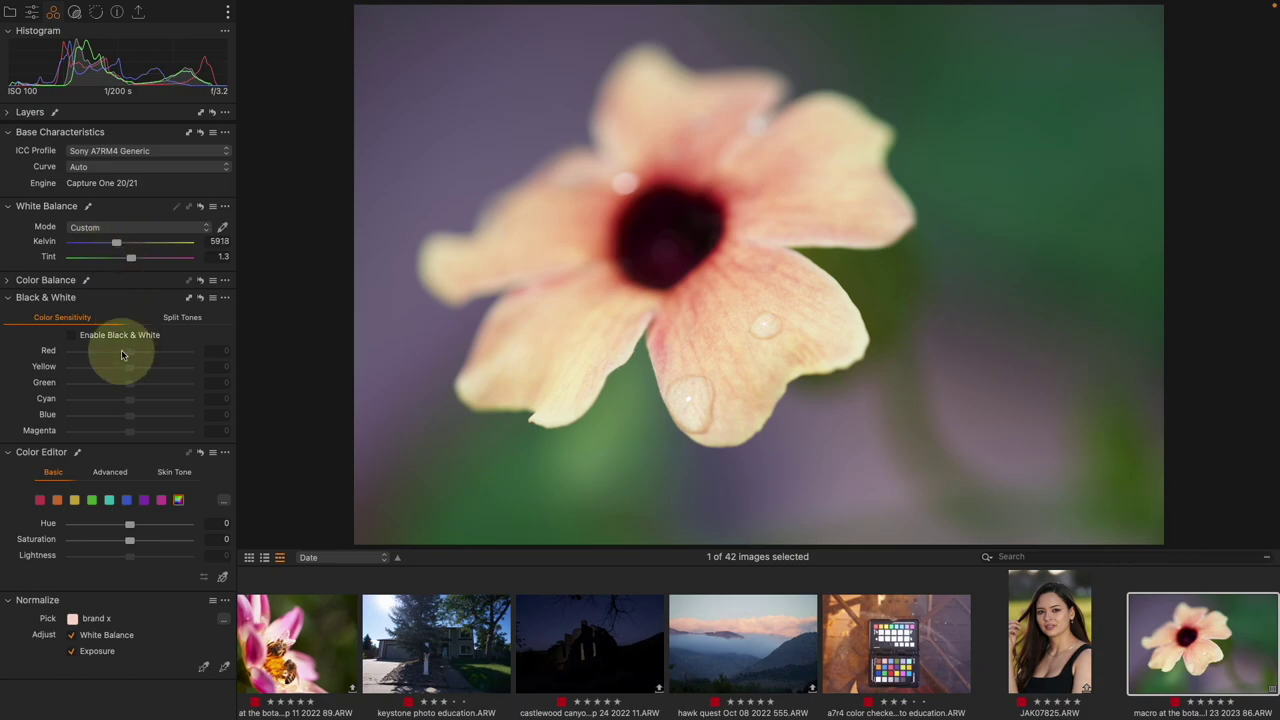
{"action": "left_click", "coordinate": [32, 12]}
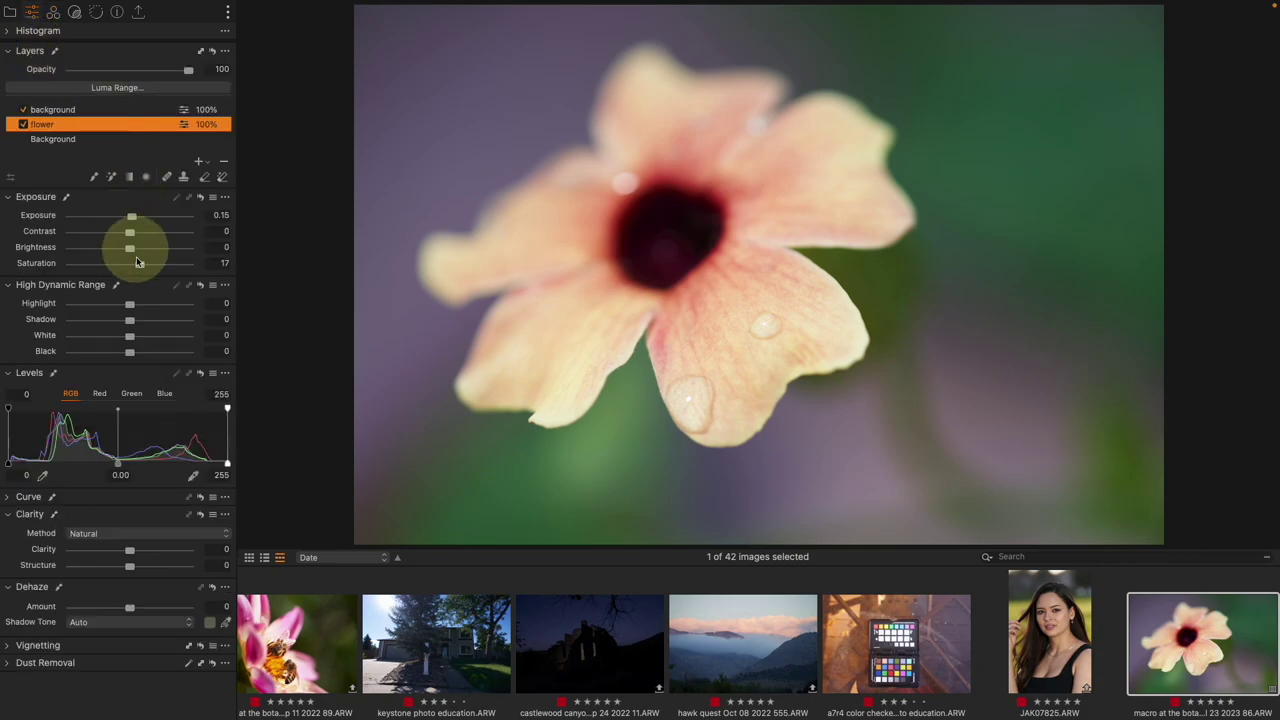
{"action": "left_click_drag", "start_coordinate": [129, 305], "coordinate": [119, 312]}
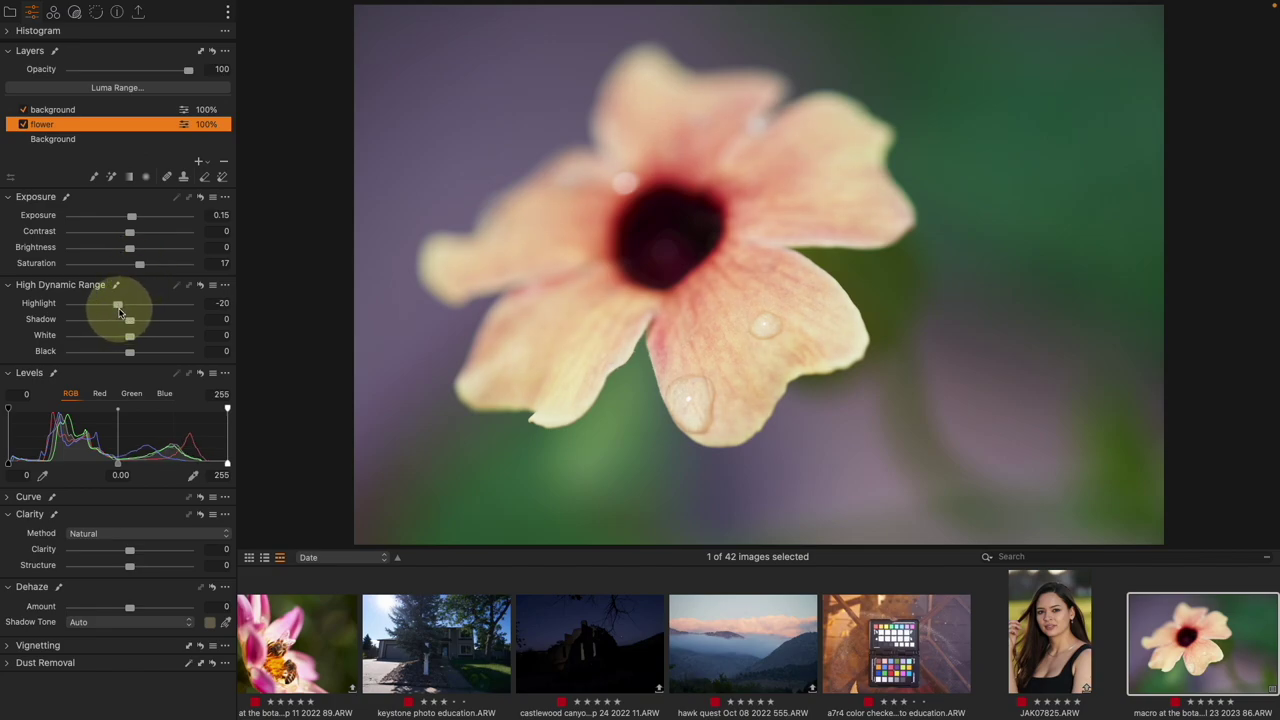
Step: Set the background layer's exposure to -0.13 and compare the photo with that layer switched off and on
{"action": "left_click", "coordinate": [120, 109]}
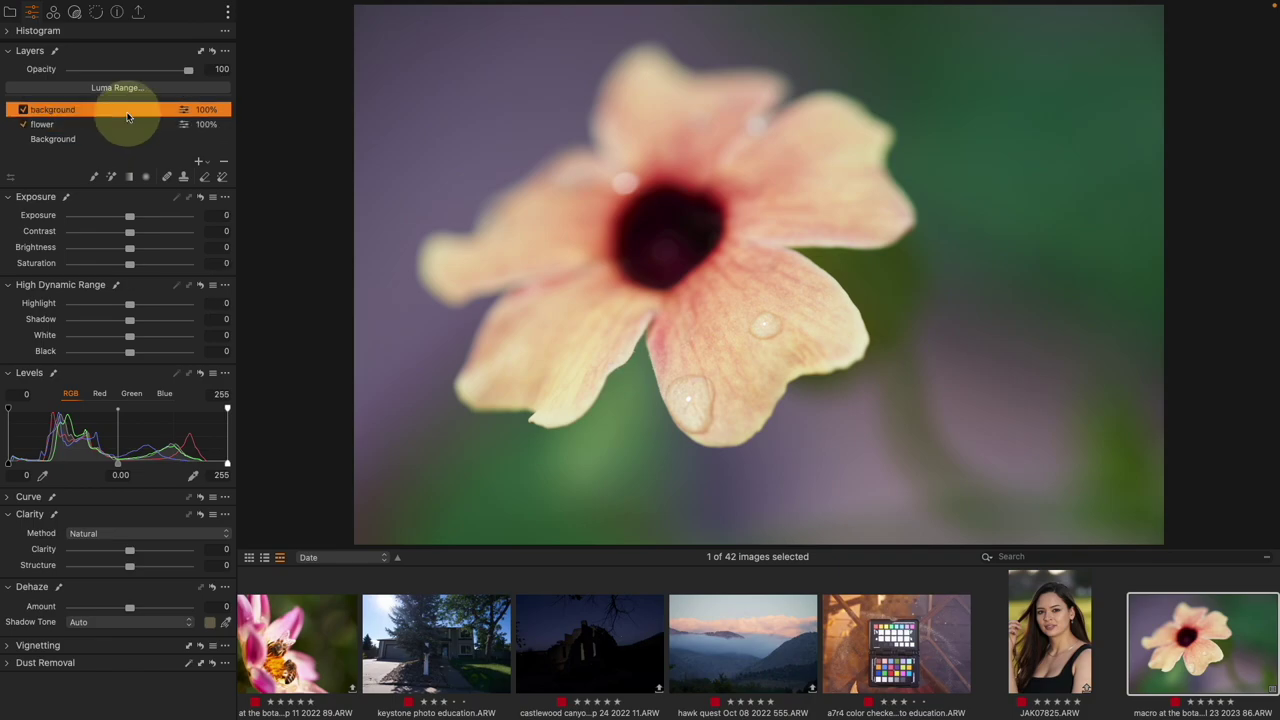
{"action": "left_click_drag", "start_coordinate": [129, 215], "coordinate": [128, 221]}
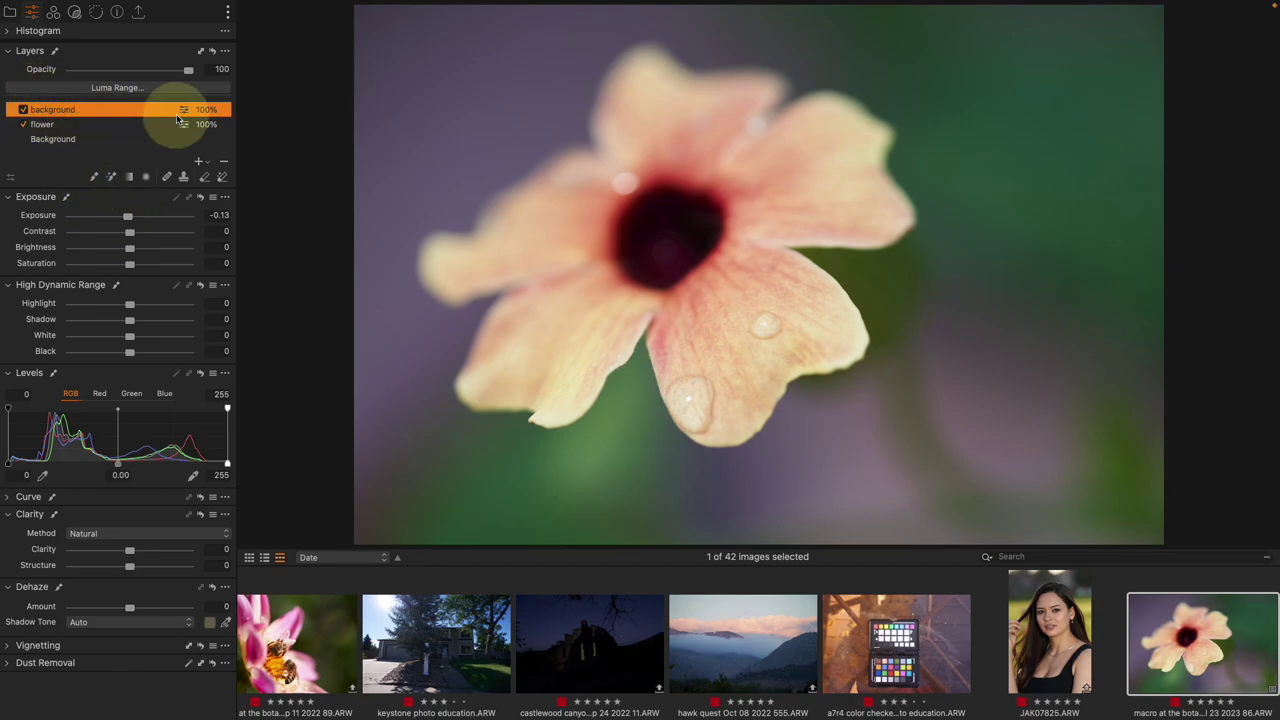
{"action": "left_click", "coordinate": [23, 110]}
{"action": "left_click", "coordinate": [23, 110]}
{"action": "left_click", "coordinate": [23, 110]}
{"action": "left_click", "coordinate": [23, 110]}
{"action": "left_click", "coordinate": [23, 110]}
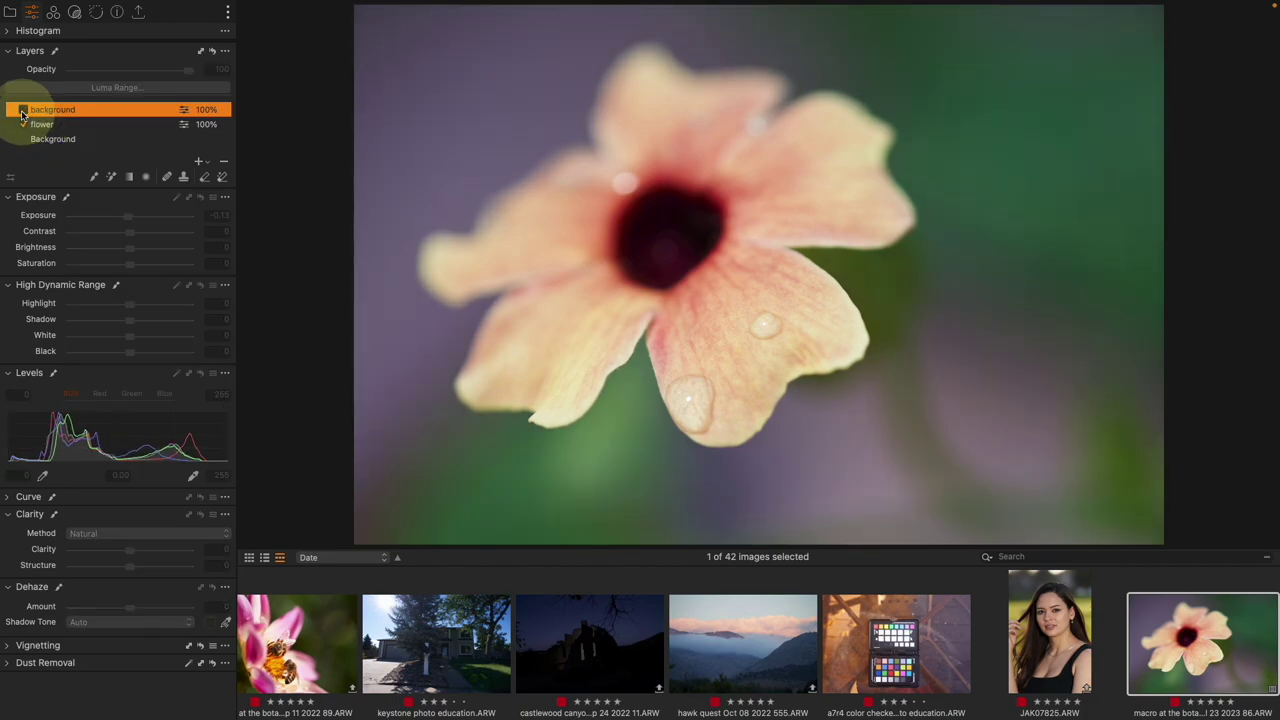
{"action": "left_click", "coordinate": [23, 110]}
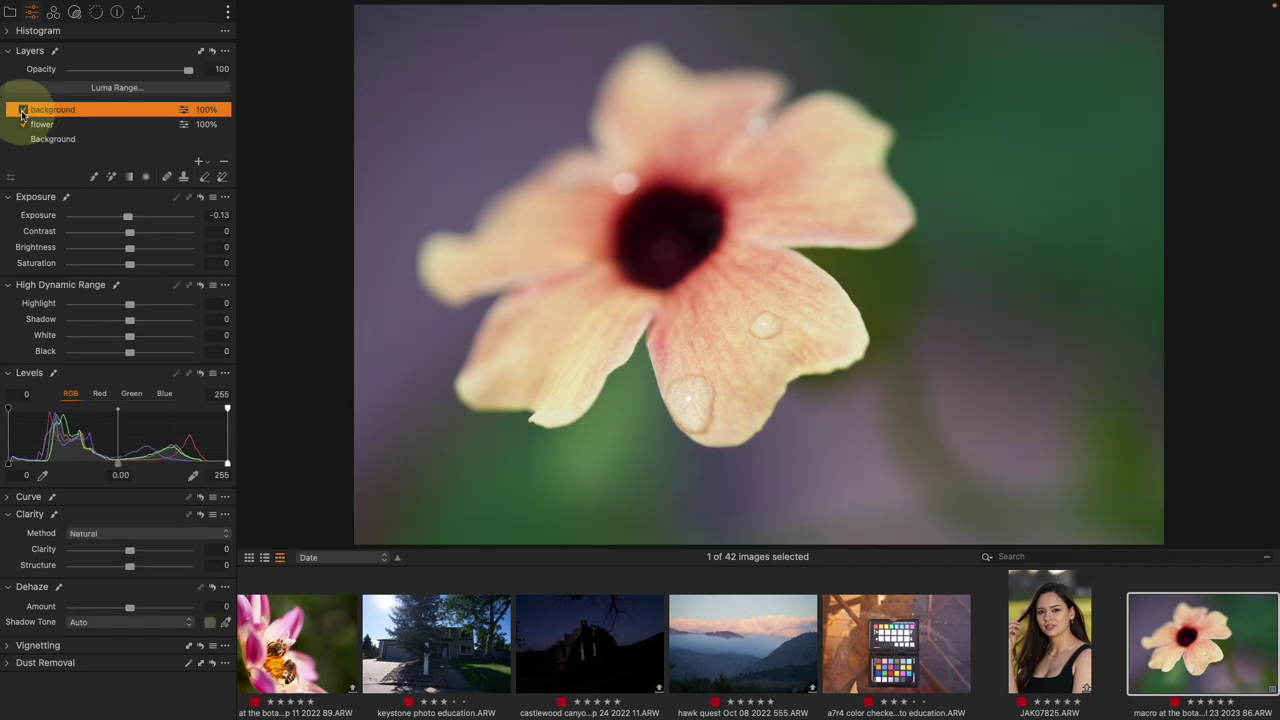
Step: Set the flower layer's exposure to 0.58, saturation to 18 and highlight to -23
{"action": "left_click", "coordinate": [45, 124]}
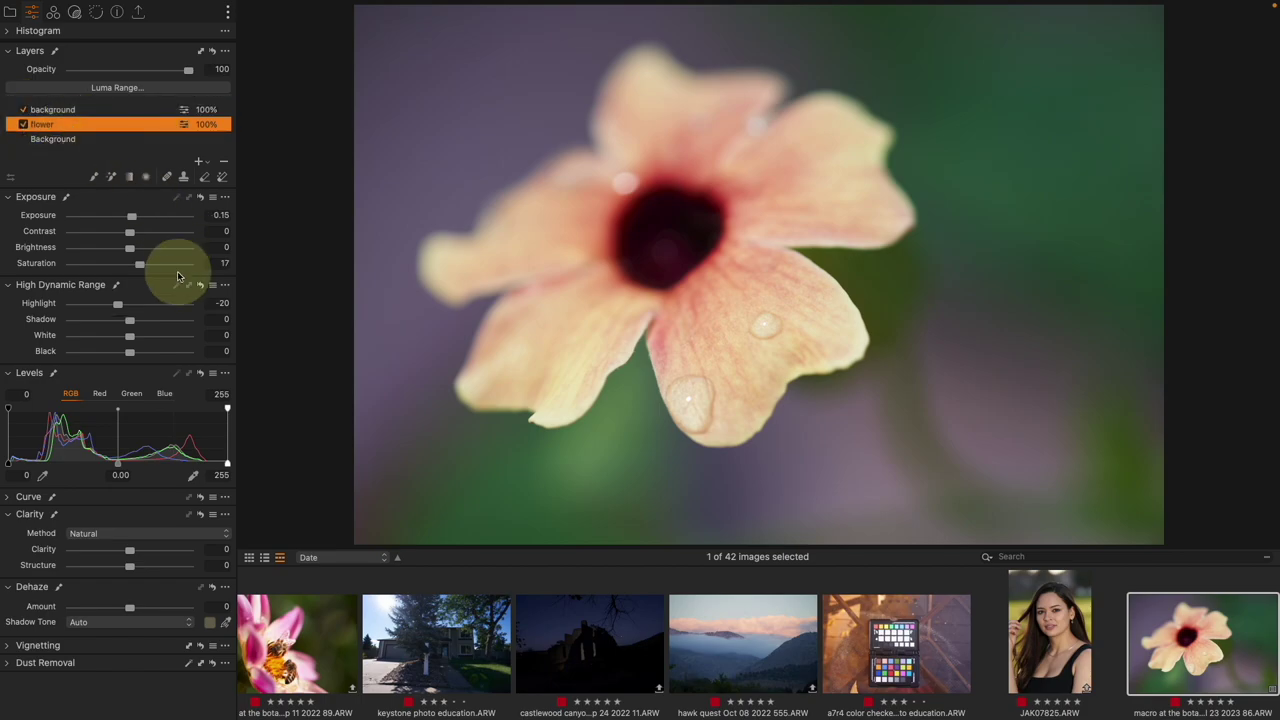
{"action": "left_click_drag", "start_coordinate": [133, 218], "coordinate": [139, 216]}
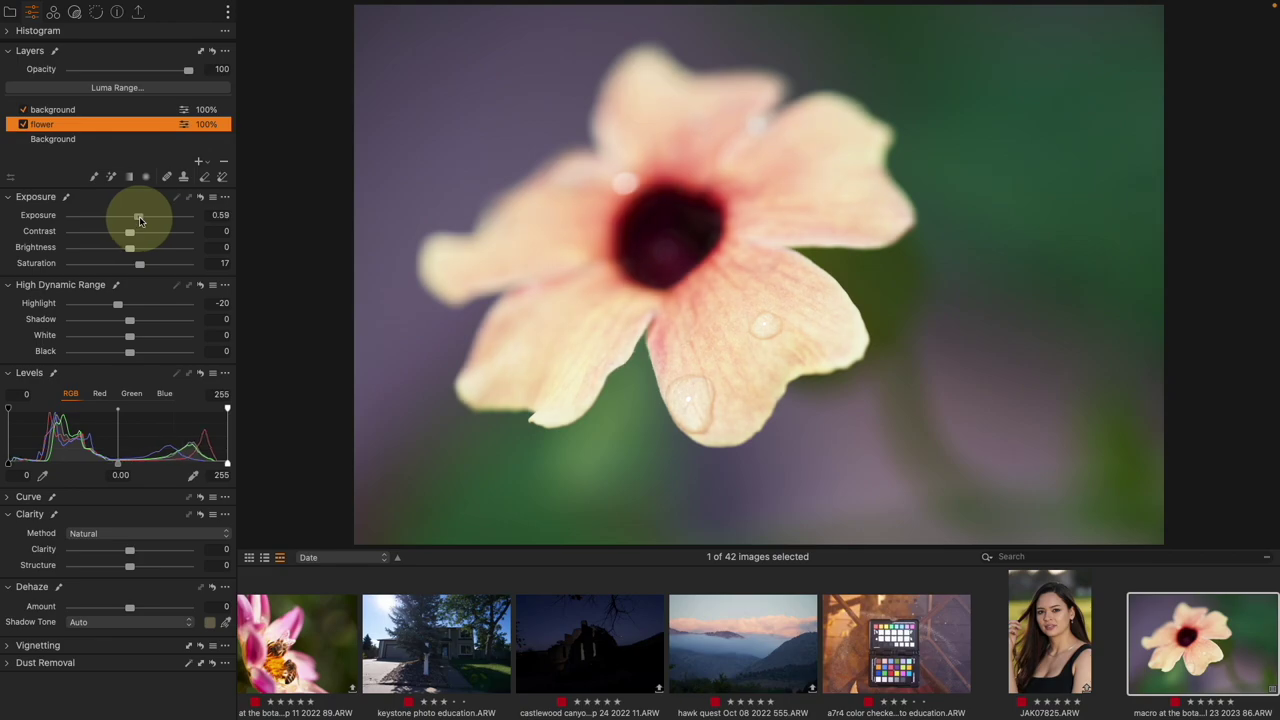
{"action": "left_click", "coordinate": [142, 265]}
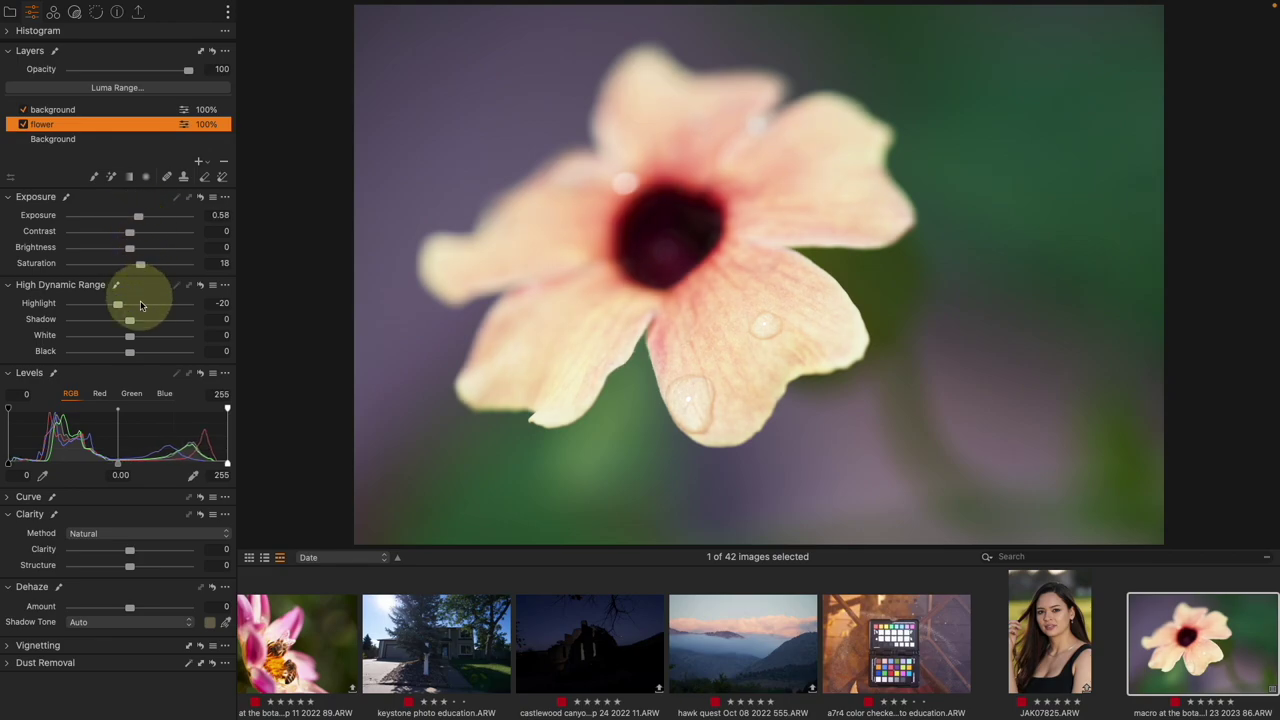
{"action": "left_click_drag", "start_coordinate": [118, 303], "coordinate": [115, 303]}
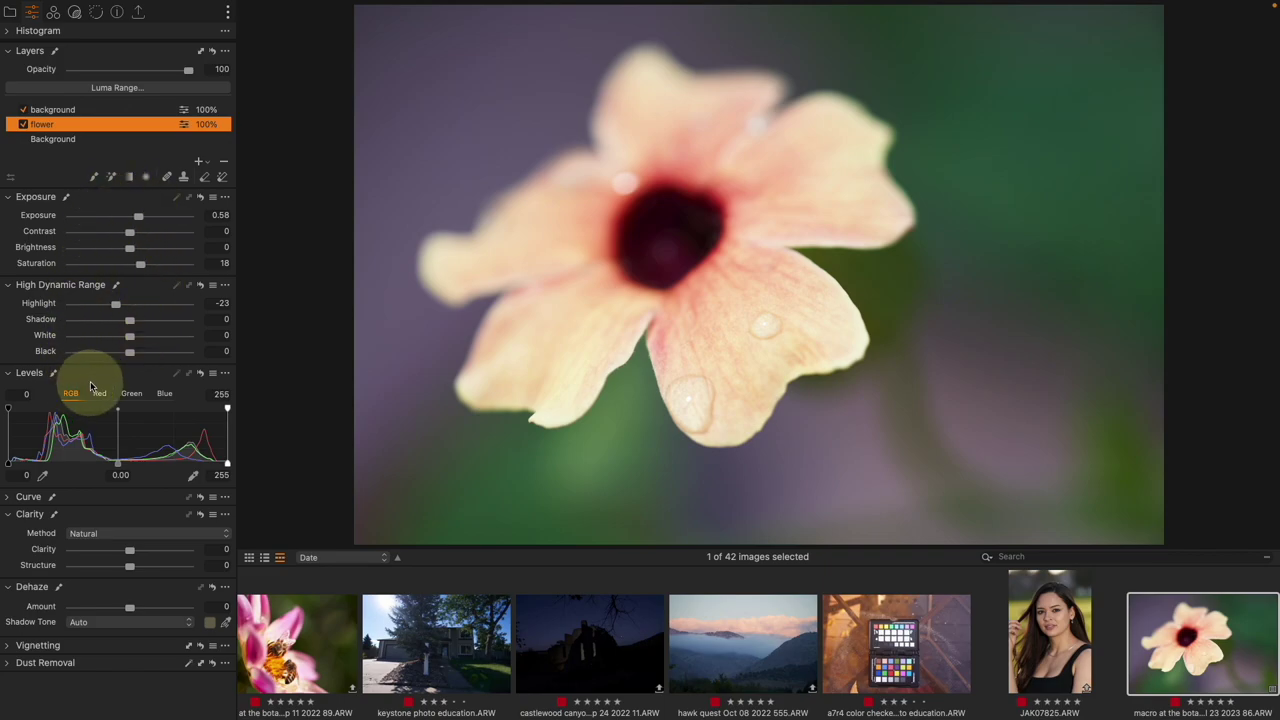
Step: Try the flower layer at 65 opacity, reset the opacity, and lower the layer's exposure slightly
{"action": "left_click_drag", "start_coordinate": [188, 70], "coordinate": [148, 75]}
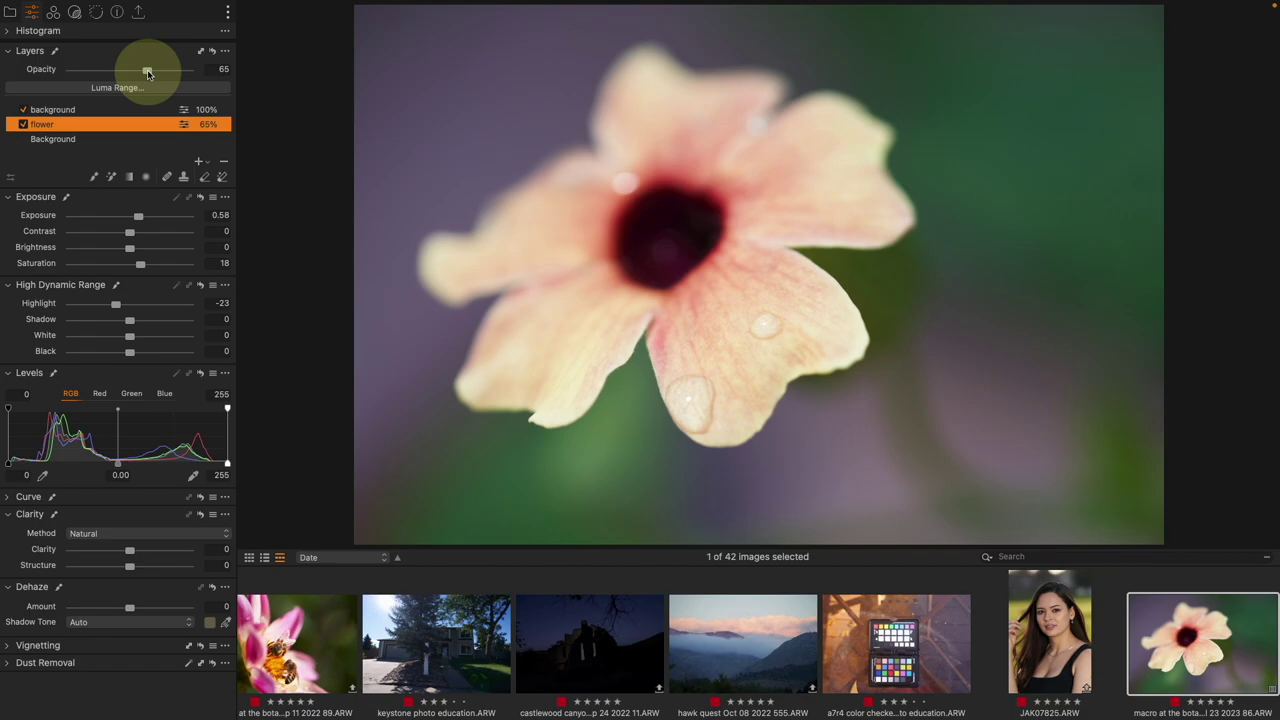
{"action": "double_click", "coordinate": [148, 70]}
{"action": "left_click_drag", "start_coordinate": [140, 215], "coordinate": [135, 224]}
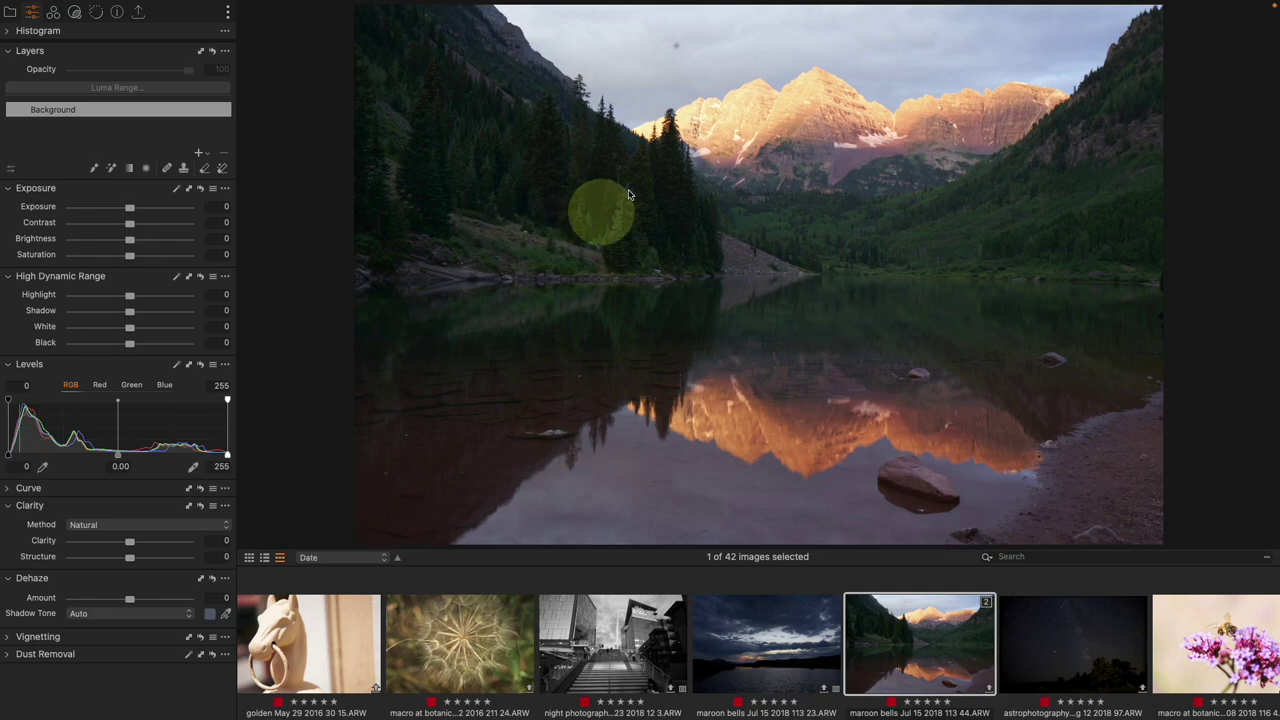
Step: Heal the dark spot in the sky with an enlarged Heal brush and move its source point to a clear area higher in the sky
{"action": "left_click", "coordinate": [525, 46]}
{"action": "left_click", "coordinate": [692, 149]}
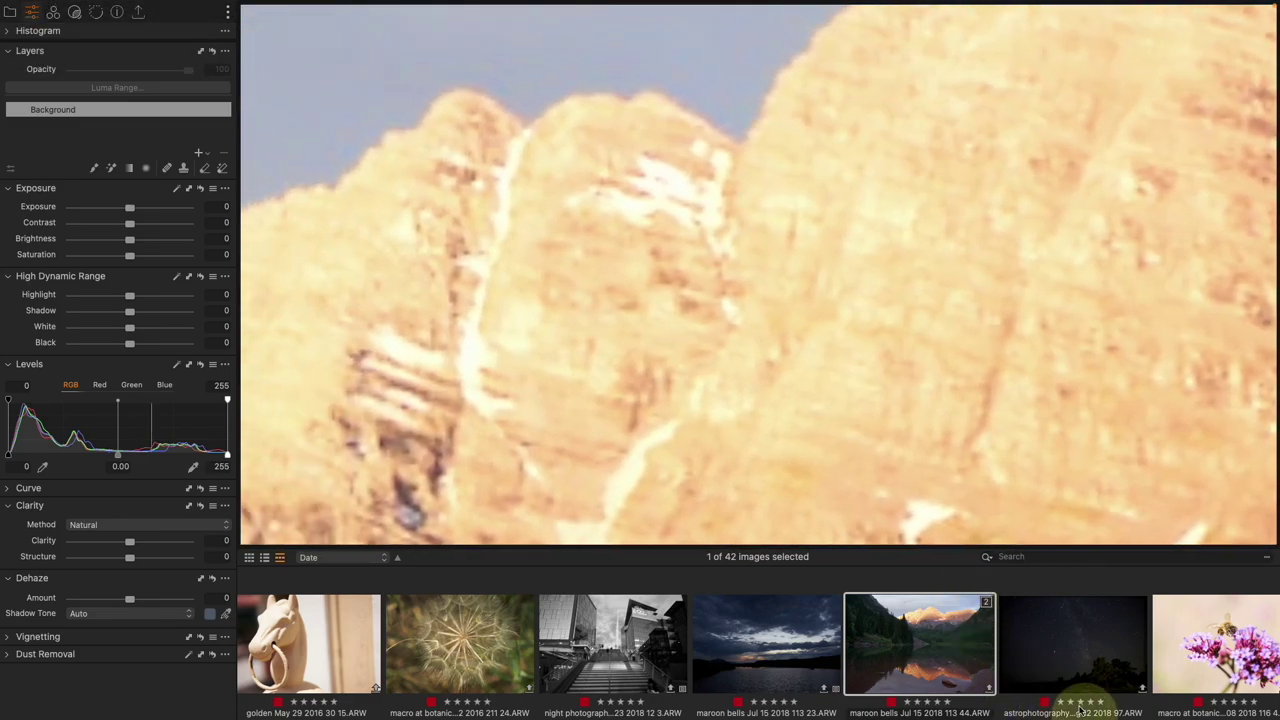
{"action": "scroll", "coordinate": [700, 130], "scroll_direction": "up", "scroll_amount": 5}
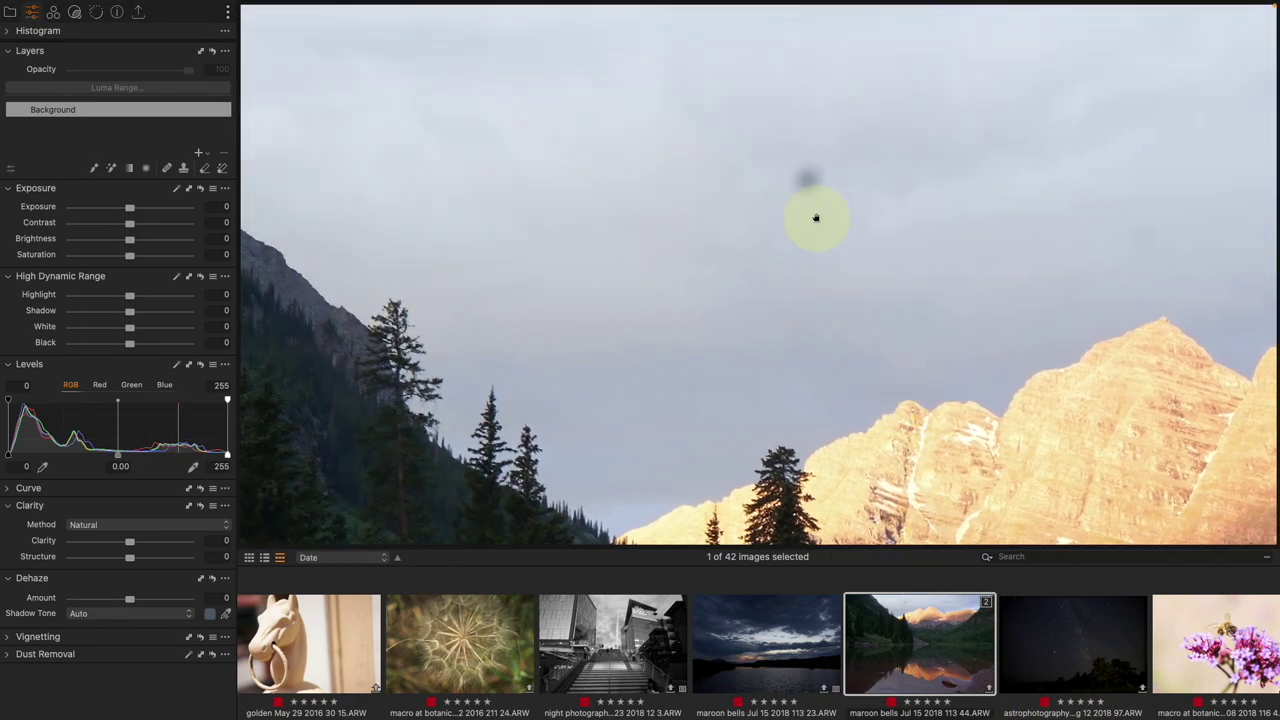
{"action": "scroll", "coordinate": [754, 249], "scroll_direction": "right", "scroll_amount": 2}
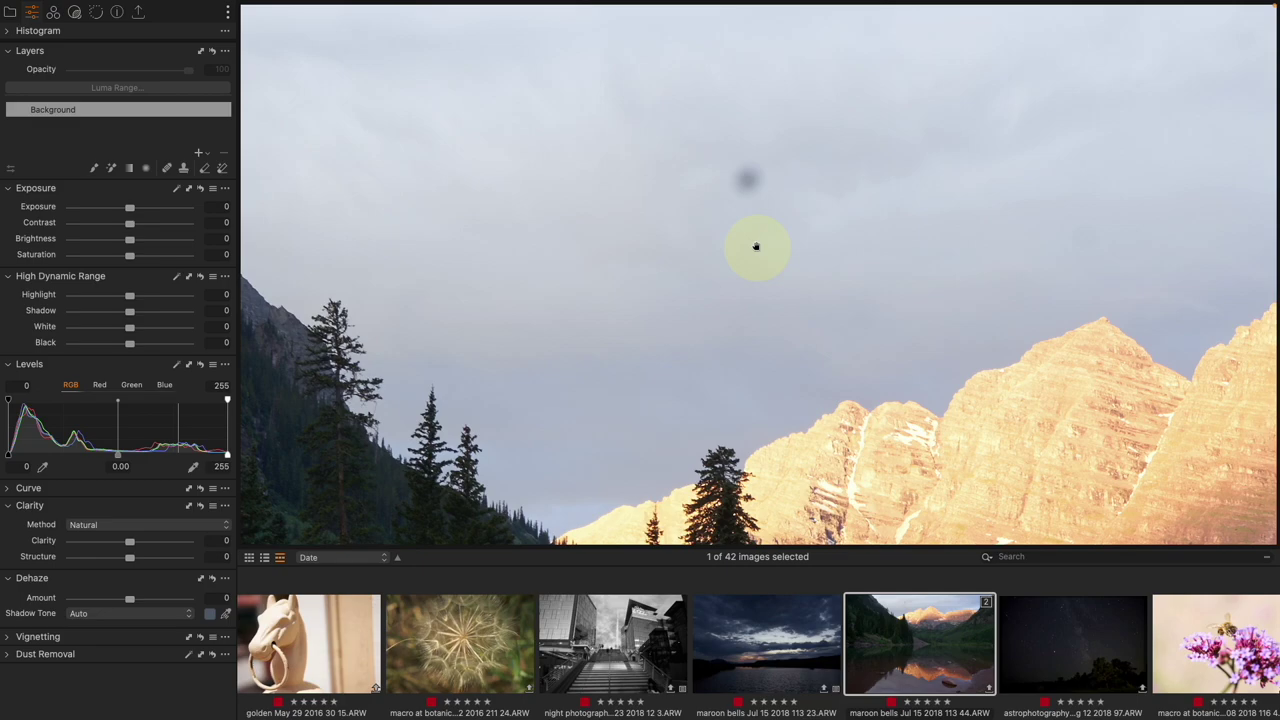
{"action": "left_click", "coordinate": [199, 152]}
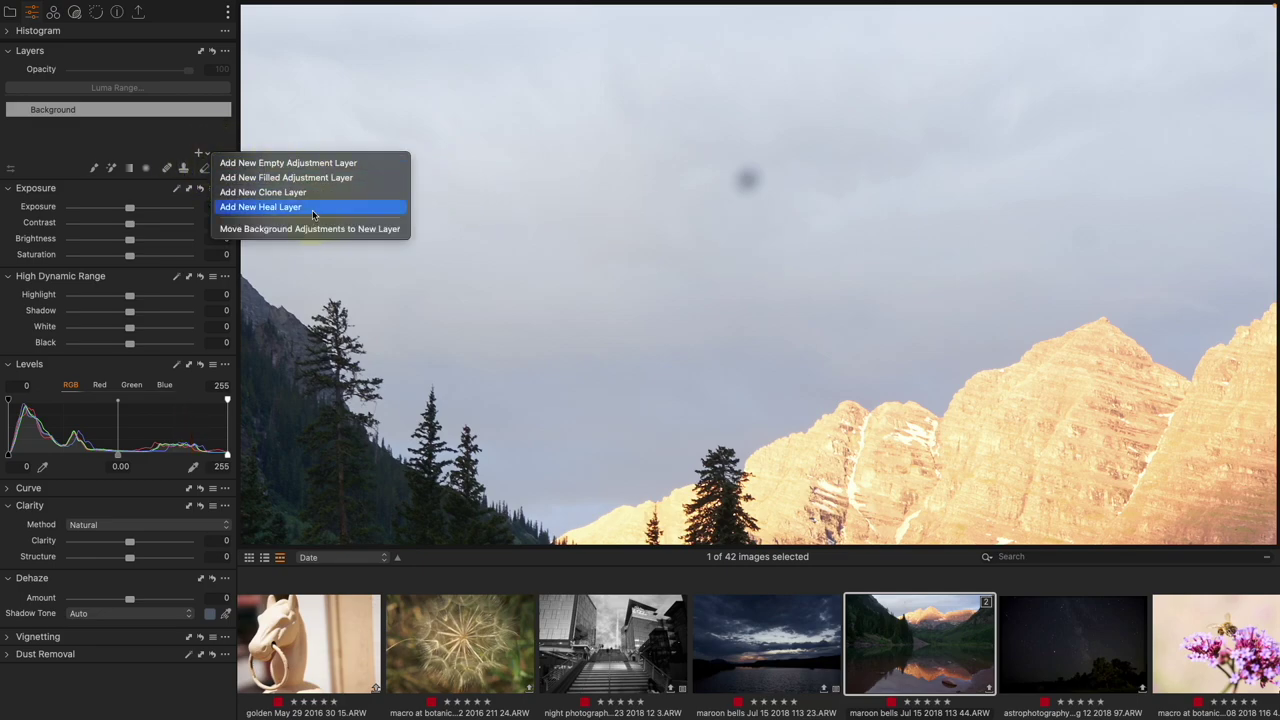
{"action": "left_click", "coordinate": [587, 205]}
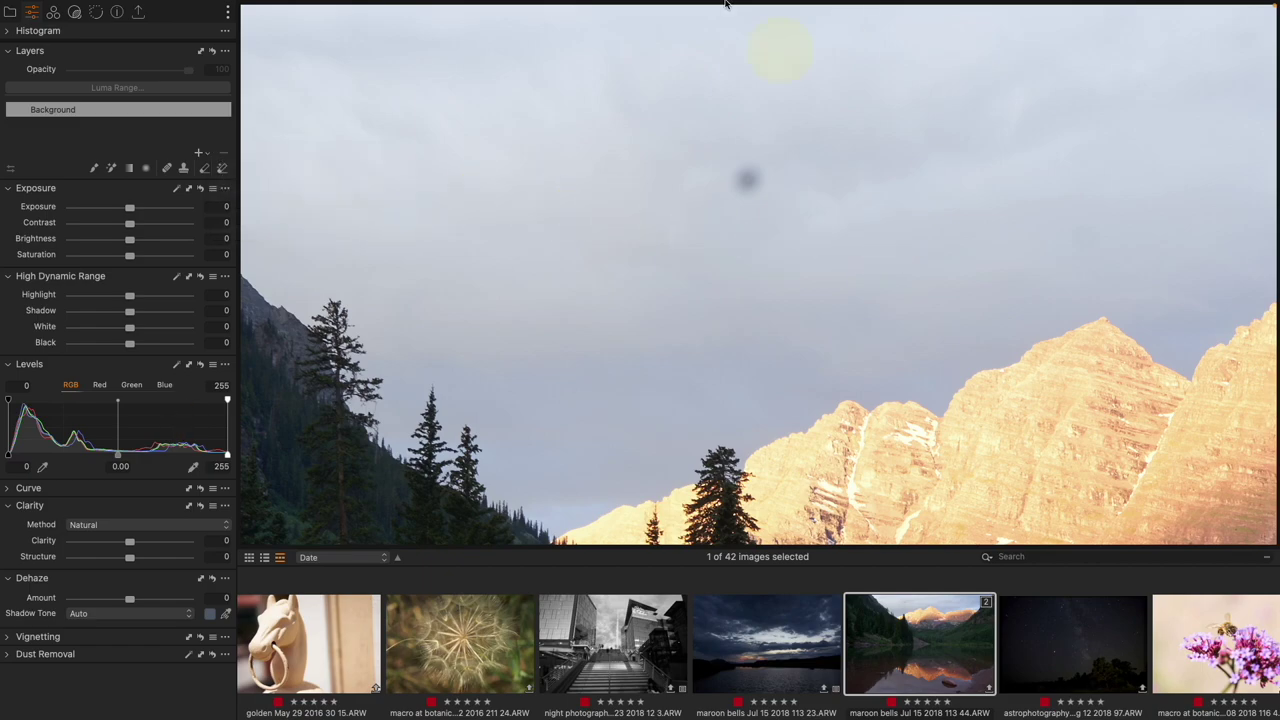
{"action": "mouse_move", "coordinate": [594, 5]}
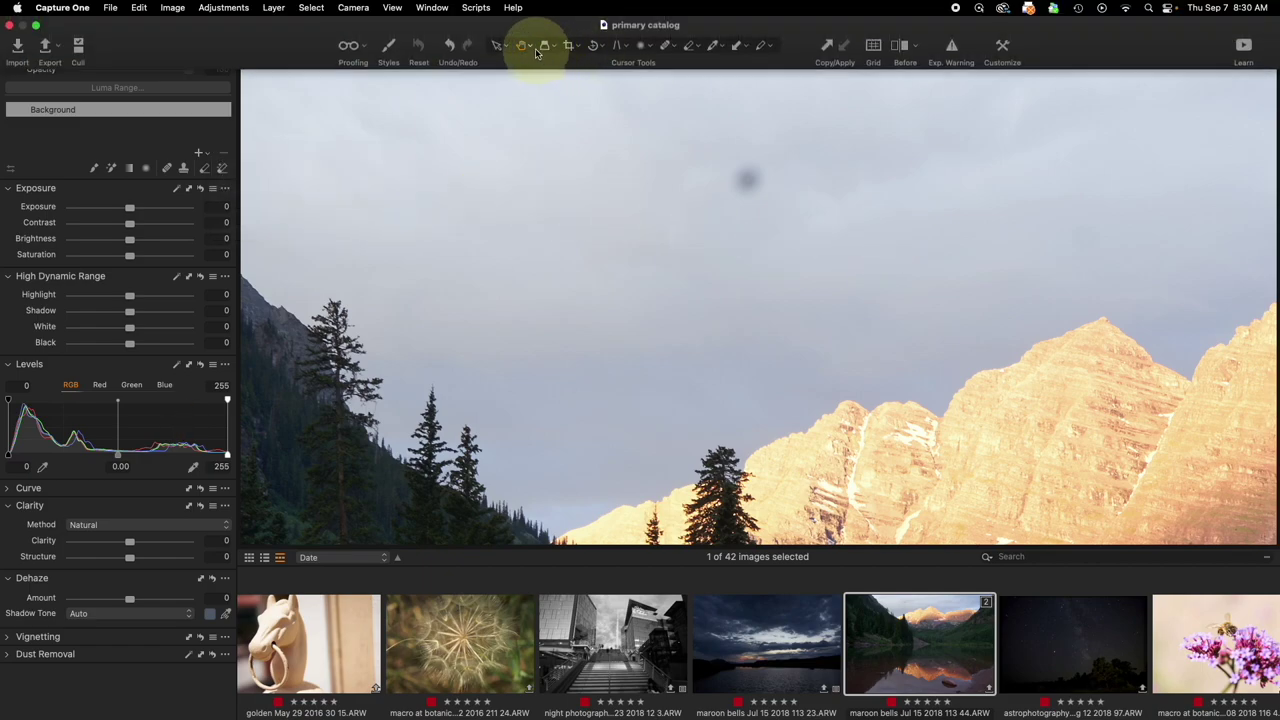
{"action": "left_click", "coordinate": [666, 46]}
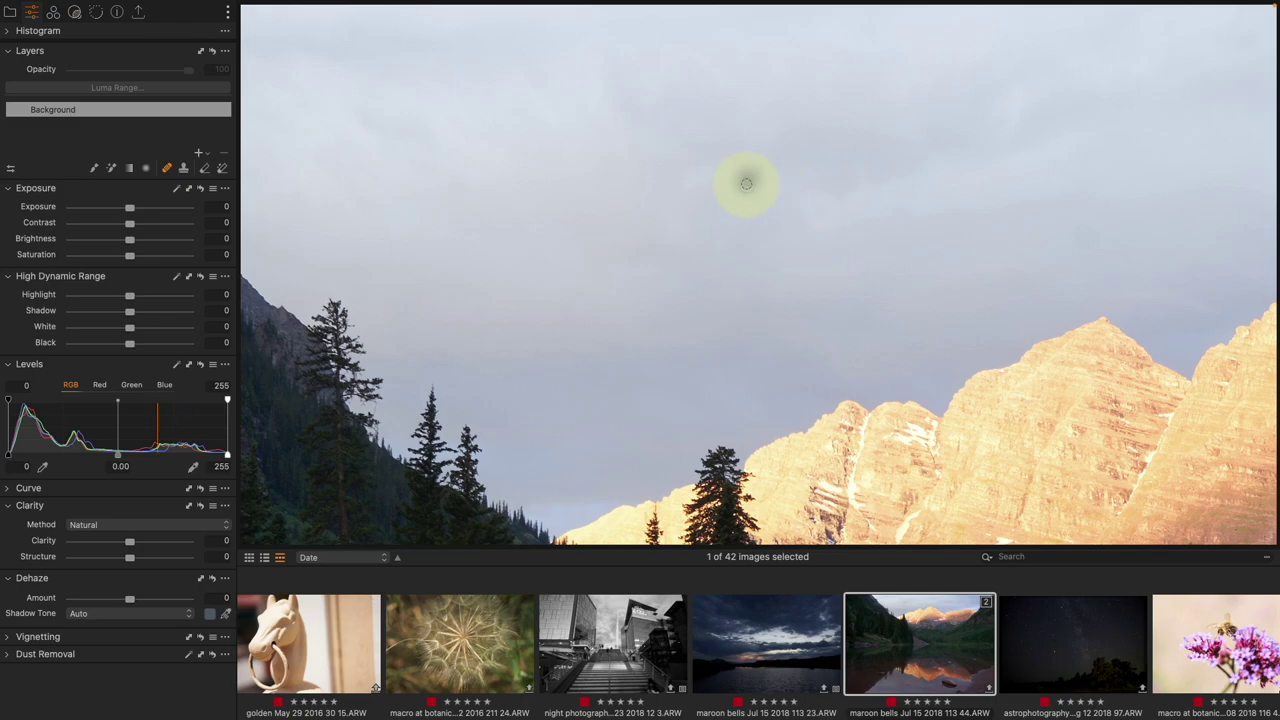
{"action": "key", "text": "bracketright"}
{"action": "key", "text": "bracketright"}
{"action": "key", "text": "bracketright"}
{"action": "key", "text": "bracketright"}
{"action": "left_click", "coordinate": [748, 178]}
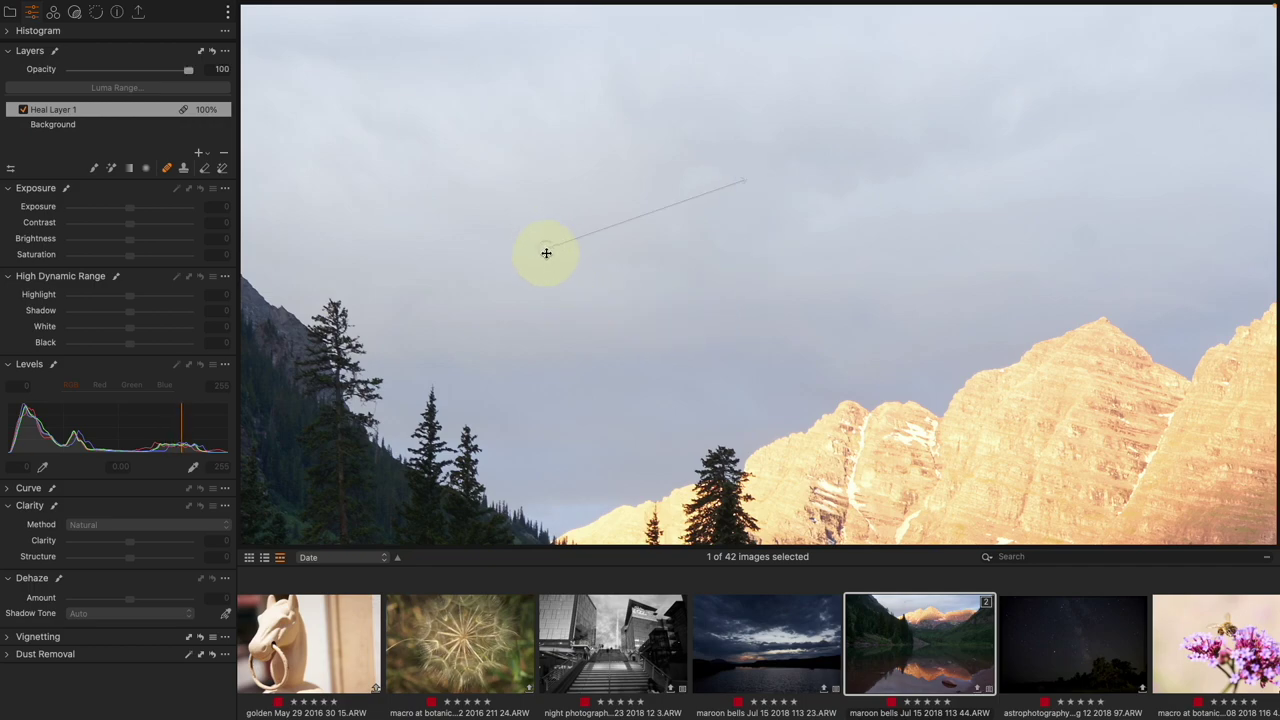
{"action": "mouse_move", "coordinate": [543, 250]}
{"action": "left_mouse_down"}
{"action": "mouse_move", "coordinate": [546, 160]}
{"action": "mouse_move", "coordinate": [499, 165]}
{"action": "mouse_move", "coordinate": [940, 174]}
{"action": "mouse_move", "coordinate": [1029, 80]}
{"action": "mouse_move", "coordinate": [983, 209]}
{"action": "mouse_move", "coordinate": [569, 48]}
{"action": "left_mouse_up"}
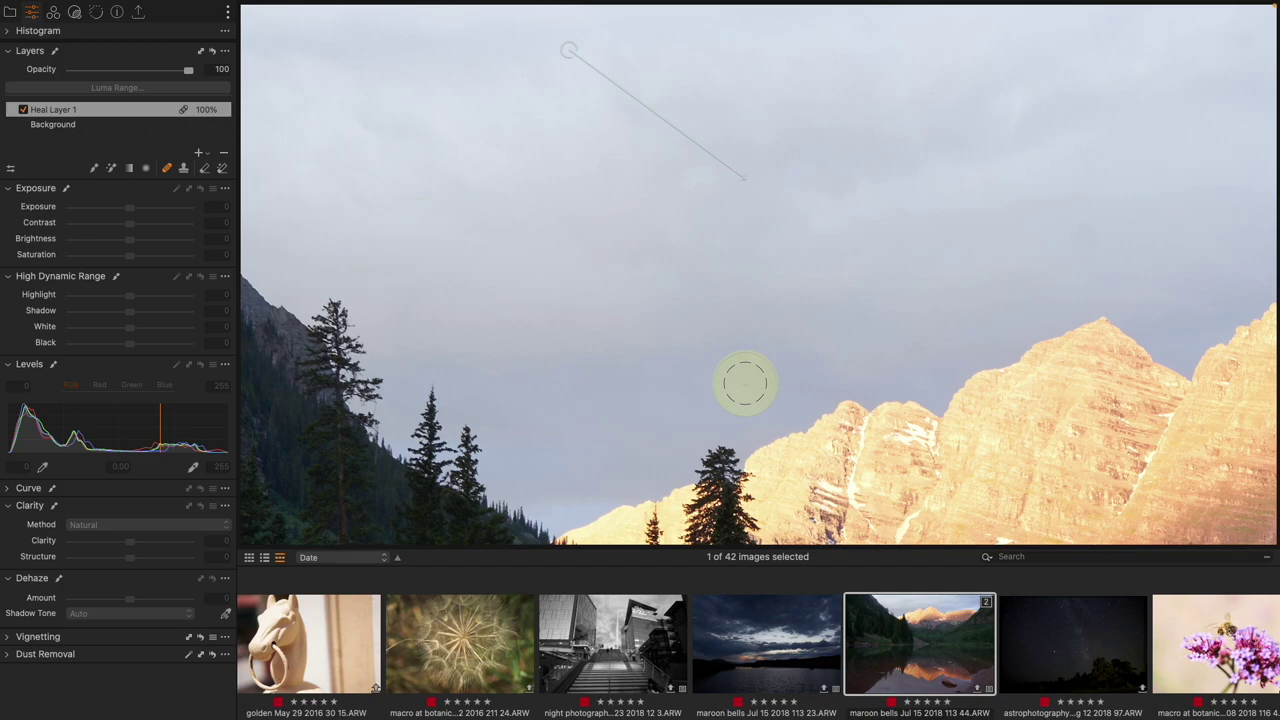
Step: Crop the whole photo inward from its lower-left corner to about 24.74 by 16.50 in
{"action": "key", "text": "super+0"}
{"action": "mouse_move", "coordinate": [557, 40]}
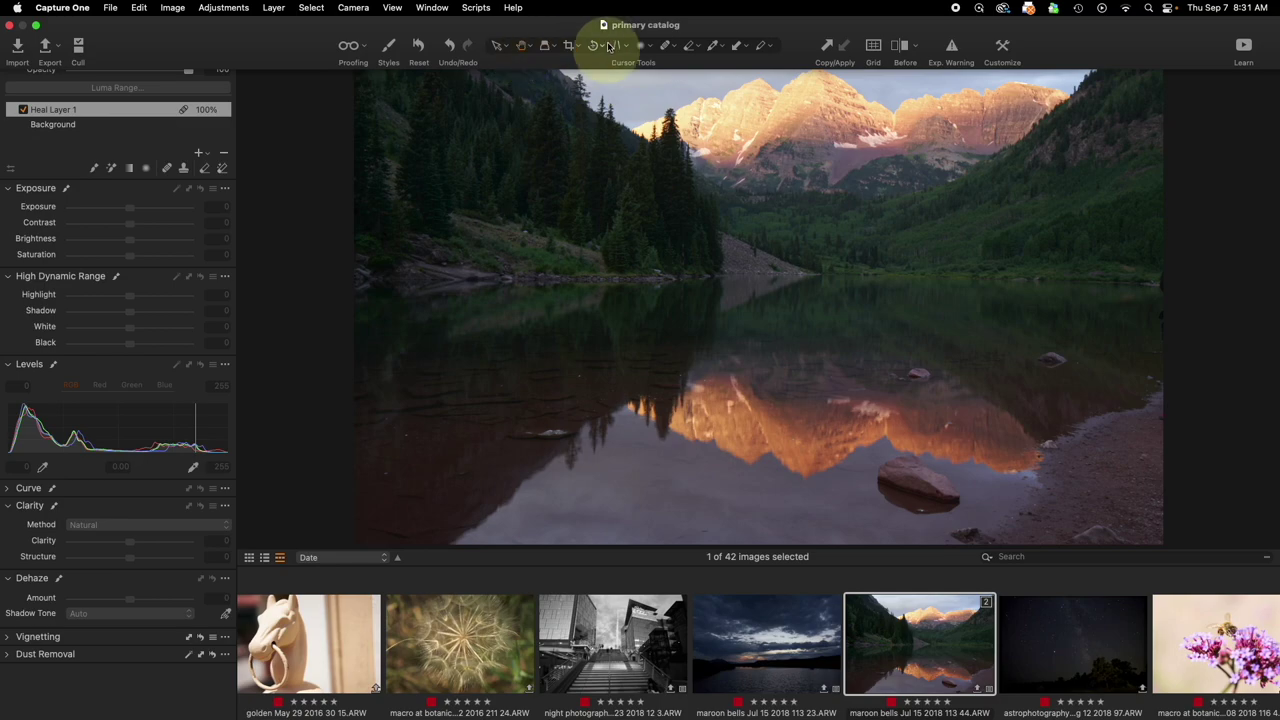
{"action": "left_click", "coordinate": [569, 45]}
{"action": "left_click_drag", "start_coordinate": [357, 537], "coordinate": [398, 518]}
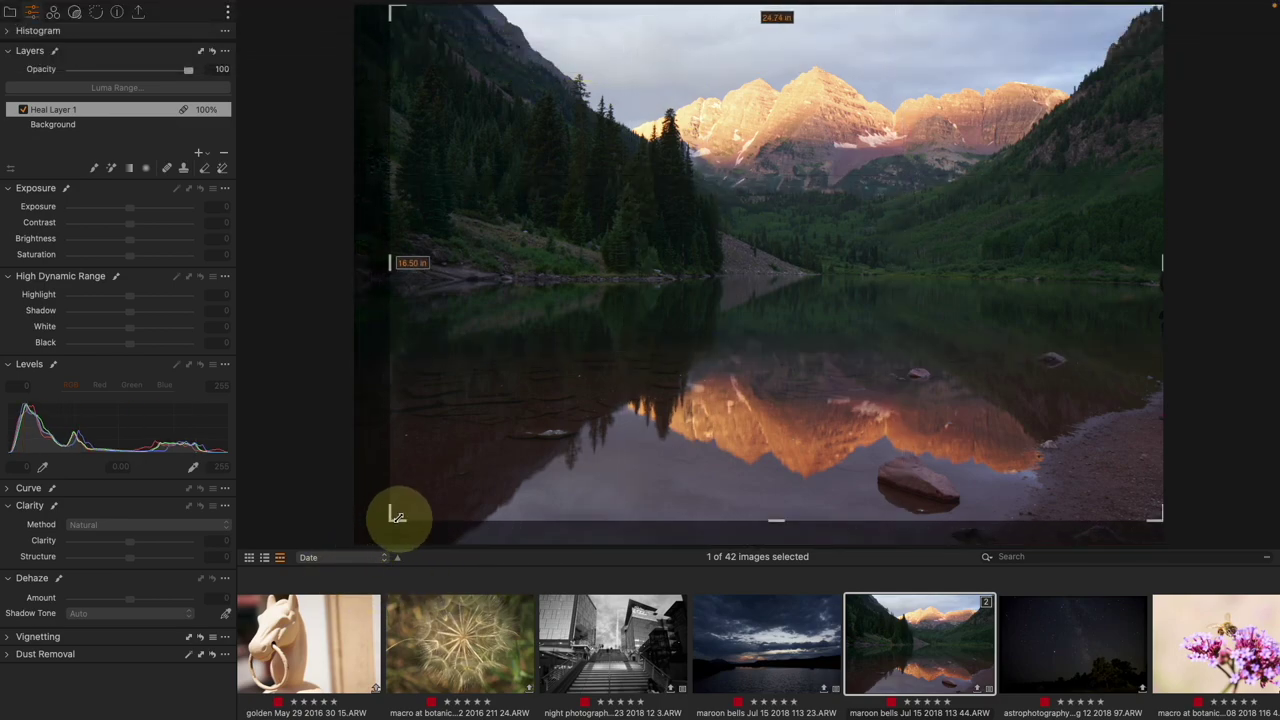
{"action": "key", "text": "h"}
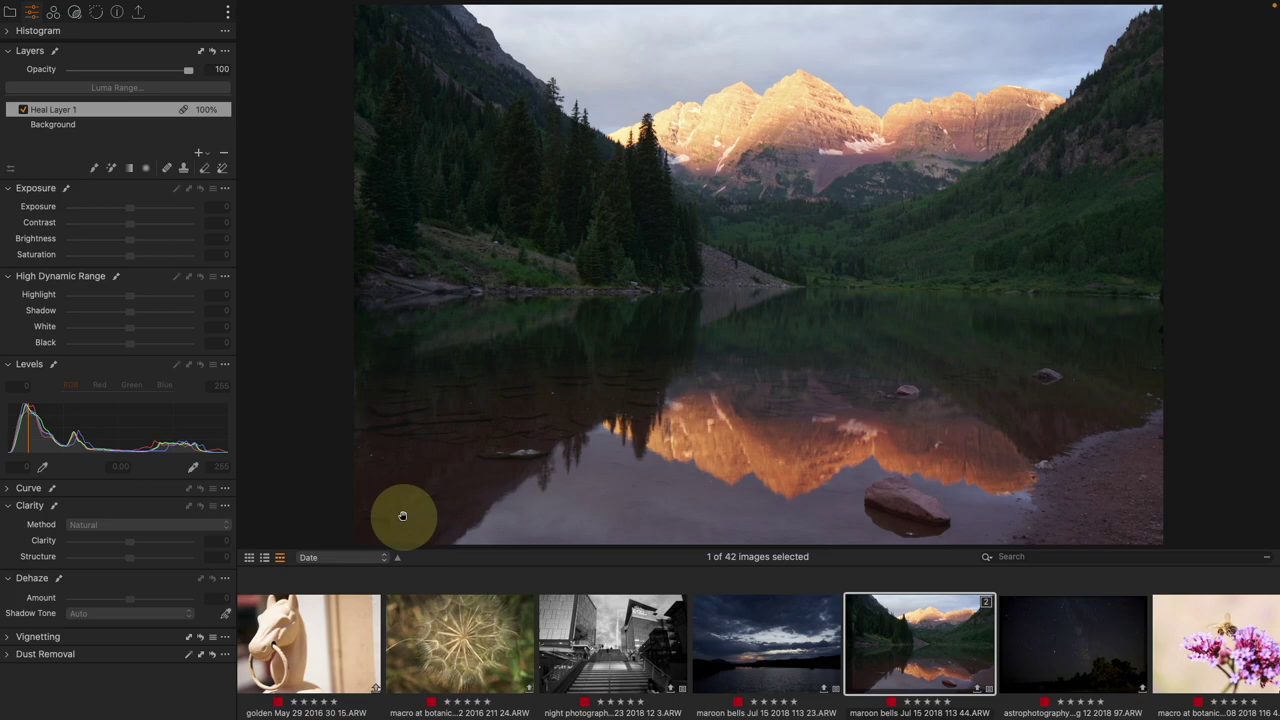
Step: Choose the Magic Brush and link the Magic Eraser with it in the brush settings
{"action": "left_click", "coordinate": [111, 168]}
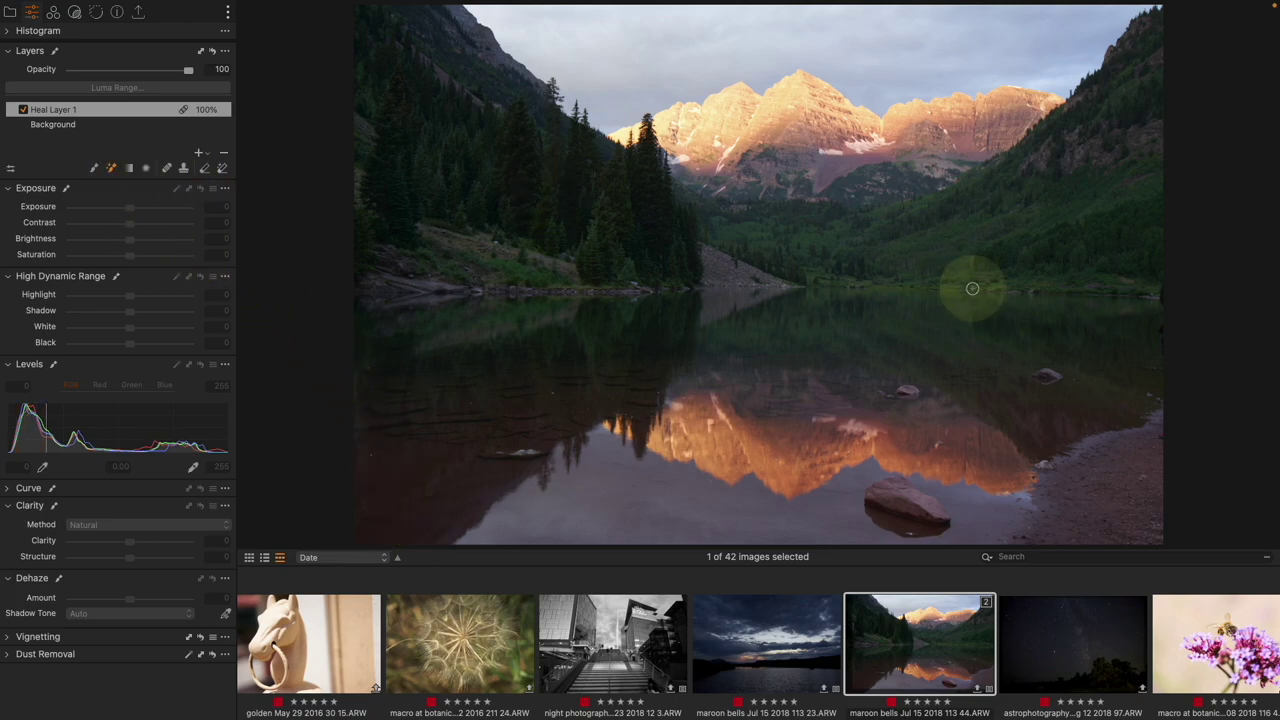
{"action": "left_click", "coordinate": [931, 277]}
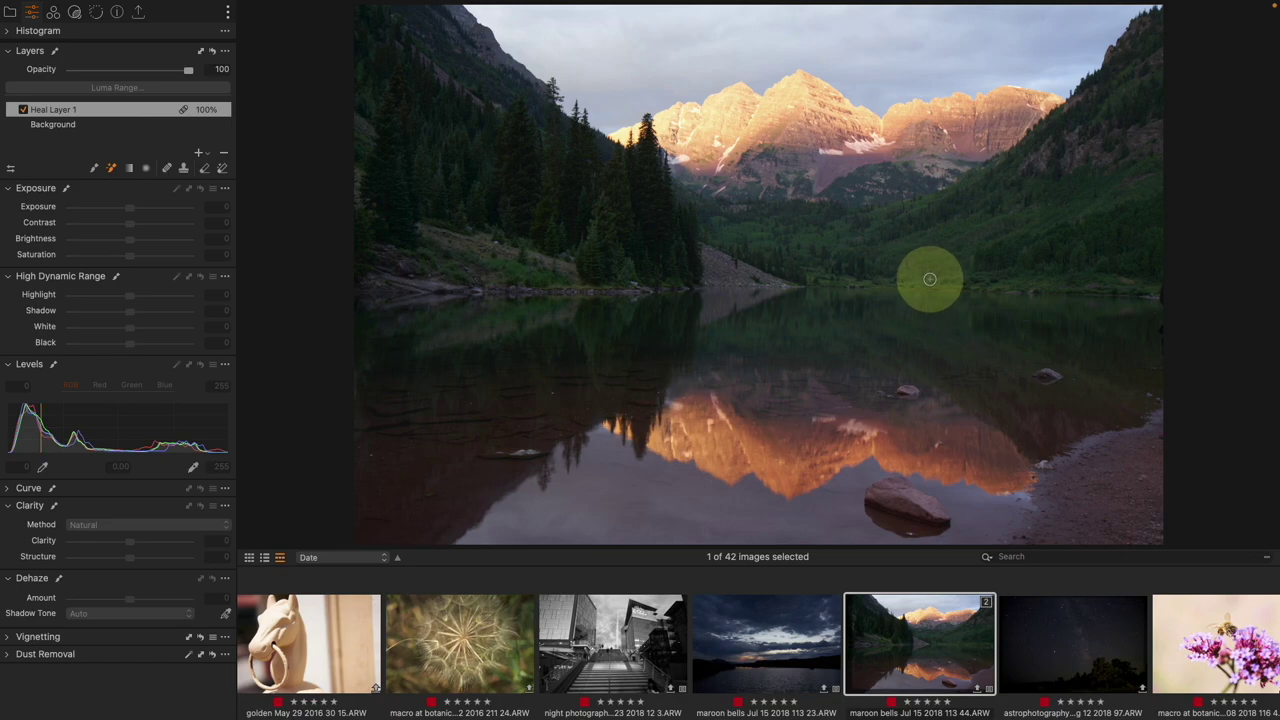
{"action": "right_click", "coordinate": [809, 190]}
{"action": "right_click", "coordinate": [822, 184]}
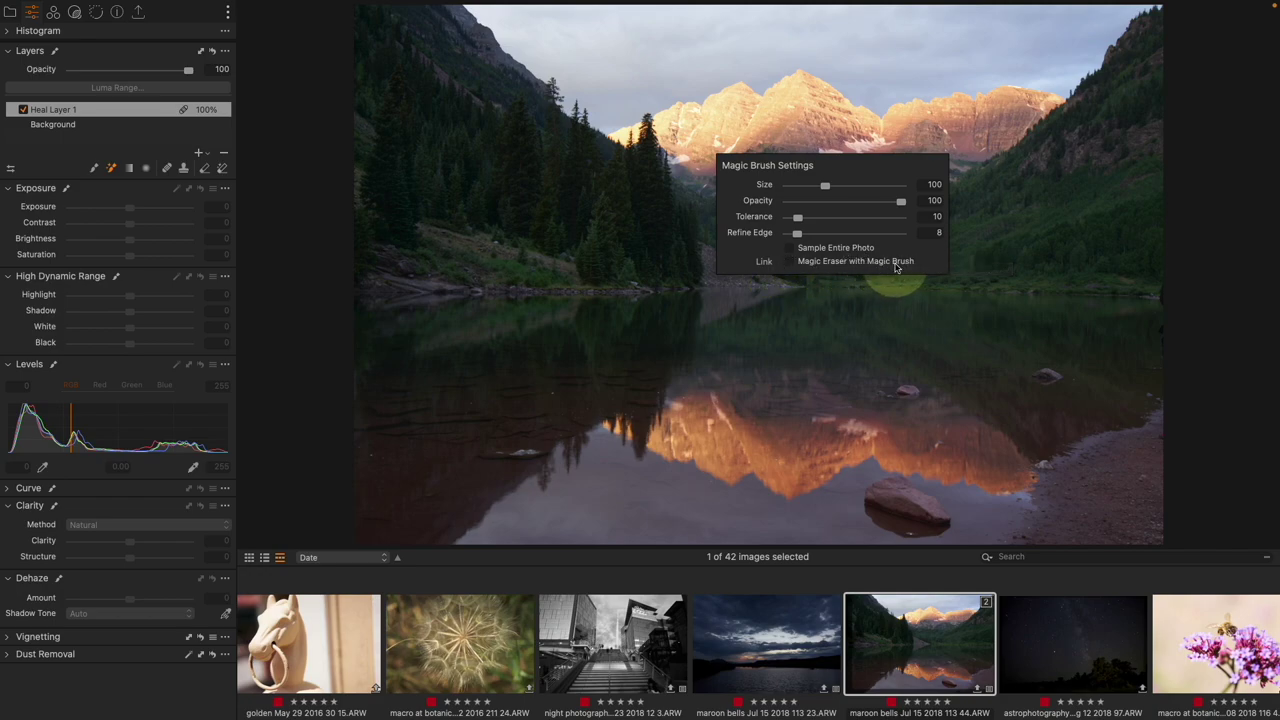
{"action": "left_click", "coordinate": [810, 262]}
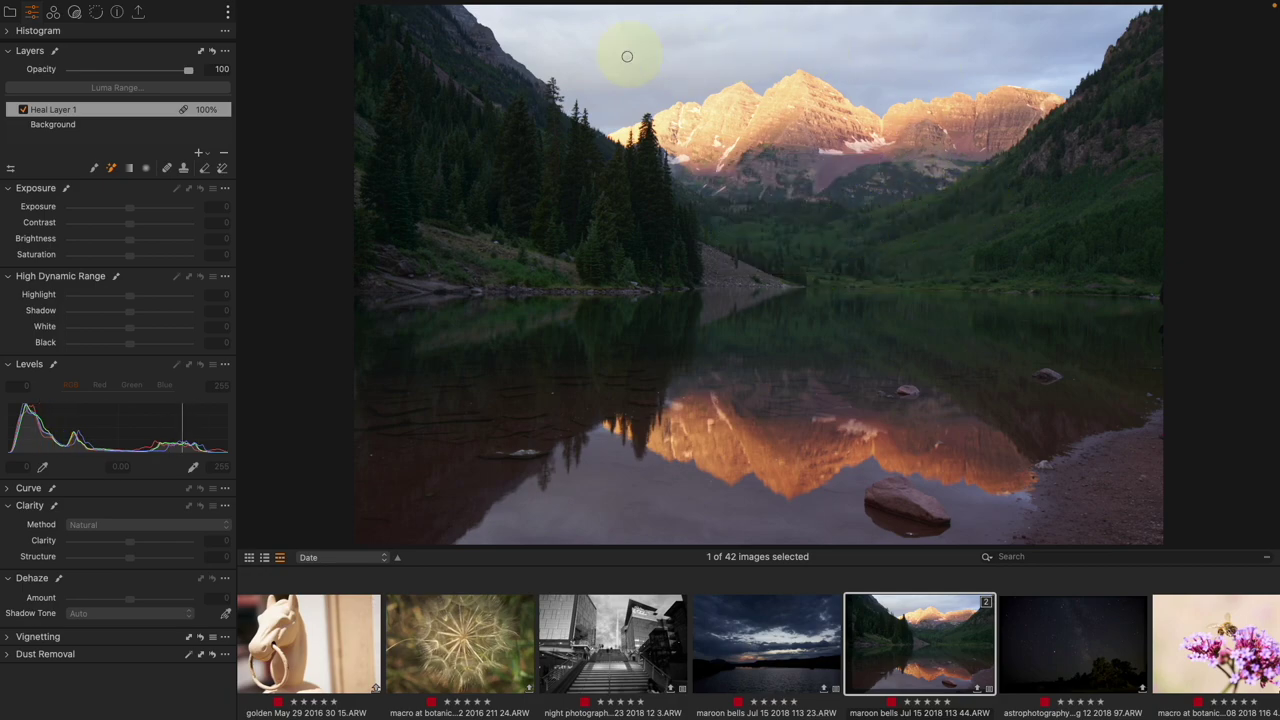
Step: Set the Magic Brush tolerance to 35 and review its remaining settings
{"action": "right_click", "coordinate": [809, 220]}
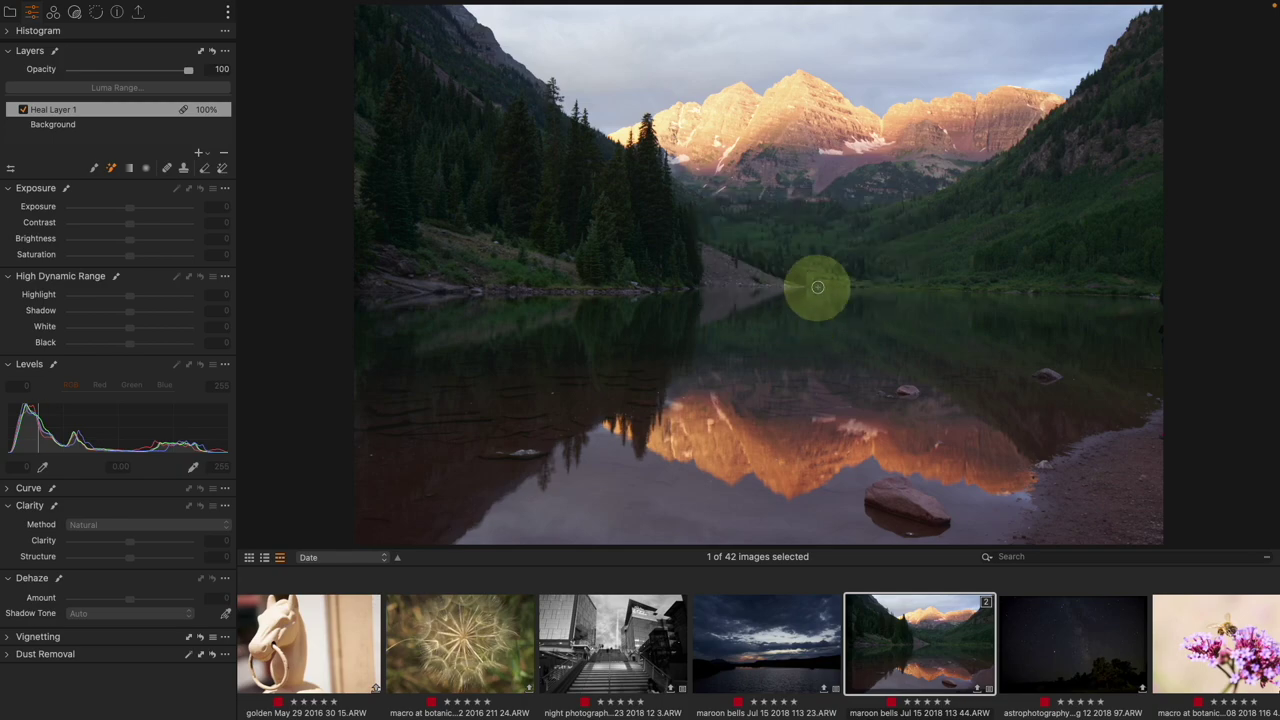
{"action": "right_click", "coordinate": [813, 285]}
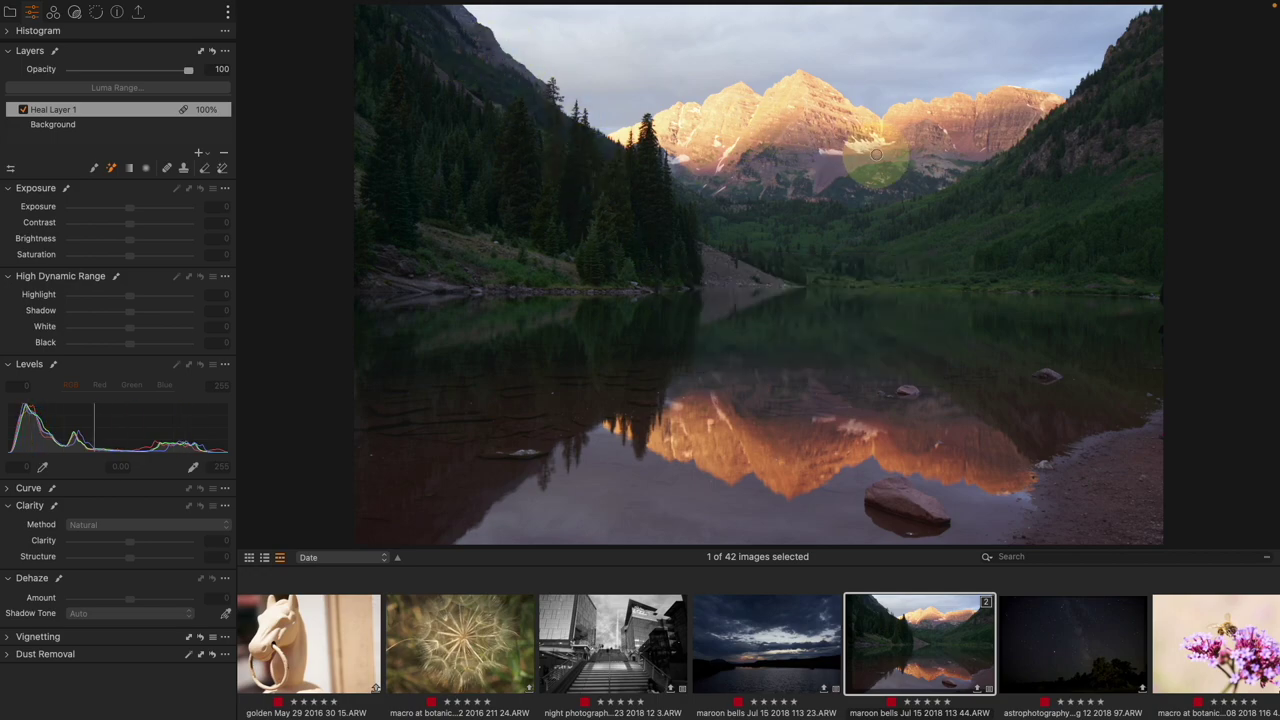
{"action": "right_click", "coordinate": [958, 177]}
{"action": "left_click_drag", "start_coordinate": [932, 213], "coordinate": [960, 214]}
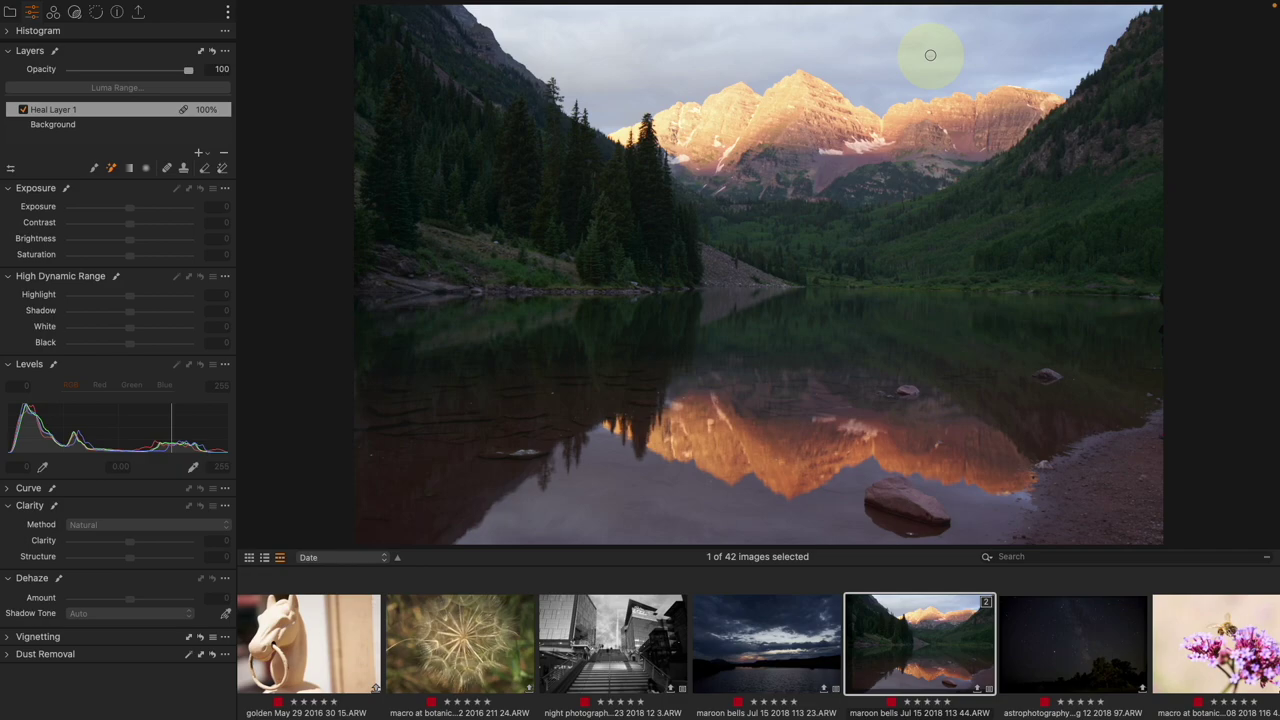
{"action": "right_click", "coordinate": [909, 126]}
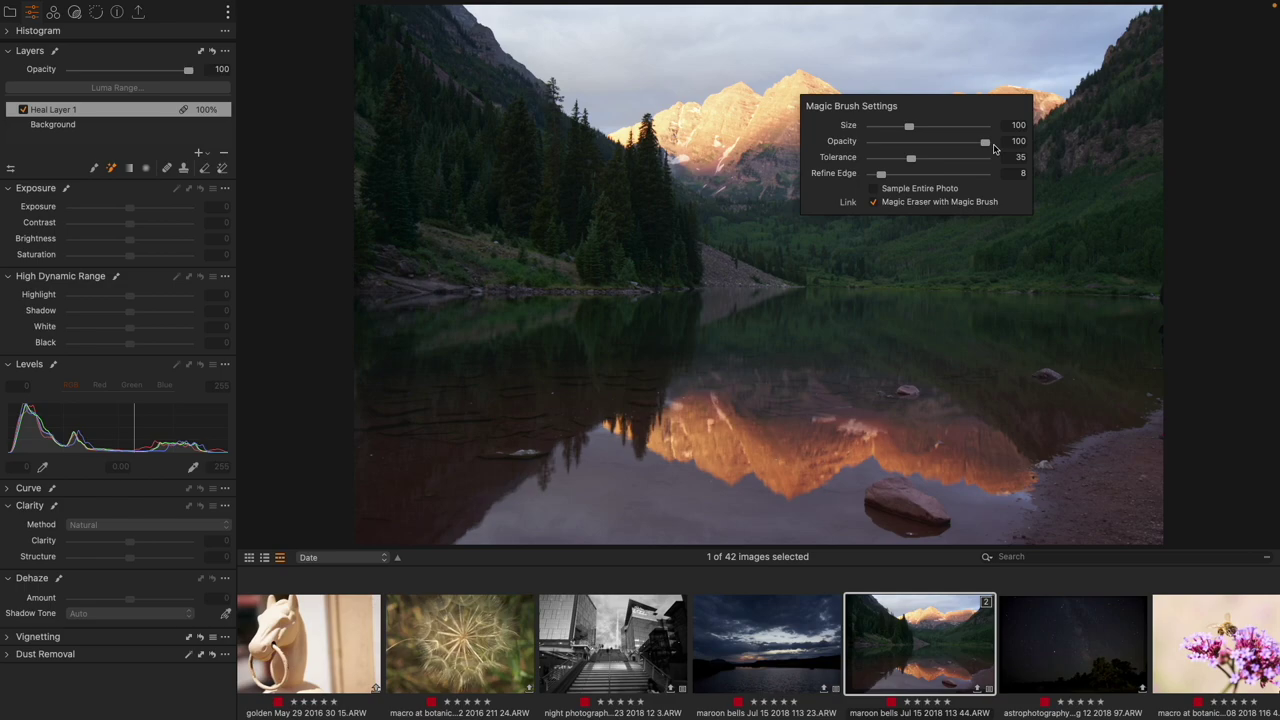
{"action": "right_click", "coordinate": [711, 58]}
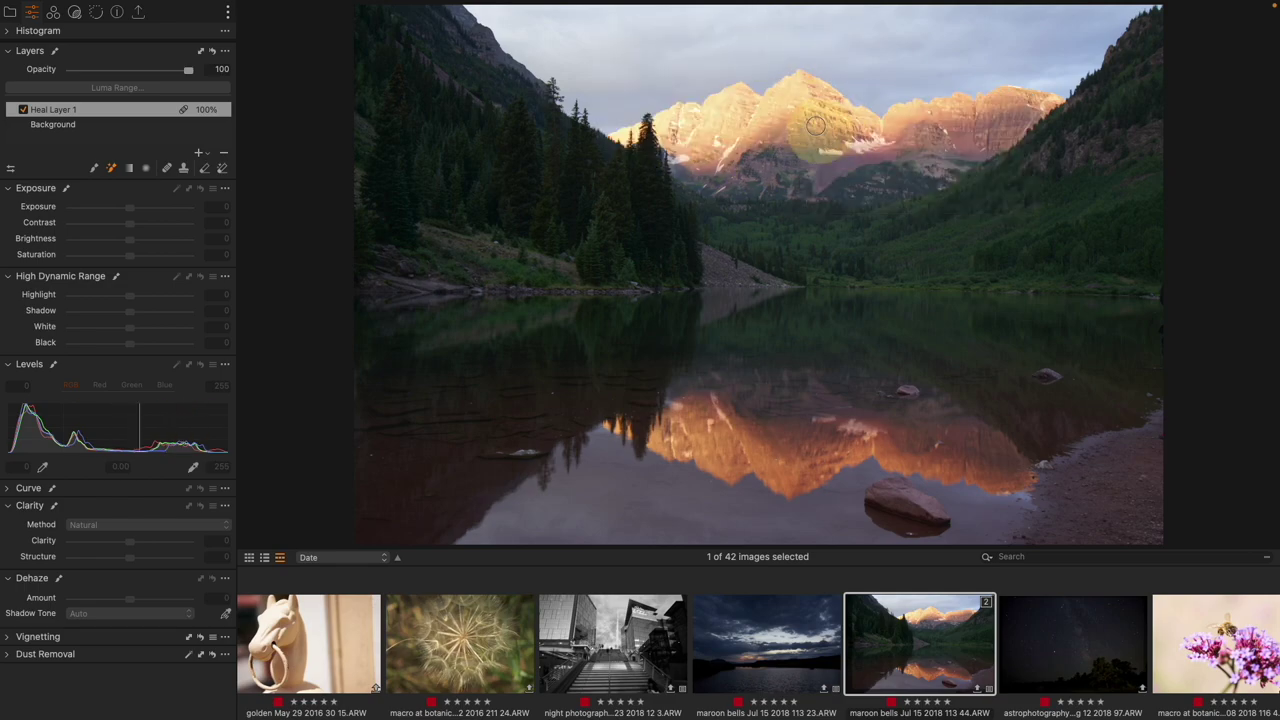
Step: Mask the whole sky with the Magic Brush on a new adjustment layer and rename that layer sky
{"action": "left_click_drag", "start_coordinate": [663, 51], "coordinate": [921, 45]}
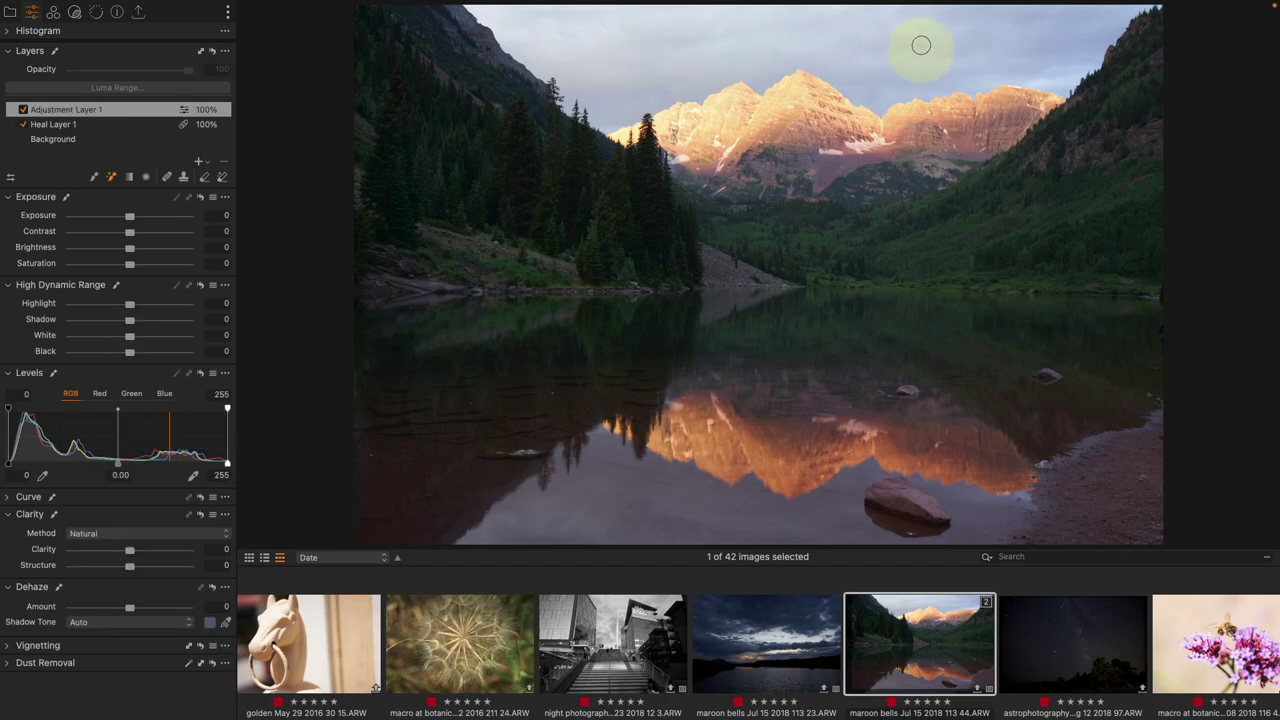
{"action": "mouse_move", "coordinate": [921, 45]}
{"action": "left_mouse_down"}
{"action": "mouse_move", "coordinate": [1026, 50]}
{"action": "mouse_move", "coordinate": [1058, 80]}
{"action": "mouse_move", "coordinate": [1008, 24]}
{"action": "mouse_move", "coordinate": [669, 39]}
{"action": "left_mouse_up"}
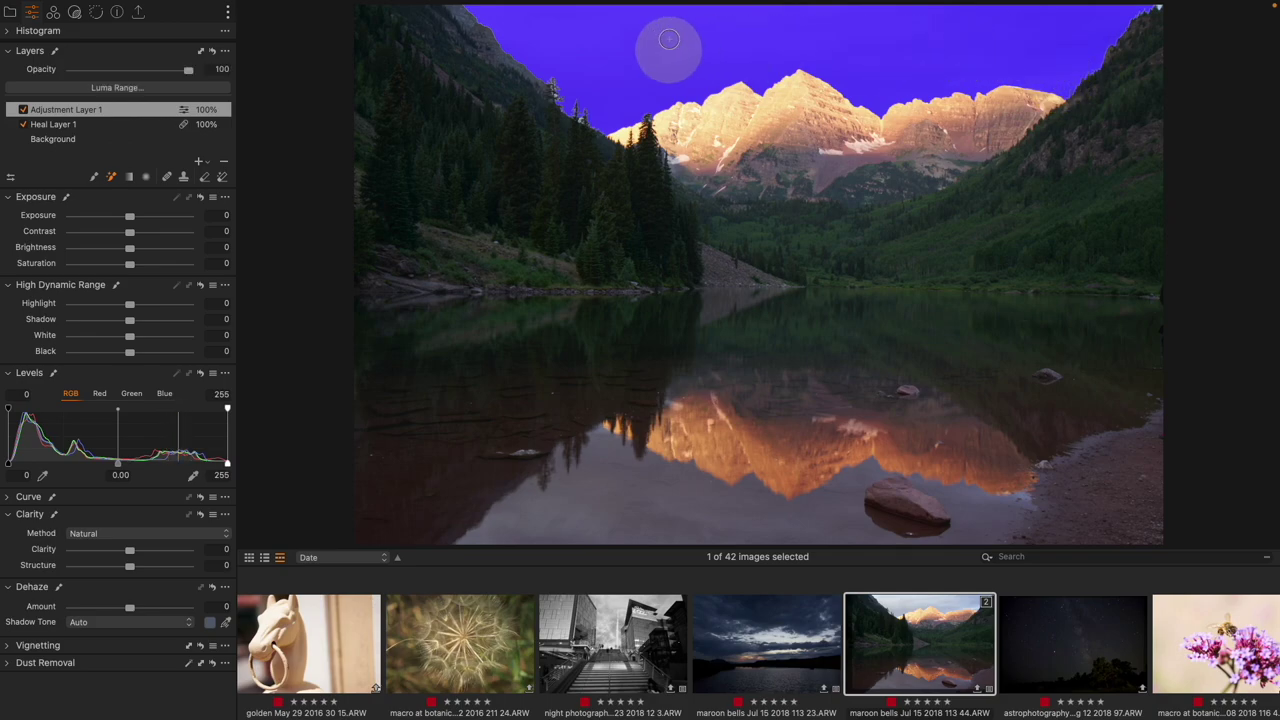
{"action": "right_click", "coordinate": [136, 108]}
{"action": "left_click", "coordinate": [218, 291]}
{"action": "type", "text": "S"}
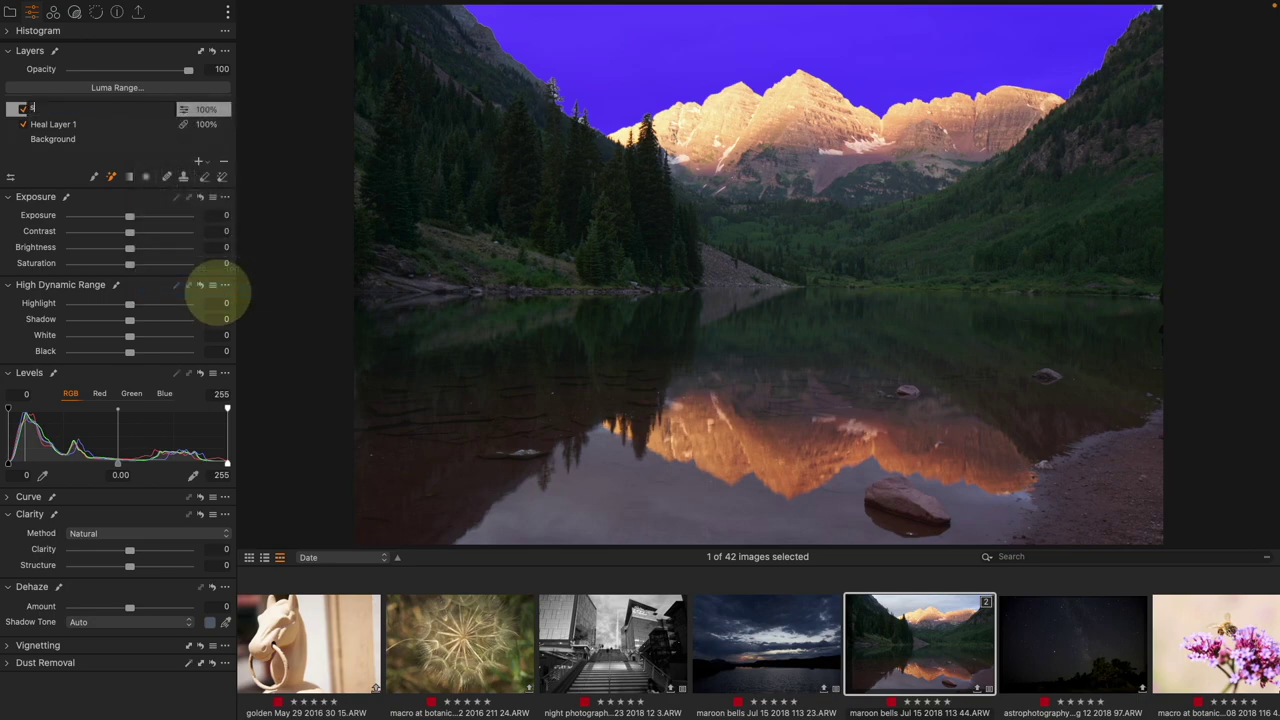
{"action": "type", "text": "ky"}
{"action": "key", "text": "Return"}
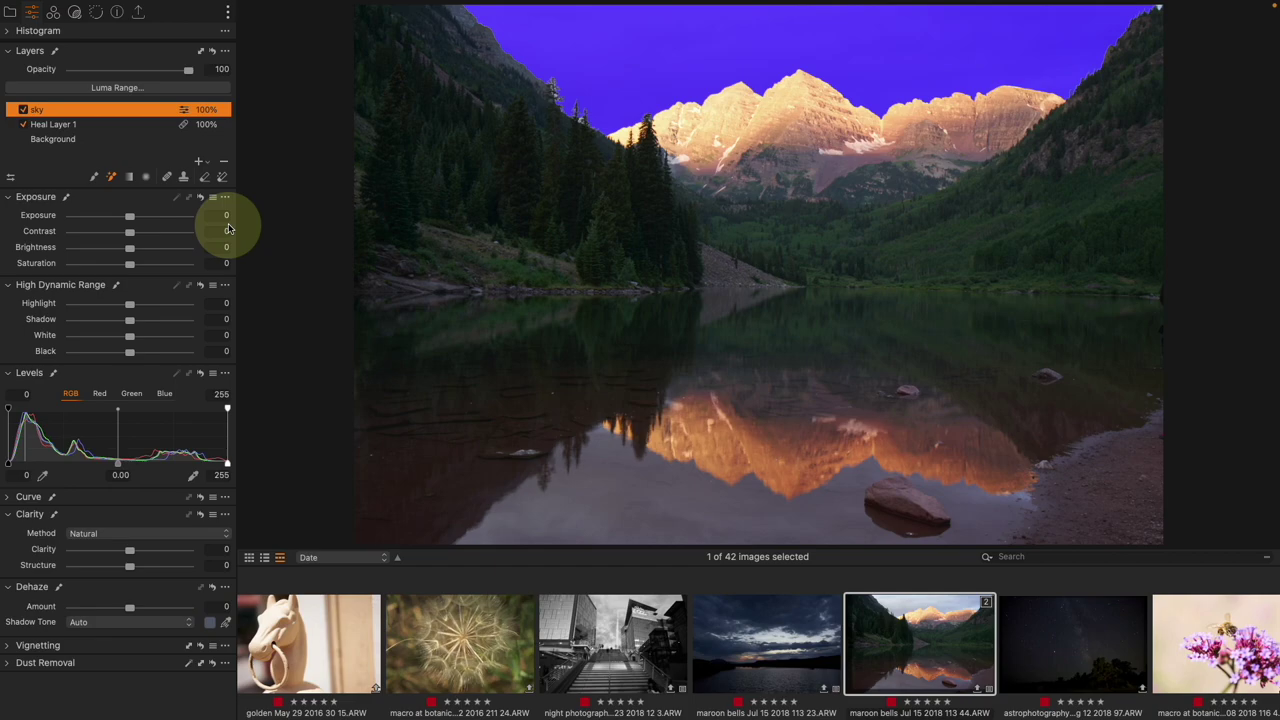
Step: Add another adjustment layer and mask the sunlit peaks and their shaded lower slopes with the Magic Brush
{"action": "left_click", "coordinate": [198, 161]}
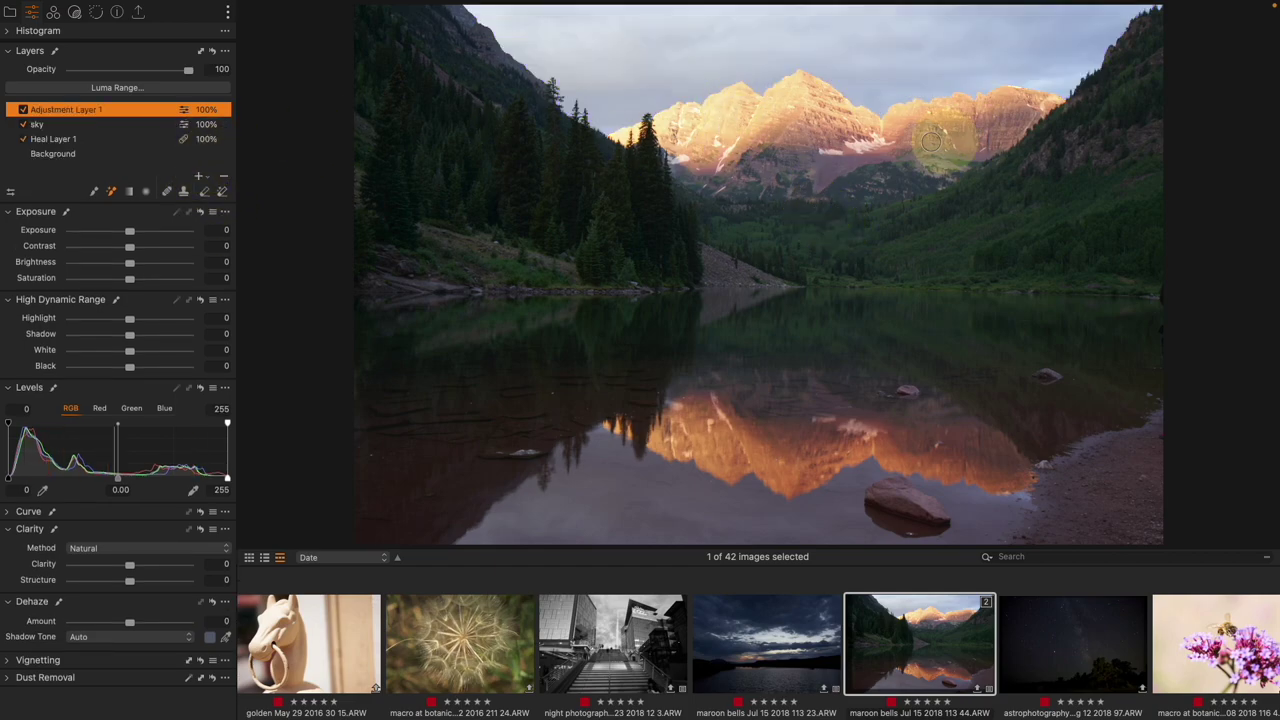
{"action": "mouse_move", "coordinate": [717, 126]}
{"action": "left_mouse_down"}
{"action": "mouse_move", "coordinate": [791, 141]}
{"action": "mouse_move", "coordinate": [958, 125]}
{"action": "left_mouse_up"}
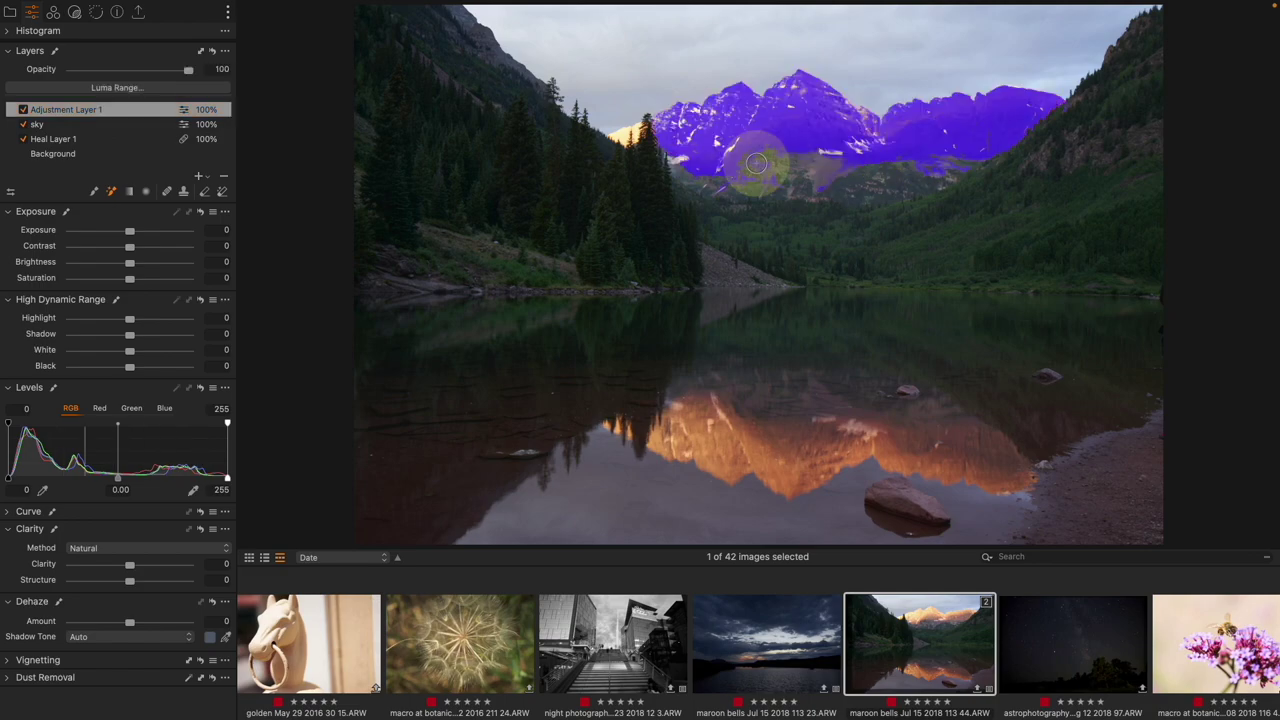
{"action": "mouse_move", "coordinate": [756, 163]}
{"action": "left_mouse_down"}
{"action": "mouse_move", "coordinate": [883, 146]}
{"action": "mouse_move", "coordinate": [860, 190]}
{"action": "mouse_move", "coordinate": [826, 169]}
{"action": "left_mouse_up"}
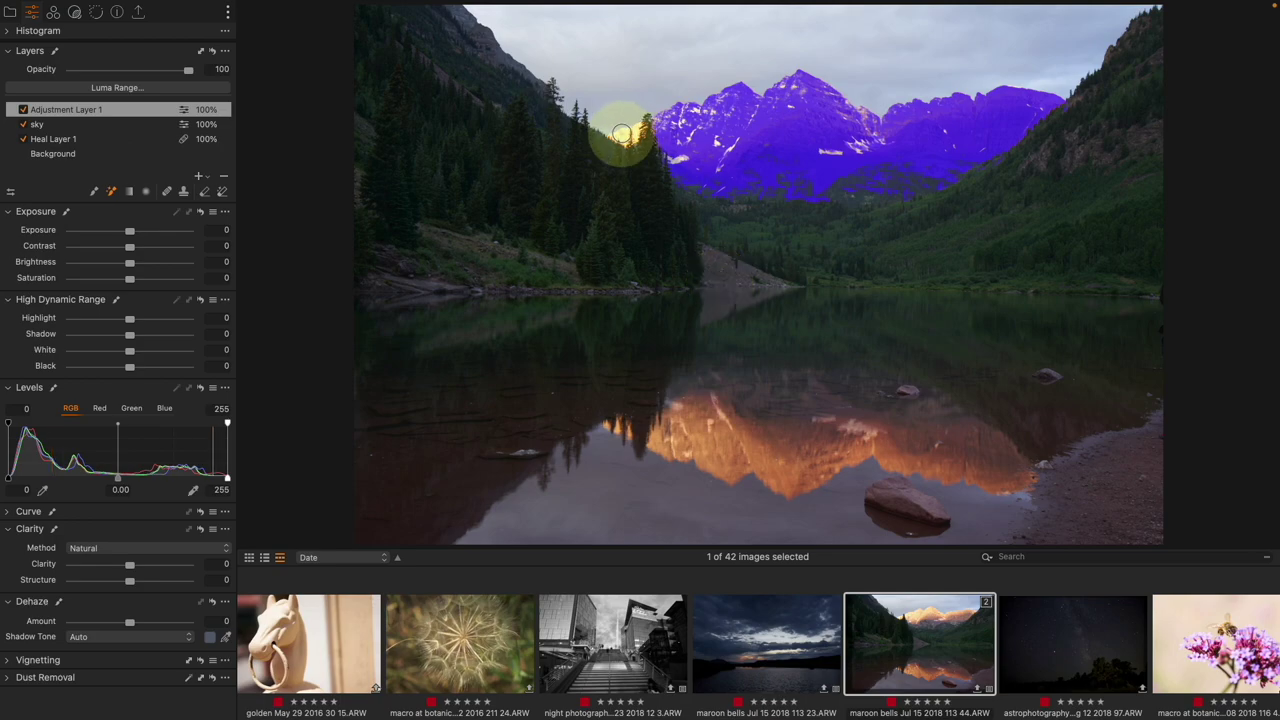
Step: Extend the mountain mask over the bright ridge behind the pine trees using a smaller Magic Brush
{"action": "scroll", "coordinate": [621, 133], "scroll_direction": "up", "scroll_amount": 3}
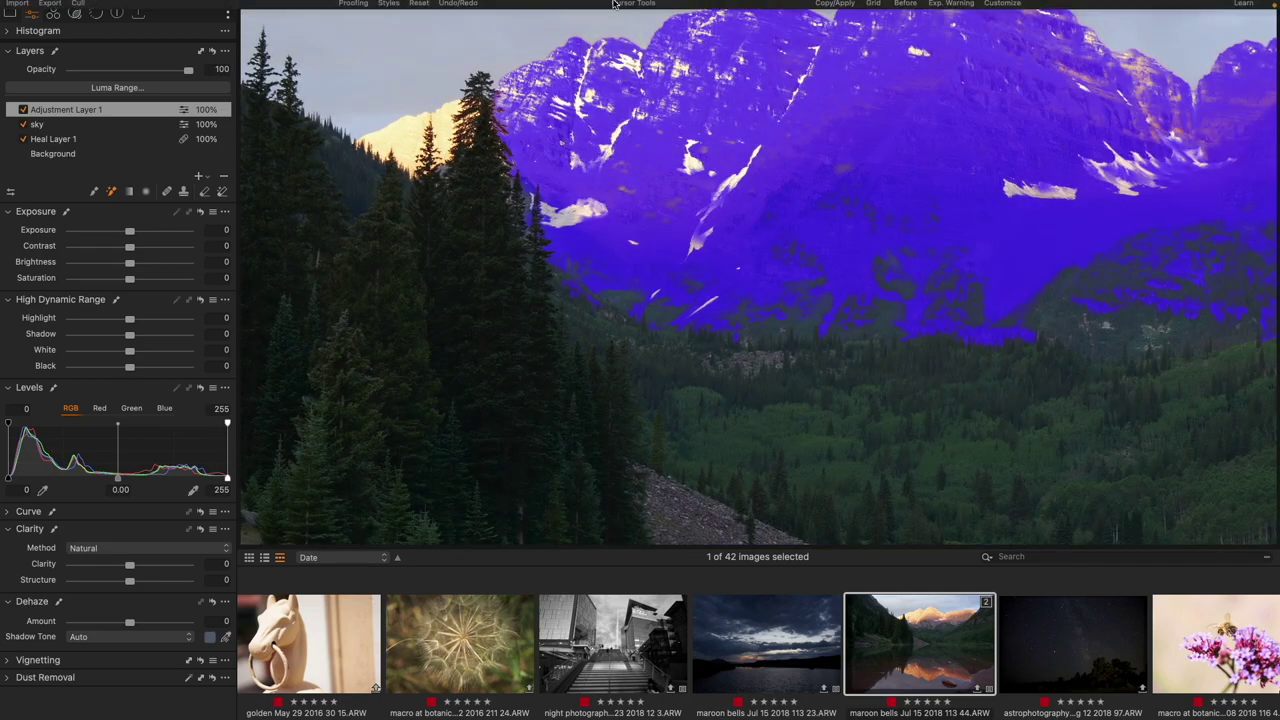
{"action": "left_click", "coordinate": [530, 48]}
{"action": "left_click_drag", "start_coordinate": [410, 165], "coordinate": [527, 176]}
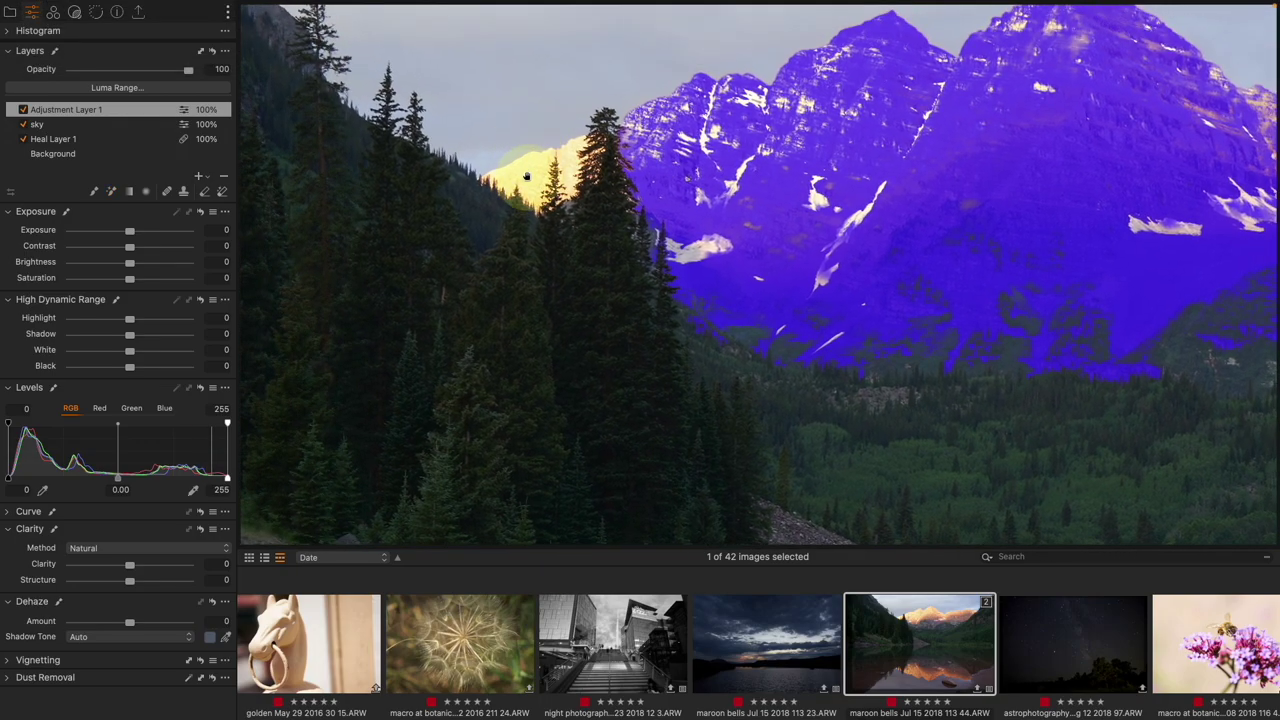
{"action": "left_click", "coordinate": [111, 191]}
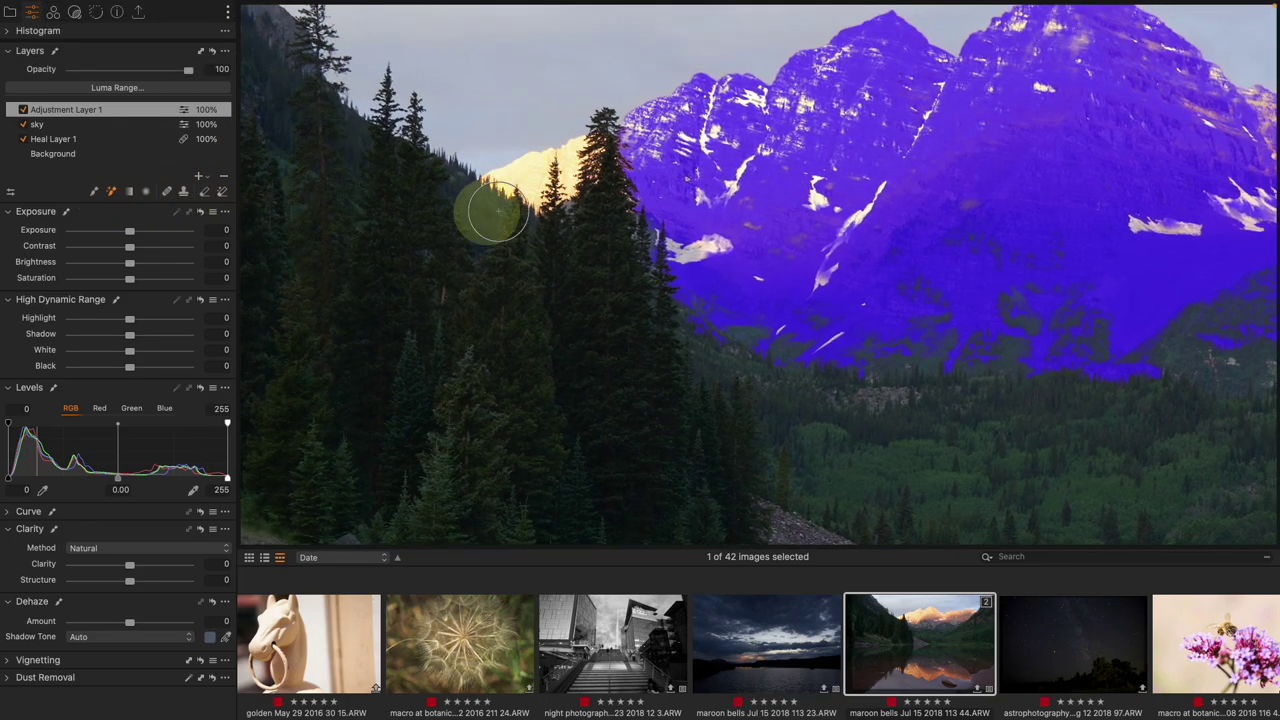
{"action": "key", "text": "bracketleft"}
{"action": "left_click_drag", "start_coordinate": [522, 178], "coordinate": [548, 166]}
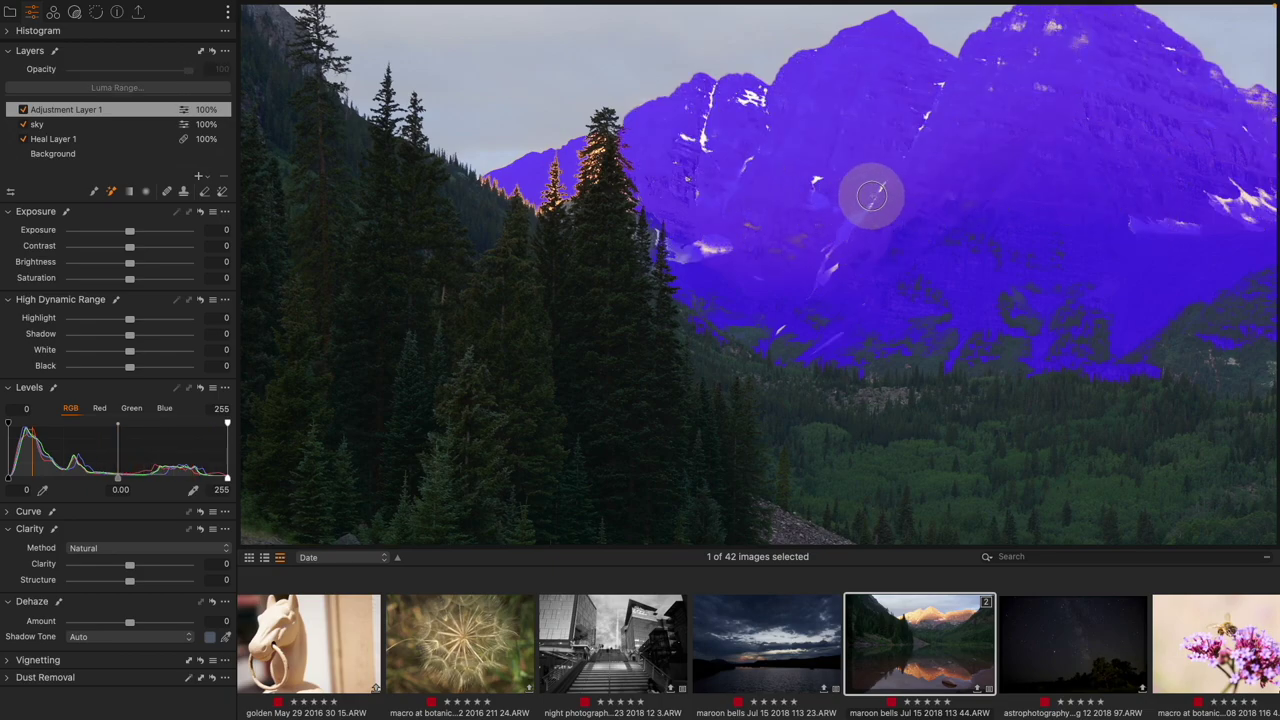
Step: Fill the unmasked snow patches on the mountain faces with the Magic Brush
{"action": "left_click", "coordinate": [720, 251]}
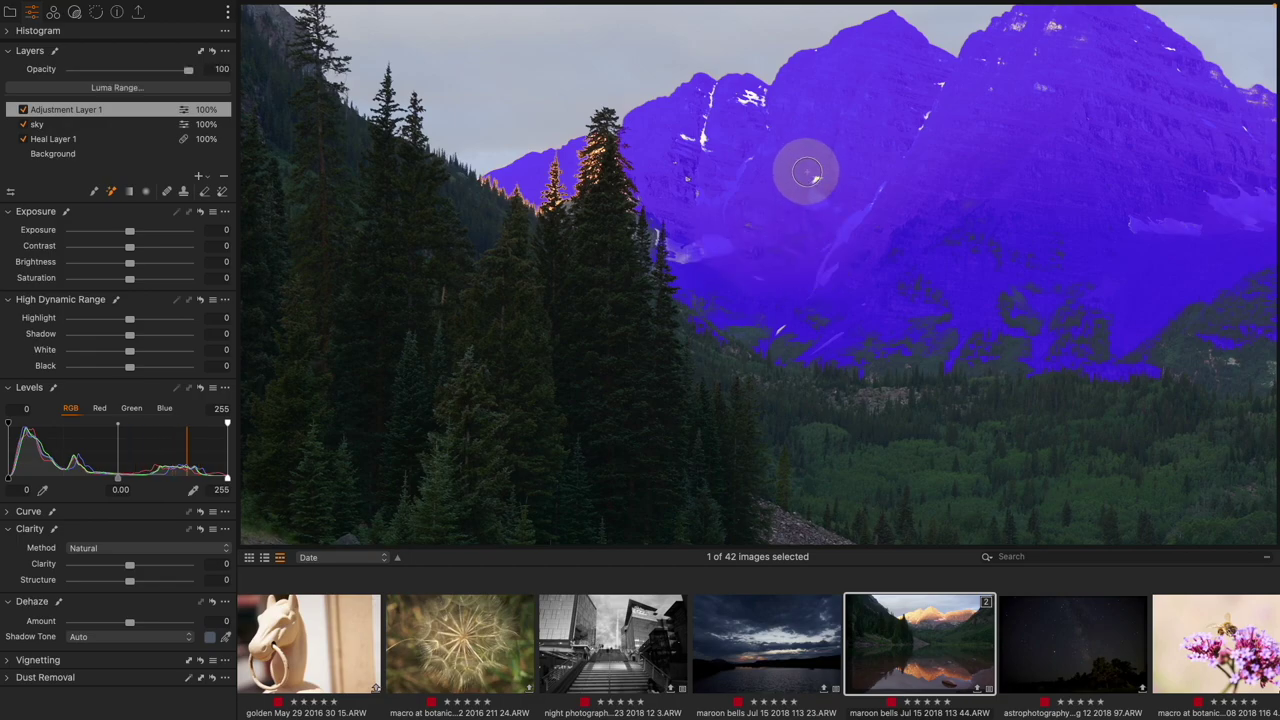
{"action": "left_click", "coordinate": [751, 103]}
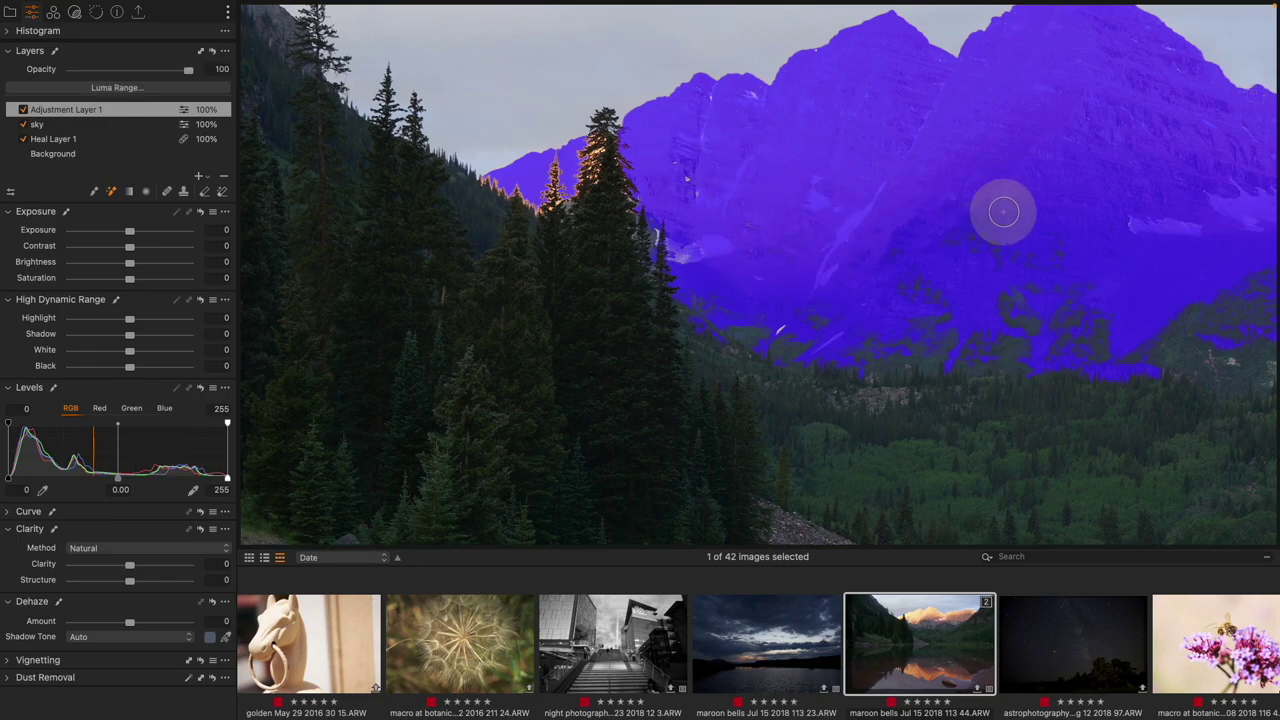
{"action": "left_click", "coordinate": [709, 256]}
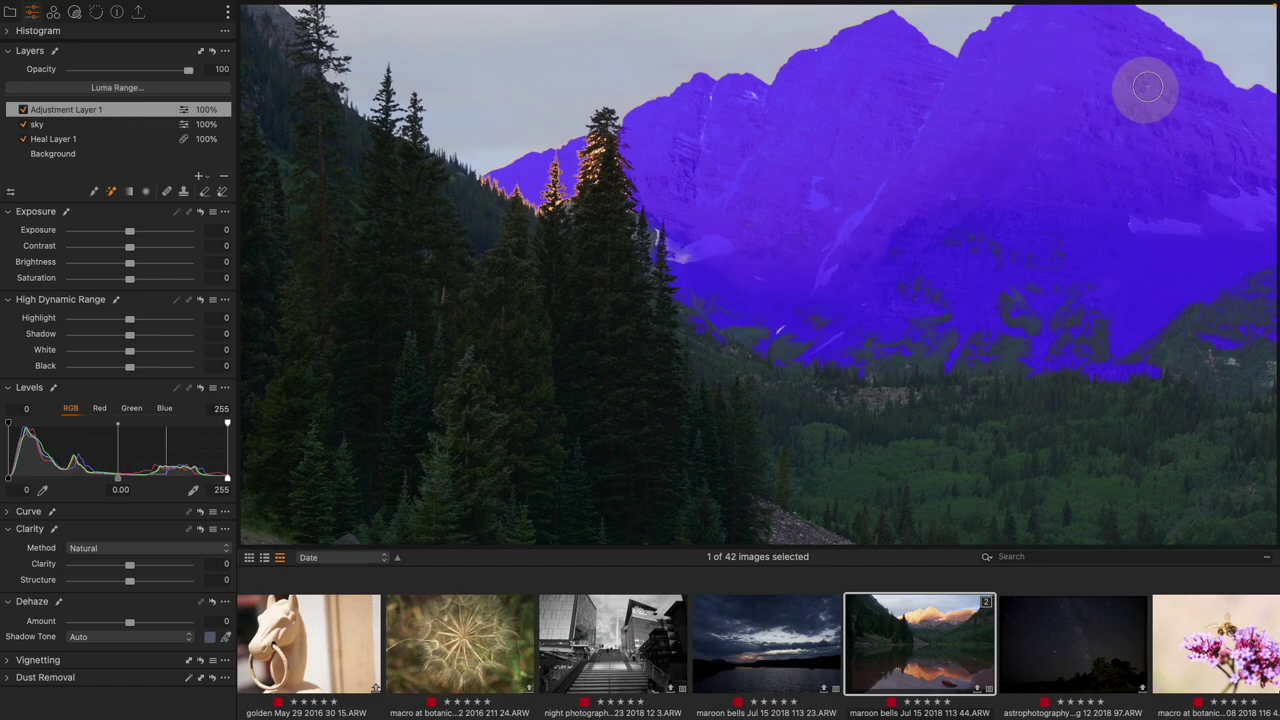
Step: Rename the mountain mask's adjustment layer as mt. range and hide the mask overlay
{"action": "left_click", "coordinate": [749, 108]}
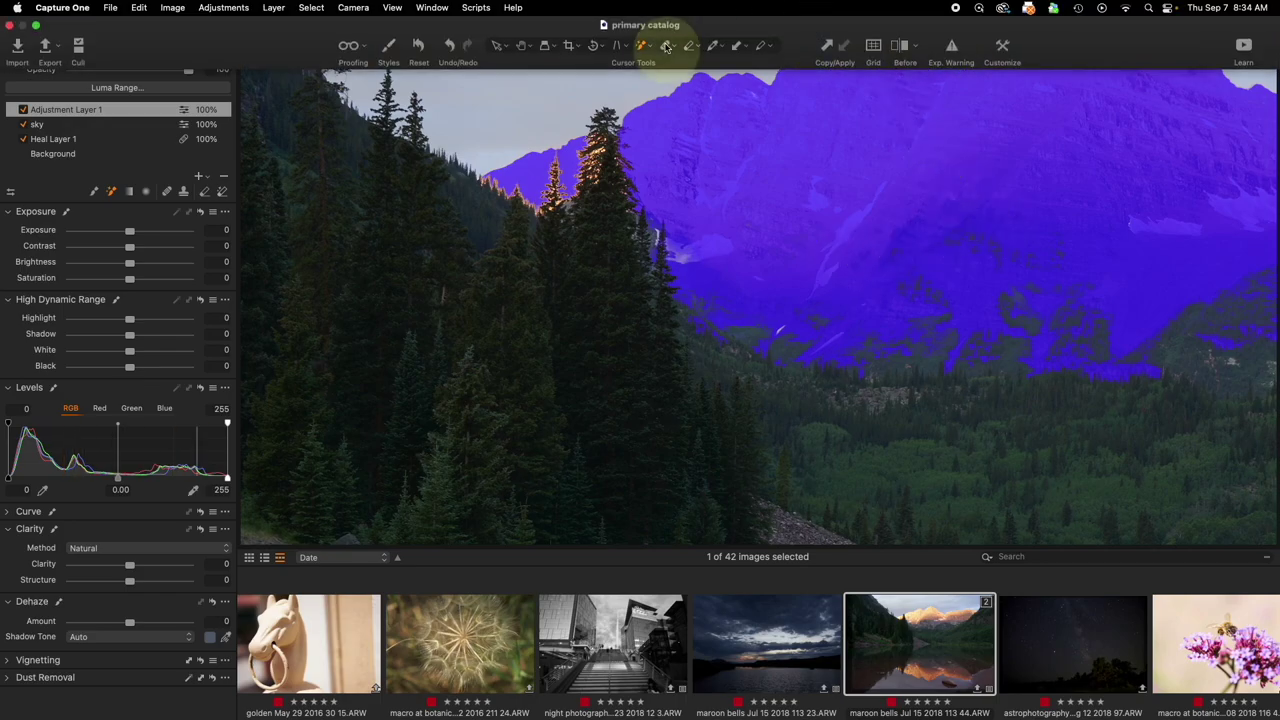
{"action": "scroll", "coordinate": [846, 187], "scroll_direction": "down", "scroll_amount": 5}
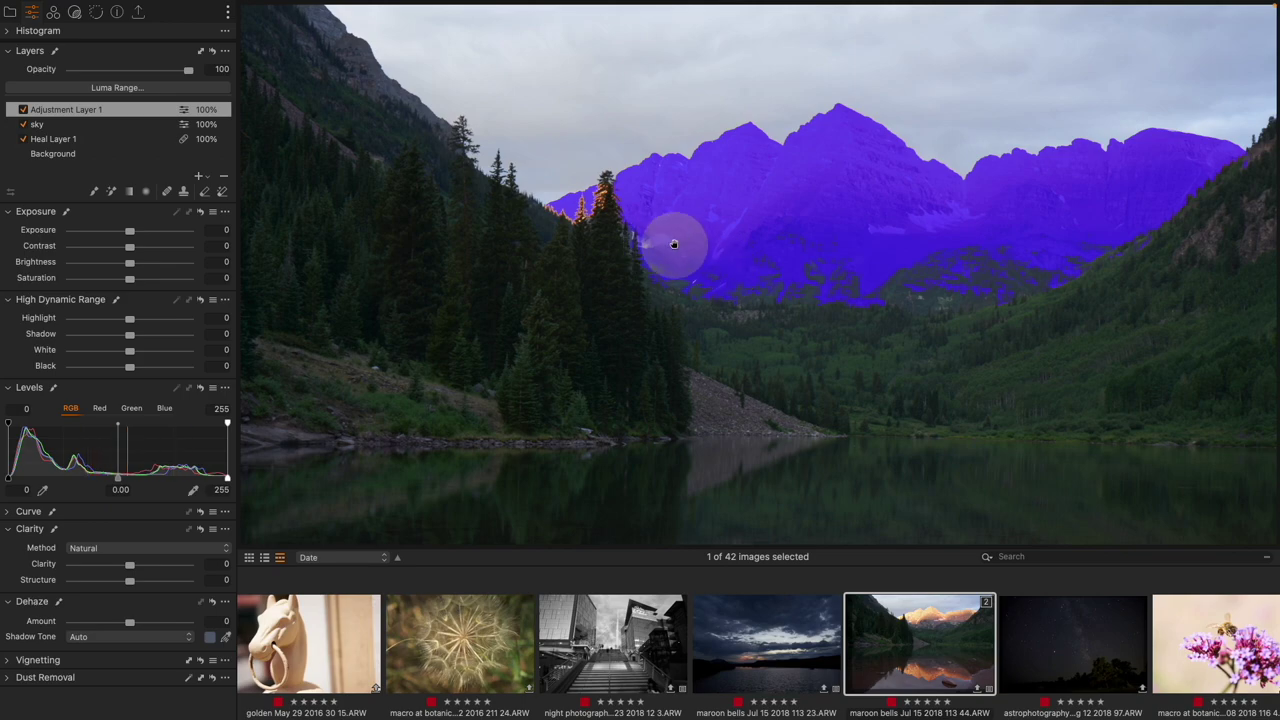
{"action": "left_click", "coordinate": [94, 191]}
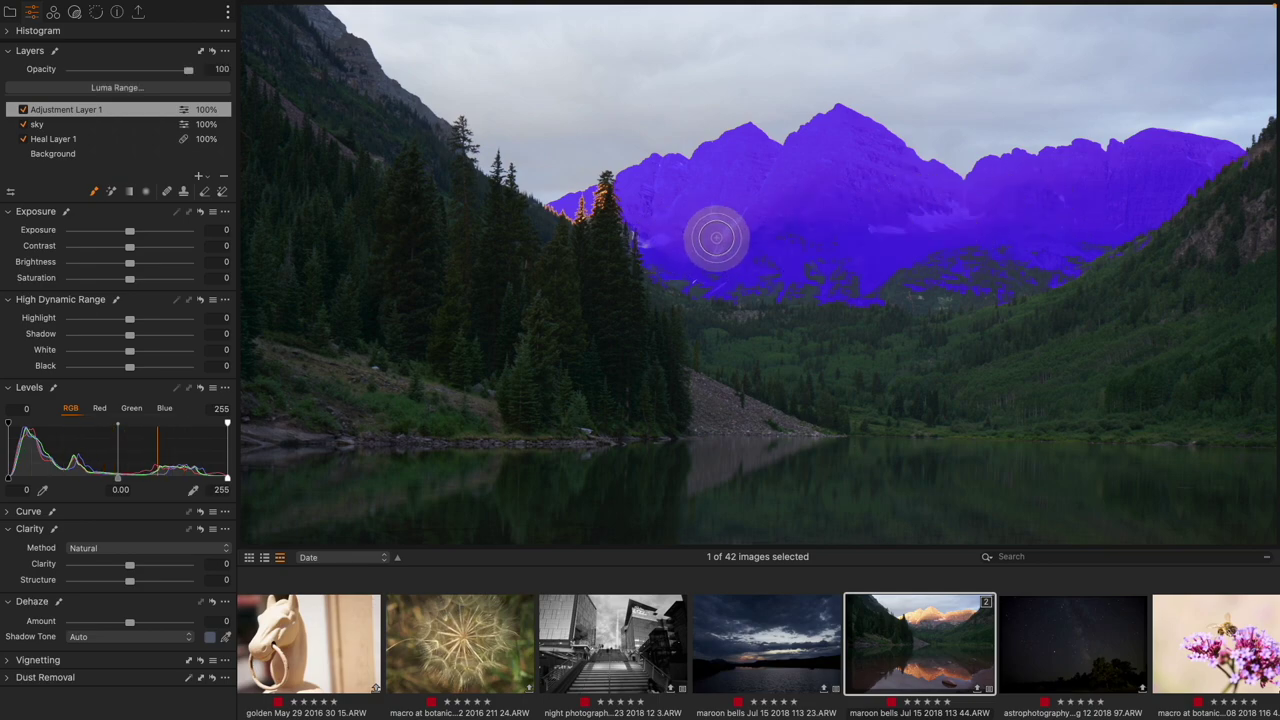
{"action": "right_click", "coordinate": [110, 111]}
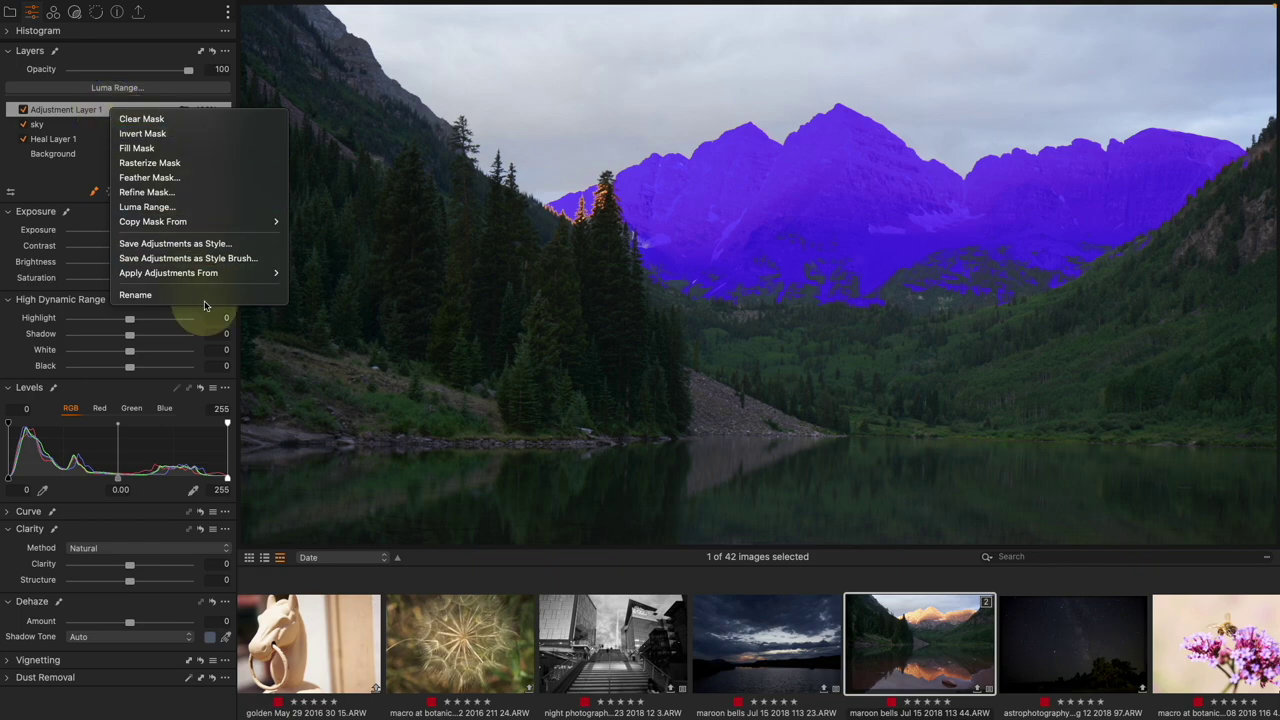
{"action": "left_click", "coordinate": [206, 295]}
{"action": "type", "text": "mt. range"}
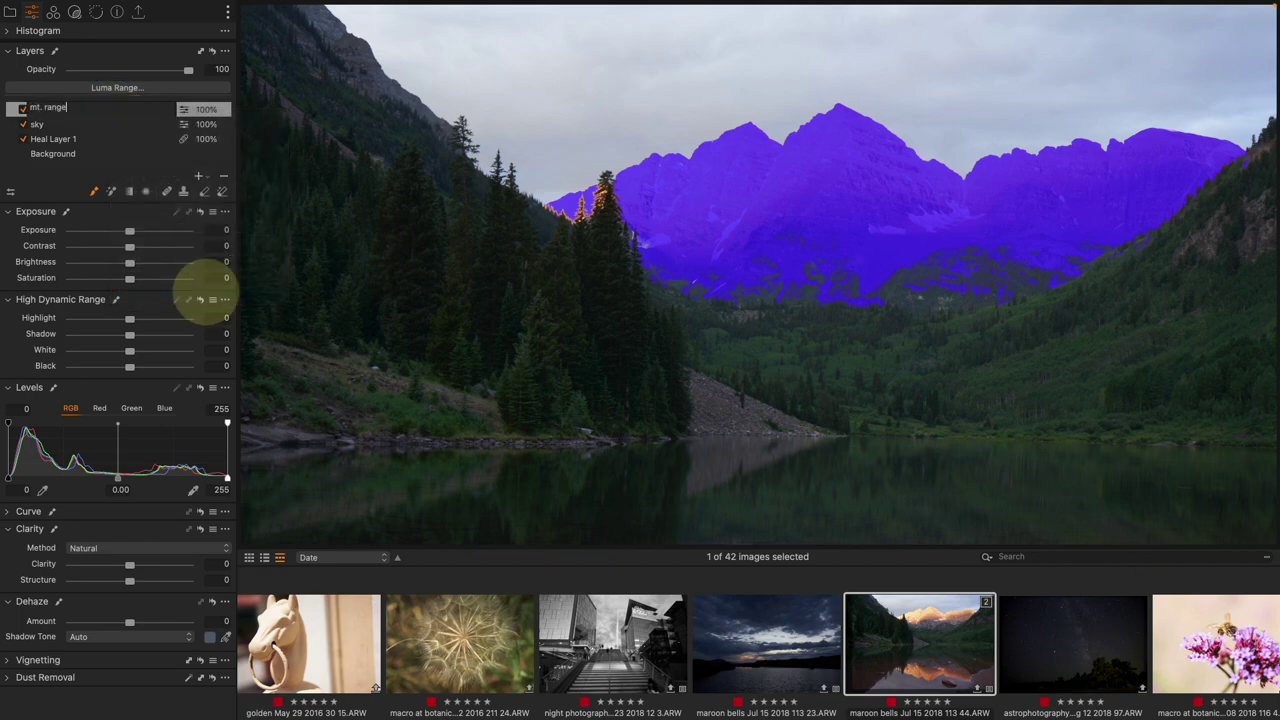
{"action": "key", "text": "Return"}
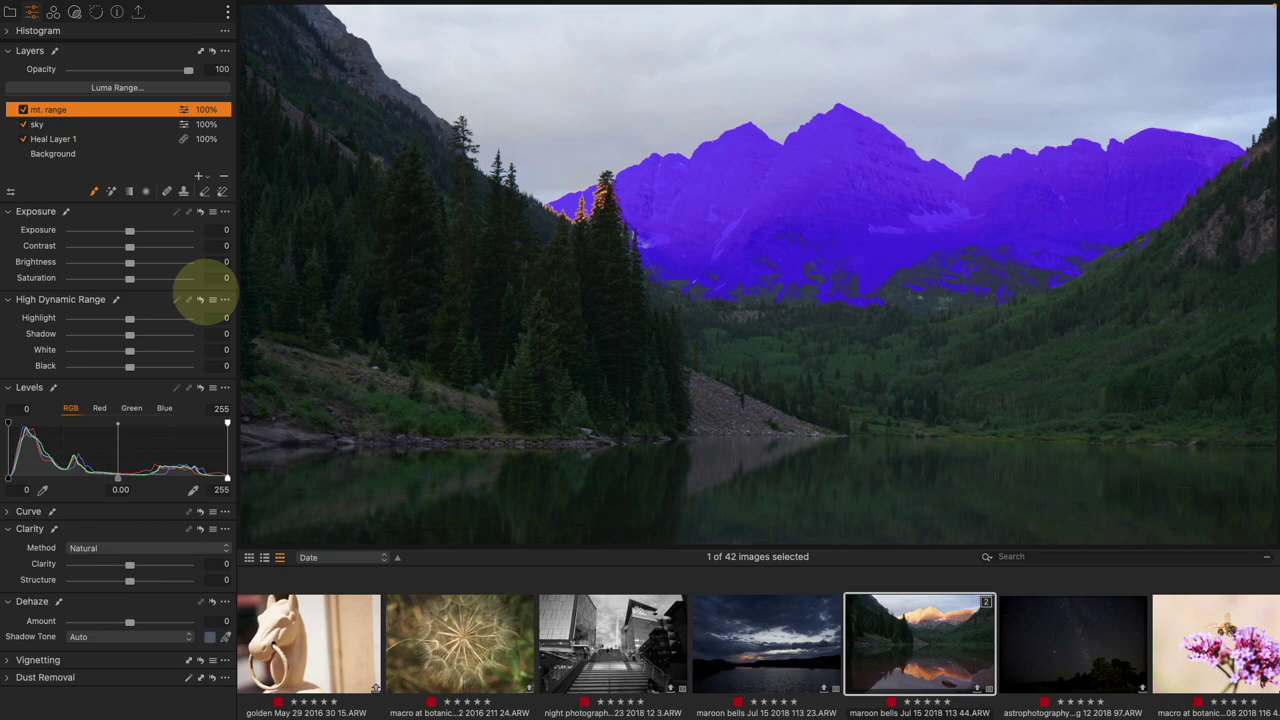
{"action": "scroll", "coordinate": [634, 289], "scroll_direction": "down", "scroll_amount": 2}
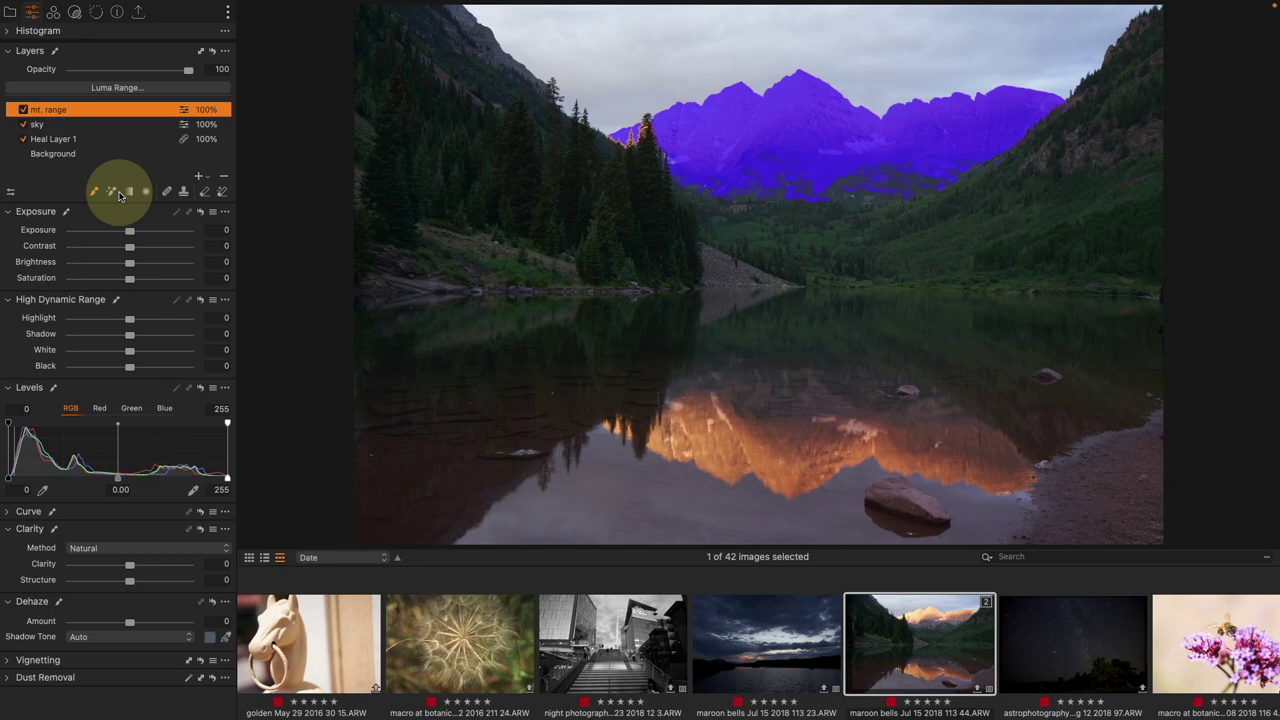
{"action": "key", "text": "m"}
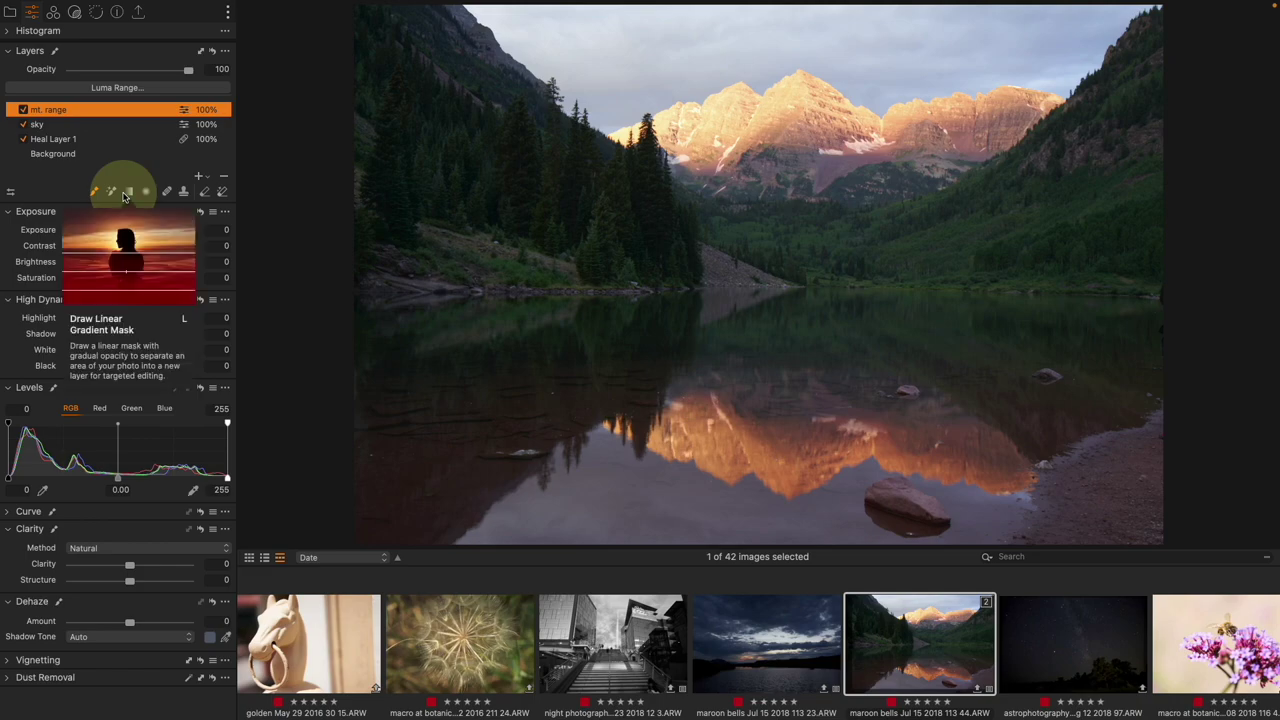
Step: Detach the Color Editor as a floating tool and collapse Black & White, White Balance and Base Characteristics
{"action": "left_click", "coordinate": [54, 14]}
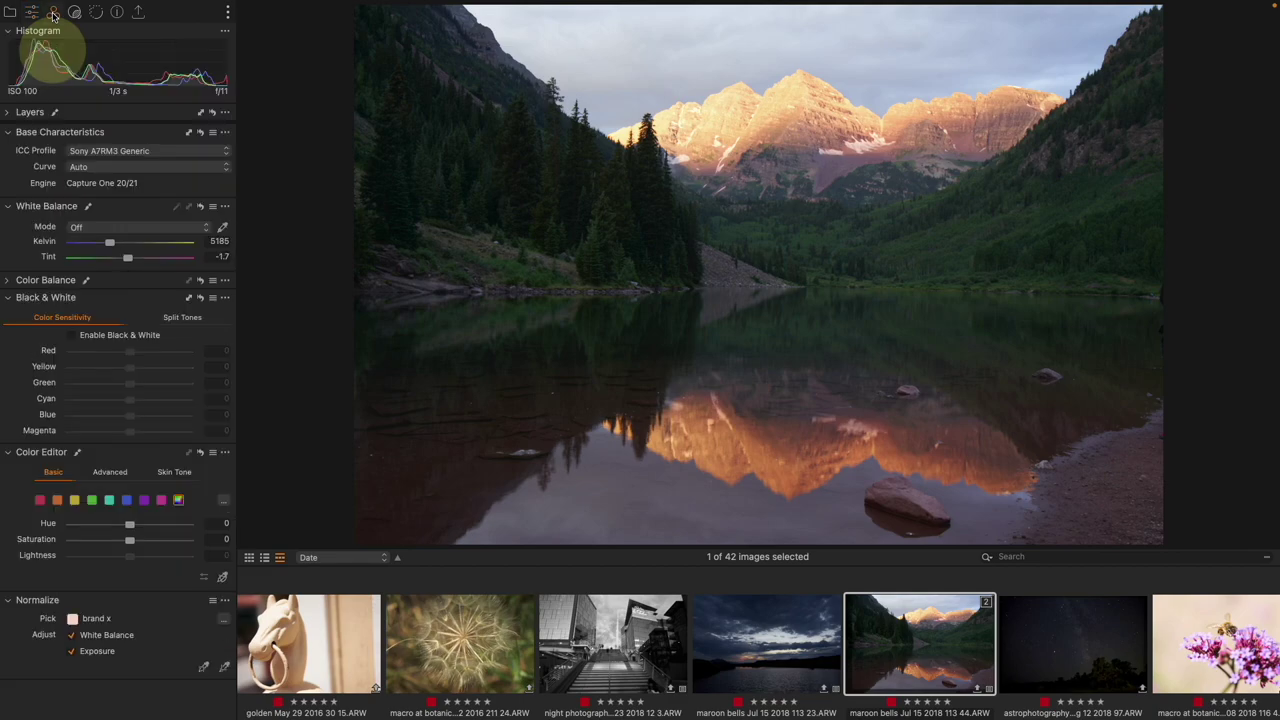
{"action": "left_click_drag", "start_coordinate": [105, 450], "coordinate": [378, 100]}
{"action": "left_click", "coordinate": [8, 297]}
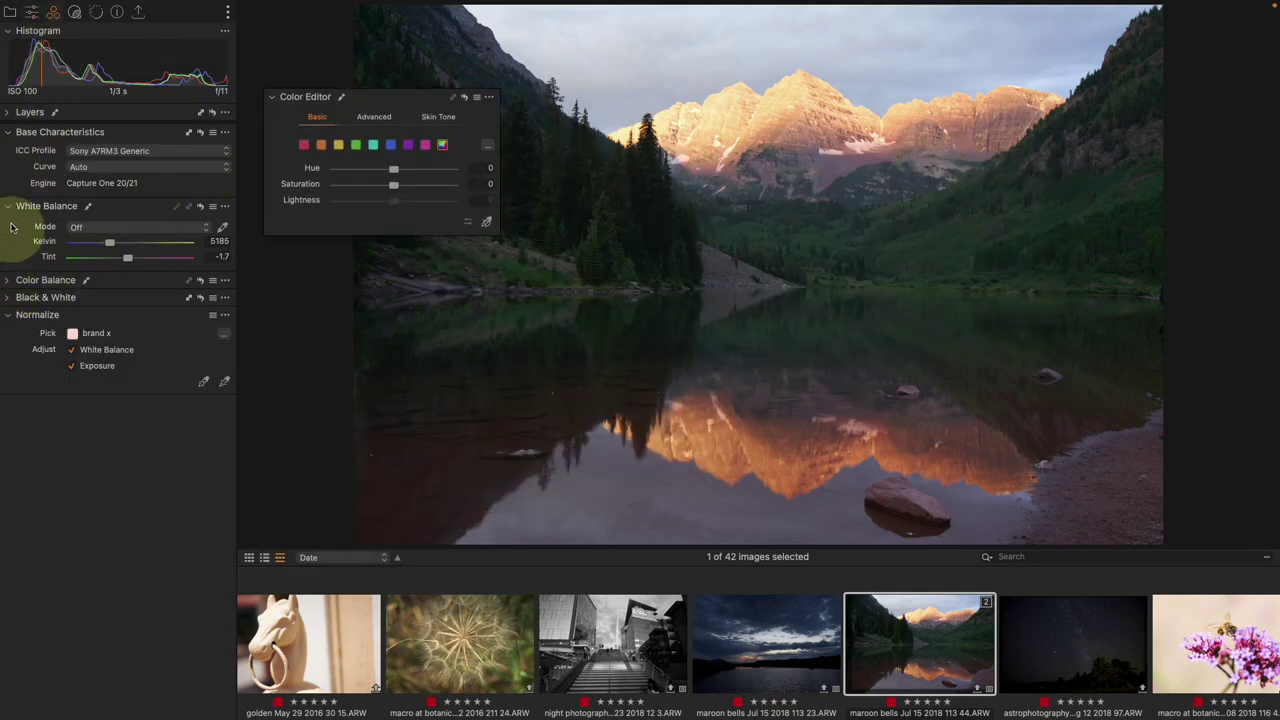
{"action": "left_click", "coordinate": [8, 206]}
{"action": "left_click", "coordinate": [8, 133]}
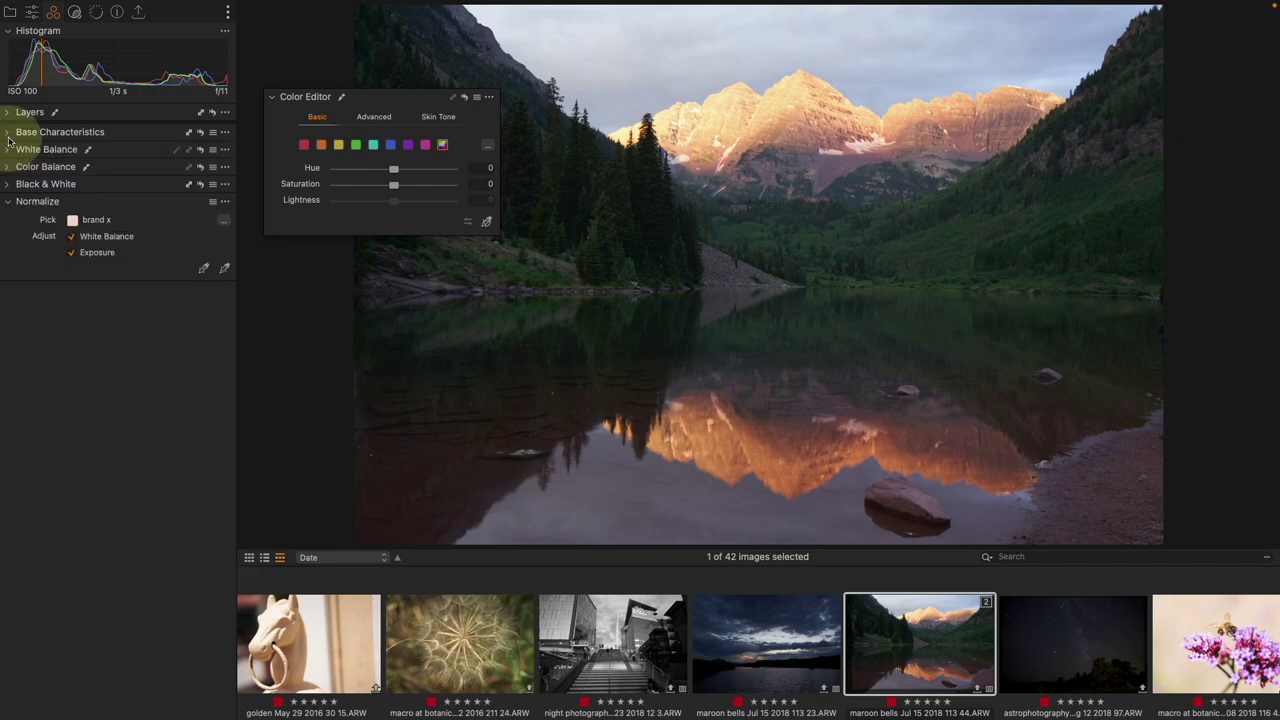
Step: Sample the green hillside with the advanced Color Editor, extend the range to full saturation and view the selected color range
{"action": "left_click", "coordinate": [380, 118]}
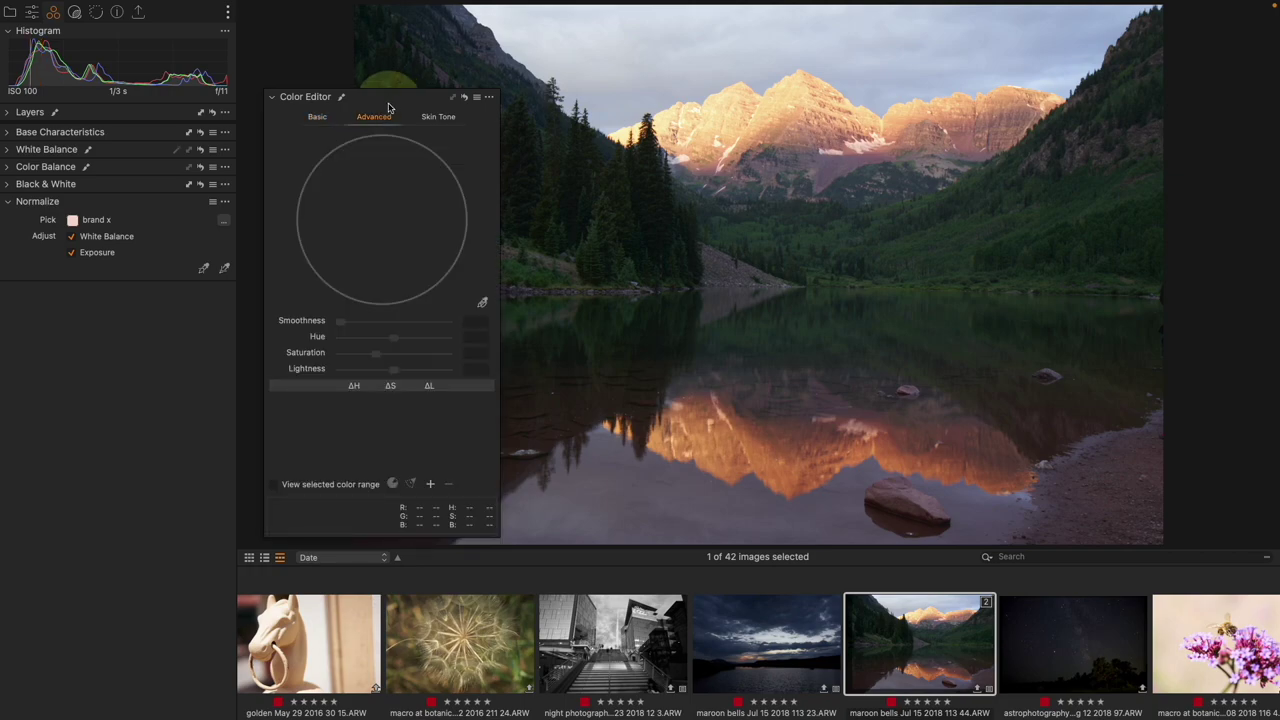
{"action": "left_click_drag", "start_coordinate": [380, 97], "coordinate": [436, 107]}
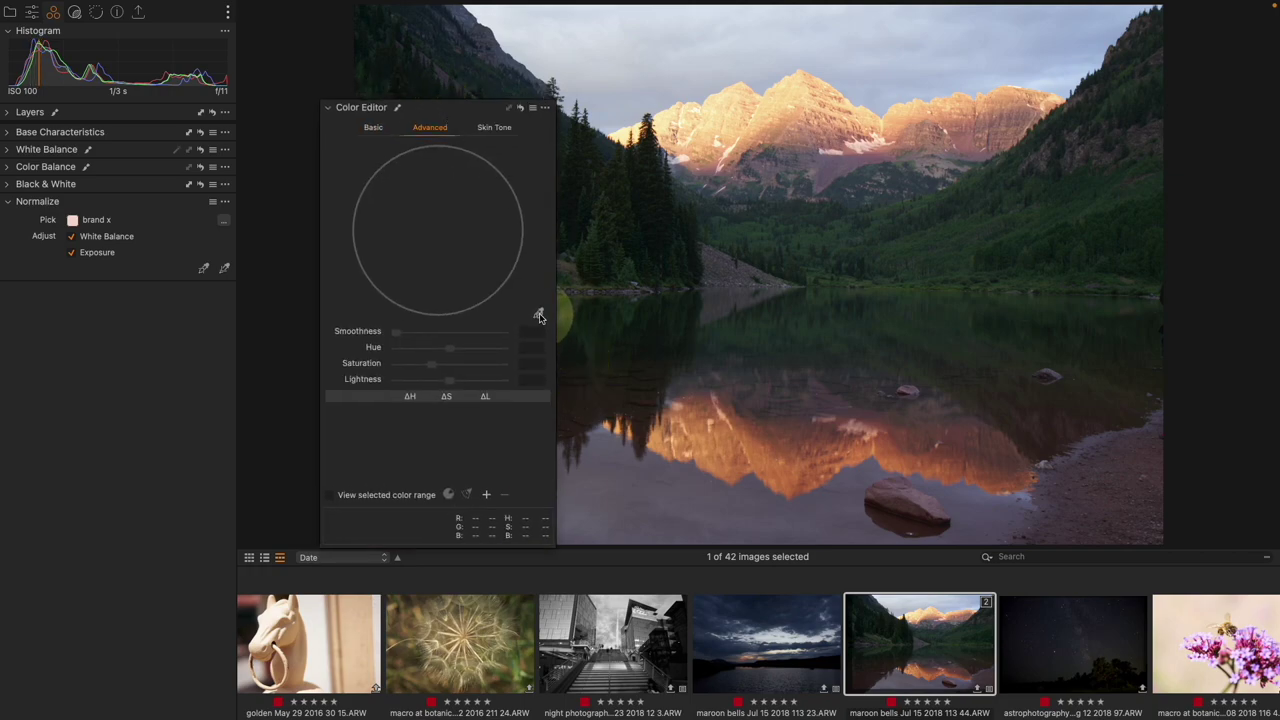
{"action": "left_click", "coordinate": [538, 316]}
{"action": "left_click", "coordinate": [981, 236]}
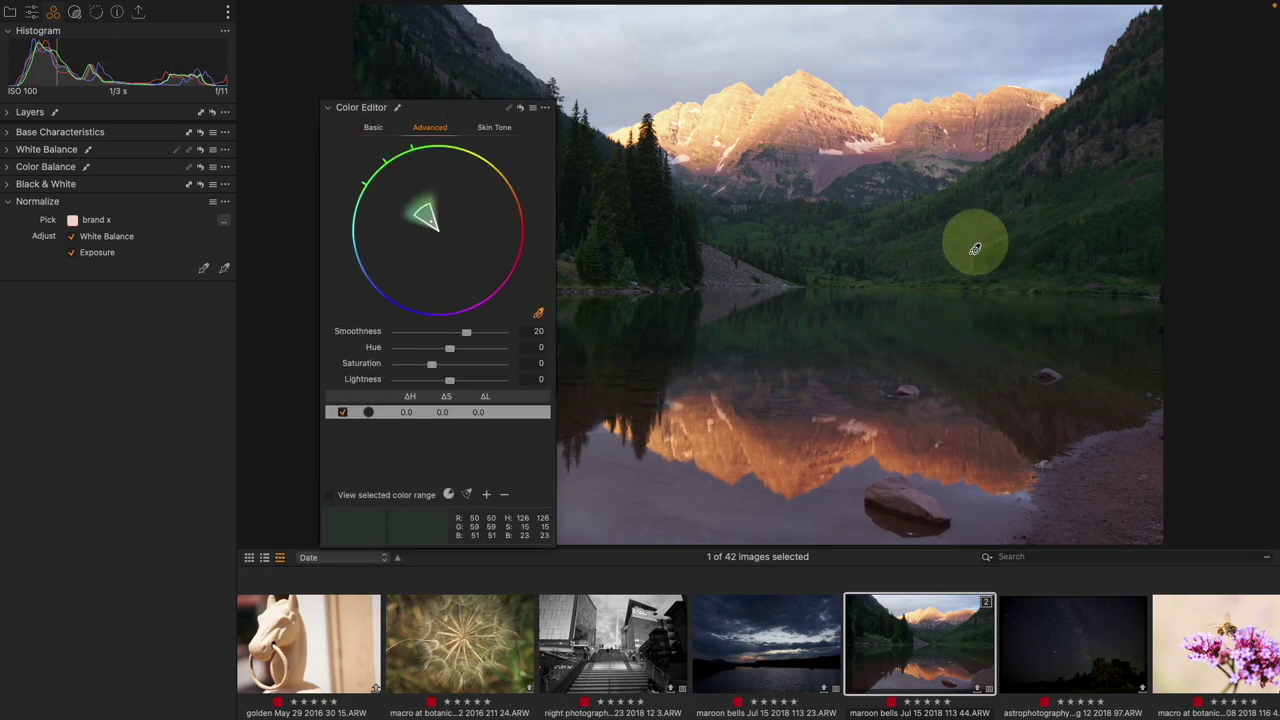
{"action": "left_click_drag", "start_coordinate": [437, 112], "coordinate": [440, 87]}
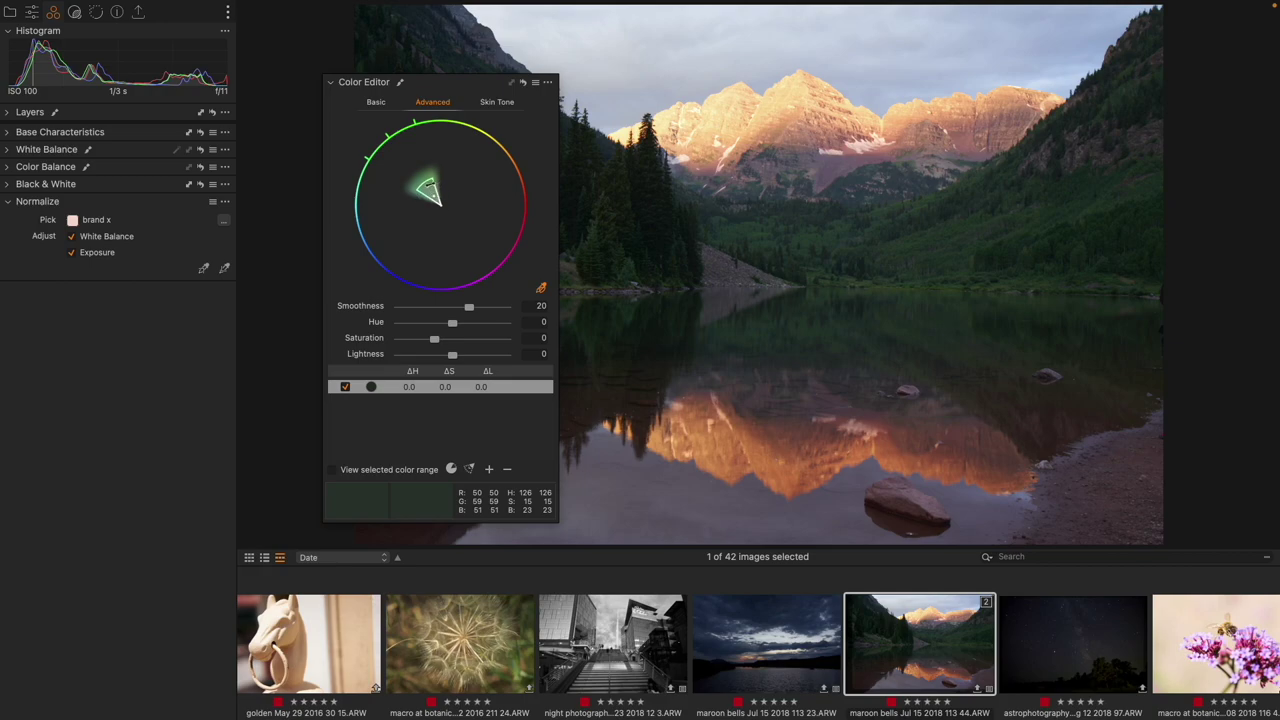
{"action": "left_click_drag", "start_coordinate": [421, 177], "coordinate": [384, 128]}
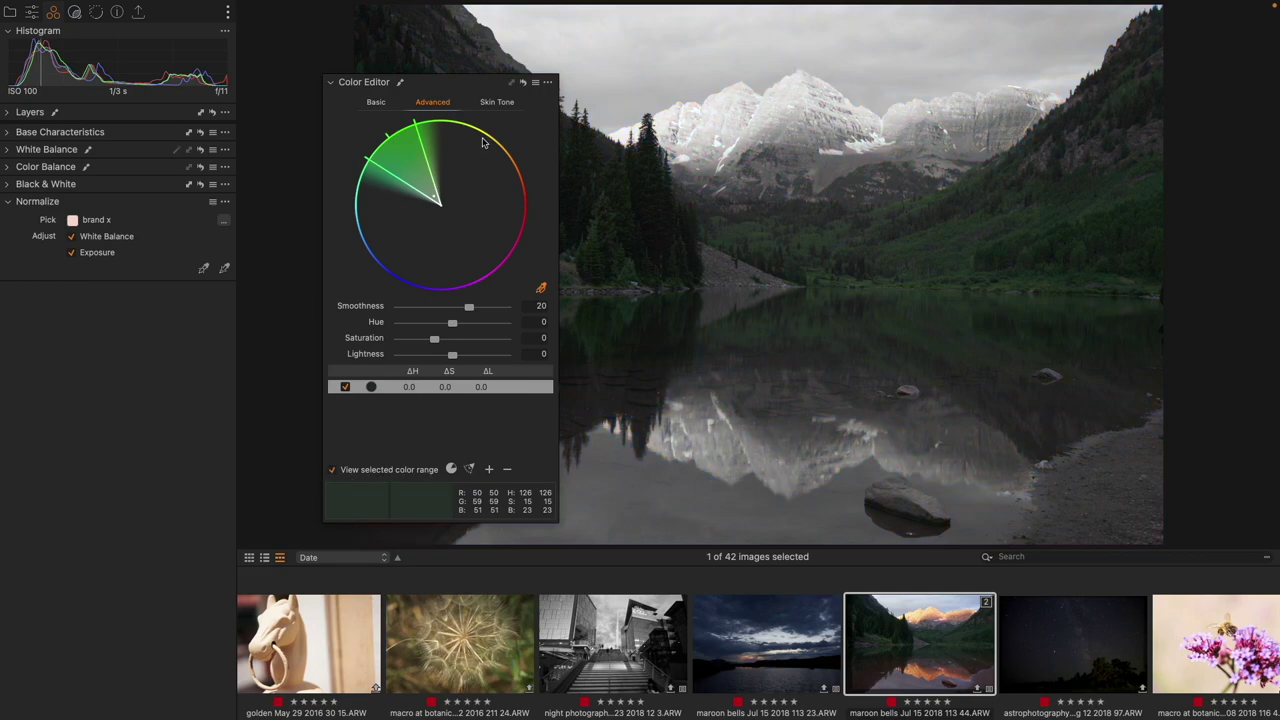
Step: Dock the Color Editor below Base Characteristics and widen the green color range toward yellow and teal
{"action": "left_click_drag", "start_coordinate": [450, 82], "coordinate": [533, 91]}
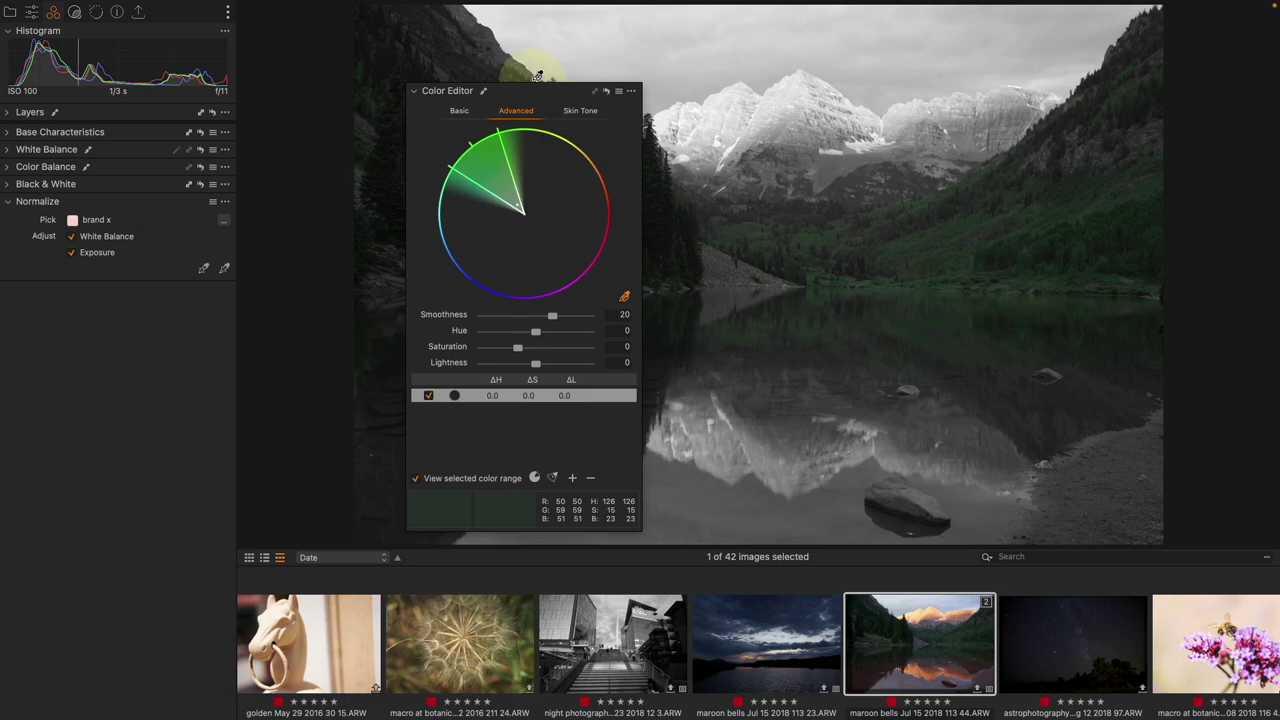
{"action": "left_click_drag", "start_coordinate": [532, 96], "coordinate": [188, 150]}
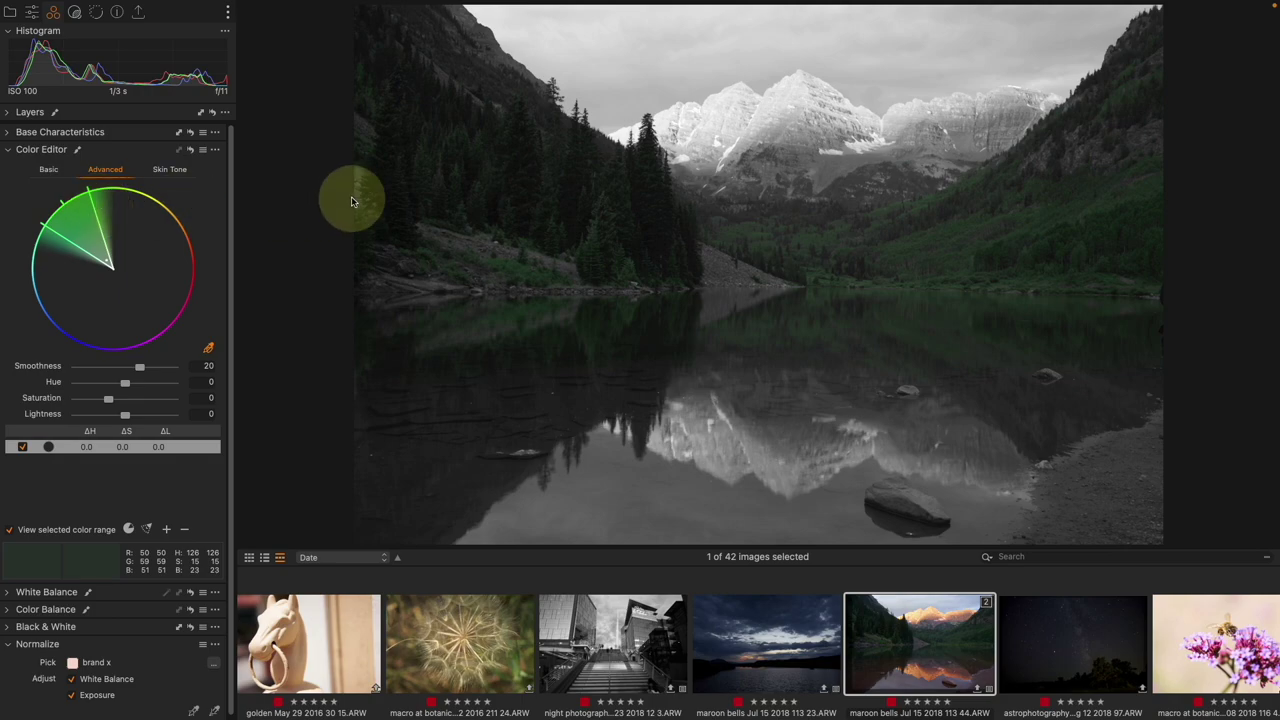
{"action": "left_click_drag", "start_coordinate": [92, 203], "coordinate": [107, 203]}
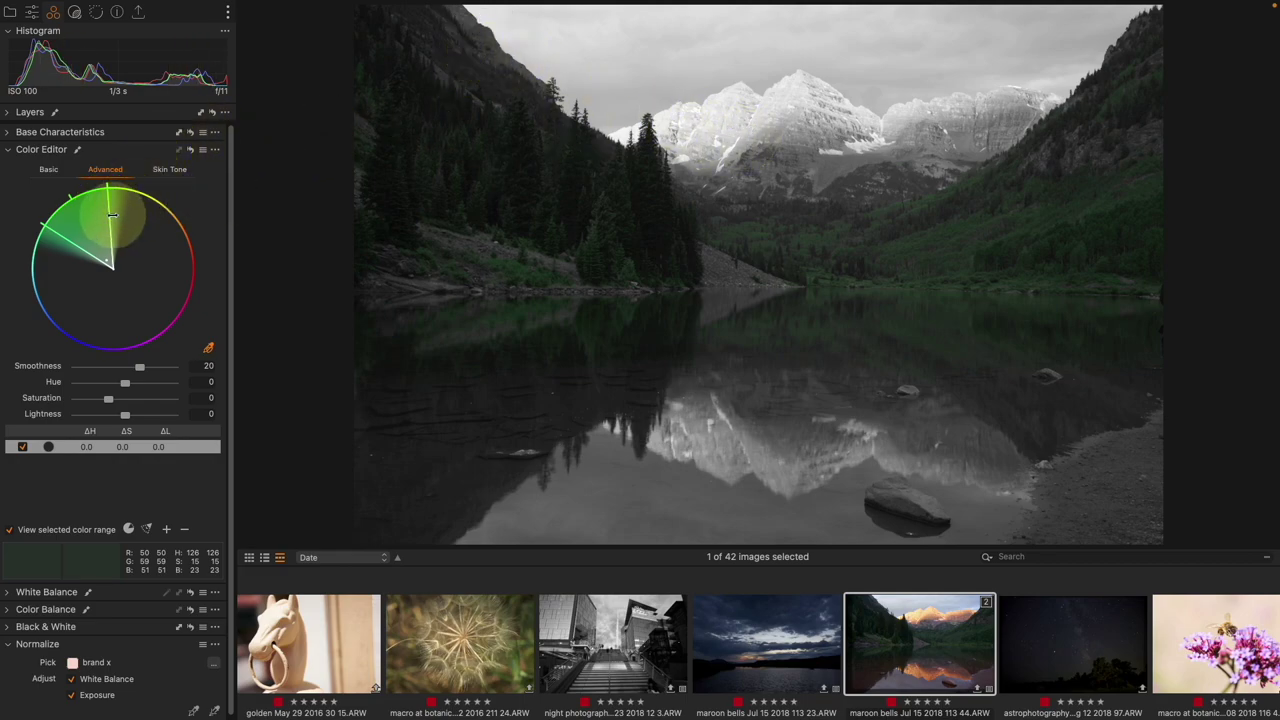
{"action": "left_click_drag", "start_coordinate": [110, 207], "coordinate": [135, 214]}
{"action": "mouse_move", "coordinate": [59, 235]}
{"action": "left_mouse_down"}
{"action": "mouse_move", "coordinate": [63, 283]}
{"action": "mouse_move", "coordinate": [68, 254]}
{"action": "left_mouse_up"}
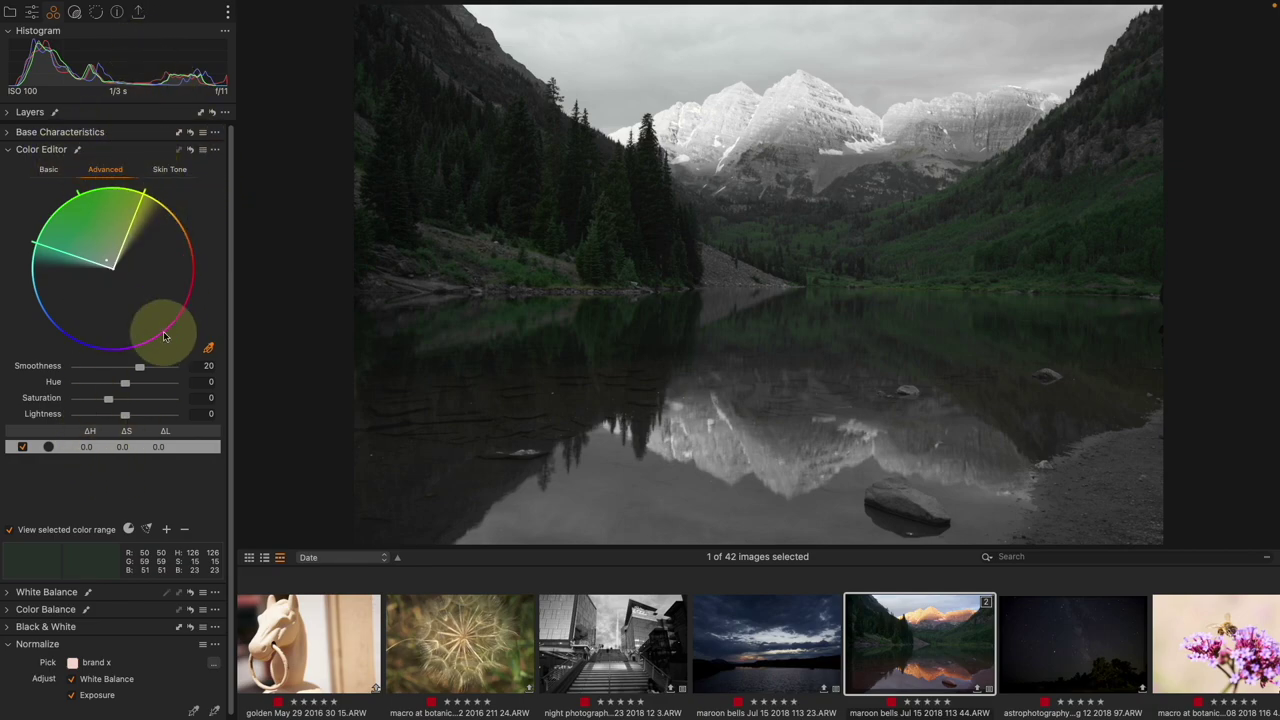
Step: Set the green range's hue to 1.8, saturation to 19.8 and lightness to -1.8, and create a masked layer from the selection
{"action": "left_click_drag", "start_coordinate": [128, 384], "coordinate": [124, 418]}
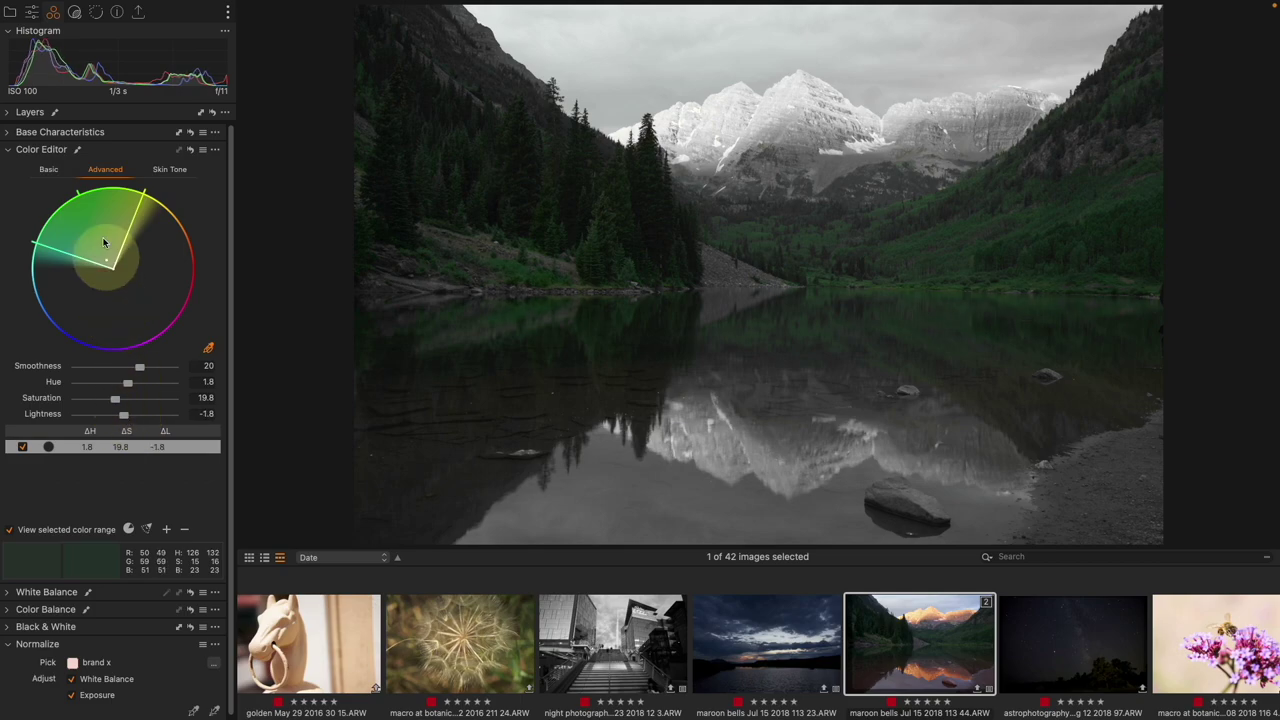
{"action": "left_click", "coordinate": [214, 150]}
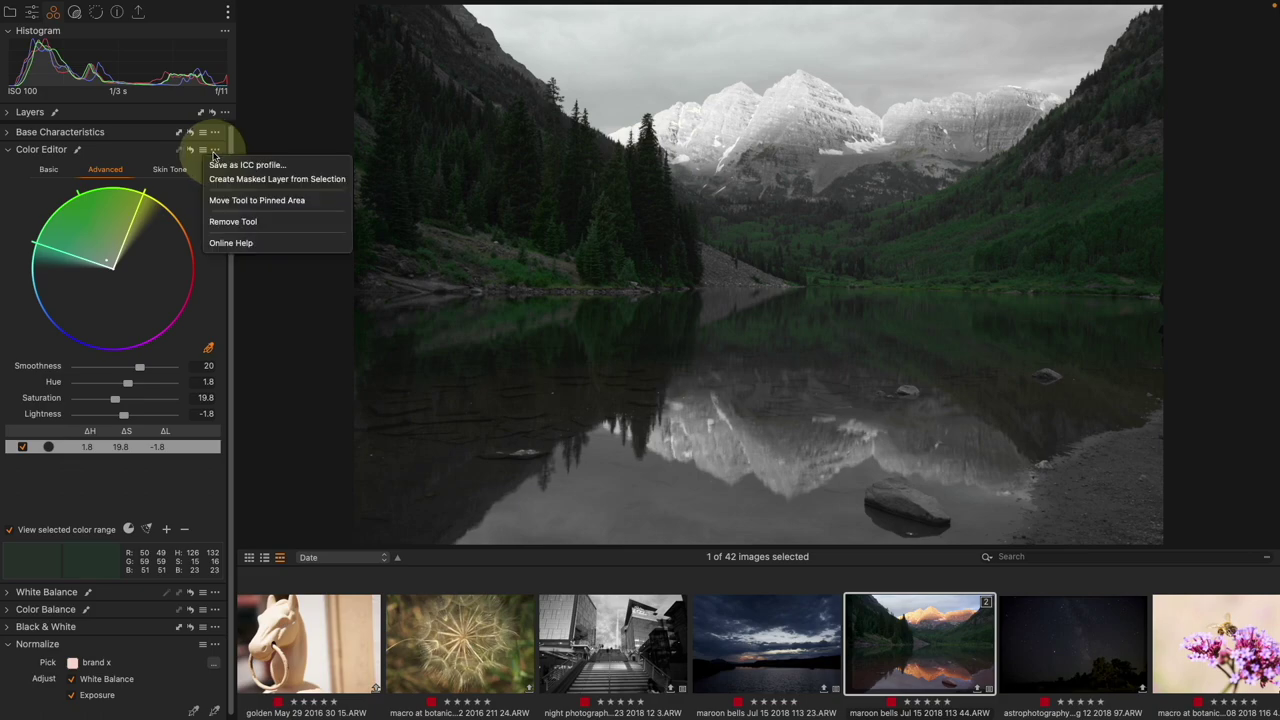
{"action": "left_click", "coordinate": [307, 184]}
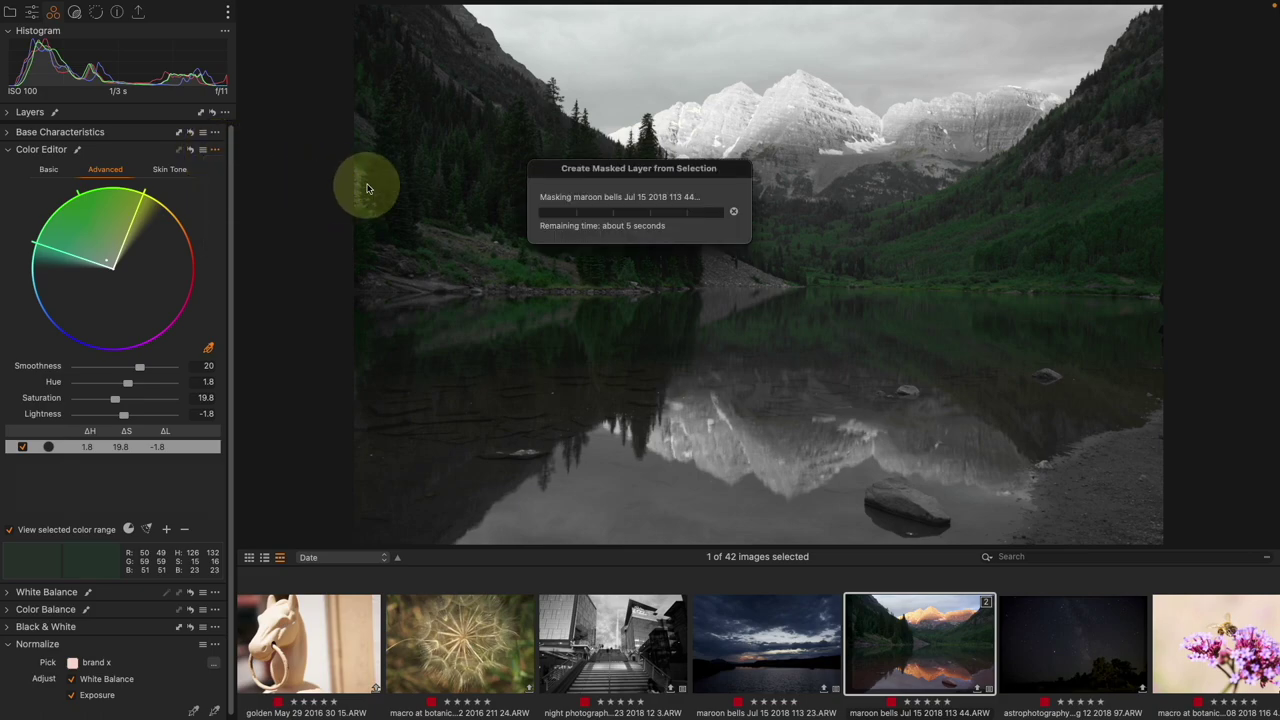
{"action": "left_click", "coordinate": [134, 113]}
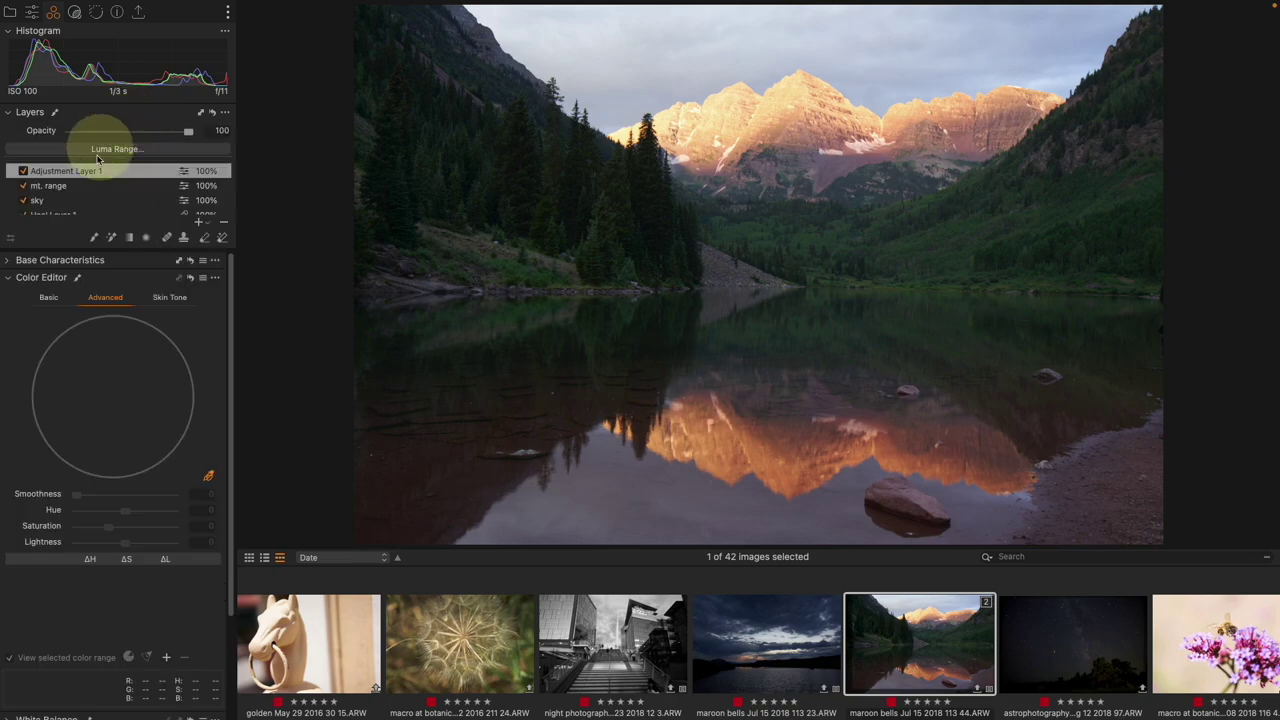
{"action": "key", "text": "m"}
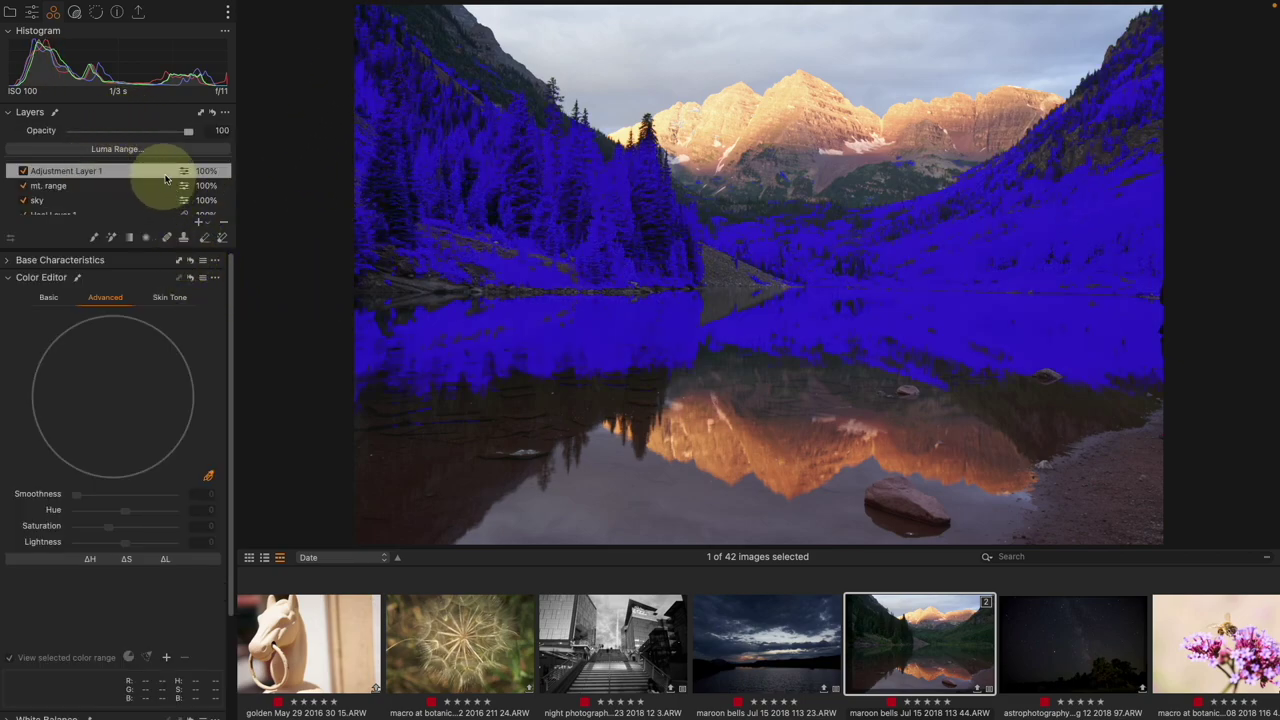
Step: Rename the new masked layer covering the trees and hillsides as green
{"action": "right_click", "coordinate": [123, 177]}
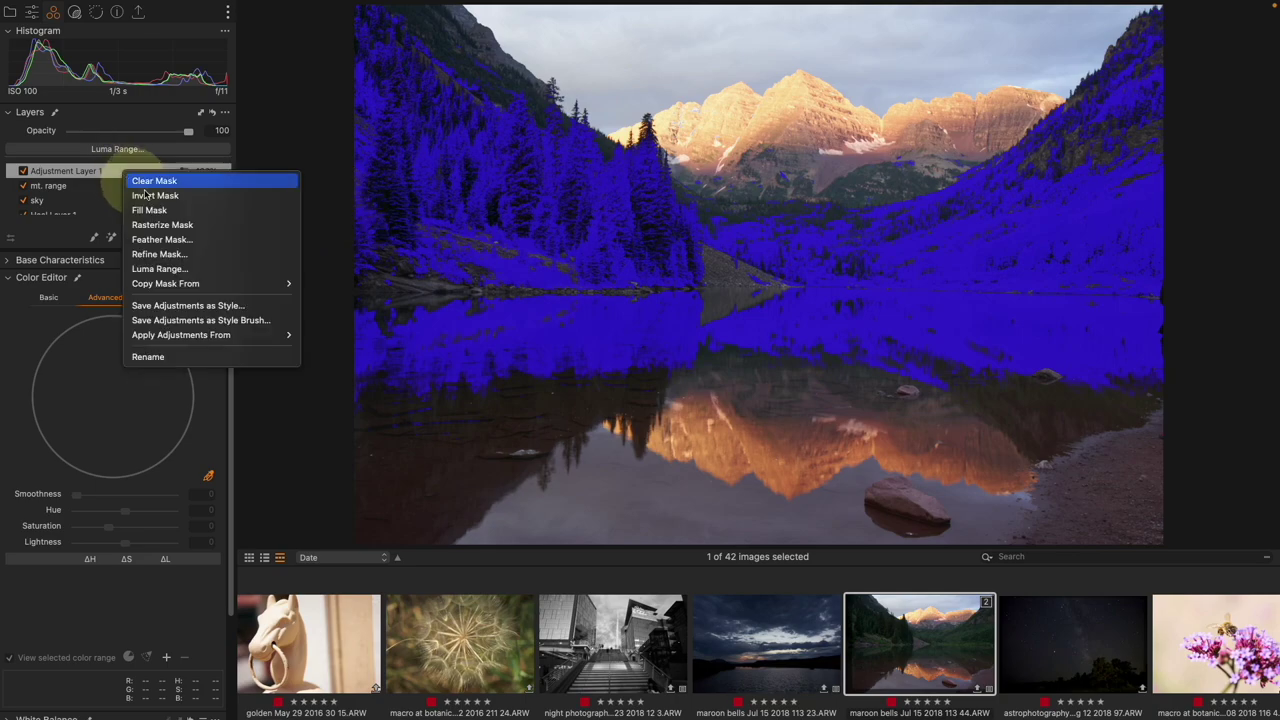
{"action": "left_click", "coordinate": [213, 358]}
{"action": "type", "text": "s"}
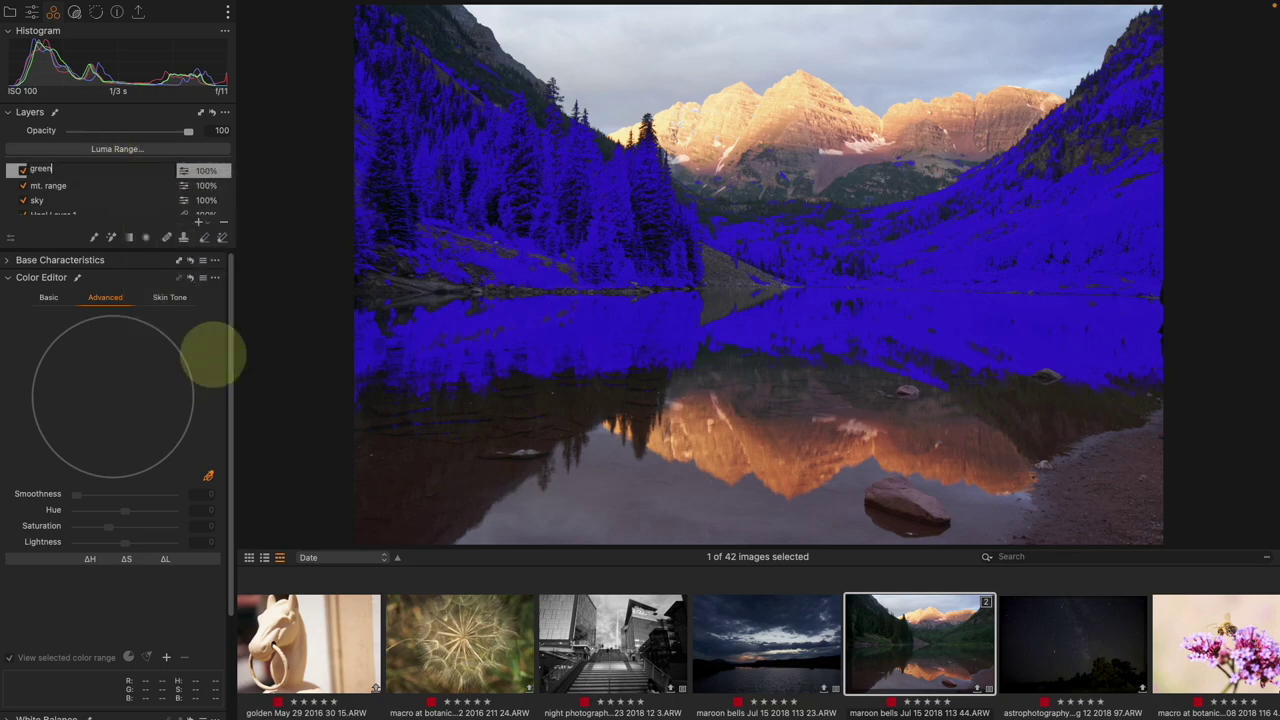
{"action": "key", "text": "Return"}
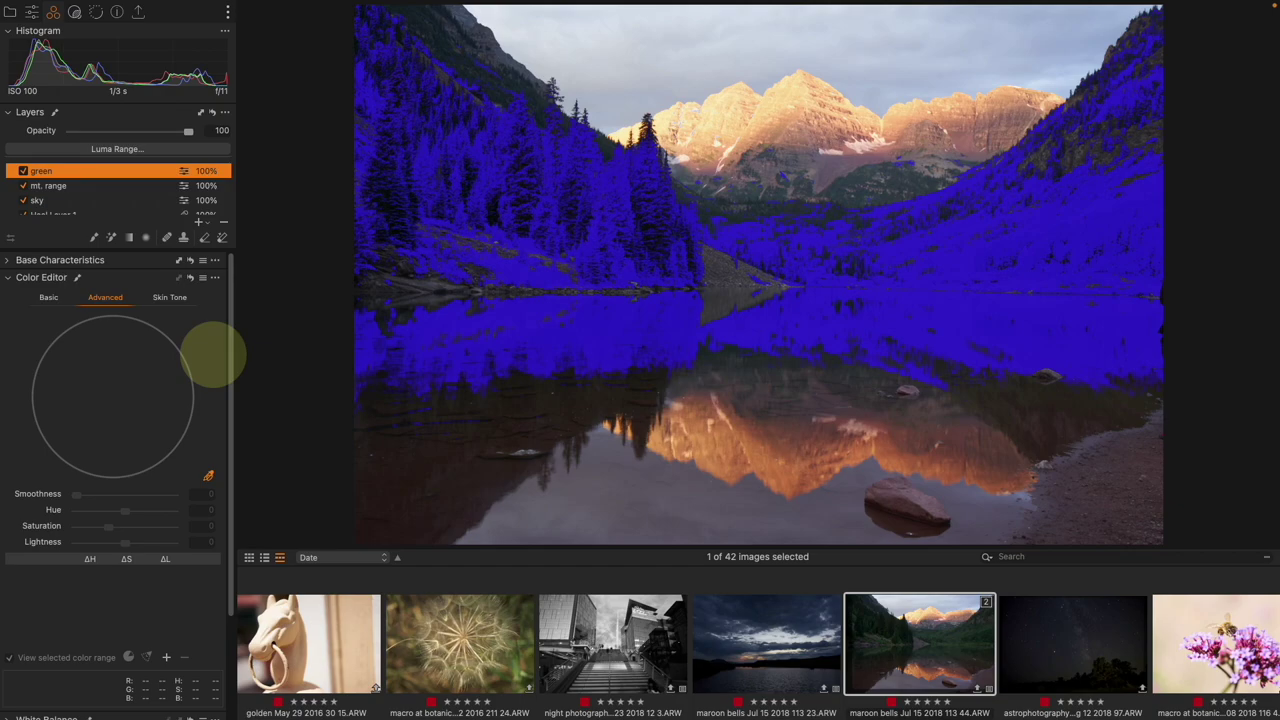
Step: Select the Background layer and apply automatic adjustments to Exposure, High Dynamic Range and Levels
{"action": "left_click", "coordinate": [134, 298]}
{"action": "left_click", "coordinate": [432, 346]}
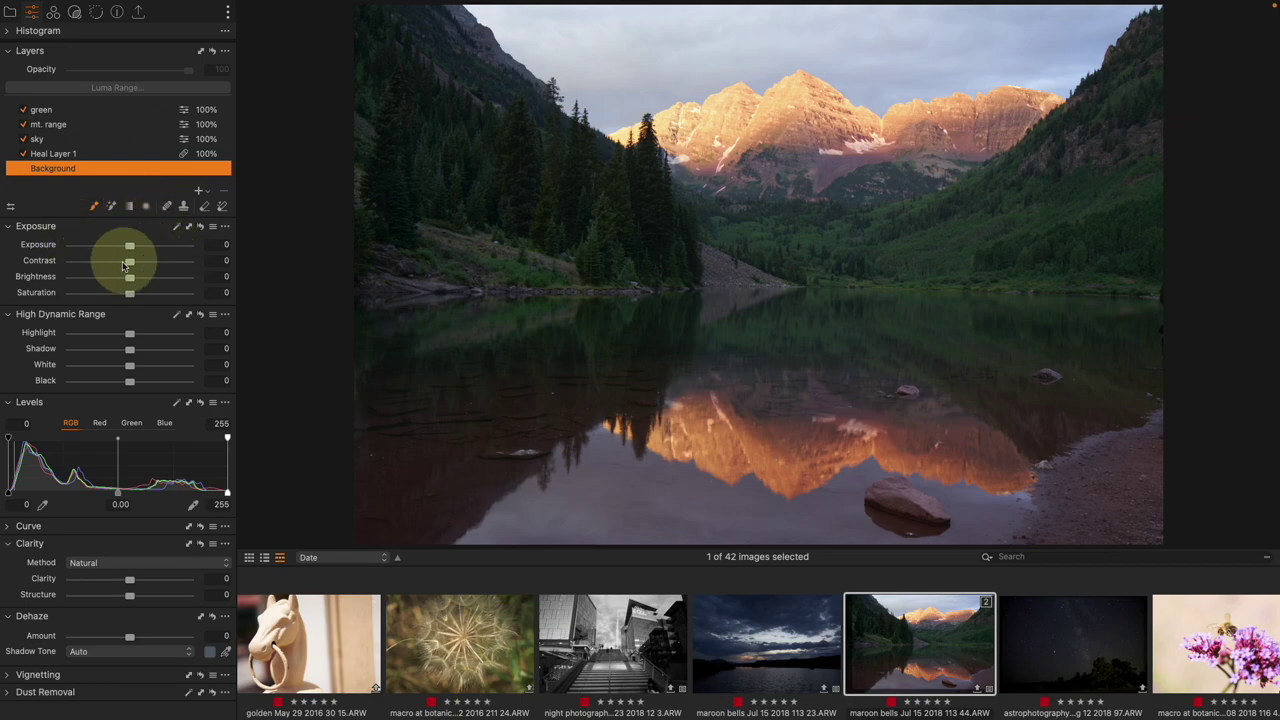
{"action": "left_click", "coordinate": [48, 226]}
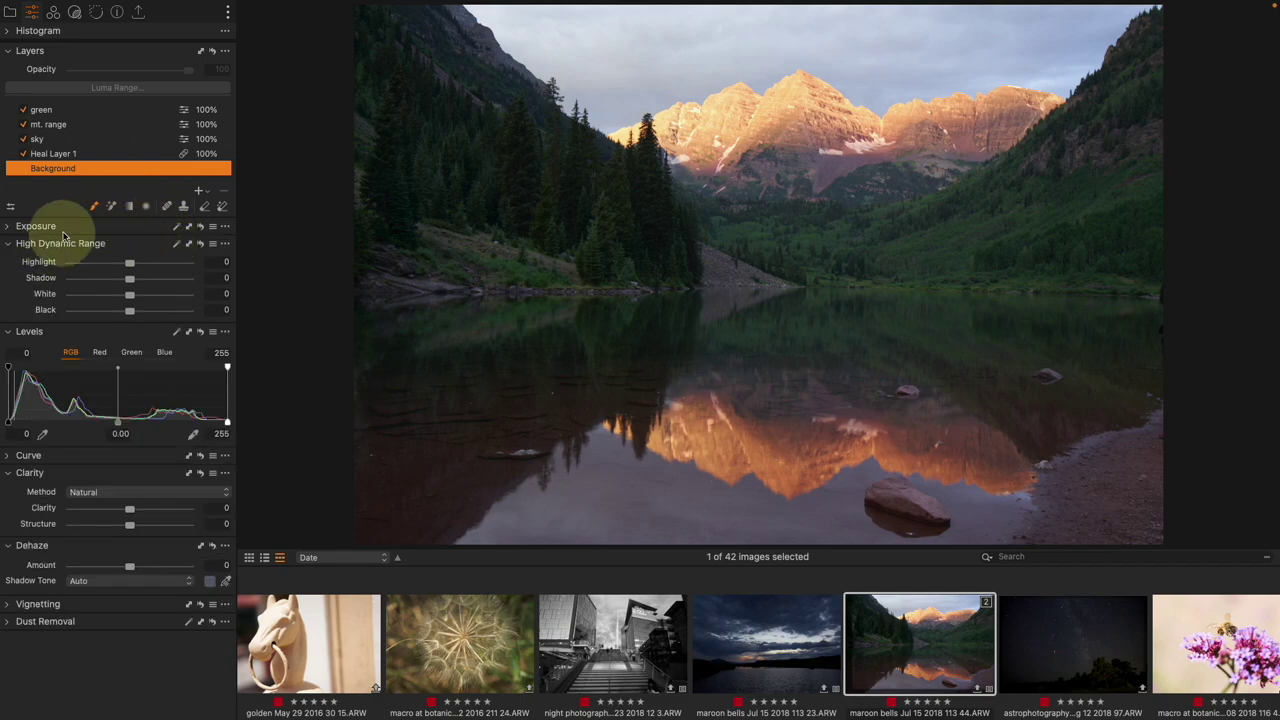
{"action": "left_click", "coordinate": [112, 228]}
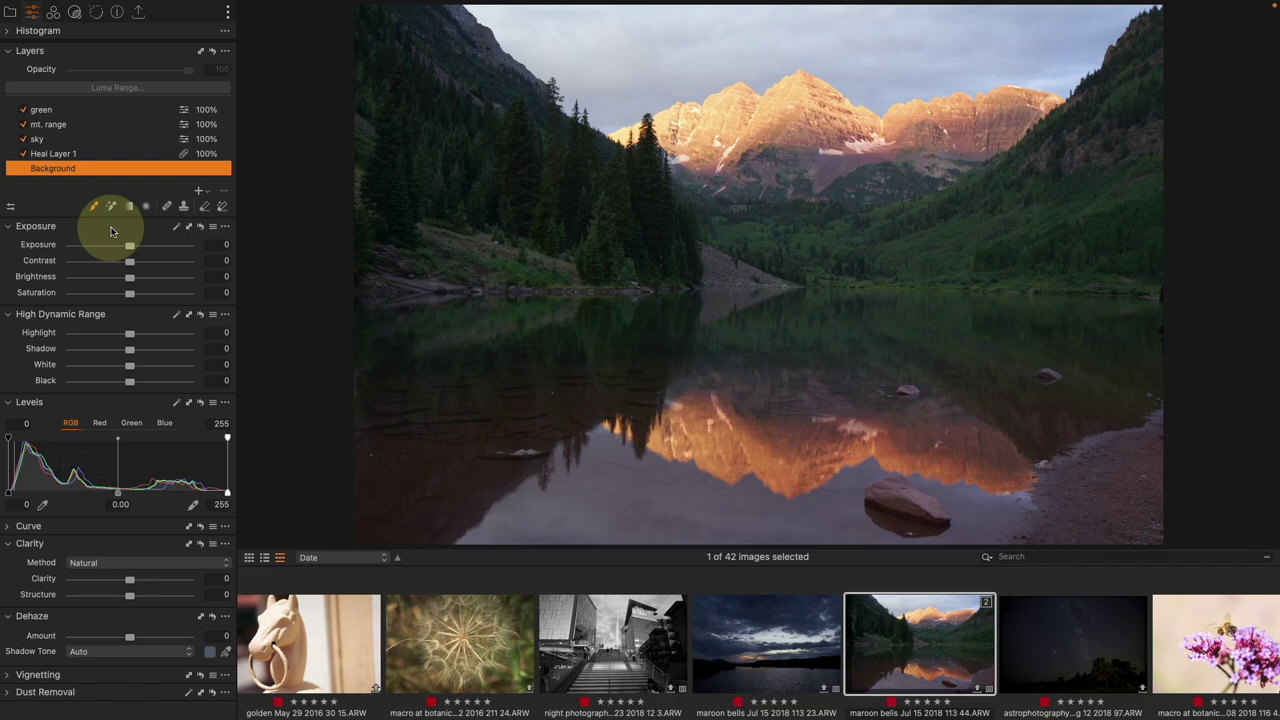
{"action": "left_click", "coordinate": [178, 230]}
{"action": "left_click", "coordinate": [177, 314]}
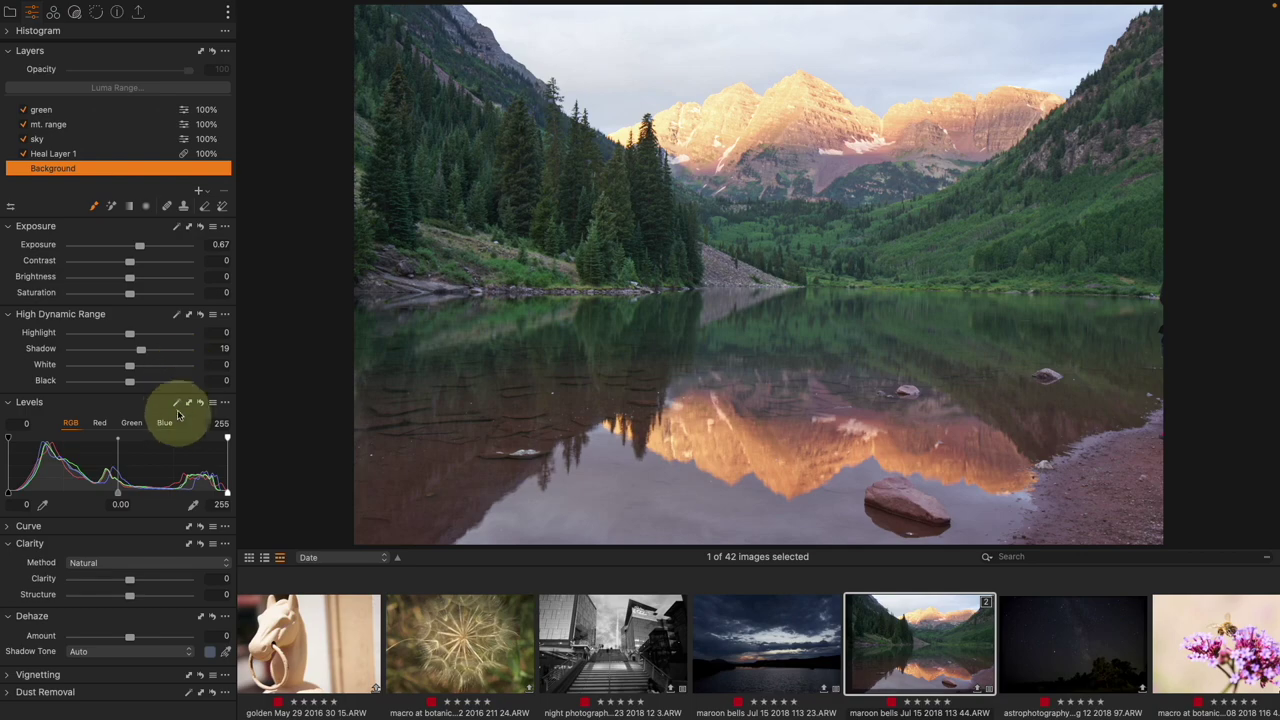
{"action": "left_click", "coordinate": [177, 402]}
Step: Reset the Background layer's Exposure value to 0 and set Brightness to 7, Black to -14 and Clarity to 13
{"action": "double_click", "coordinate": [141, 247]}
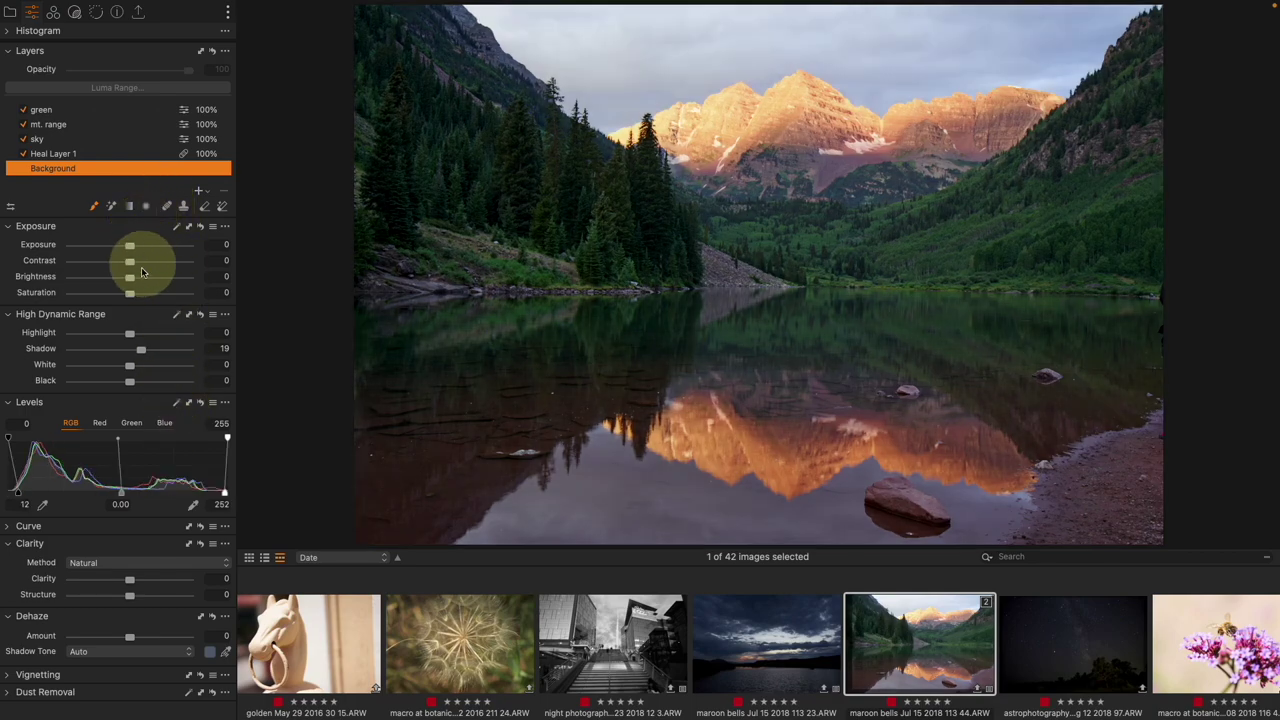
{"action": "mouse_move", "coordinate": [129, 277]}
{"action": "left_mouse_down"}
{"action": "mouse_move", "coordinate": [142, 286]}
{"action": "mouse_move", "coordinate": [136, 270]}
{"action": "left_mouse_up"}
{"action": "left_click_drag", "start_coordinate": [128, 390], "coordinate": [120, 385]}
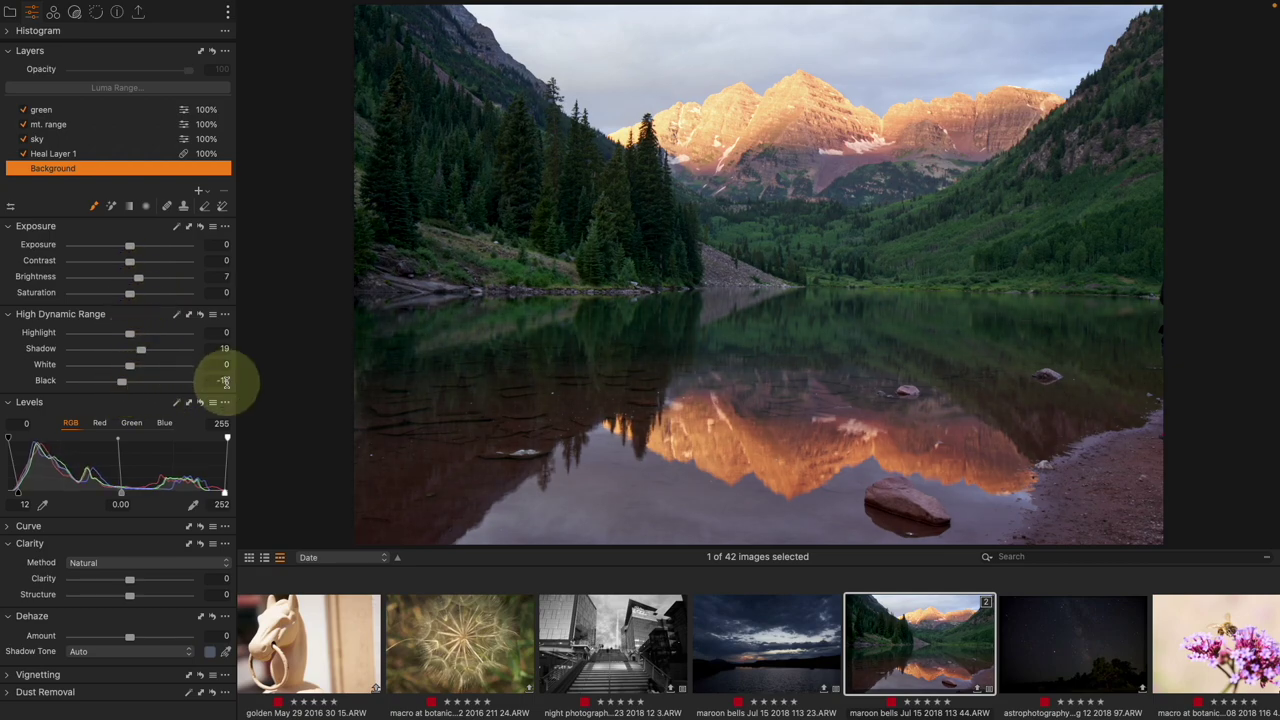
{"action": "scroll", "coordinate": [158, 515], "scroll_direction": "down", "scroll_amount": 1}
{"action": "scroll", "coordinate": [158, 521], "scroll_direction": "up", "scroll_amount": 1}
{"action": "left_click_drag", "start_coordinate": [129, 578], "coordinate": [137, 578]}
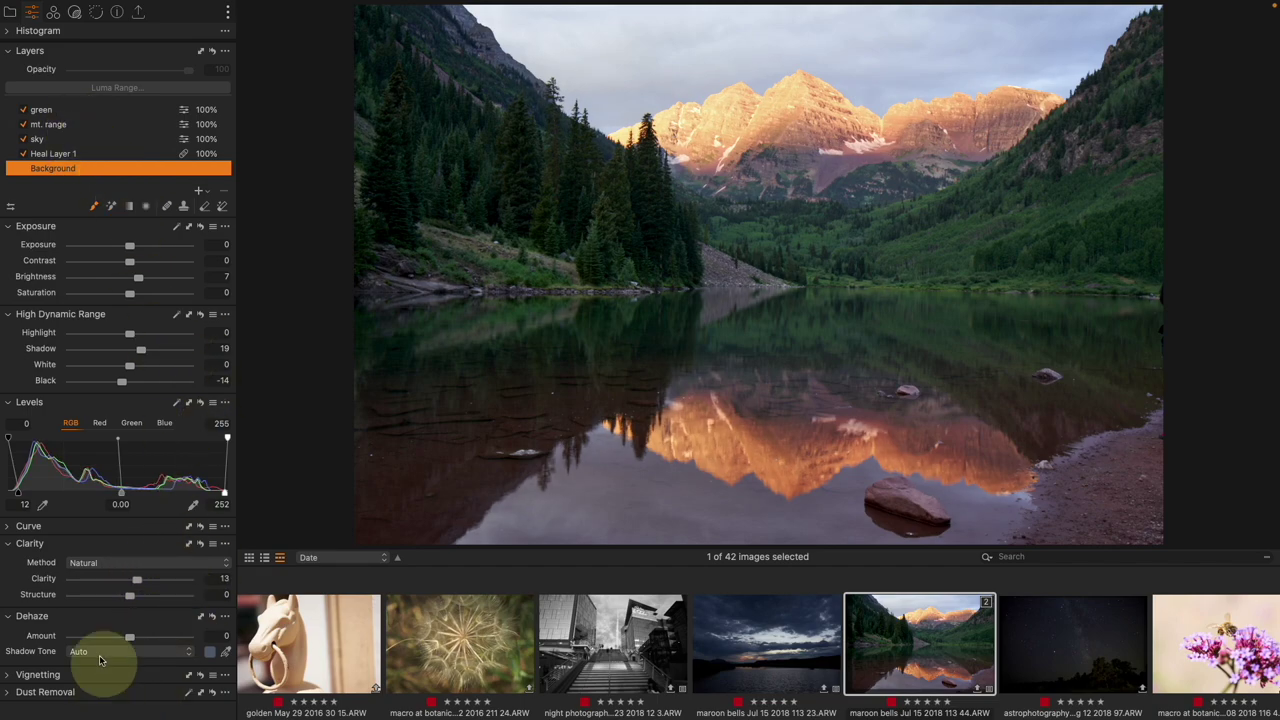
Step: Set the Background layer's Dehaze amount to 15 and move the background adjustments to a new layer
{"action": "left_click_drag", "start_coordinate": [128, 636], "coordinate": [140, 642]}
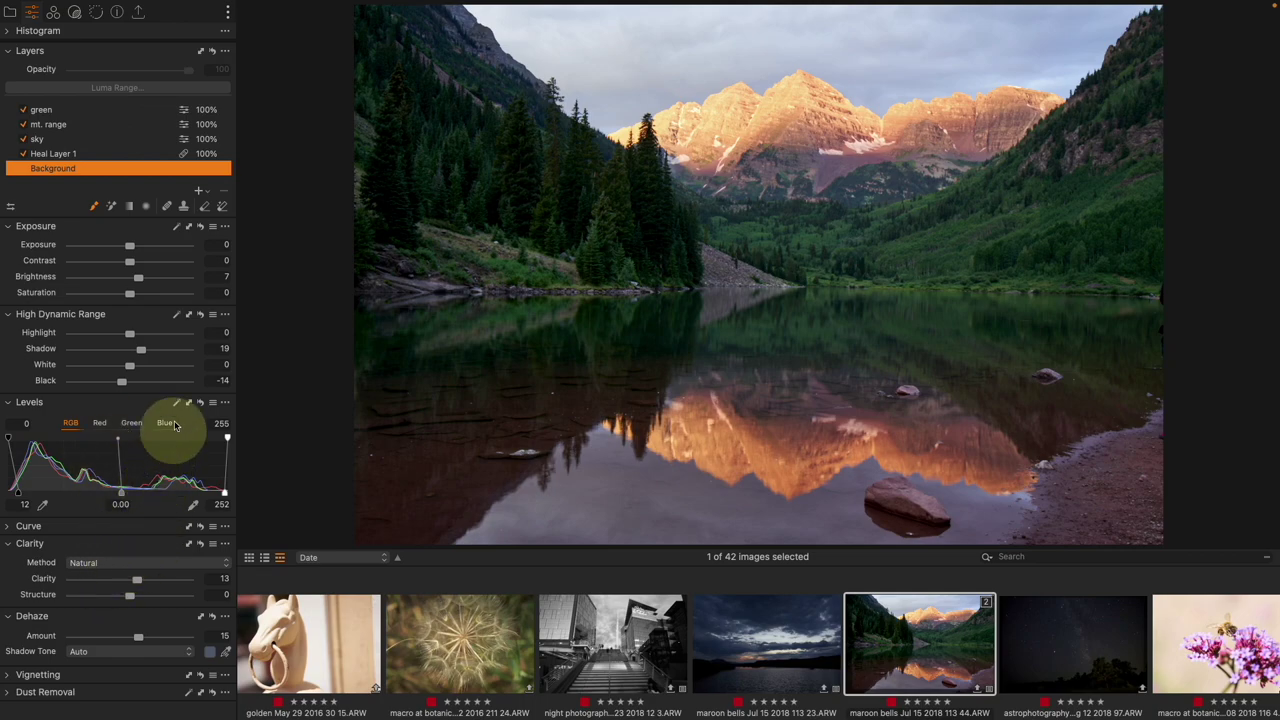
{"action": "left_click", "coordinate": [200, 190]}
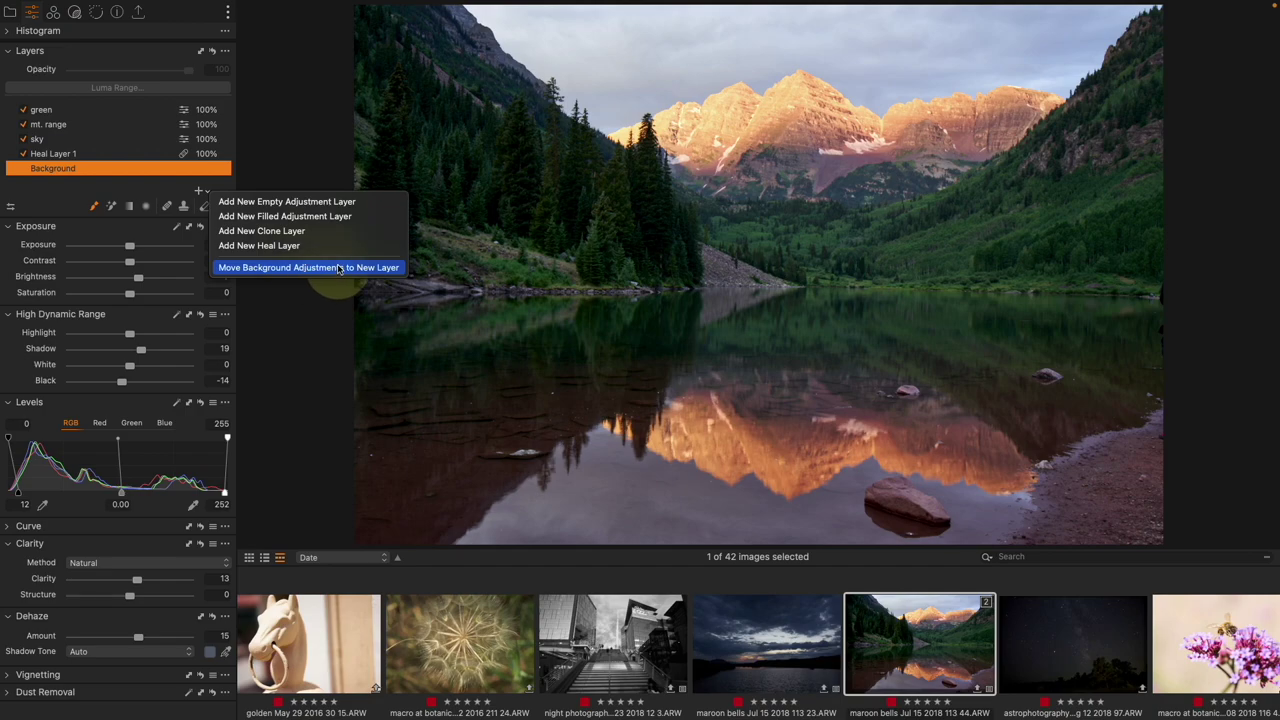
{"action": "left_click", "coordinate": [197, 226]}
Step: Rename the new adjustment layer as background
{"action": "right_click", "coordinate": [99, 113]}
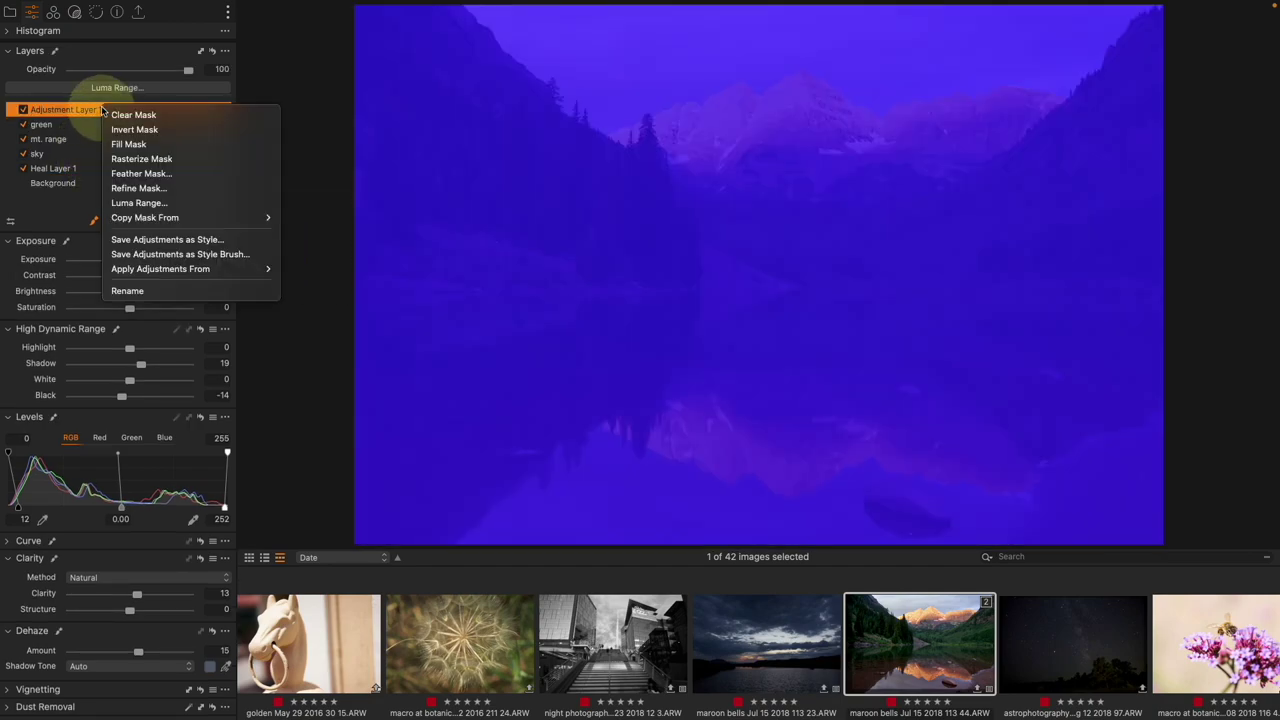
{"action": "left_click", "coordinate": [187, 290]}
{"action": "type", "text": "back"}
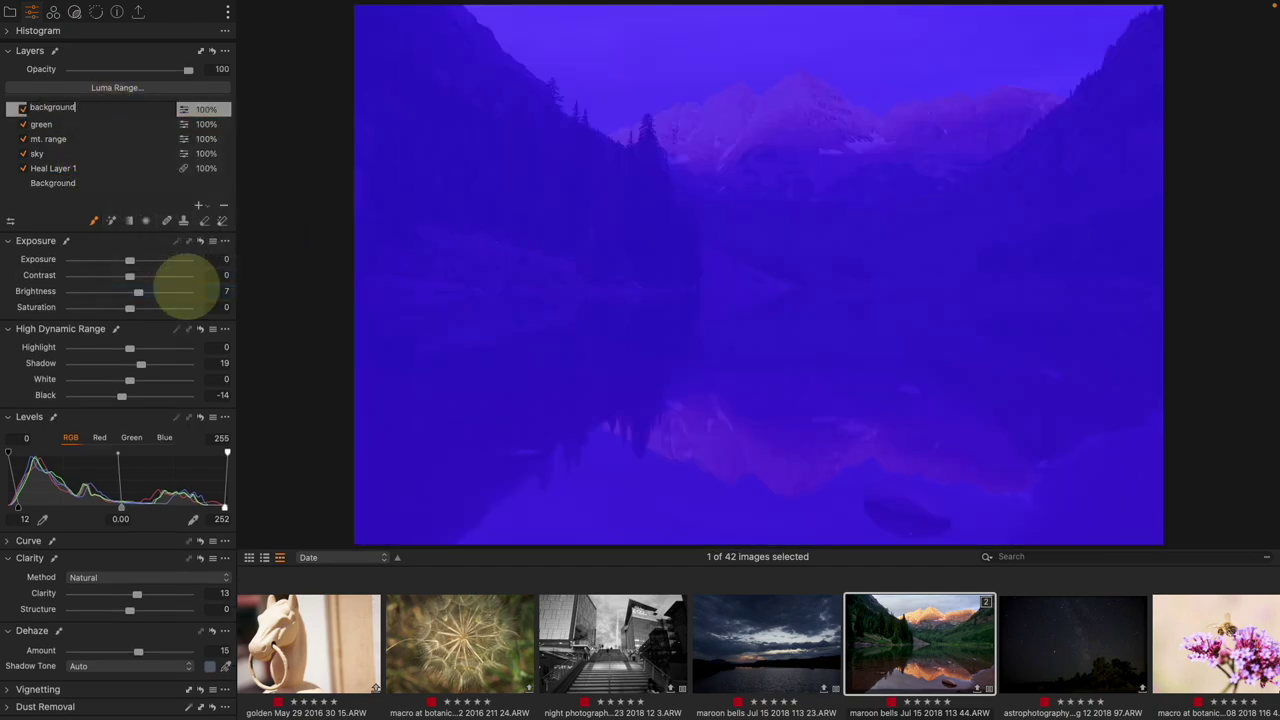
{"action": "type", "text": "ground"}
{"action": "key", "text": "Return"}
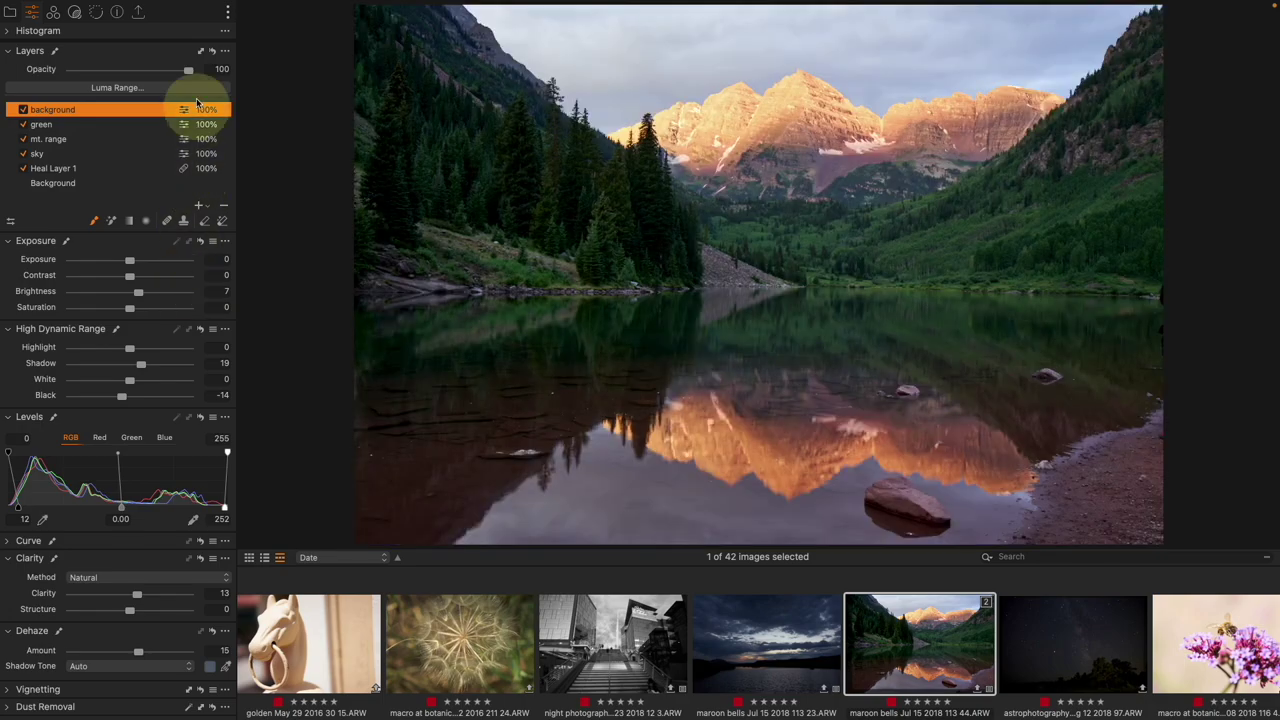
Step: Lower the background adjustment layer's opacity to 31, and restore it to 100
{"action": "left_click_drag", "start_coordinate": [190, 74], "coordinate": [111, 75]}
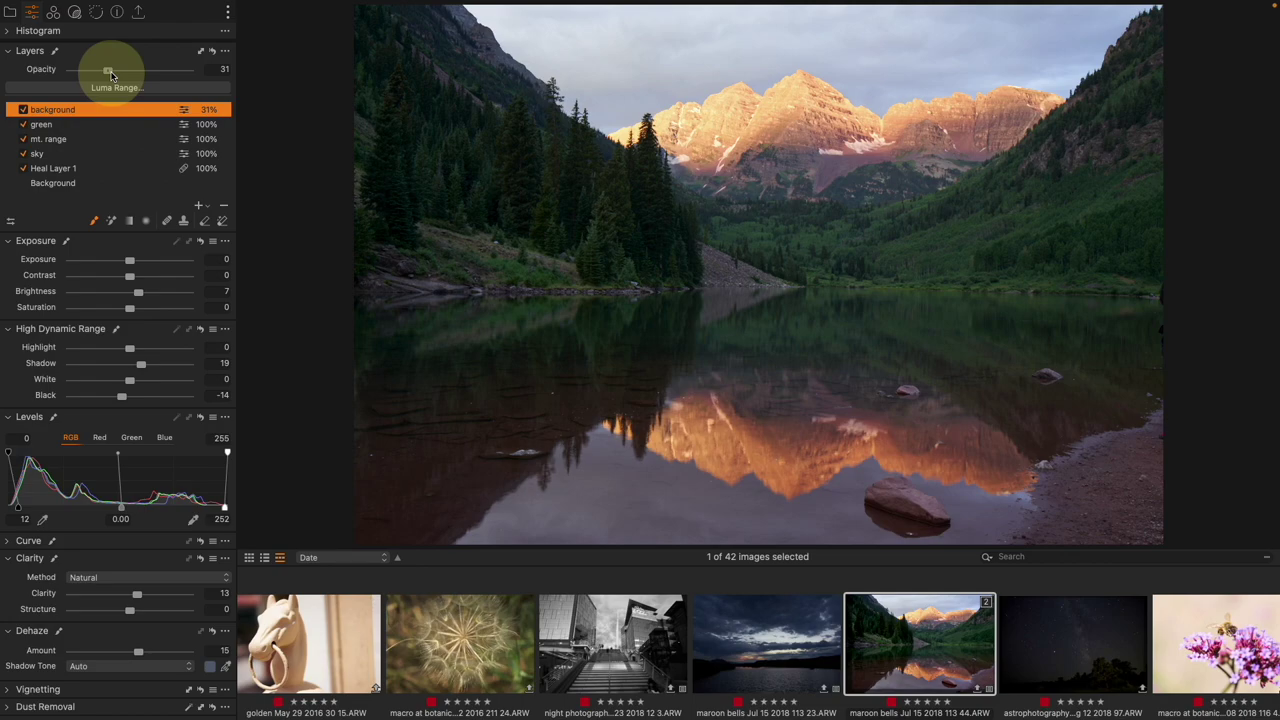
{"action": "double_click", "coordinate": [111, 75]}
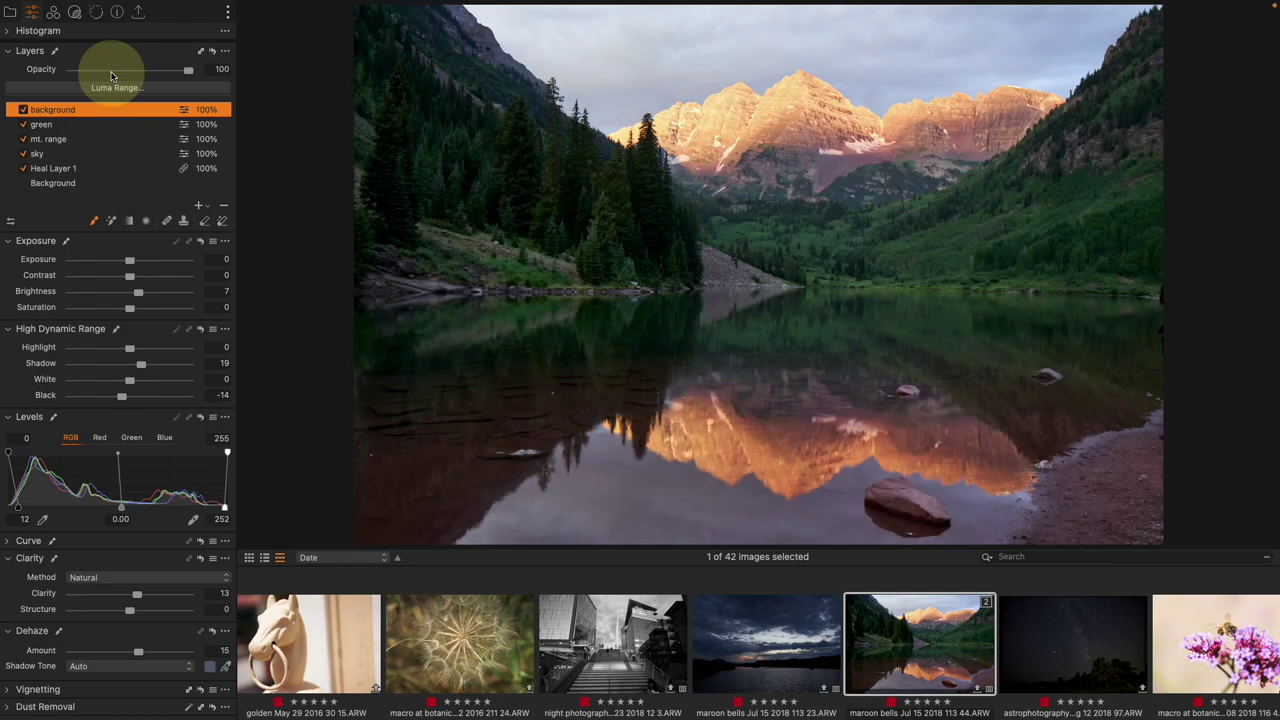
Step: Add a new adjustment layer and draw an upright elliptical radial mask centred near the lake's far shoreline
{"action": "left_click", "coordinate": [80, 190]}
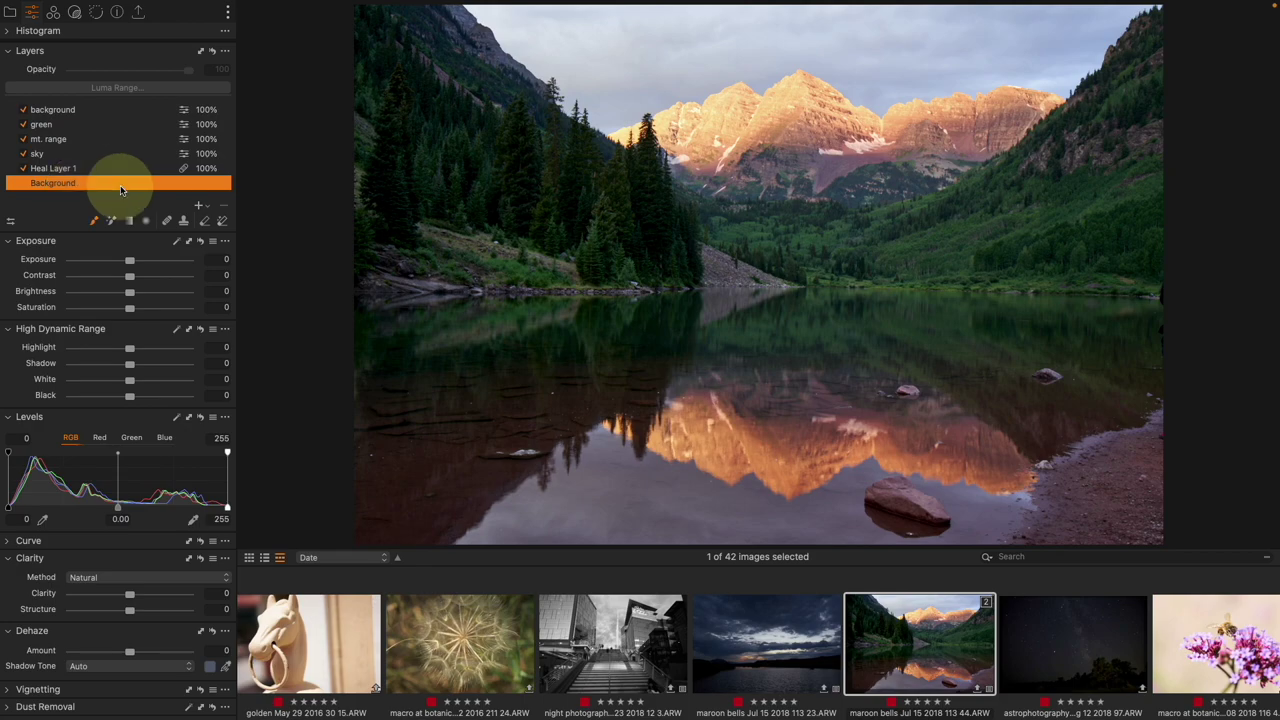
{"action": "left_click", "coordinate": [198, 205]}
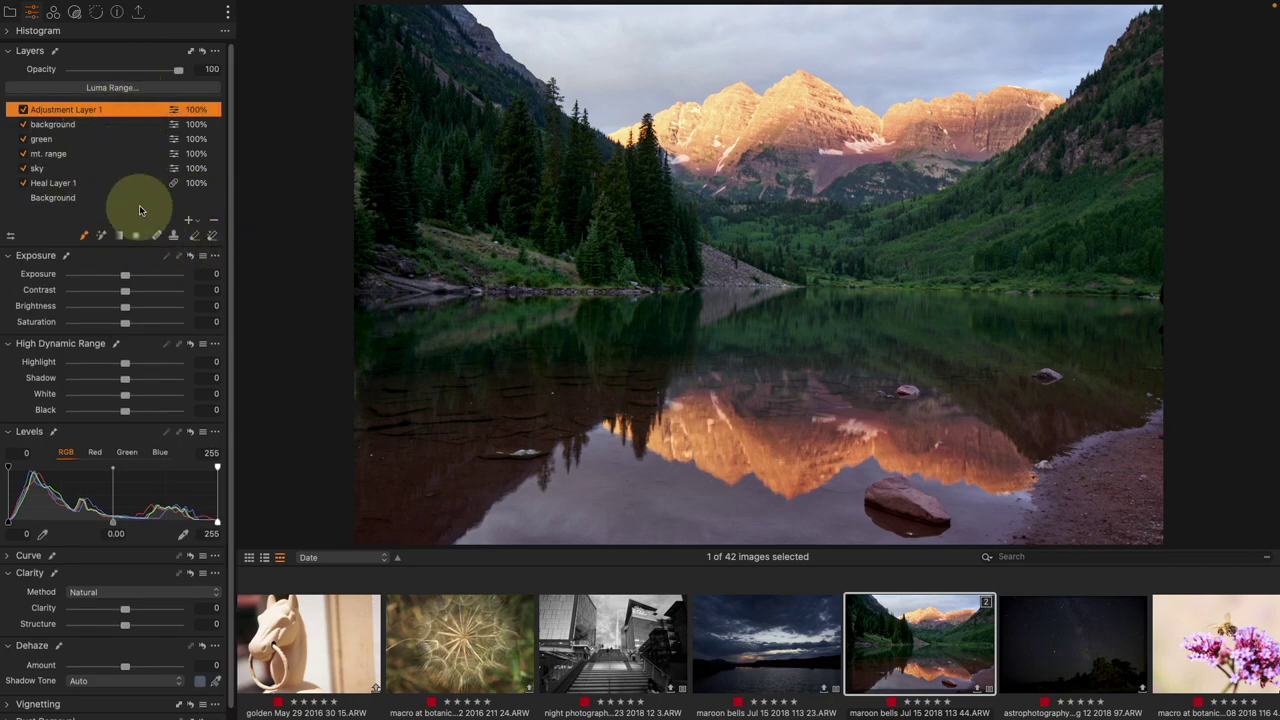
{"action": "left_click", "coordinate": [137, 236]}
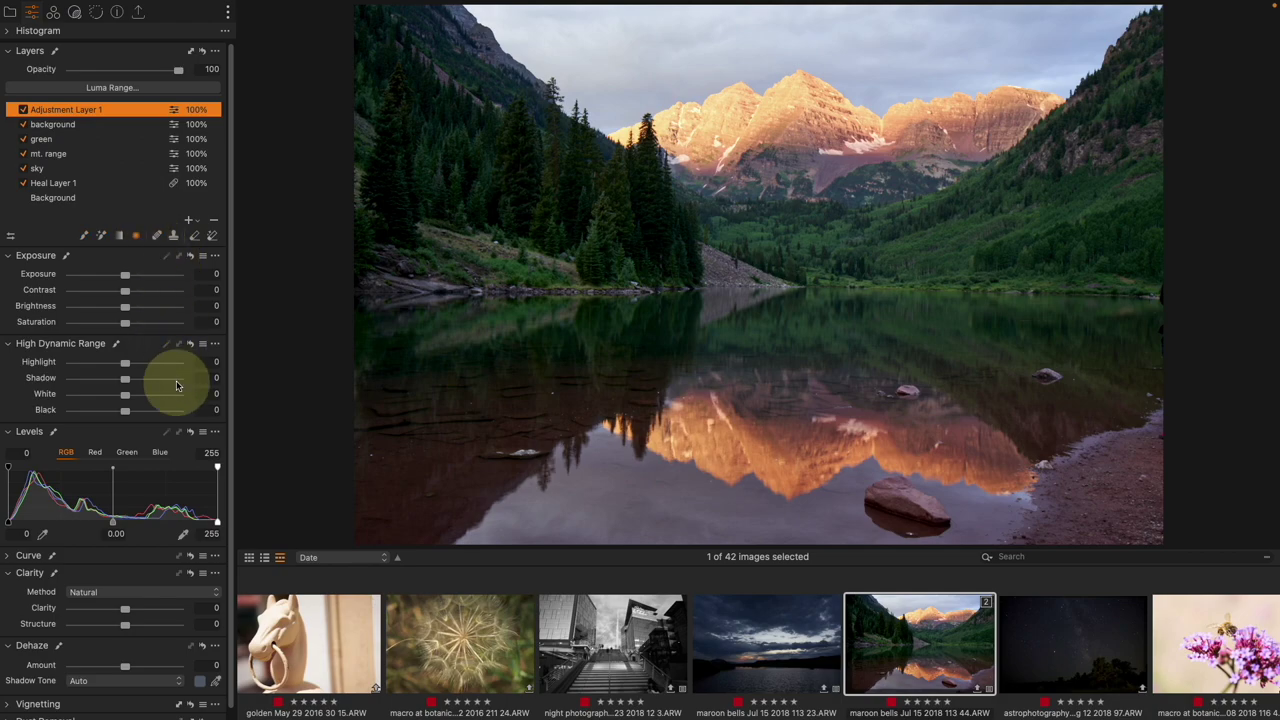
{"action": "left_click_drag", "start_coordinate": [757, 323], "coordinate": [560, 70]}
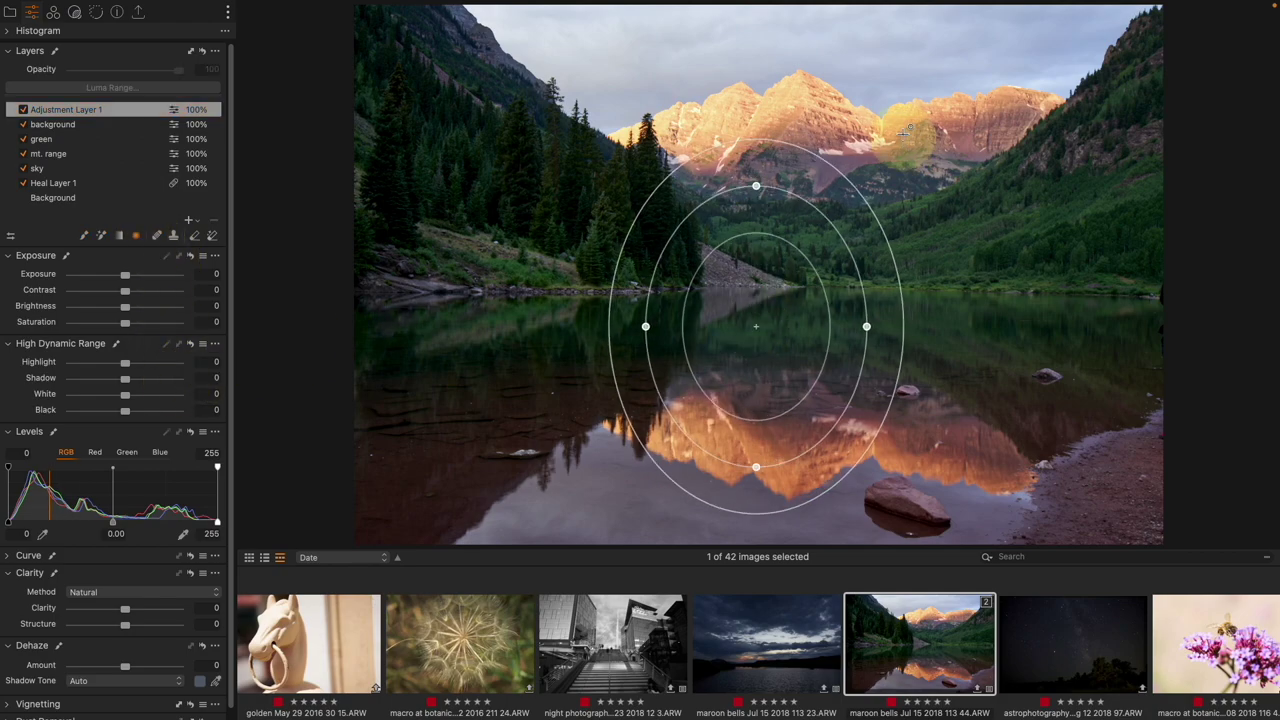
{"action": "left_click_drag", "start_coordinate": [754, 327], "coordinate": [721, 258]}
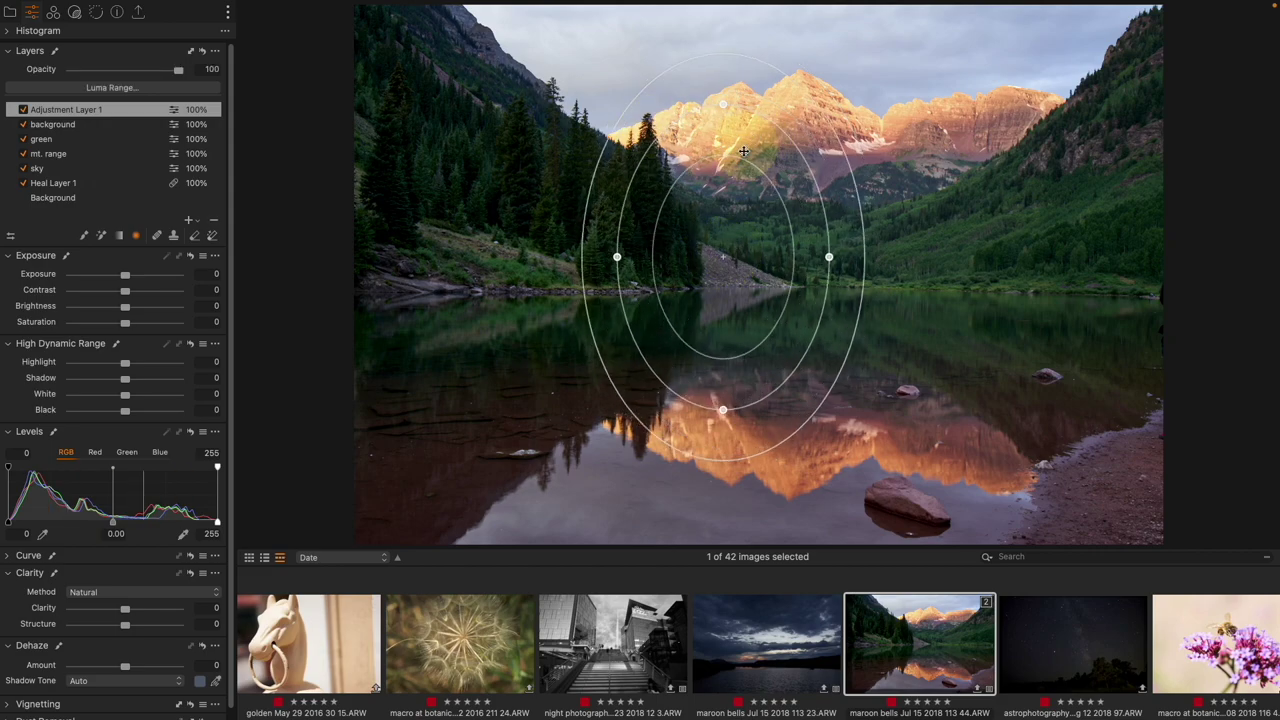
{"action": "left_click_drag", "start_coordinate": [721, 258], "coordinate": [742, 287]}
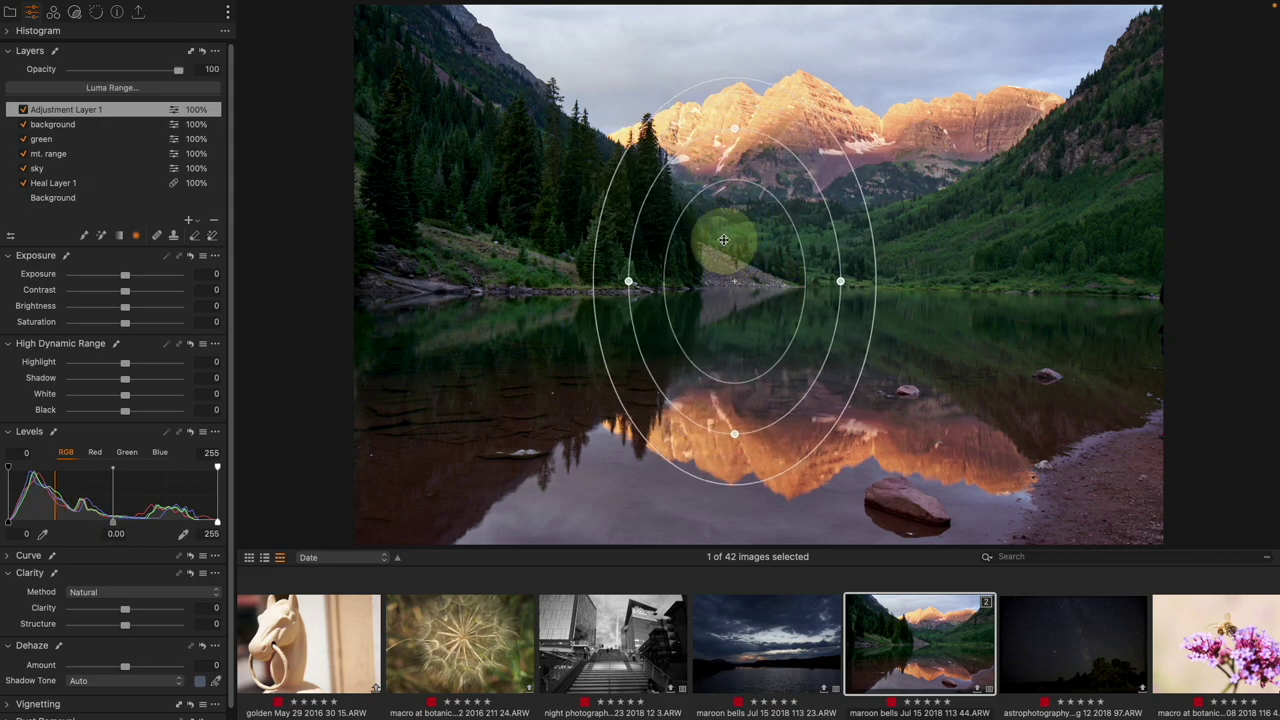
{"action": "left_click", "coordinate": [723, 240]}
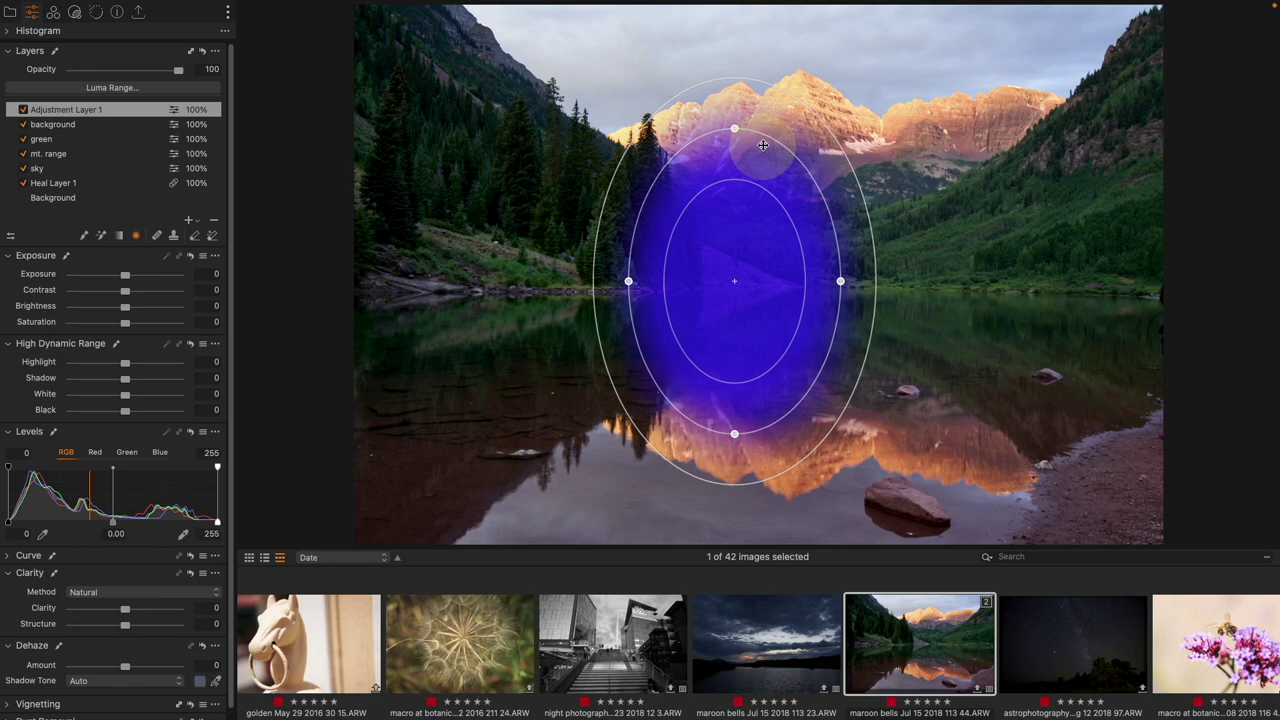
Step: Rotate the radial mask diagonally, shift it over the tall trees and slightly enlarge its inner ellipse
{"action": "left_click_drag", "start_coordinate": [770, 140], "coordinate": [780, 380]}
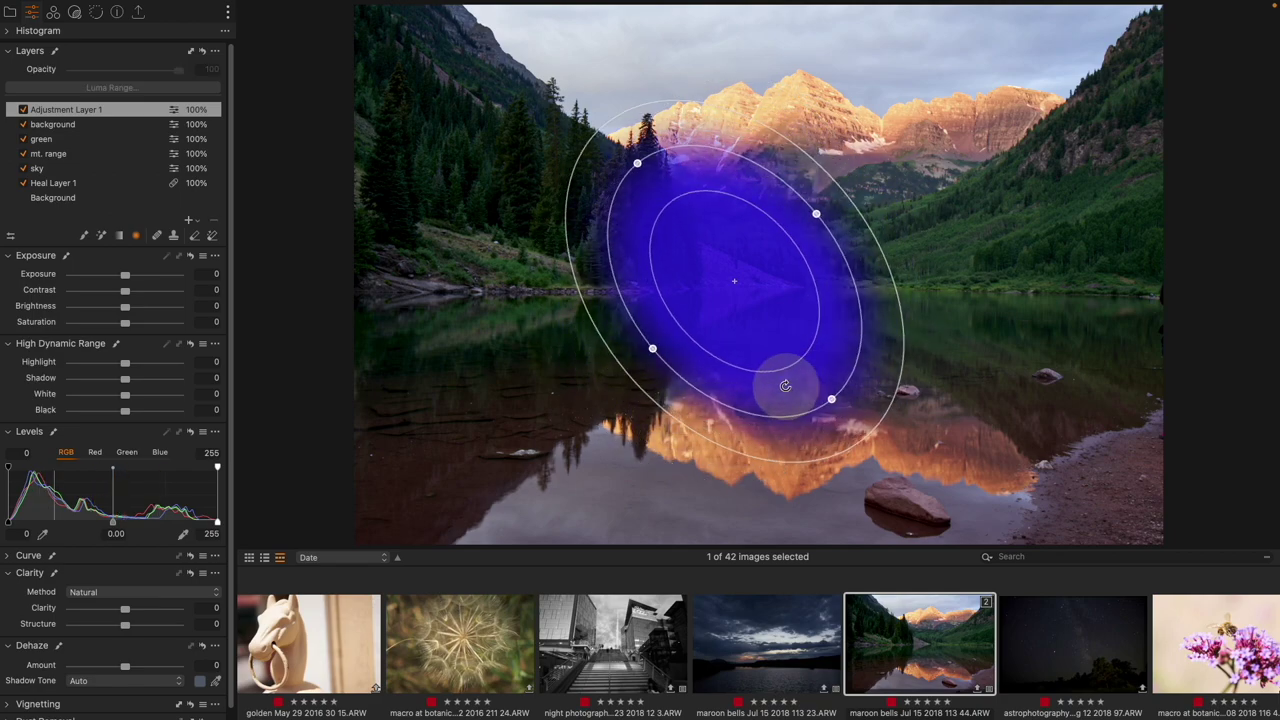
{"action": "mouse_move", "coordinate": [819, 207]}
{"action": "left_mouse_down"}
{"action": "mouse_move", "coordinate": [801, 227]}
{"action": "mouse_move", "coordinate": [823, 206]}
{"action": "mouse_move", "coordinate": [809, 219]}
{"action": "left_mouse_up"}
{"action": "left_click_drag", "start_coordinate": [734, 278], "coordinate": [687, 255]}
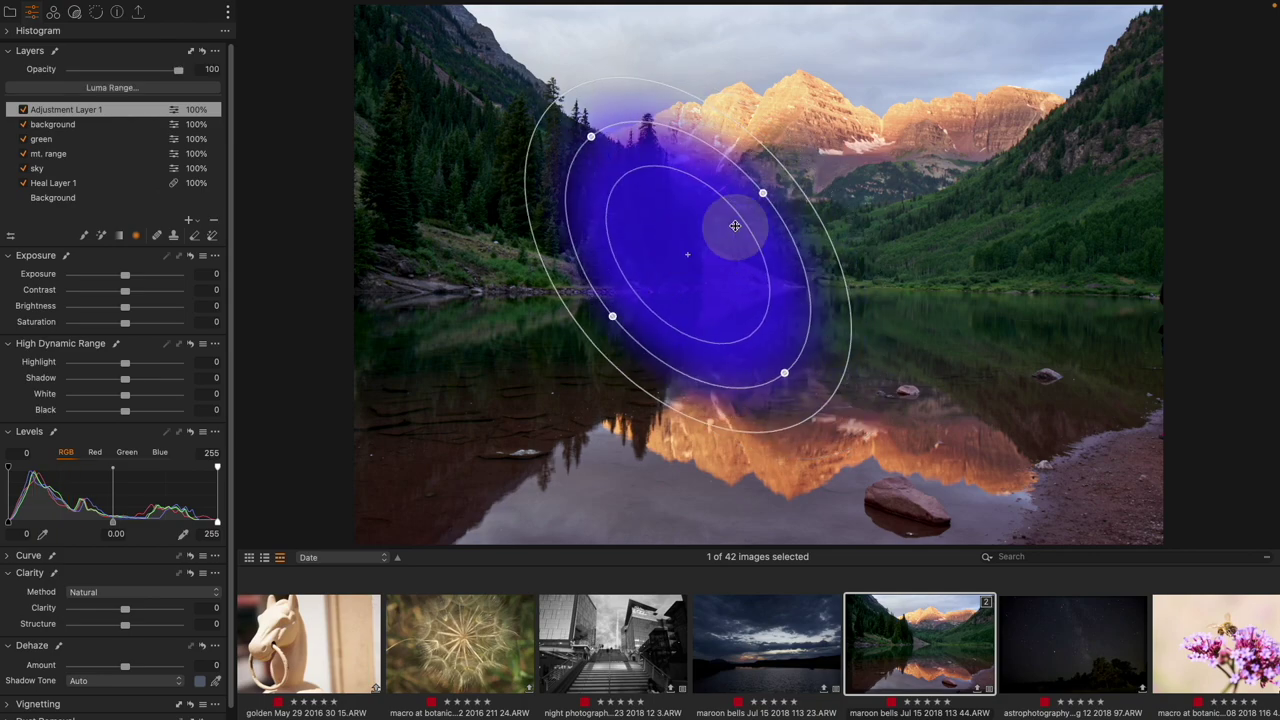
{"action": "mouse_move", "coordinate": [746, 226]}
{"action": "left_mouse_down"}
{"action": "mouse_move", "coordinate": [777, 229]}
{"action": "mouse_move", "coordinate": [737, 234]}
{"action": "mouse_move", "coordinate": [758, 242]}
{"action": "left_mouse_up"}
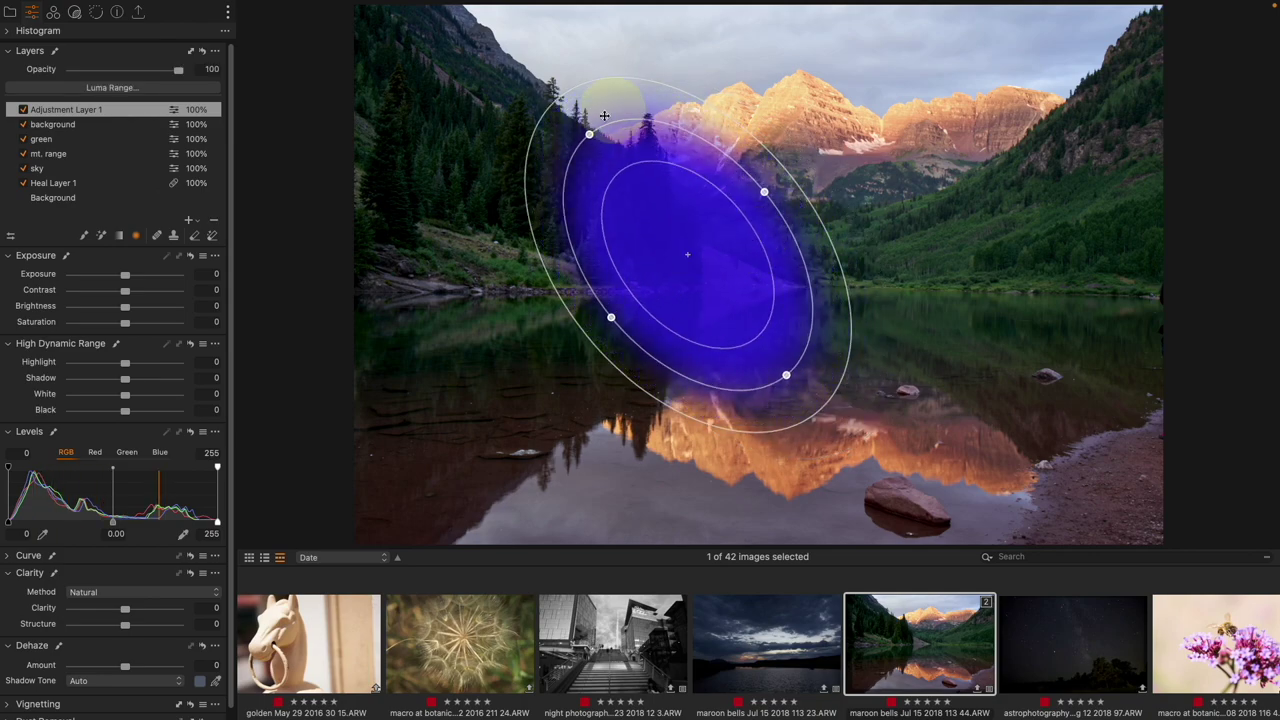
Step: Move the radial mask to the photo's upper-left corner and widen its outer falloff across the trees and sky
{"action": "left_click_drag", "start_coordinate": [682, 252], "coordinate": [459, 60]}
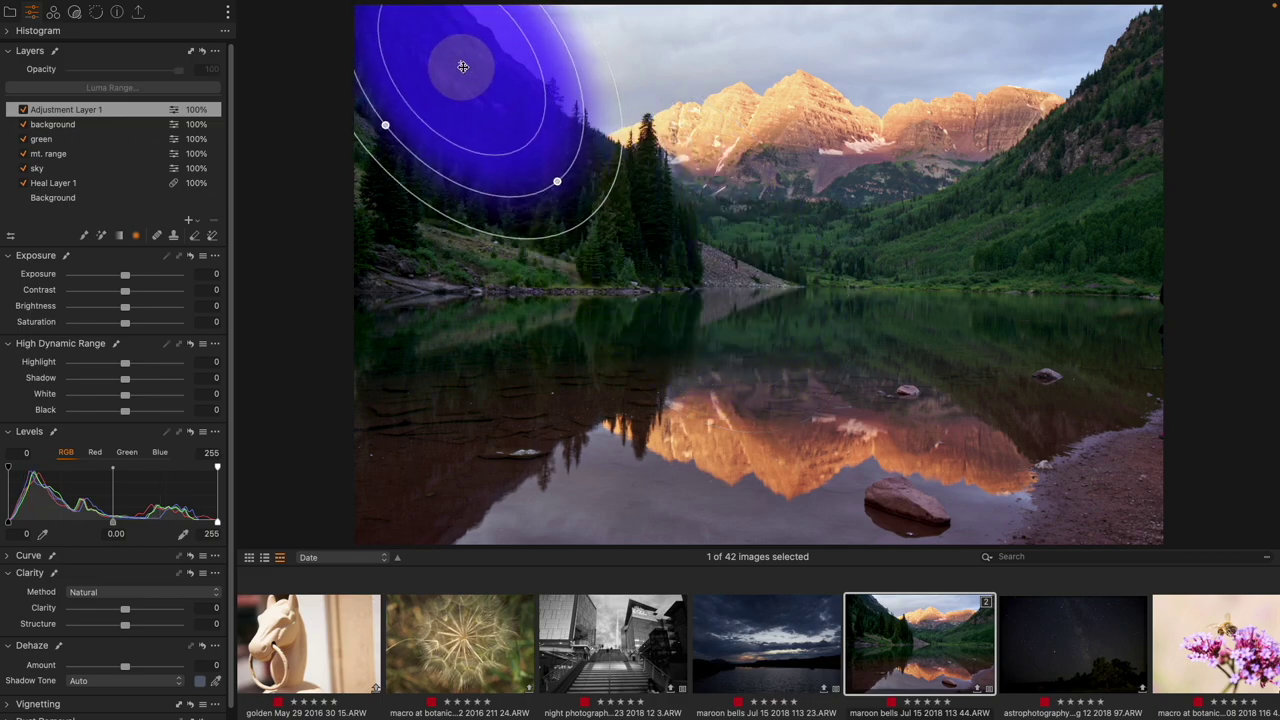
{"action": "left_click_drag", "start_coordinate": [625, 163], "coordinate": [686, 214]}
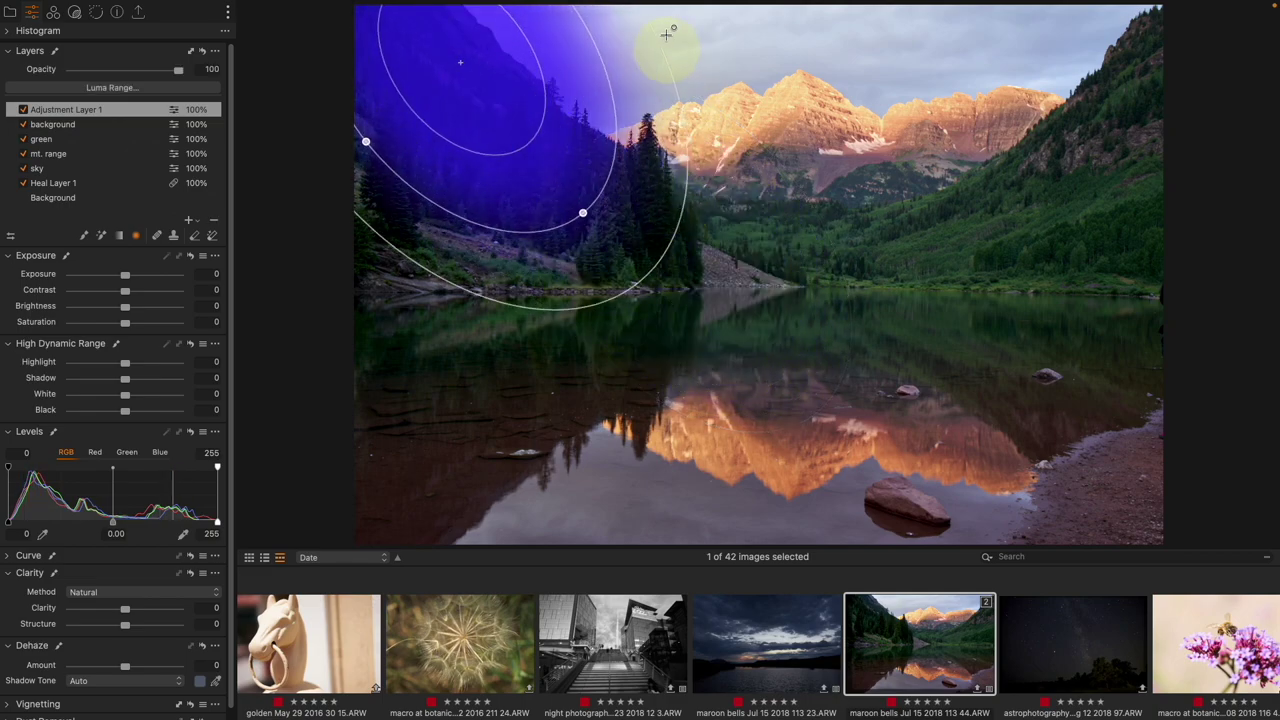
{"action": "left_click_drag", "start_coordinate": [659, 40], "coordinate": [714, 40]}
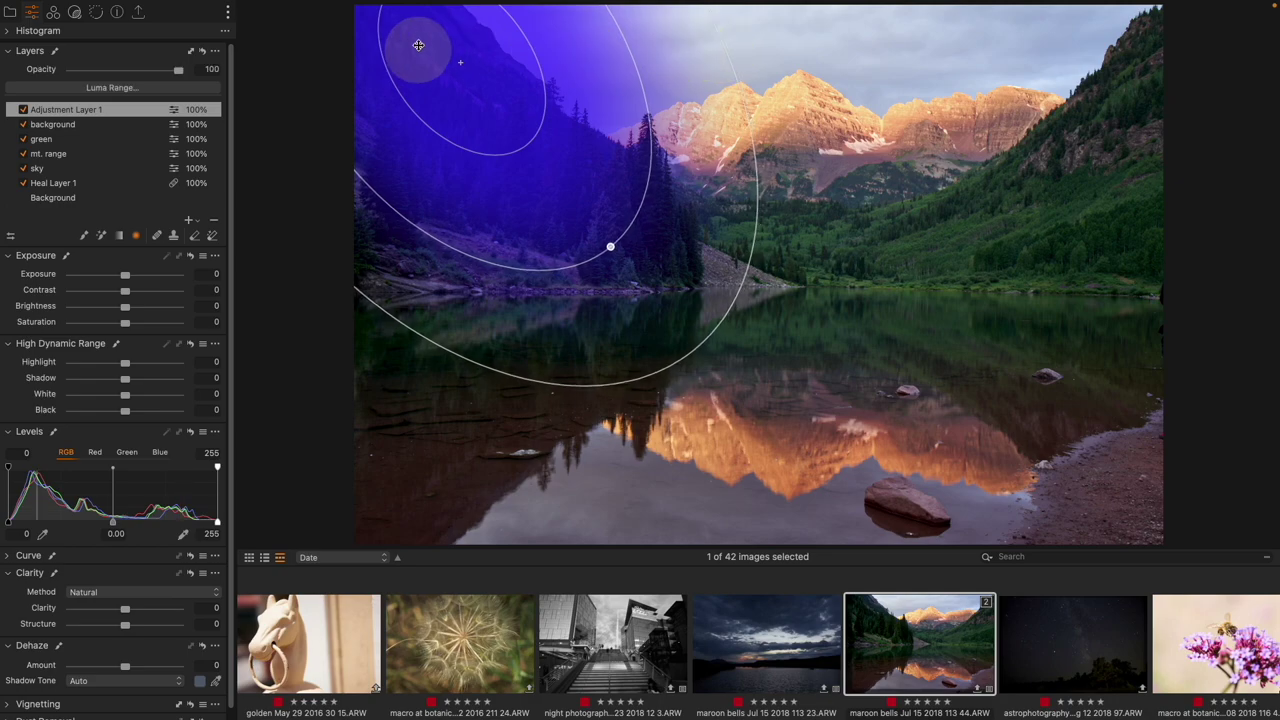
{"action": "left_click_drag", "start_coordinate": [466, 61], "coordinate": [448, 23]}
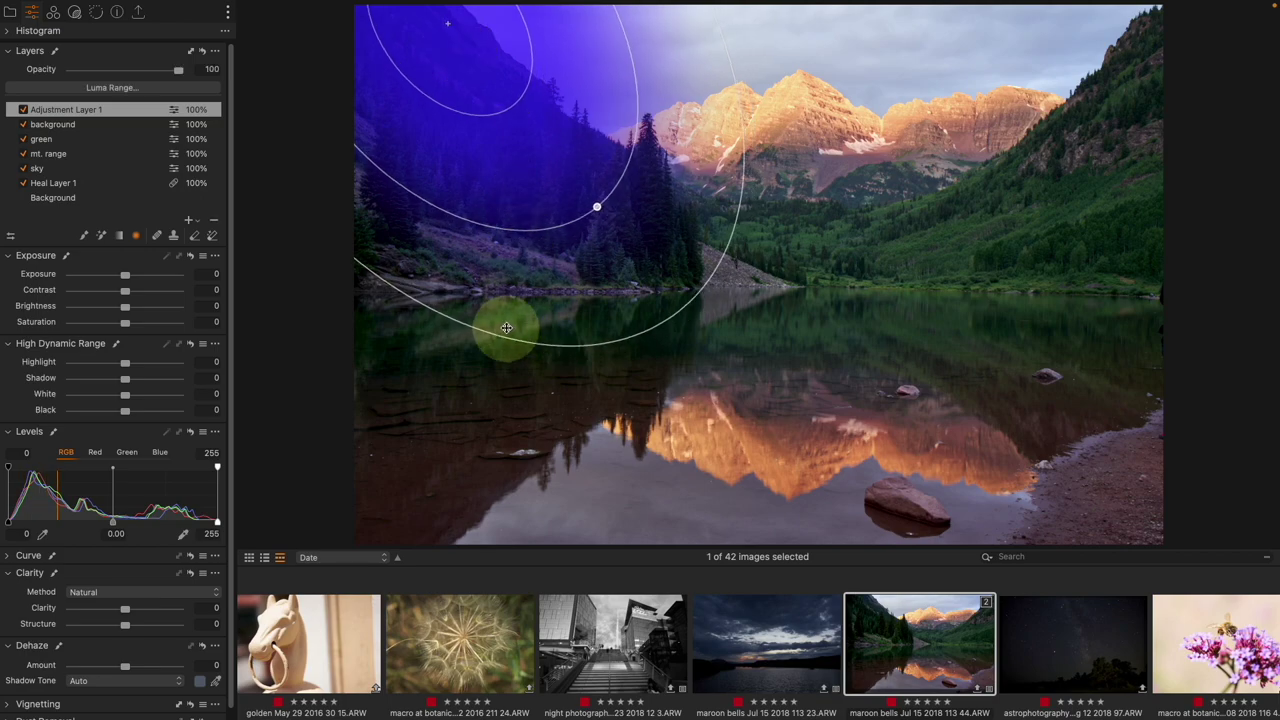
Step: Warm the masked layer's white balance to about 13,680 Kelvin and compare it with the mask overlay shown
{"action": "left_click", "coordinate": [53, 11]}
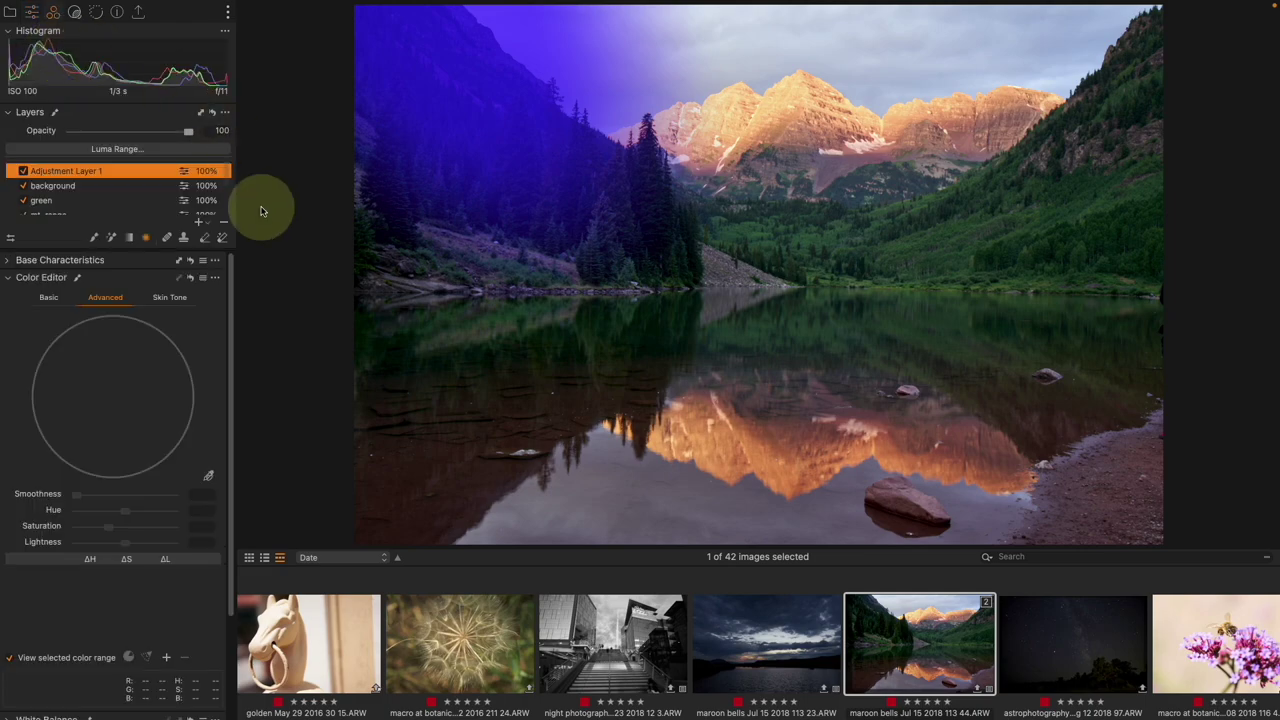
{"action": "left_click", "coordinate": [112, 279]}
{"action": "left_click_drag", "start_coordinate": [118, 303], "coordinate": [114, 277]}
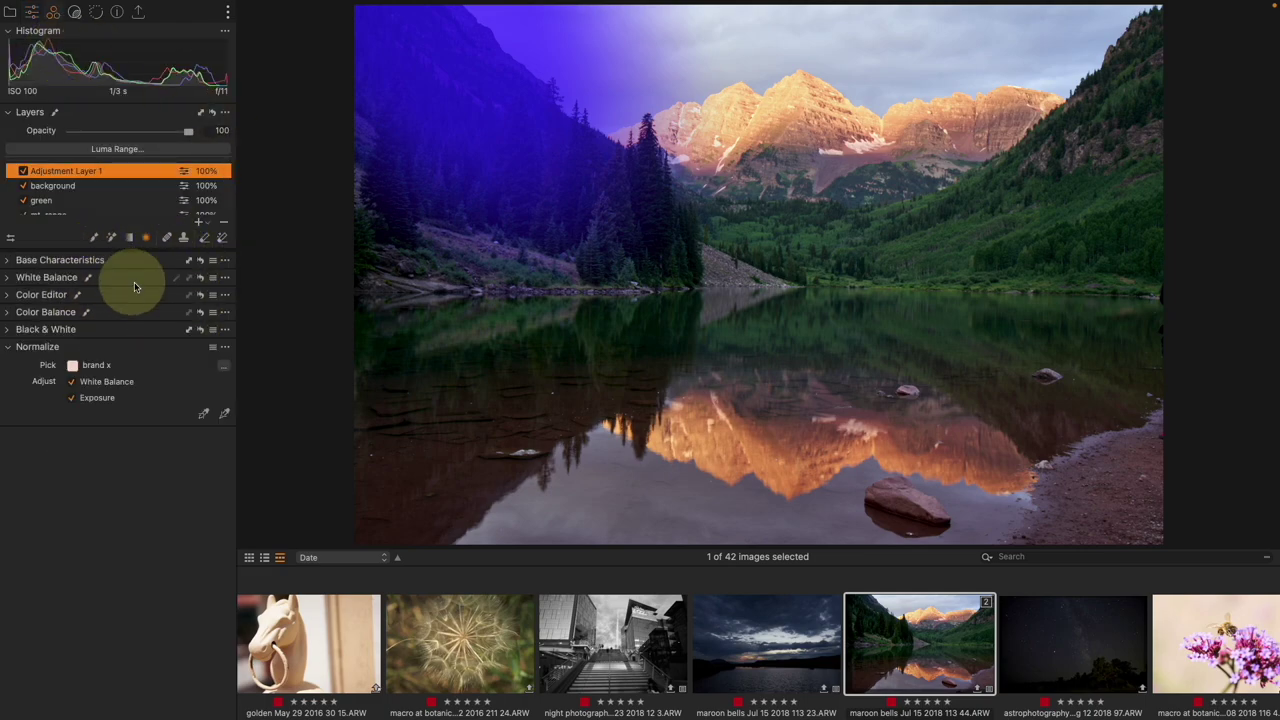
{"action": "left_click", "coordinate": [137, 277]}
{"action": "left_click", "coordinate": [122, 316]}
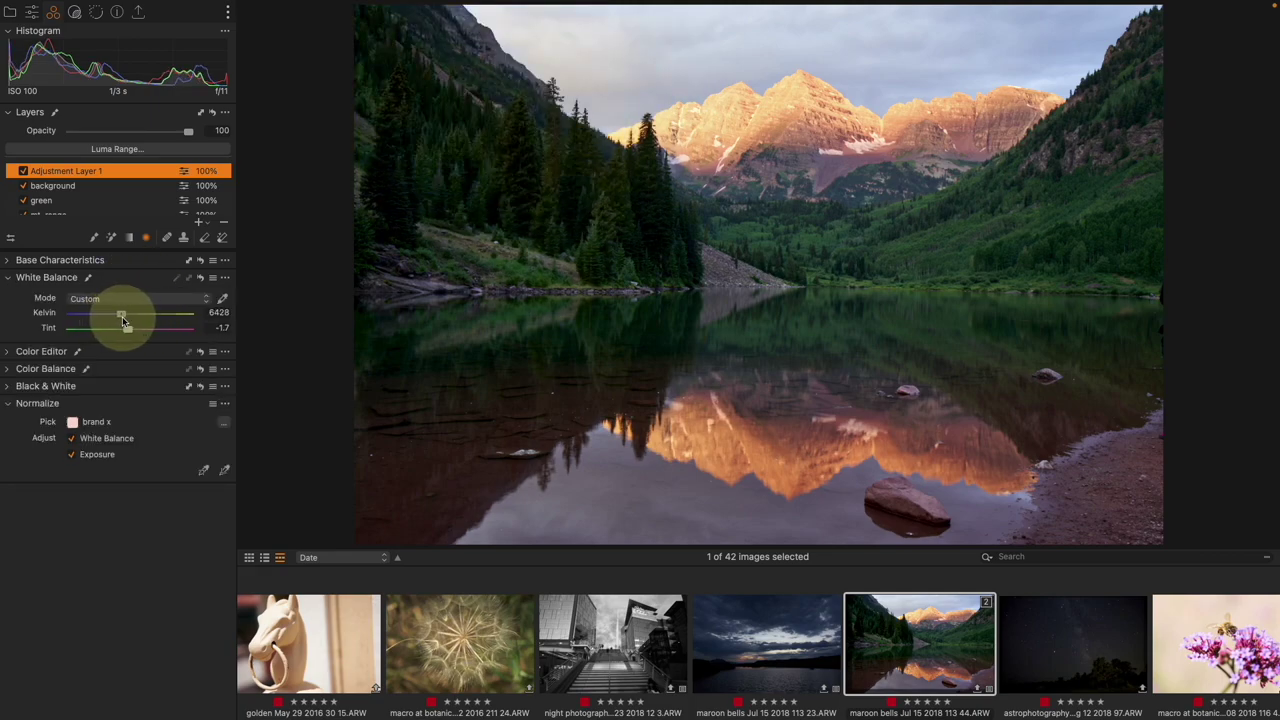
{"action": "left_click_drag", "start_coordinate": [148, 323], "coordinate": [184, 331]}
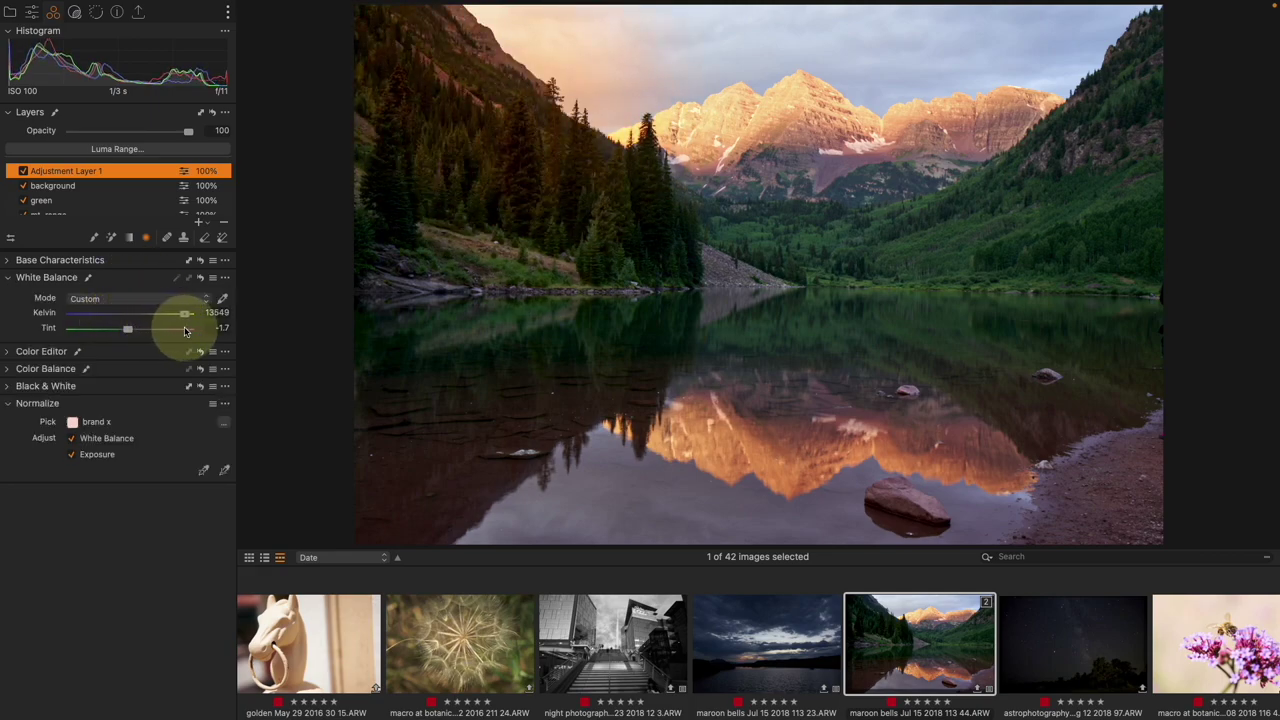
{"action": "key", "text": "m"}
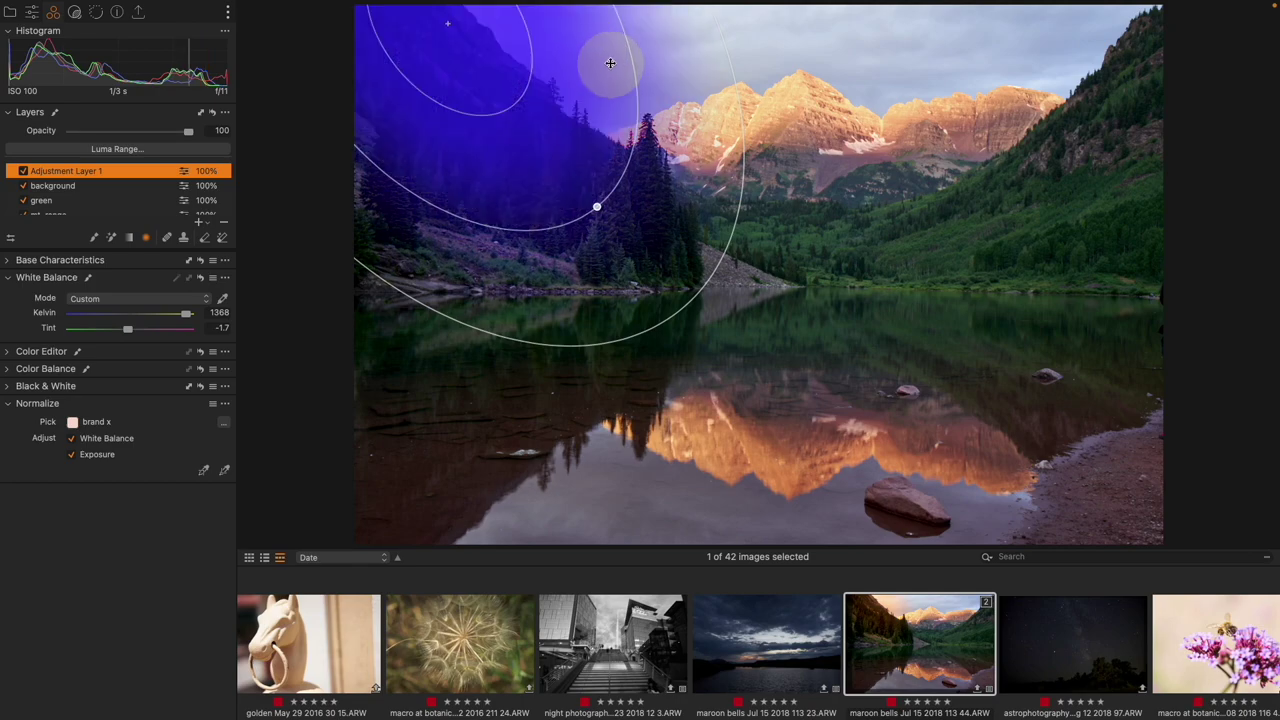
{"action": "key", "text": "m"}
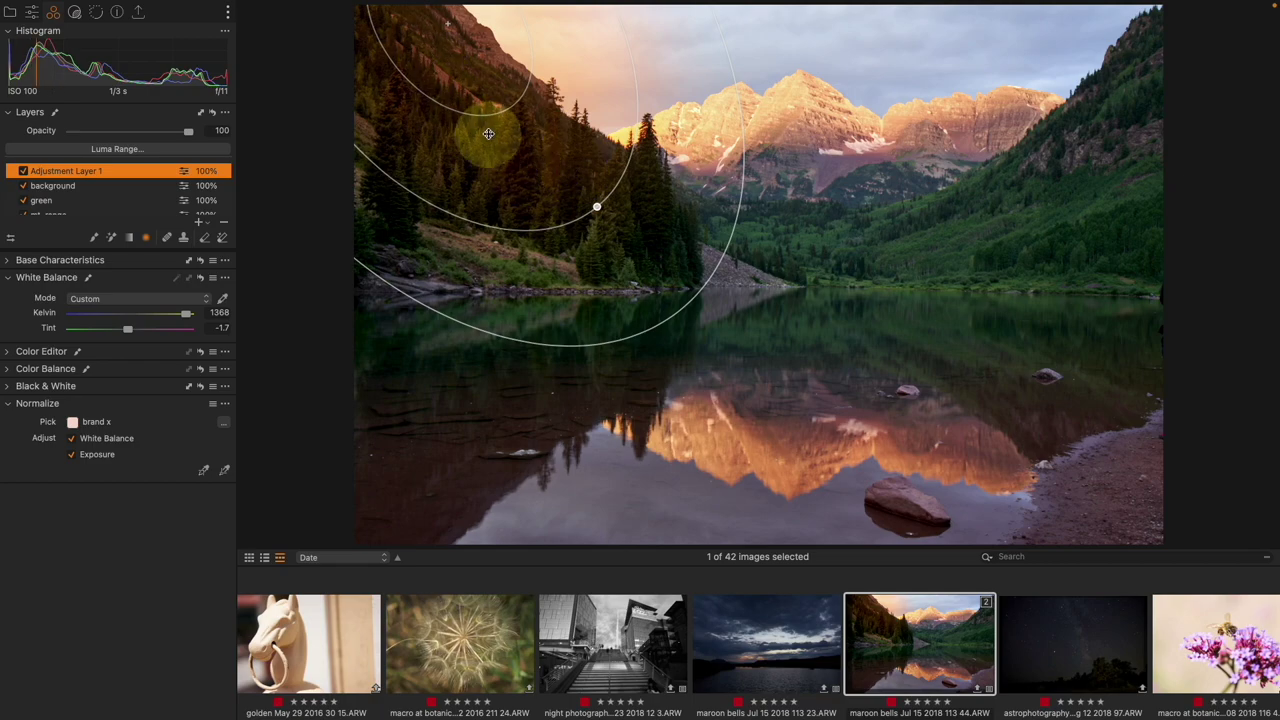
Step: Rename the radial mask layer as warm sky
{"action": "right_click", "coordinate": [126, 167]}
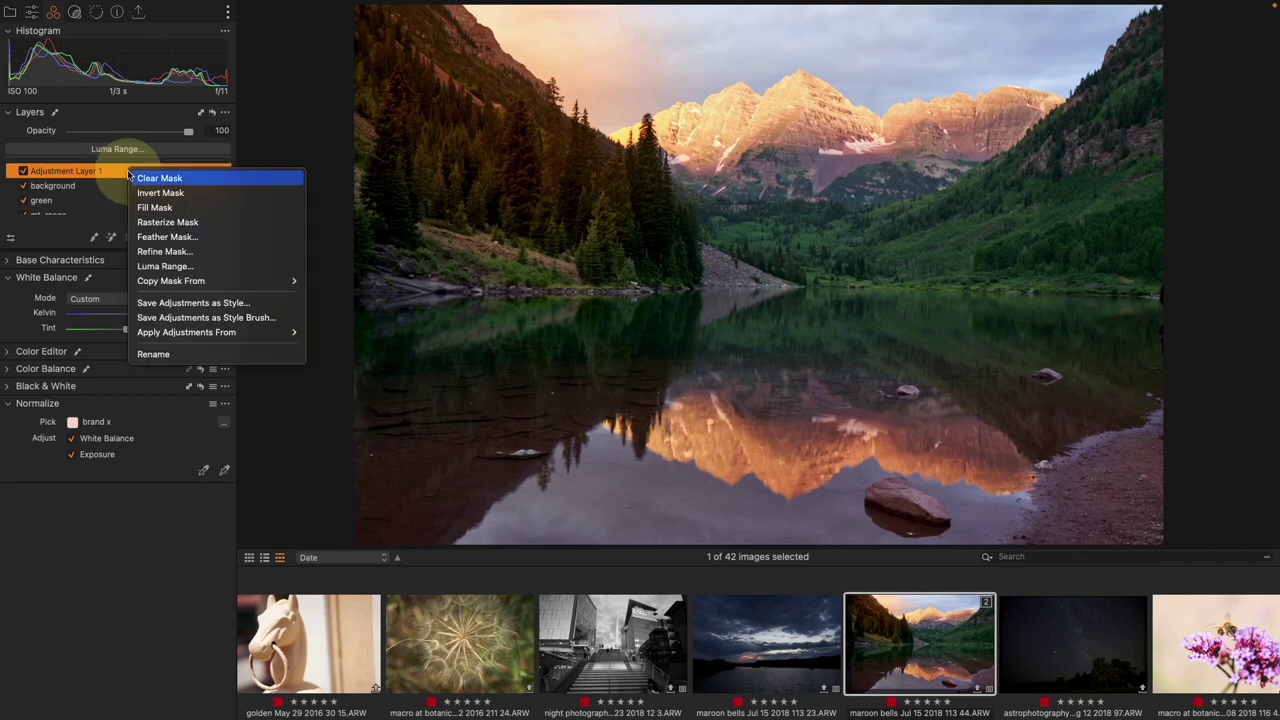
{"action": "left_click", "coordinate": [184, 355]}
{"action": "type", "text": "warm sky"}
{"action": "key", "text": "Return"}
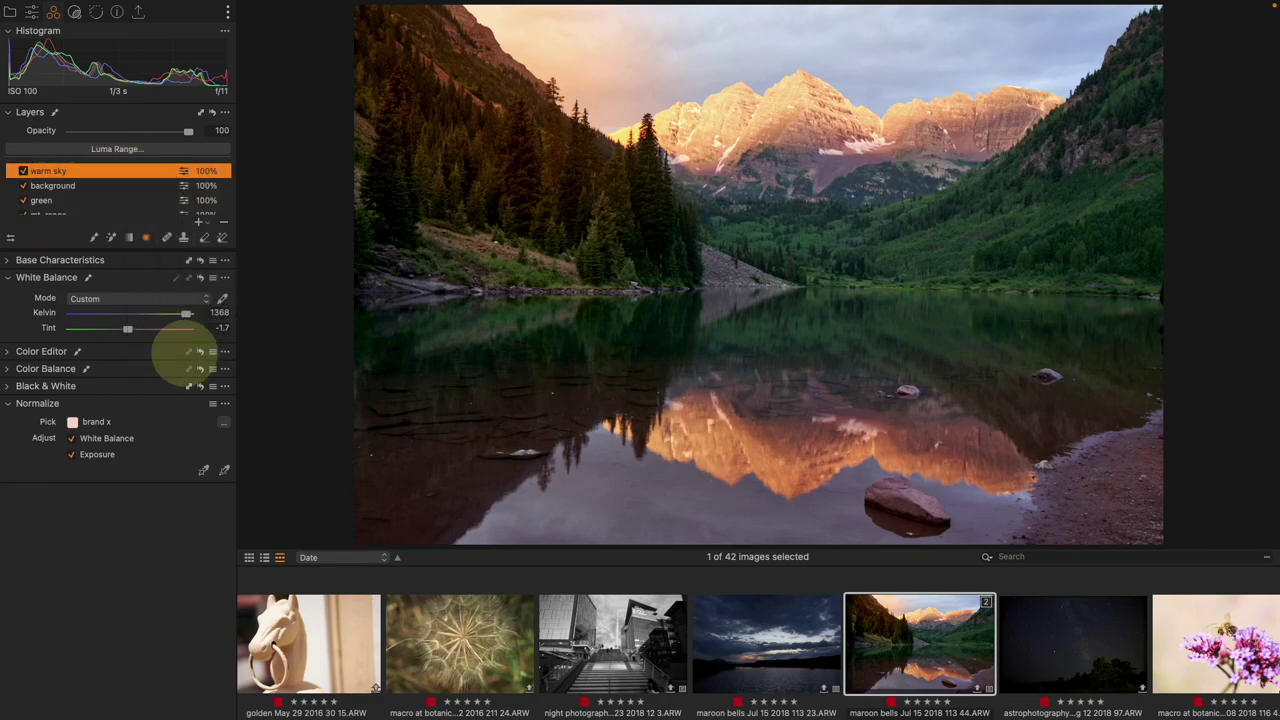
{"action": "left_click_drag", "start_coordinate": [350, 50], "coordinate": [514, 194]}
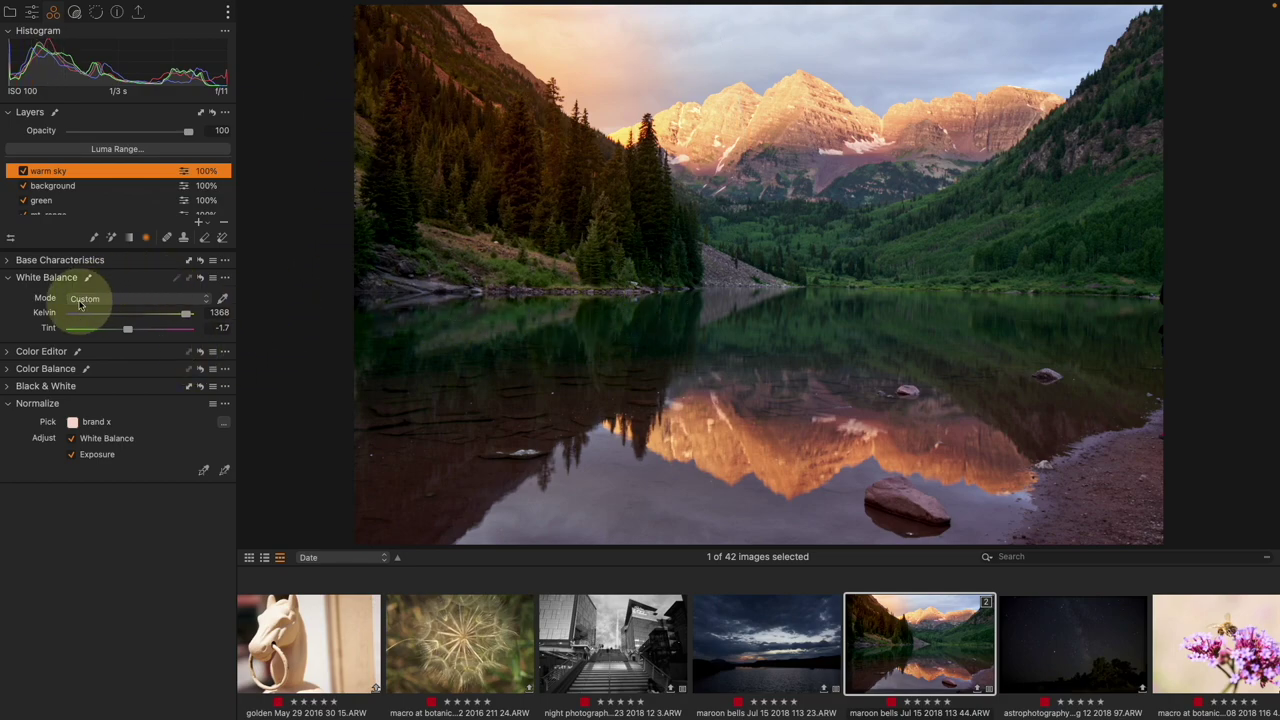
{"action": "left_click", "coordinate": [205, 237]}
{"action": "left_click_drag", "start_coordinate": [473, 160], "coordinate": [414, 143]}
{"action": "key", "text": "ctrl+z"}
Step: Remove the dark trees on the near slope from the warm sky mask with the Magic Eraser
{"action": "left_click", "coordinate": [222, 237]}
{"action": "left_click_drag", "start_coordinate": [457, 200], "coordinate": [506, 171]}
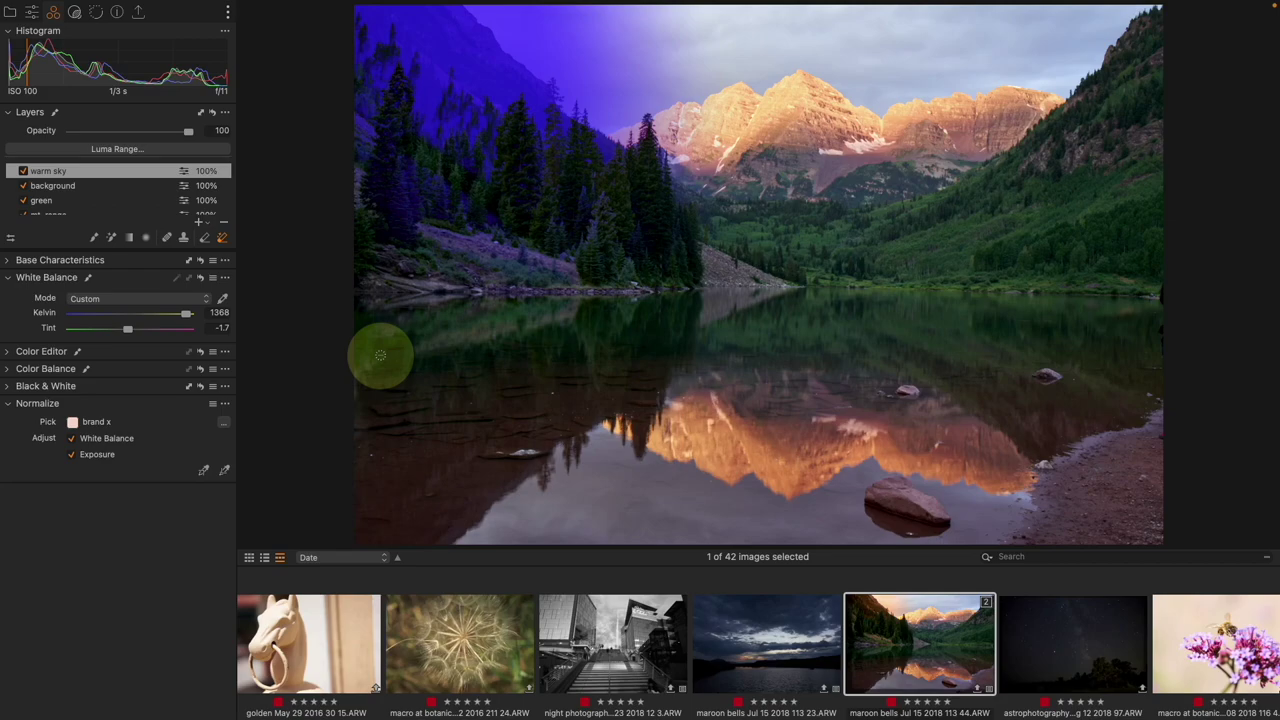
Step: Limit the warm sky mask to a luma range of 135 to 255 with lower falloff 115 and radius 6.6
{"action": "left_click", "coordinate": [142, 153]}
{"action": "left_click_drag", "start_coordinate": [1015, 237], "coordinate": [1000, 147]}
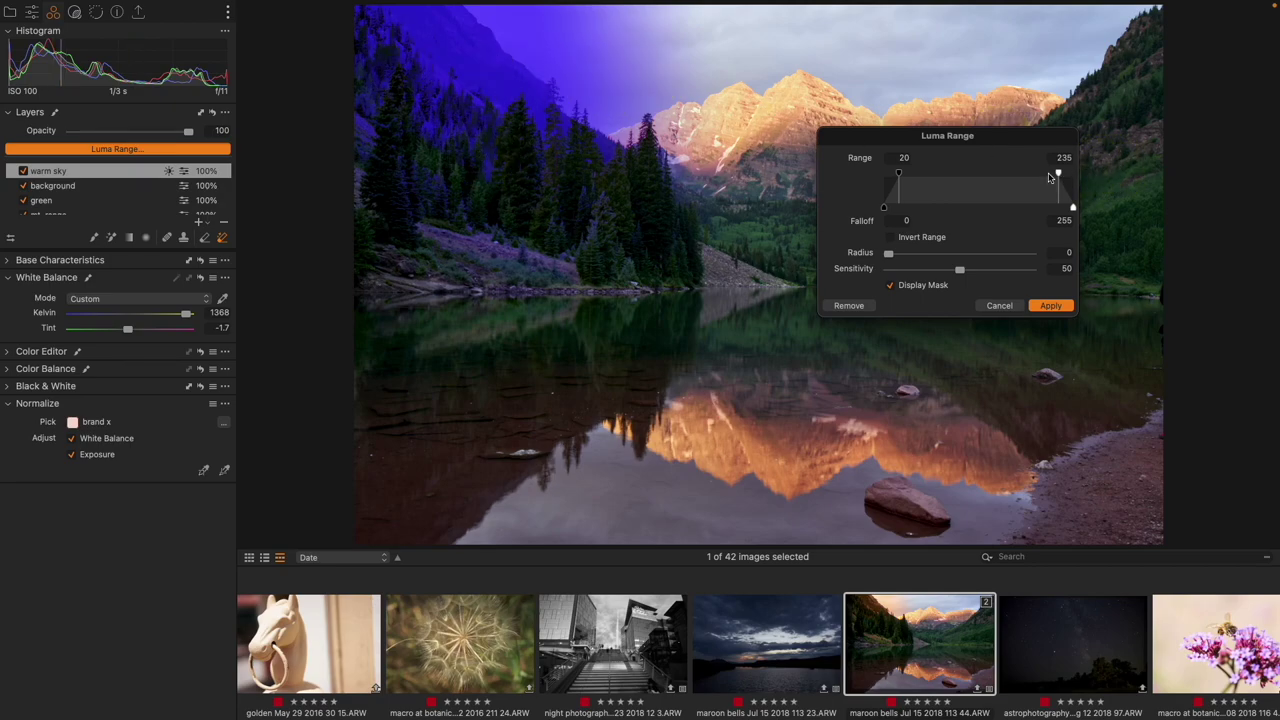
{"action": "left_click_drag", "start_coordinate": [981, 150], "coordinate": [778, 182]}
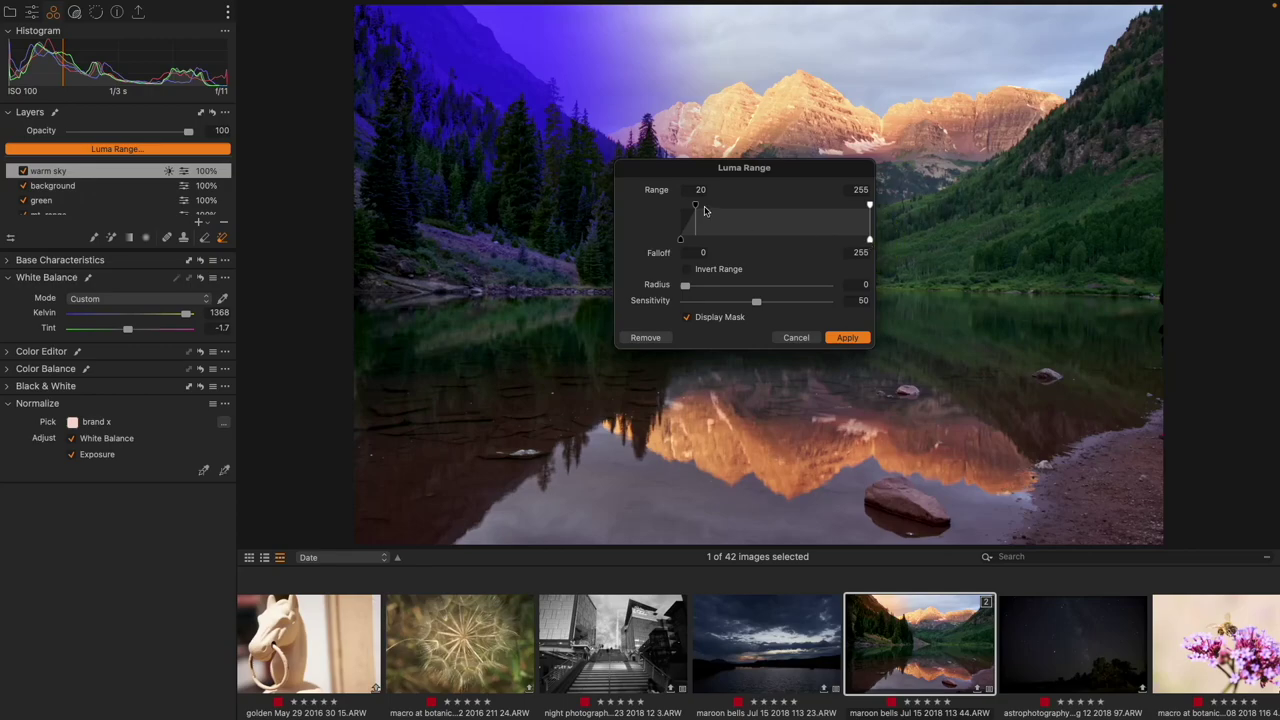
{"action": "mouse_move", "coordinate": [870, 205]}
{"action": "left_mouse_down"}
{"action": "mouse_move", "coordinate": [858, 207]}
{"action": "mouse_move", "coordinate": [859, 240]}
{"action": "mouse_move", "coordinate": [884, 206]}
{"action": "left_mouse_up"}
{"action": "left_click_drag", "start_coordinate": [702, 207], "coordinate": [782, 219]}
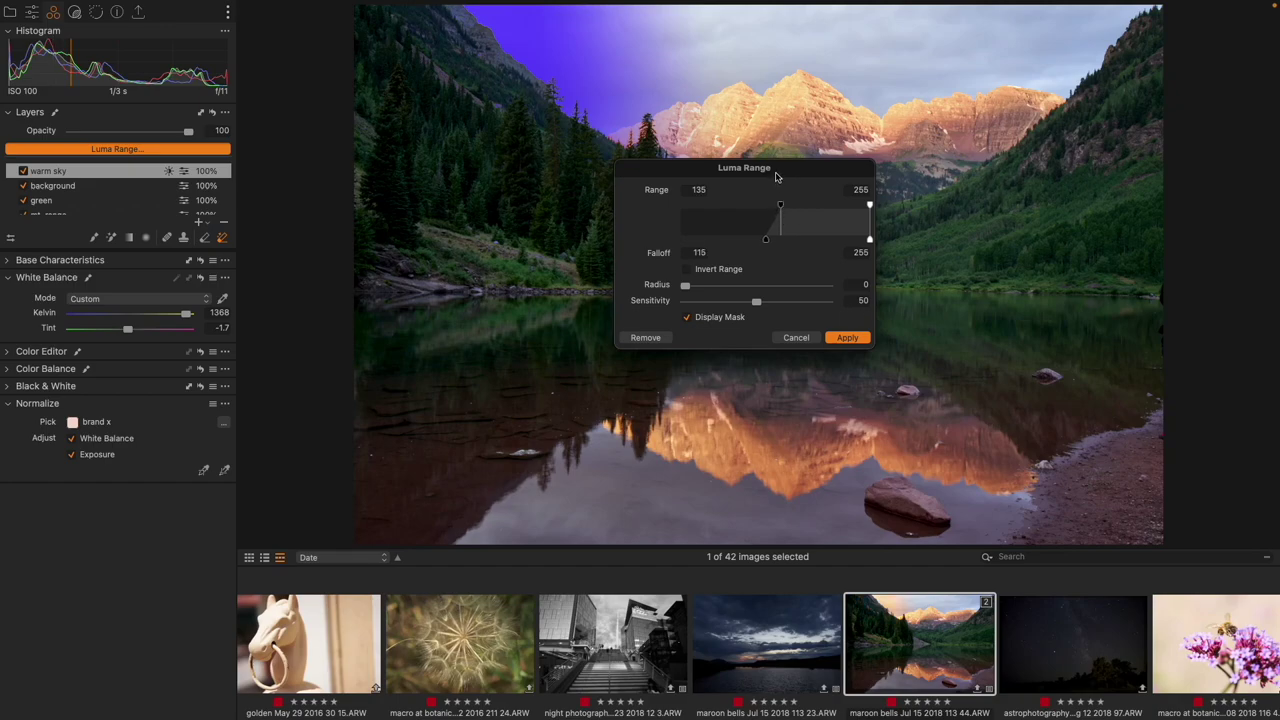
{"action": "left_click_drag", "start_coordinate": [781, 167], "coordinate": [1020, 215]}
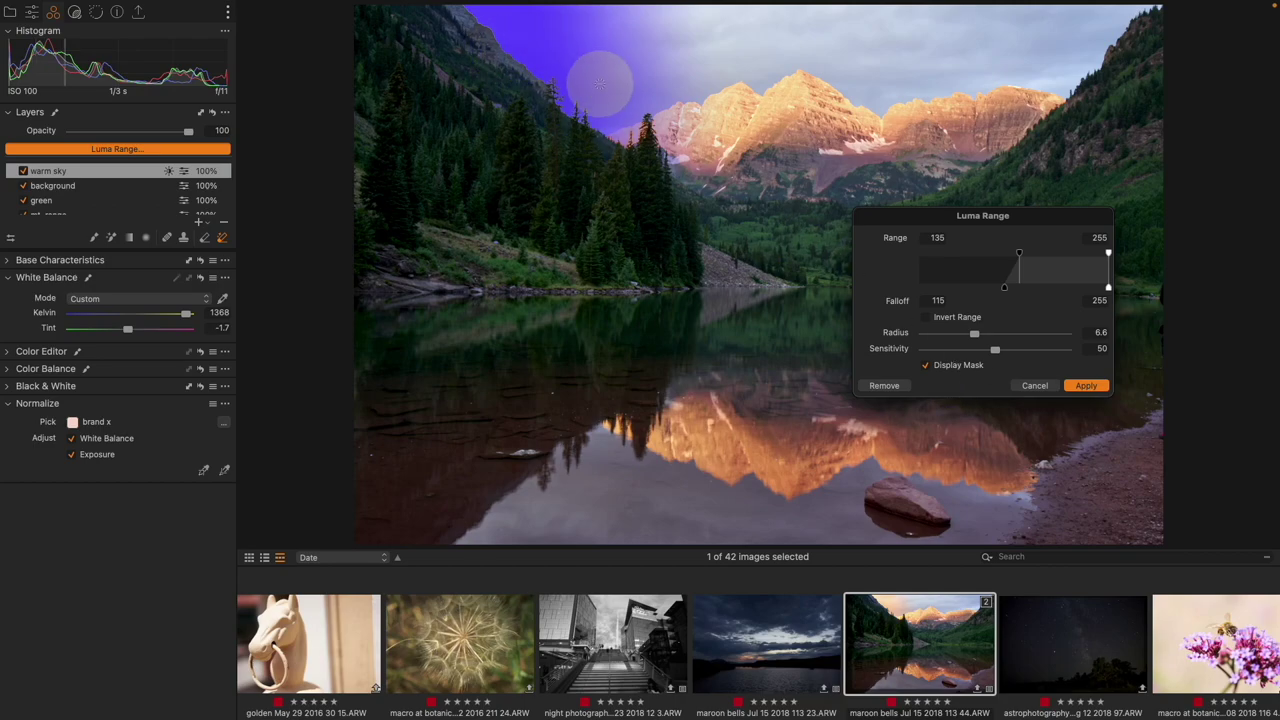
Step: Compare the sky with the mask display on and off, and apply the luma range to the warm sky layer
{"action": "left_click", "coordinate": [967, 368]}
{"action": "left_click", "coordinate": [967, 368]}
{"action": "left_click", "coordinate": [967, 368]}
{"action": "left_click", "coordinate": [967, 368]}
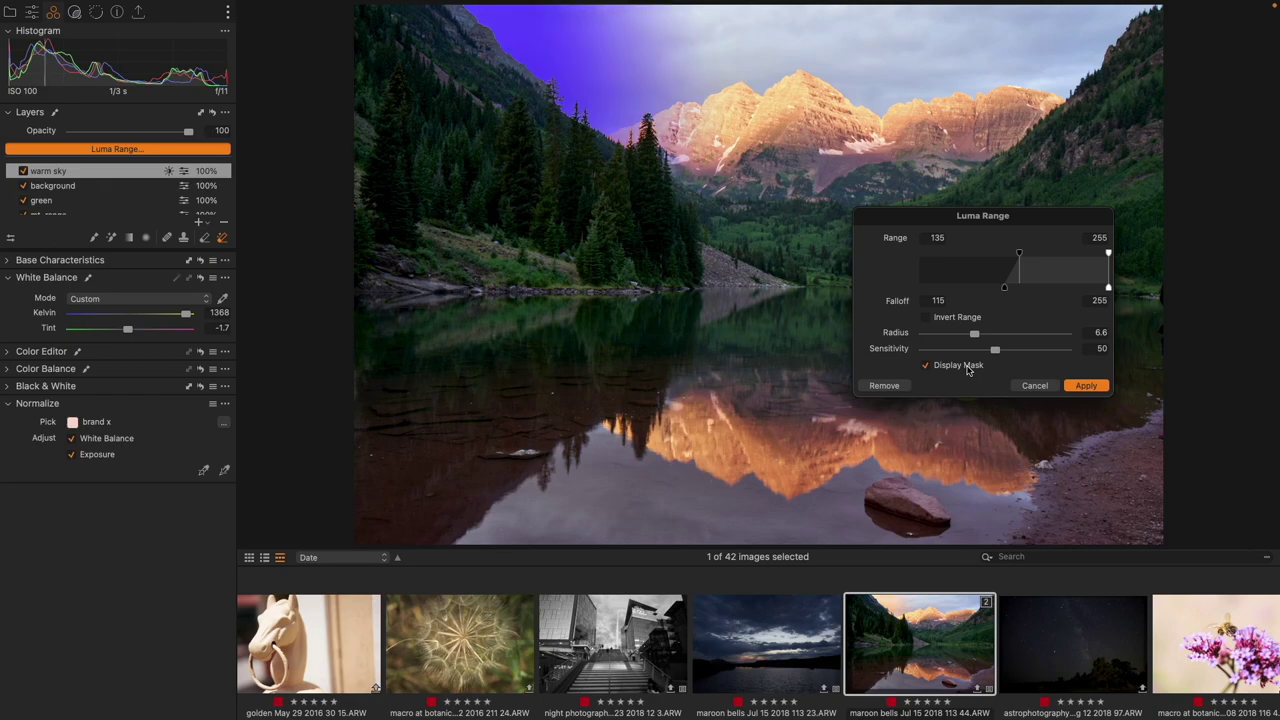
{"action": "left_click", "coordinate": [1086, 385]}
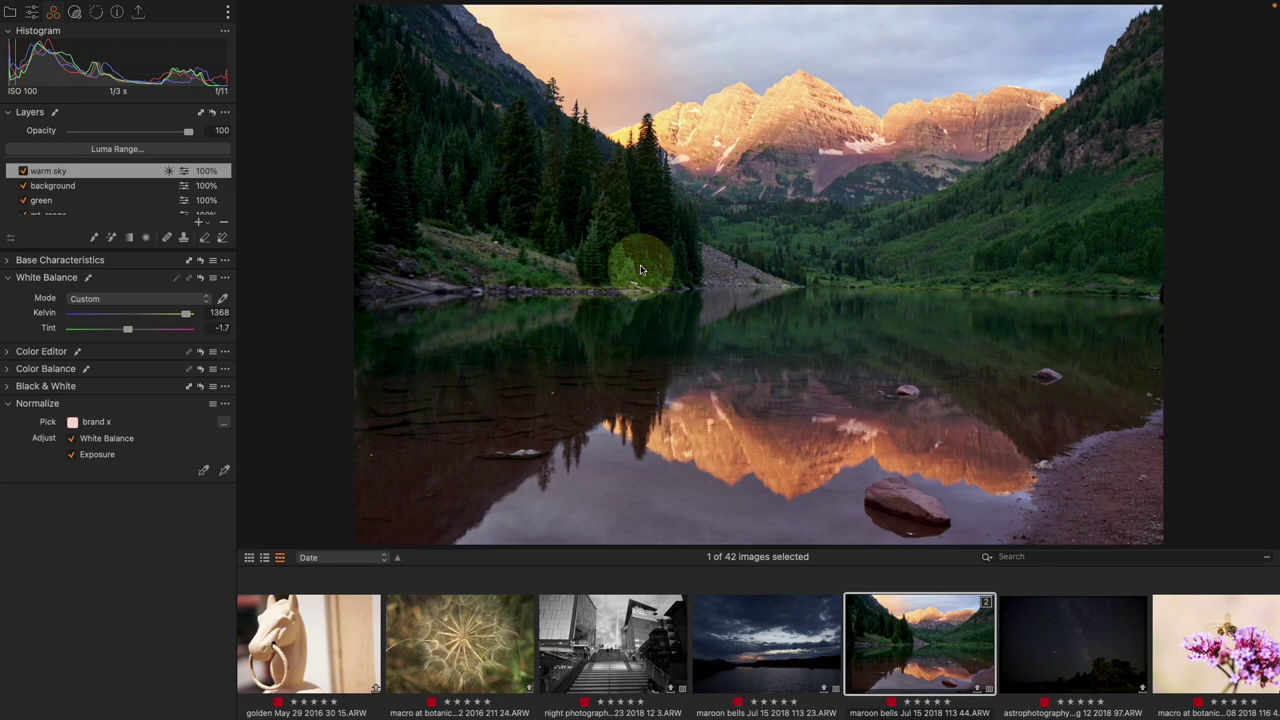
{"action": "scroll", "coordinate": [585, 176], "scroll_direction": "up", "scroll_amount": 2}
{"action": "scroll", "coordinate": [585, 176], "scroll_direction": "up", "scroll_amount": 1}
{"action": "scroll", "coordinate": [585, 176], "scroll_direction": "down", "scroll_amount": 3}
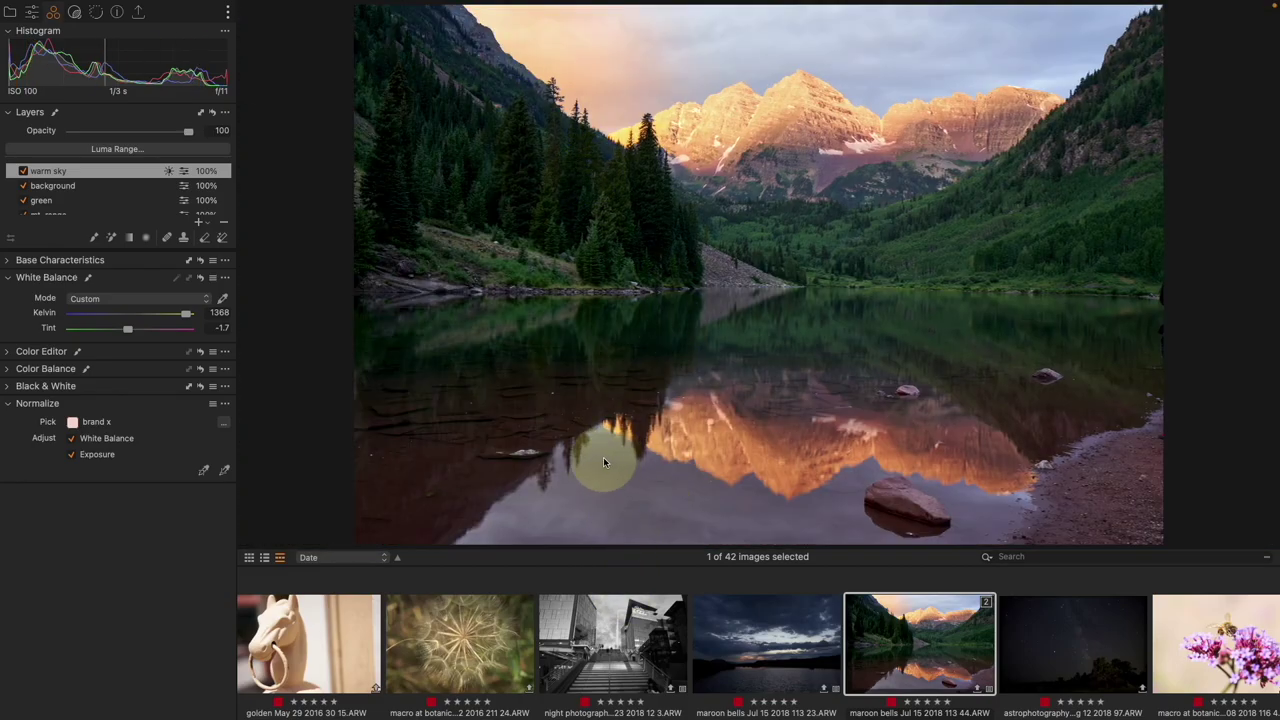
Step: Add an empty adjustment layer above warm sky and name it warm reflection
{"action": "left_click", "coordinate": [199, 223]}
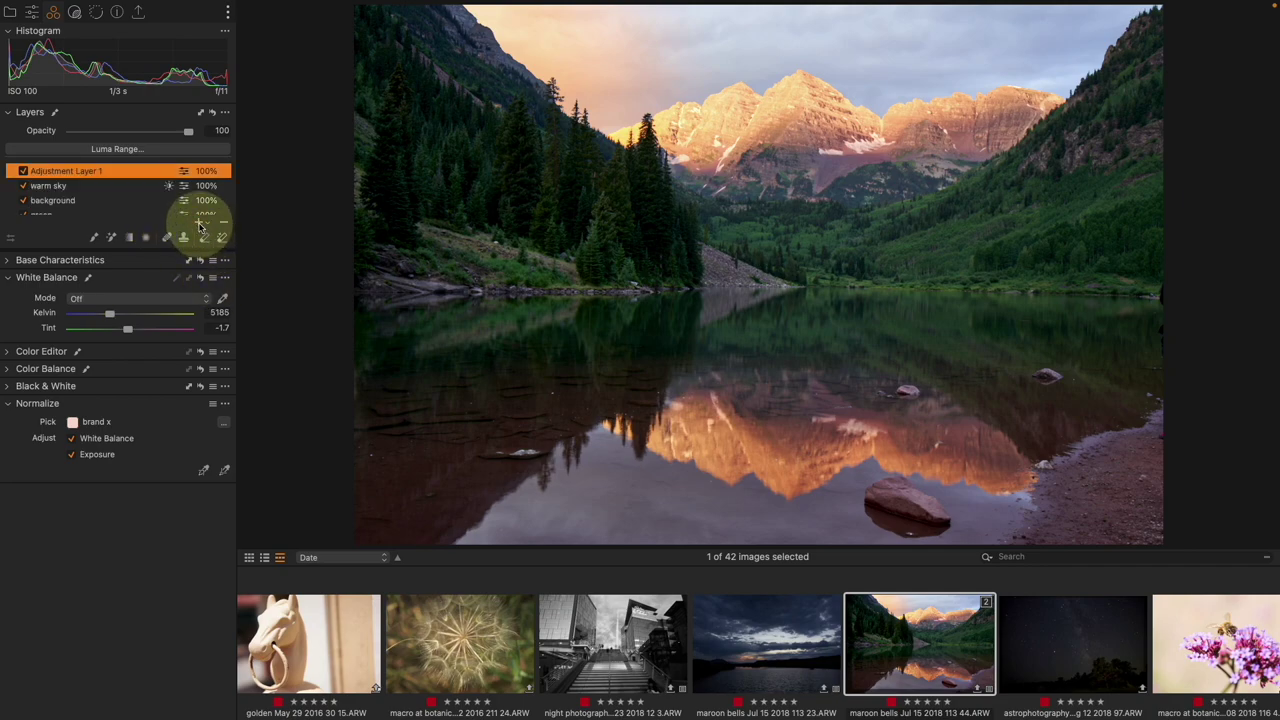
{"action": "right_click", "coordinate": [119, 174]}
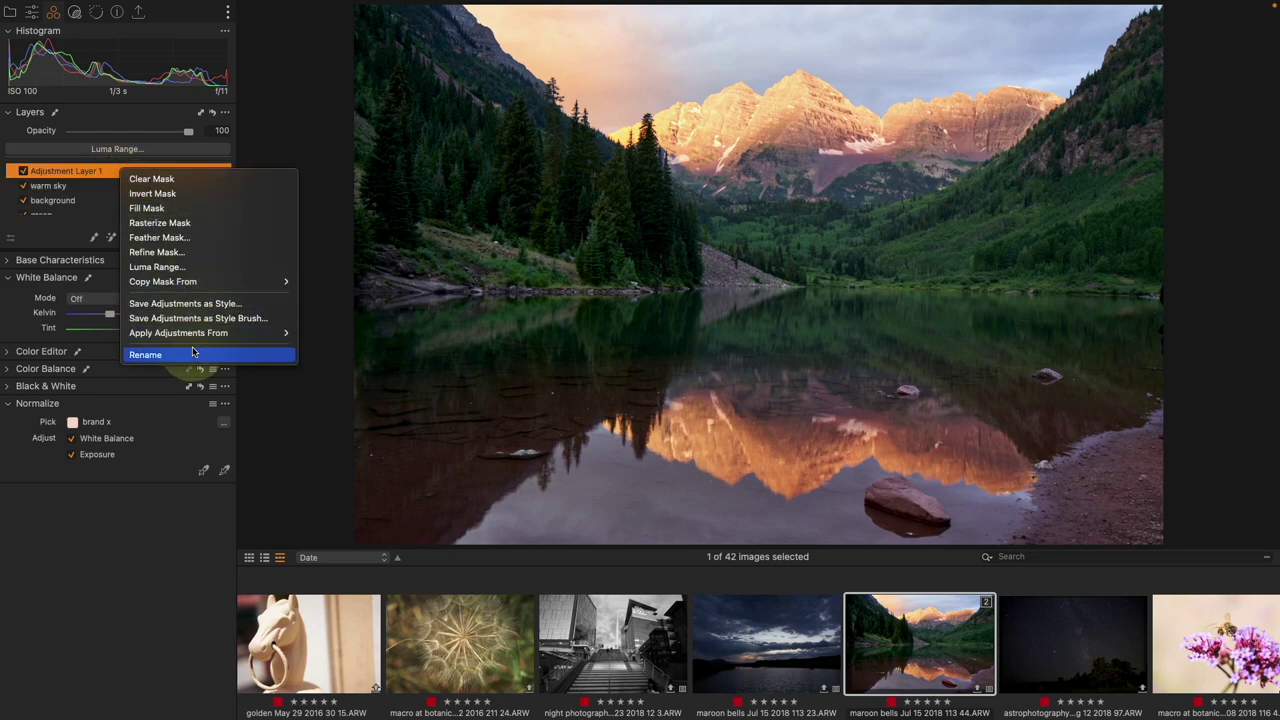
{"action": "left_click", "coordinate": [191, 354]}
{"action": "type", "text": "warm reflect"}
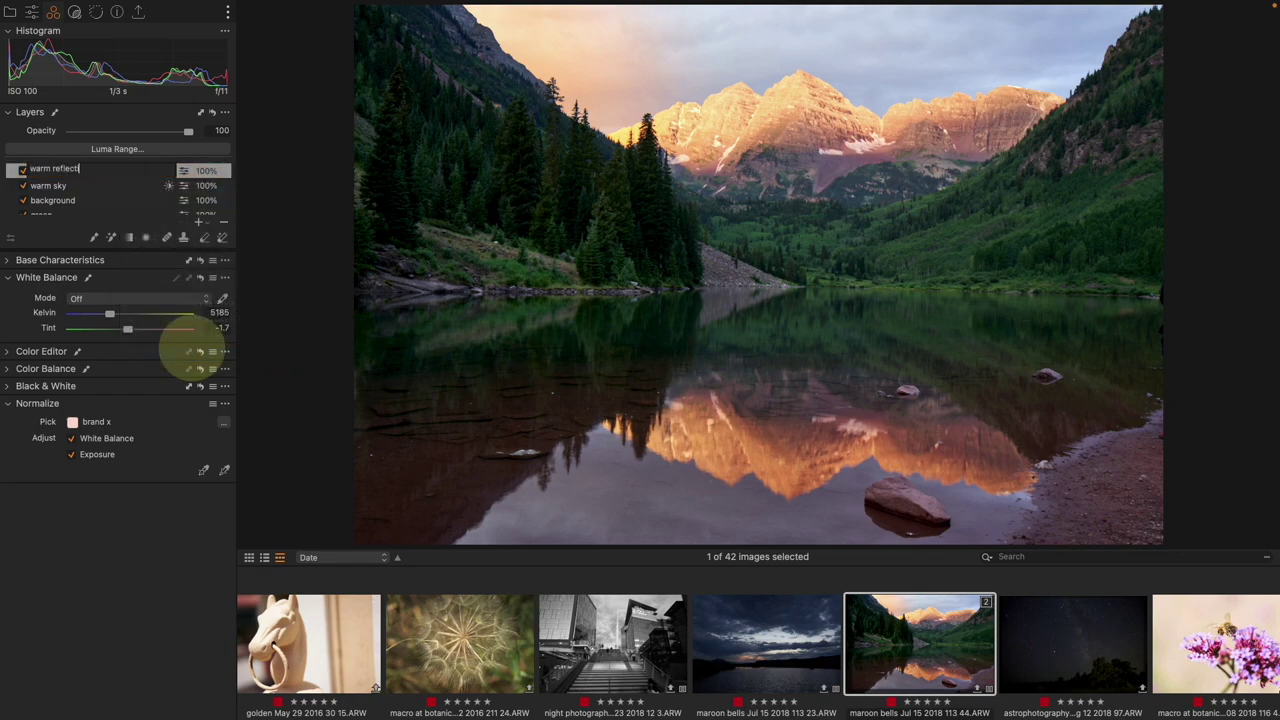
{"action": "type", "text": "ion"}
{"action": "key", "text": "Return"}
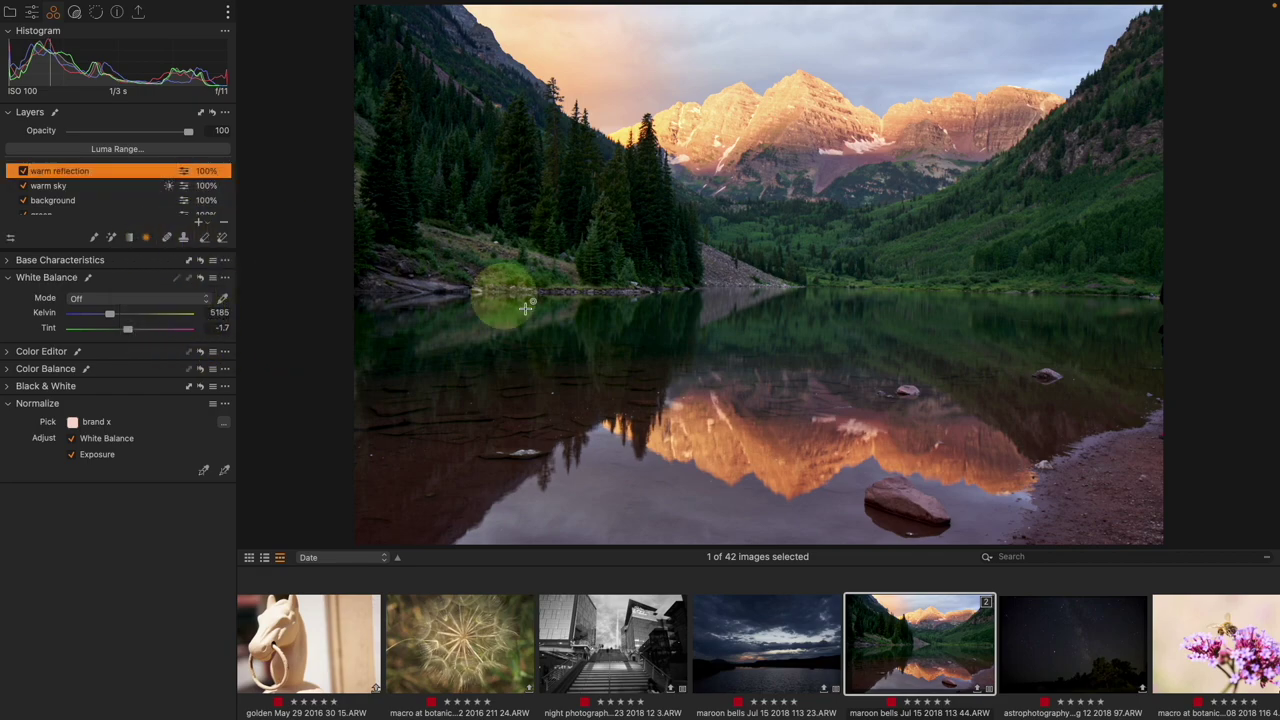
Step: Place a radial mask over the water in the photo's lower-left area and warm its white balance to 11273 Kelvin
{"action": "left_click_drag", "start_coordinate": [628, 389], "coordinate": [780, 246]}
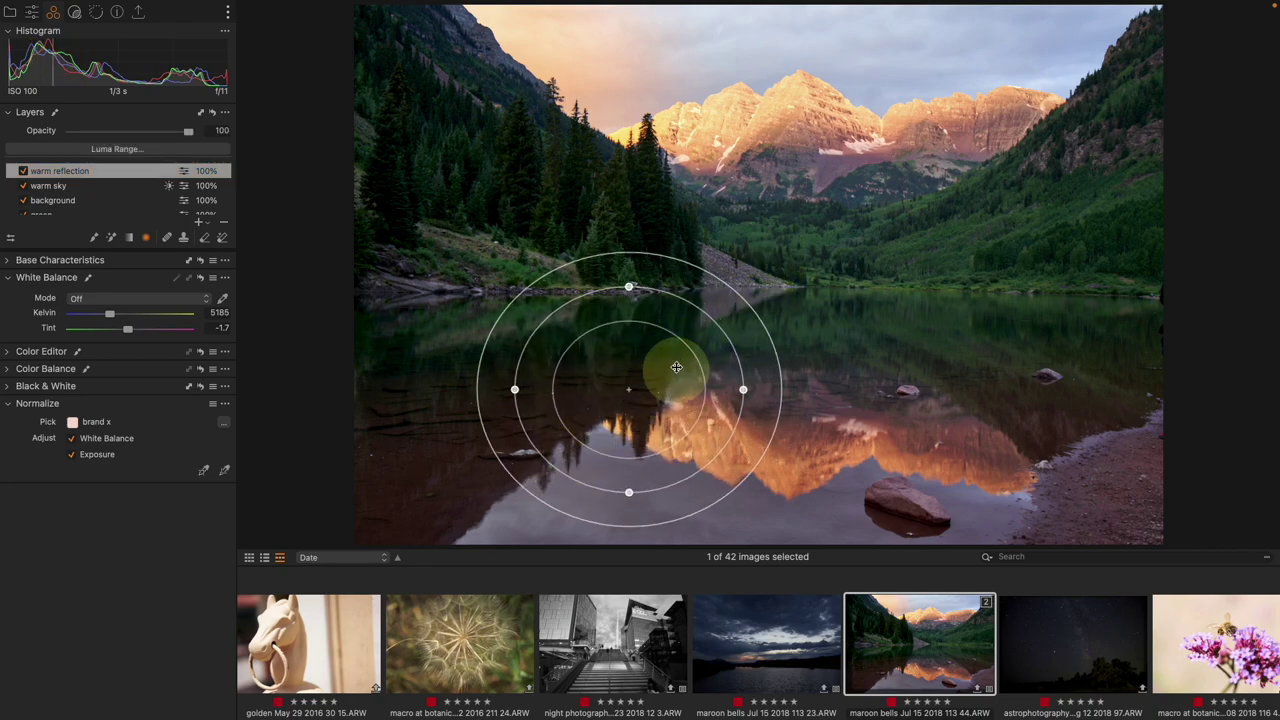
{"action": "left_click_drag", "start_coordinate": [686, 349], "coordinate": [528, 452]}
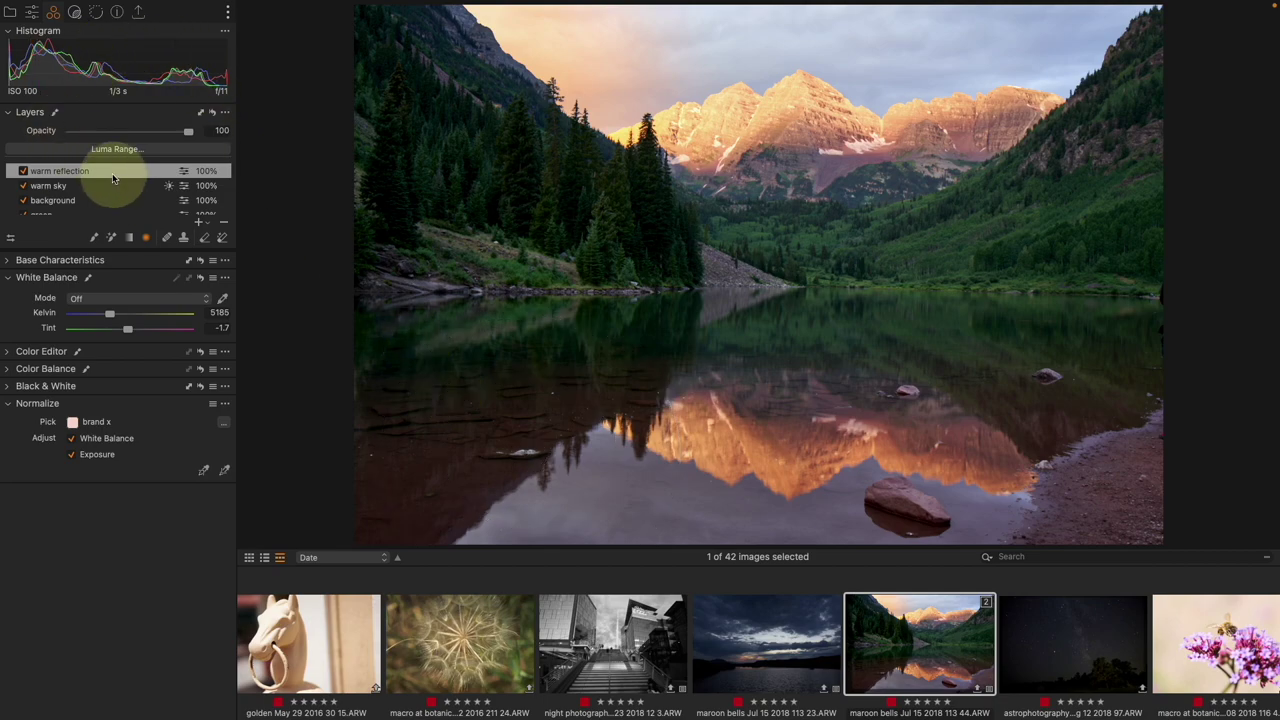
{"action": "left_click_drag", "start_coordinate": [110, 314], "coordinate": [166, 326]}
Step: Limit the warm reflection mask to a luma range of 76 to 255 with lower falloff 56, and apply it
{"action": "left_click", "coordinate": [163, 148]}
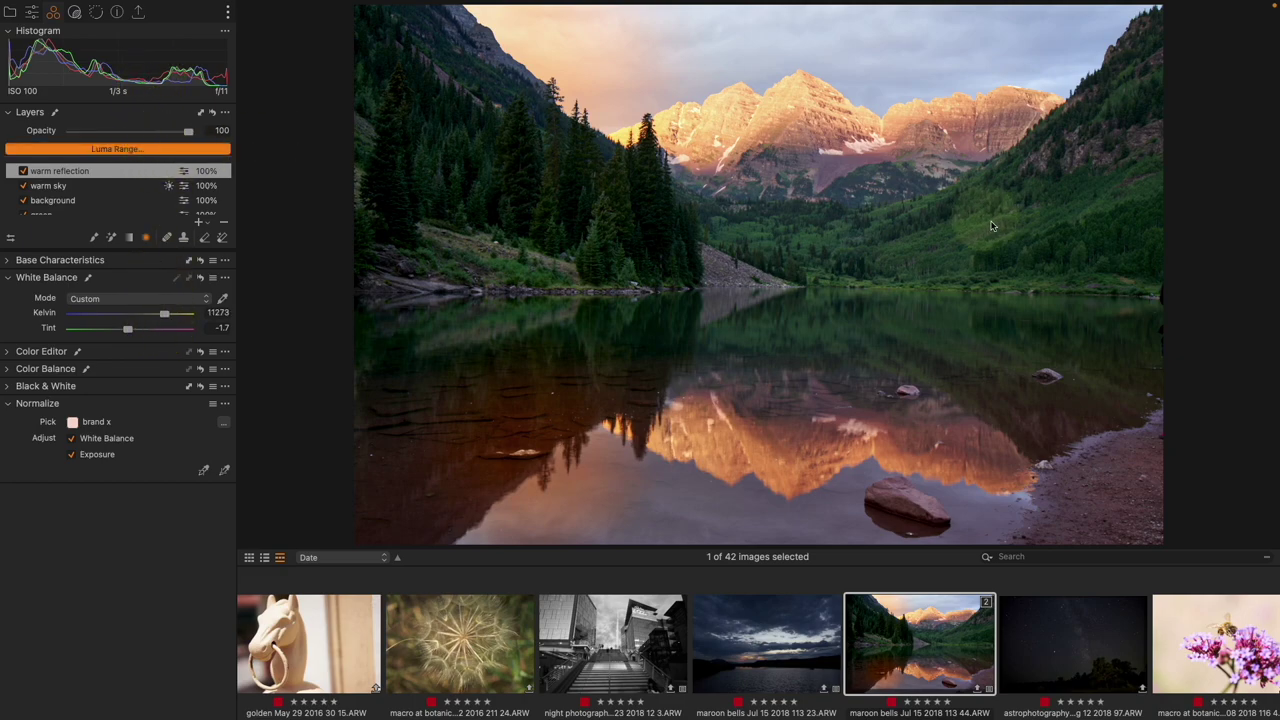
{"action": "left_click_drag", "start_coordinate": [1097, 259], "coordinate": [1108, 256]}
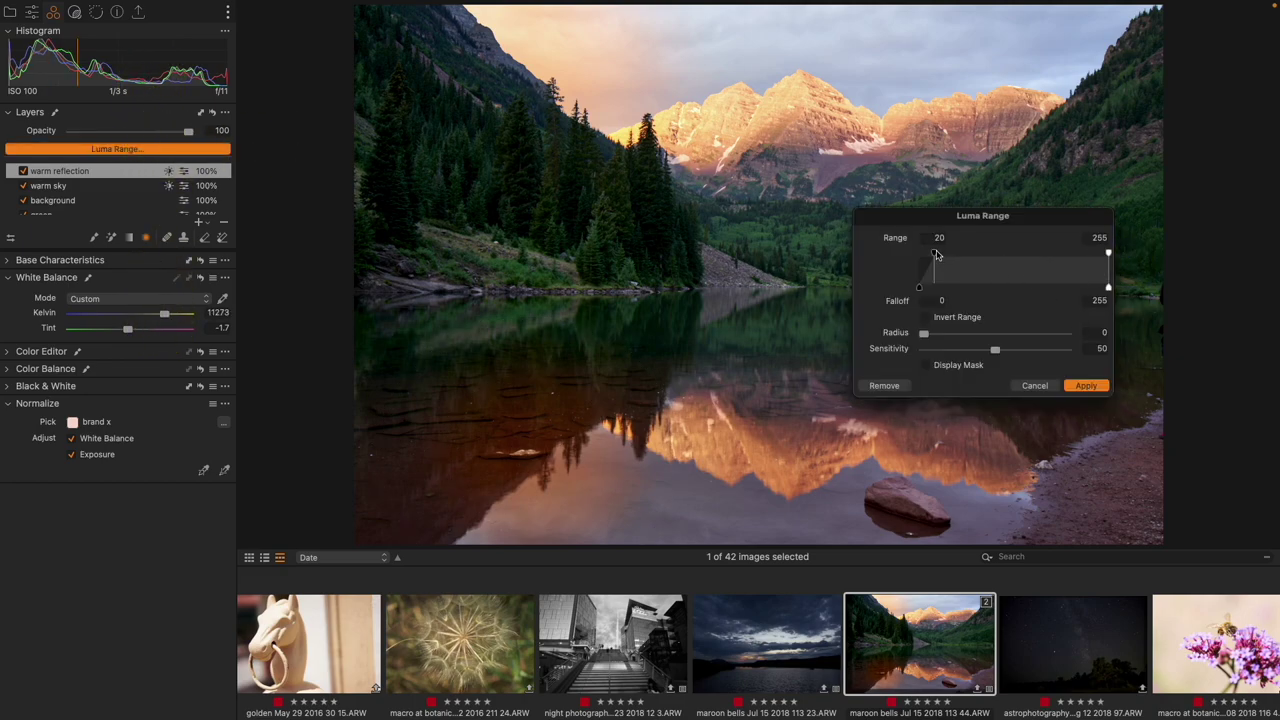
{"action": "left_click", "coordinate": [966, 364]}
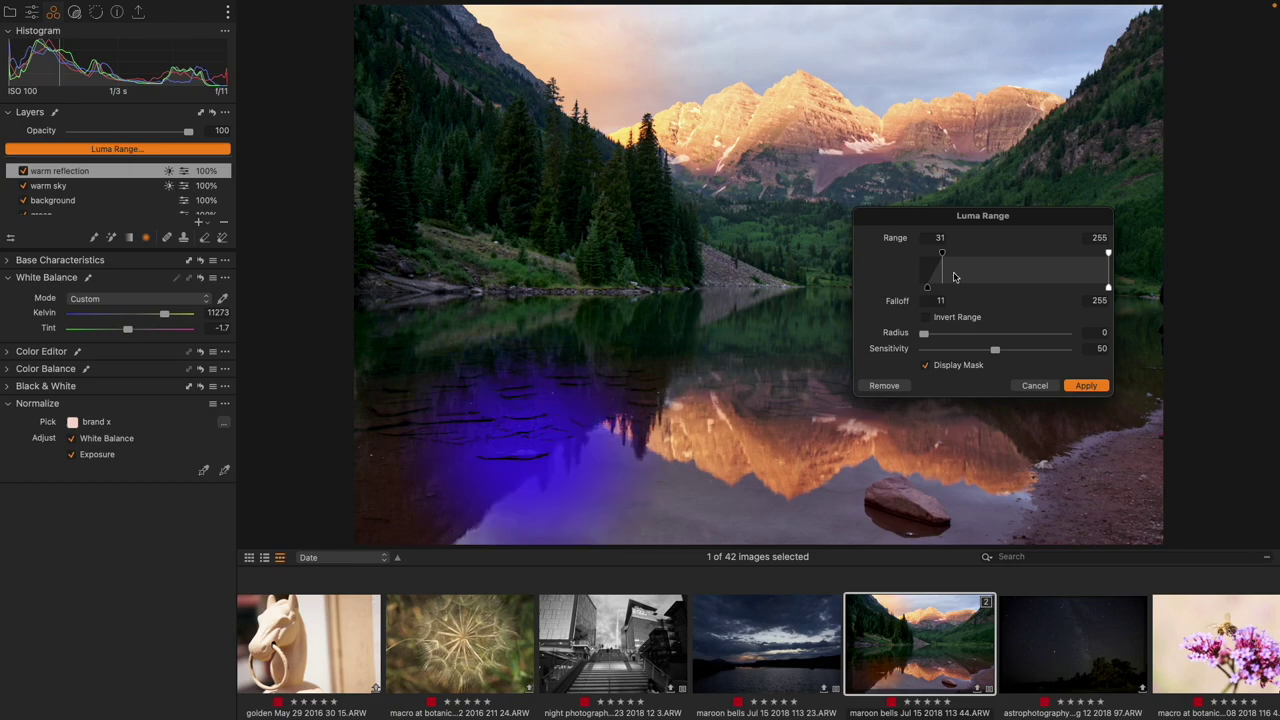
{"action": "left_click_drag", "start_coordinate": [944, 254], "coordinate": [980, 267]}
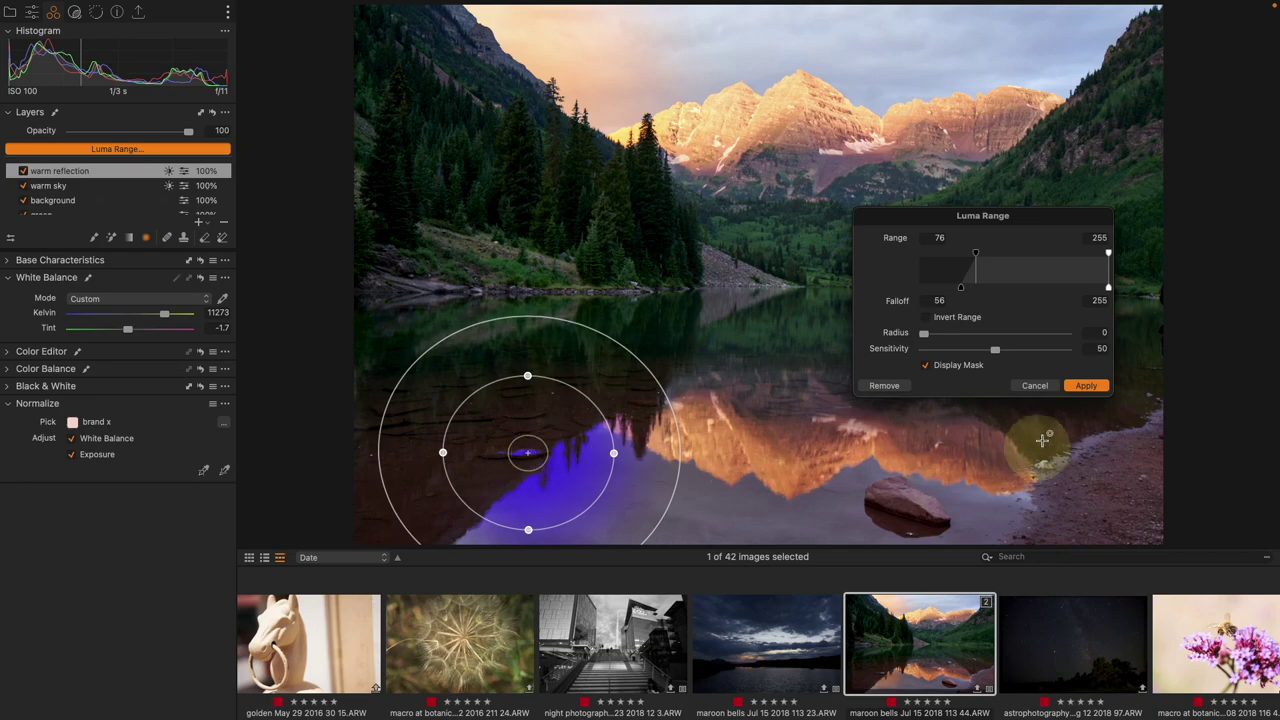
{"action": "left_click", "coordinate": [1092, 387]}
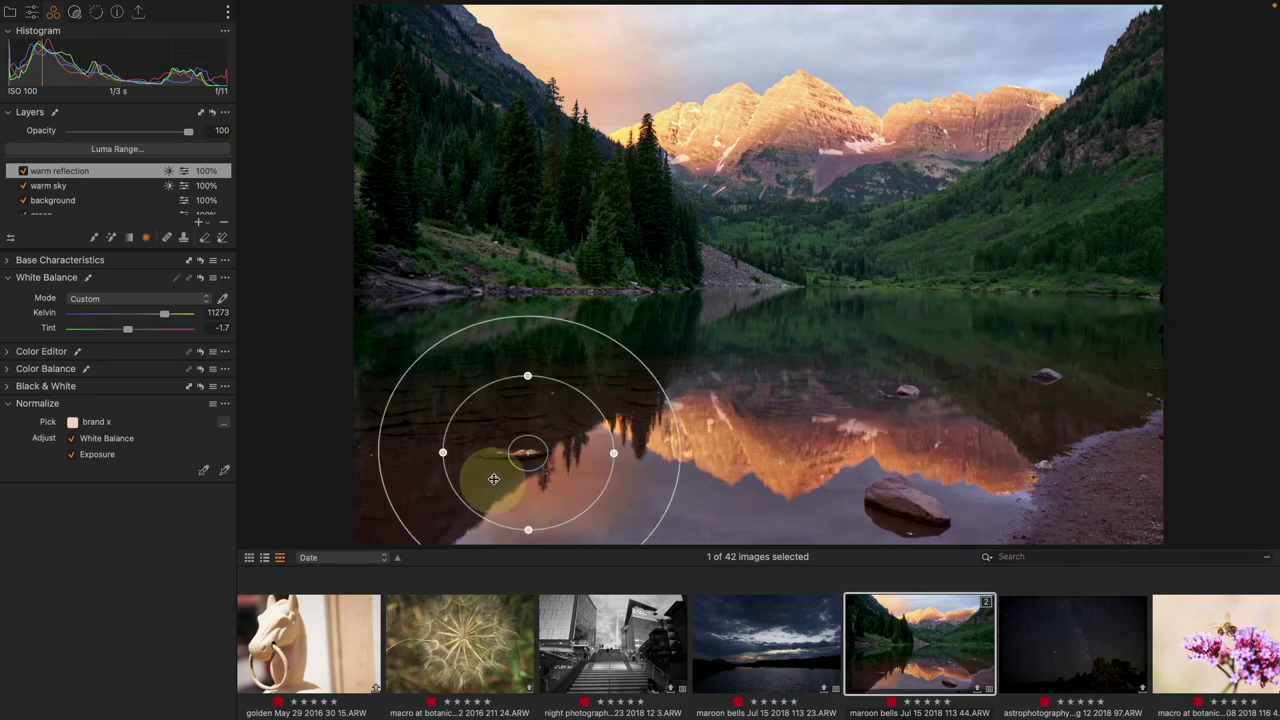
Step: Show the warm reflection mask and erase it from the small object protruding from the water
{"action": "key", "text": "m"}
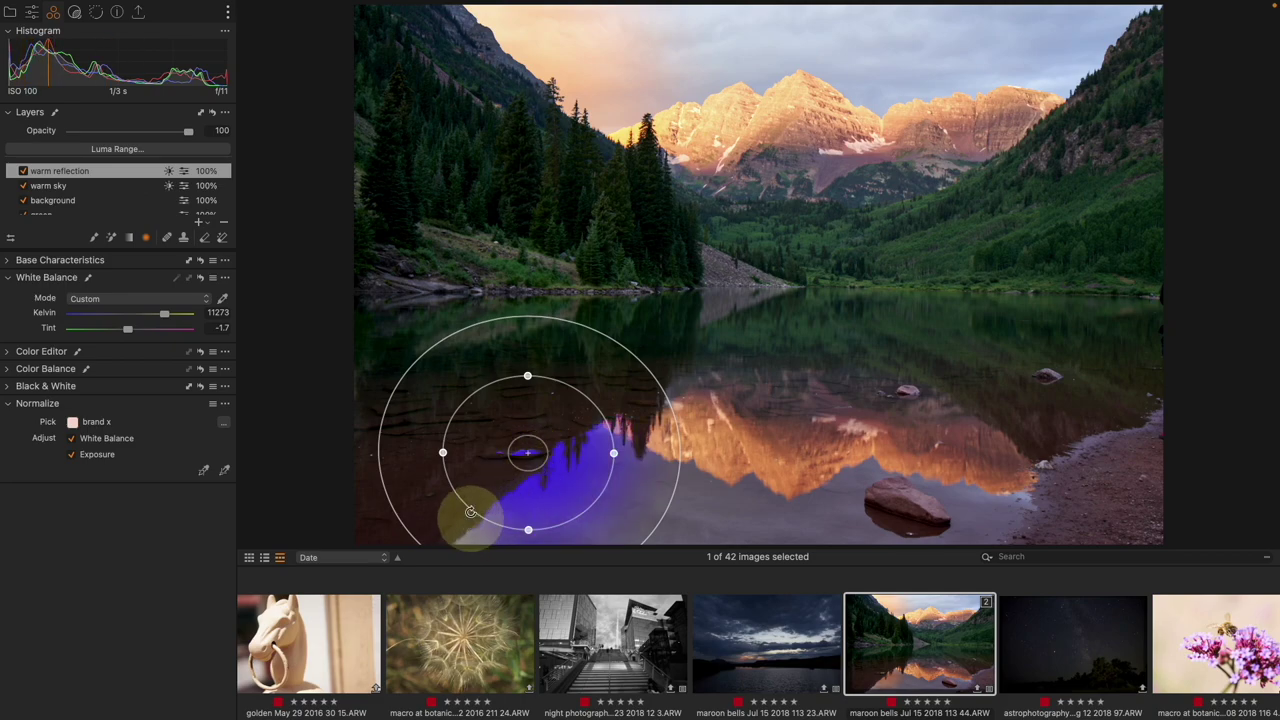
{"action": "left_click", "coordinate": [204, 237]}
{"action": "mouse_move", "coordinate": [508, 449]}
{"action": "left_mouse_down"}
{"action": "mouse_move", "coordinate": [535, 452]}
{"action": "mouse_move", "coordinate": [491, 449]}
{"action": "left_mouse_up"}
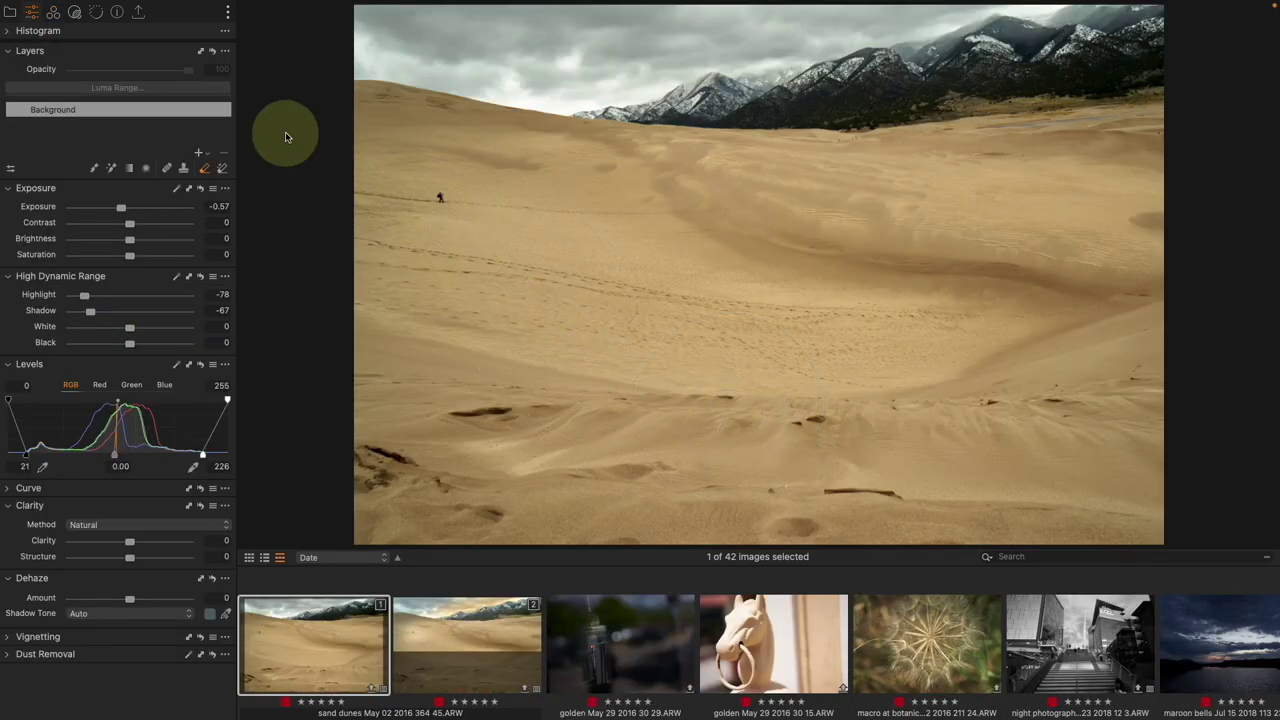
Step: Set Clarity to 27 and Dehaze to 14 on the sand dunes photo's Background layer
{"action": "left_click", "coordinate": [94, 168]}
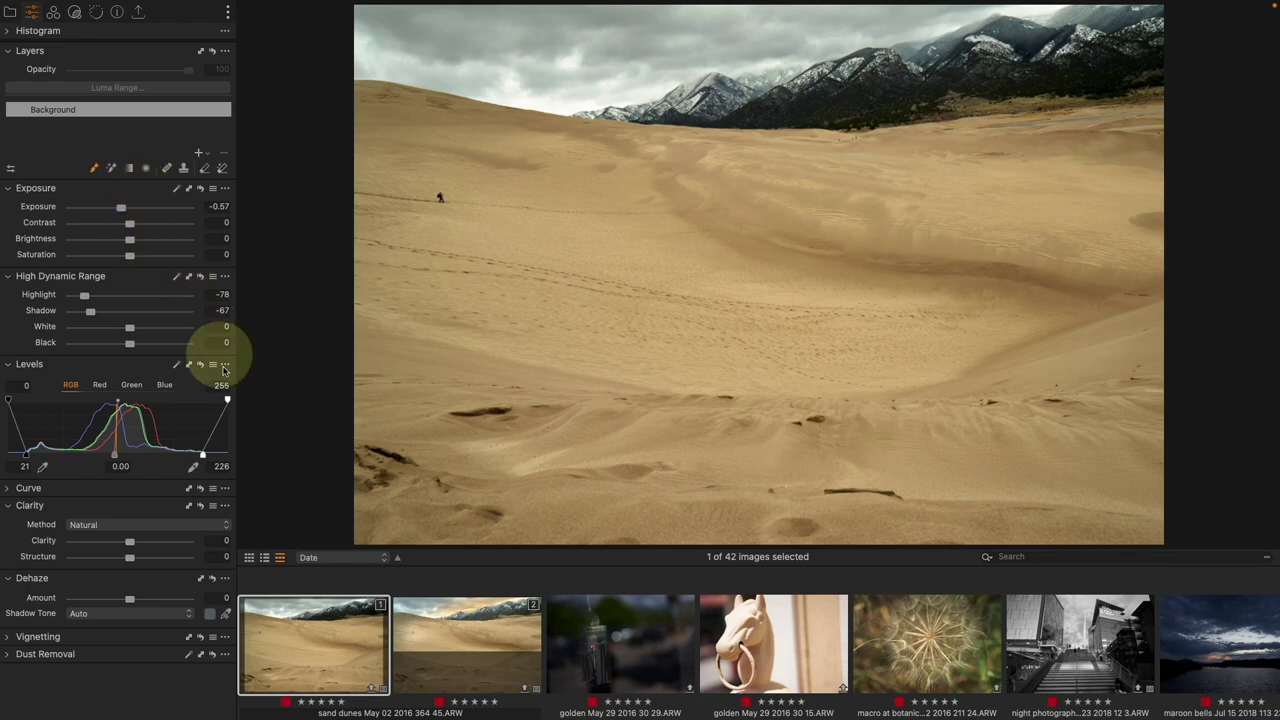
{"action": "left_click_drag", "start_coordinate": [129, 540], "coordinate": [145, 540]}
{"action": "left_click_drag", "start_coordinate": [132, 599], "coordinate": [138, 599]}
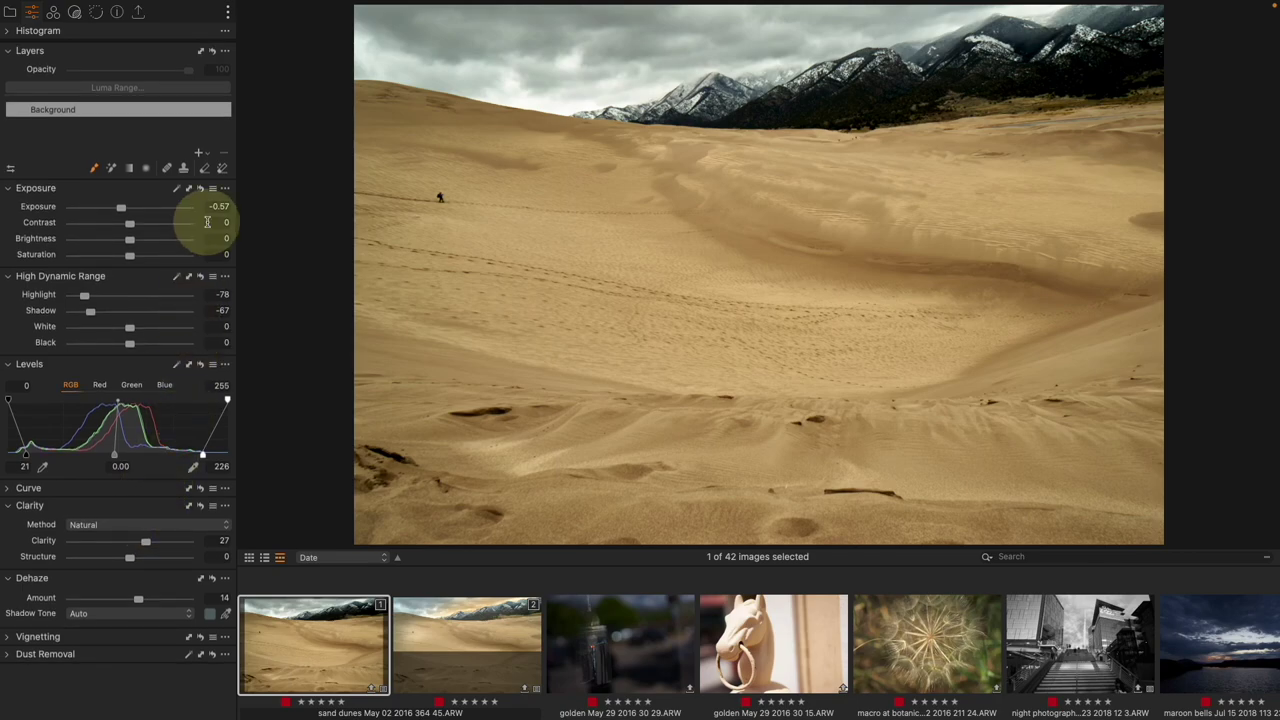
Step: Move the sand dunes photo's background adjustments to a new layer named background and set its opacity to 89
{"action": "left_click", "coordinate": [203, 153]}
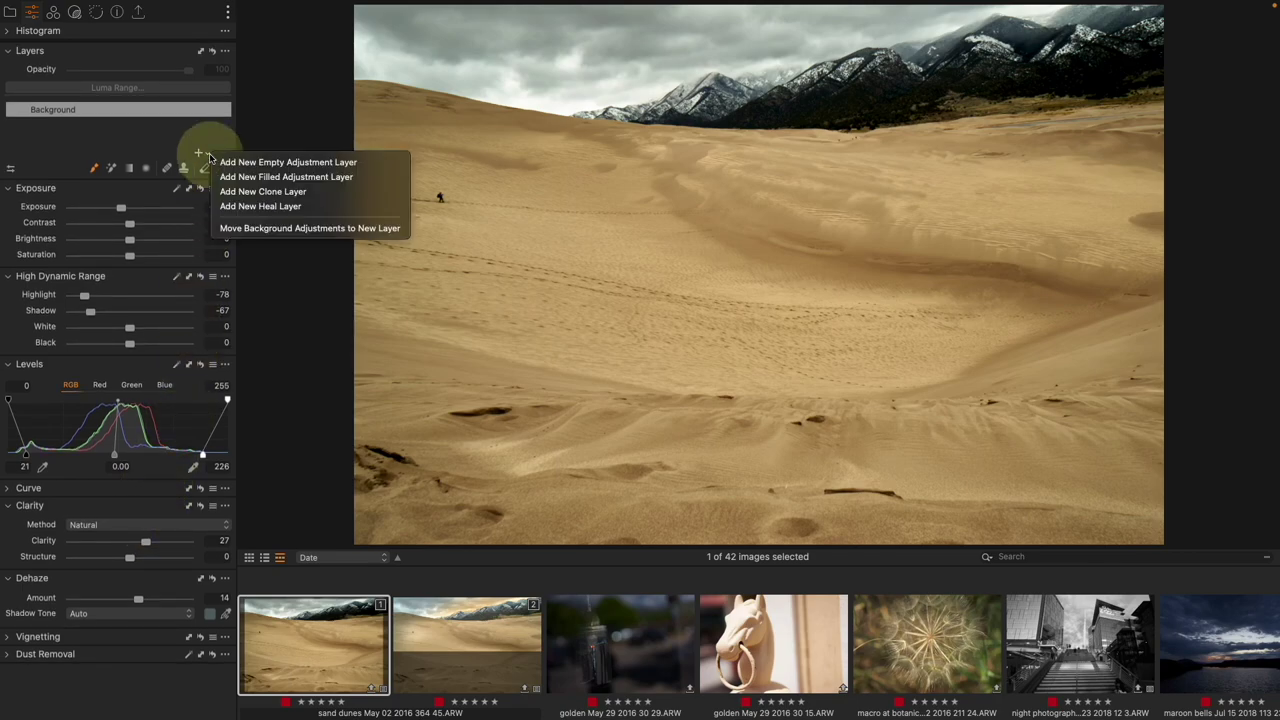
{"action": "left_click", "coordinate": [306, 228]}
{"action": "right_click", "coordinate": [122, 115]}
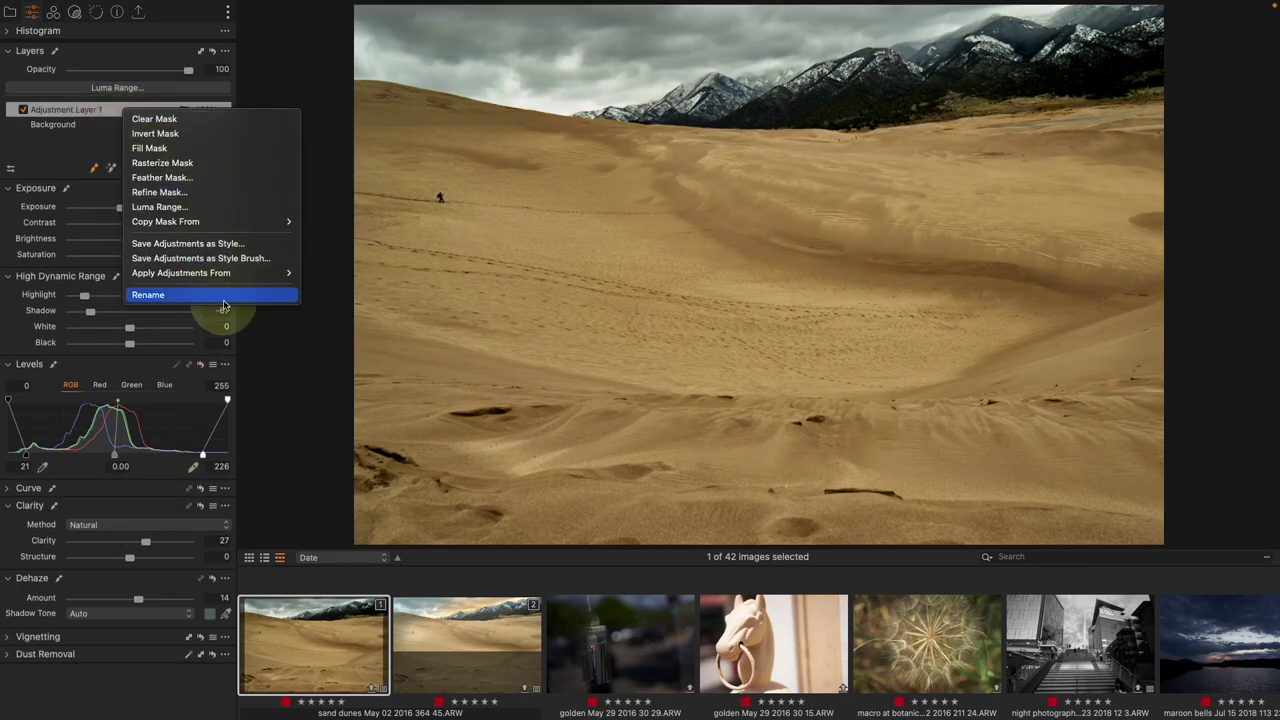
{"action": "left_click", "coordinate": [222, 296]}
{"action": "type", "text": "background"}
{"action": "key", "text": "Return"}
{"action": "left_click_drag", "start_coordinate": [188, 69], "coordinate": [309, 86]}
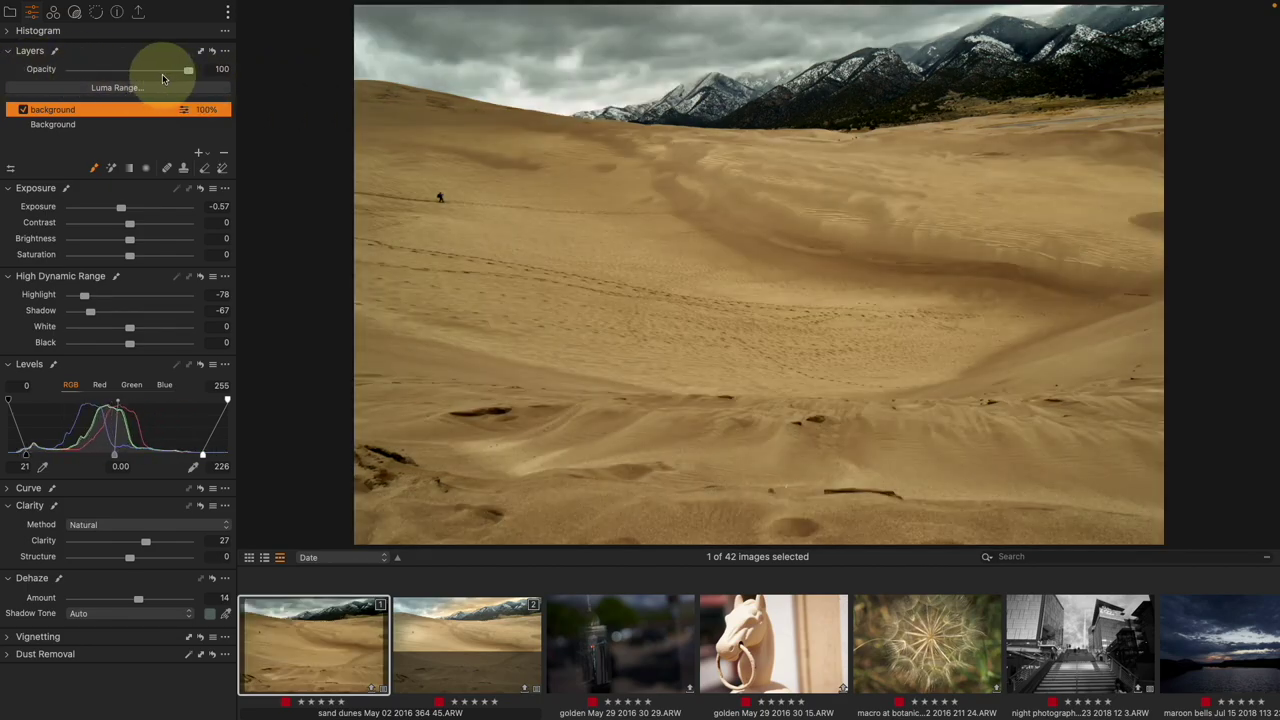
{"action": "mouse_move", "coordinate": [190, 72]}
{"action": "left_mouse_down"}
{"action": "mouse_move", "coordinate": [171, 71]}
{"action": "mouse_move", "coordinate": [176, 81]}
{"action": "left_mouse_up"}
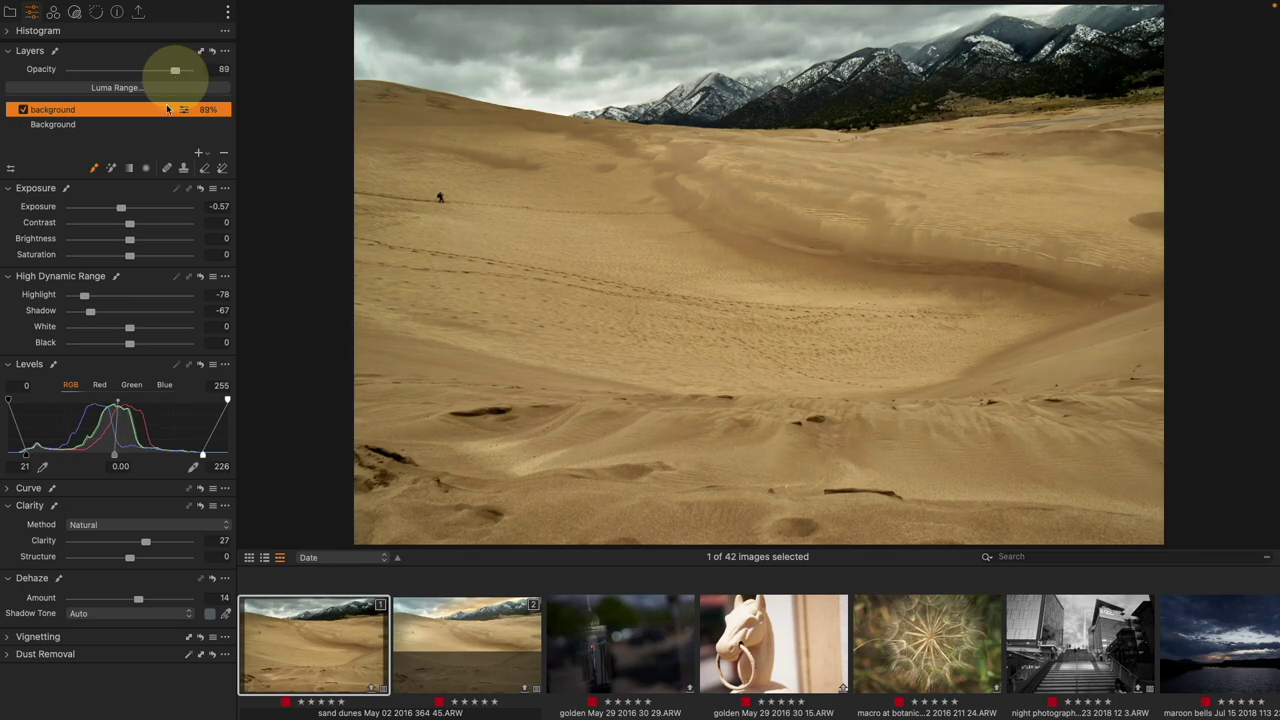
Step: Add an adjustment layer with a diagonal linear gradient mask from the photo's upper-right corner, and show the mask
{"action": "left_click", "coordinate": [198, 153]}
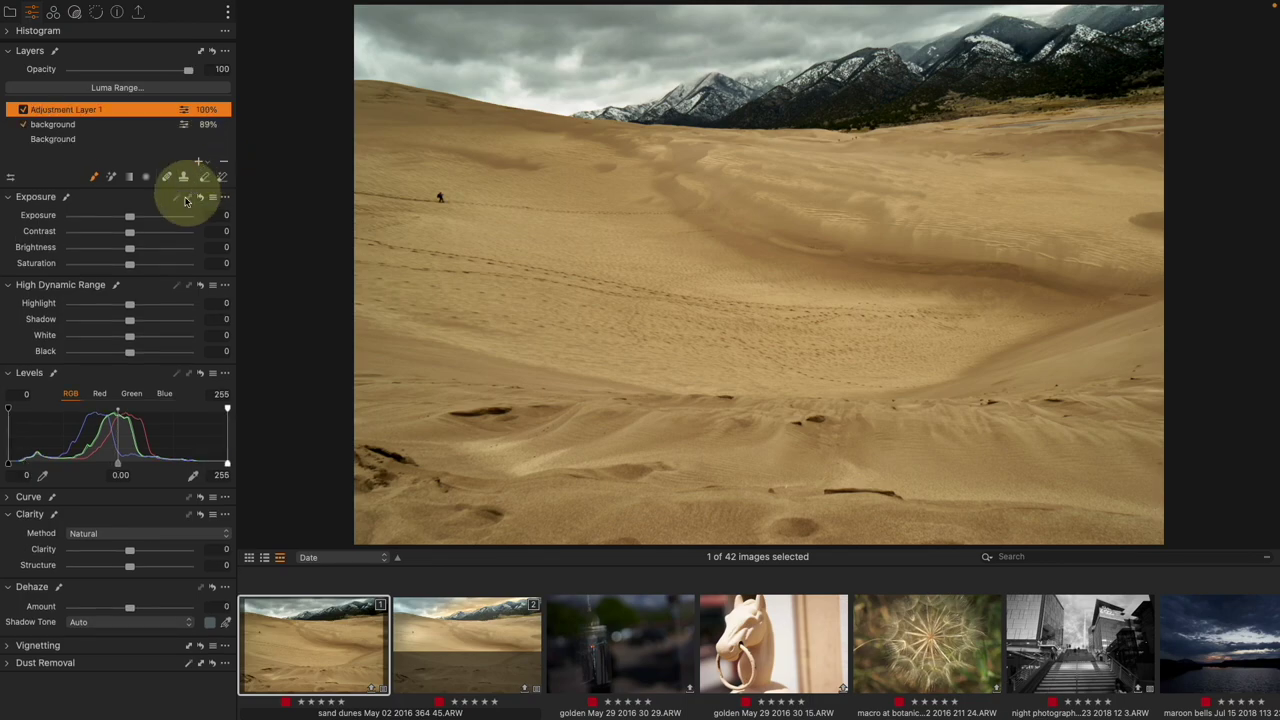
{"action": "left_click", "coordinate": [129, 180]}
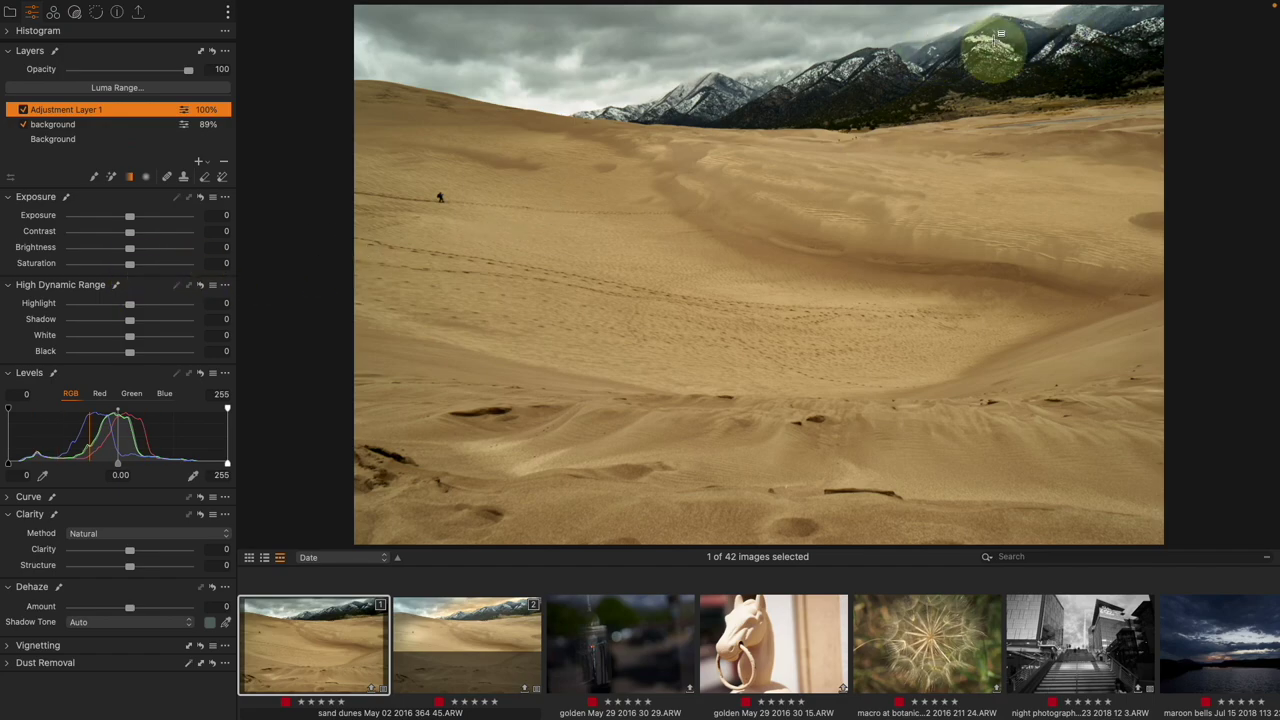
{"action": "left_click_drag", "start_coordinate": [1057, 40], "coordinate": [922, 338]}
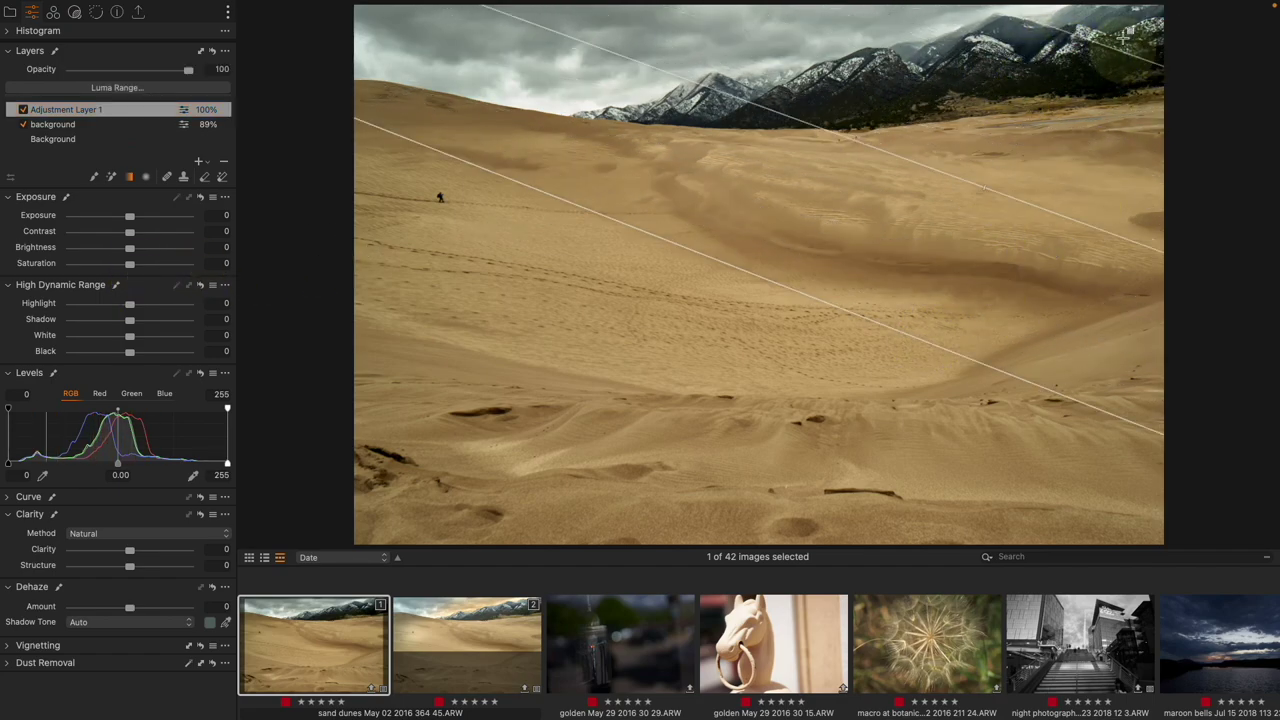
{"action": "key", "text": "m"}
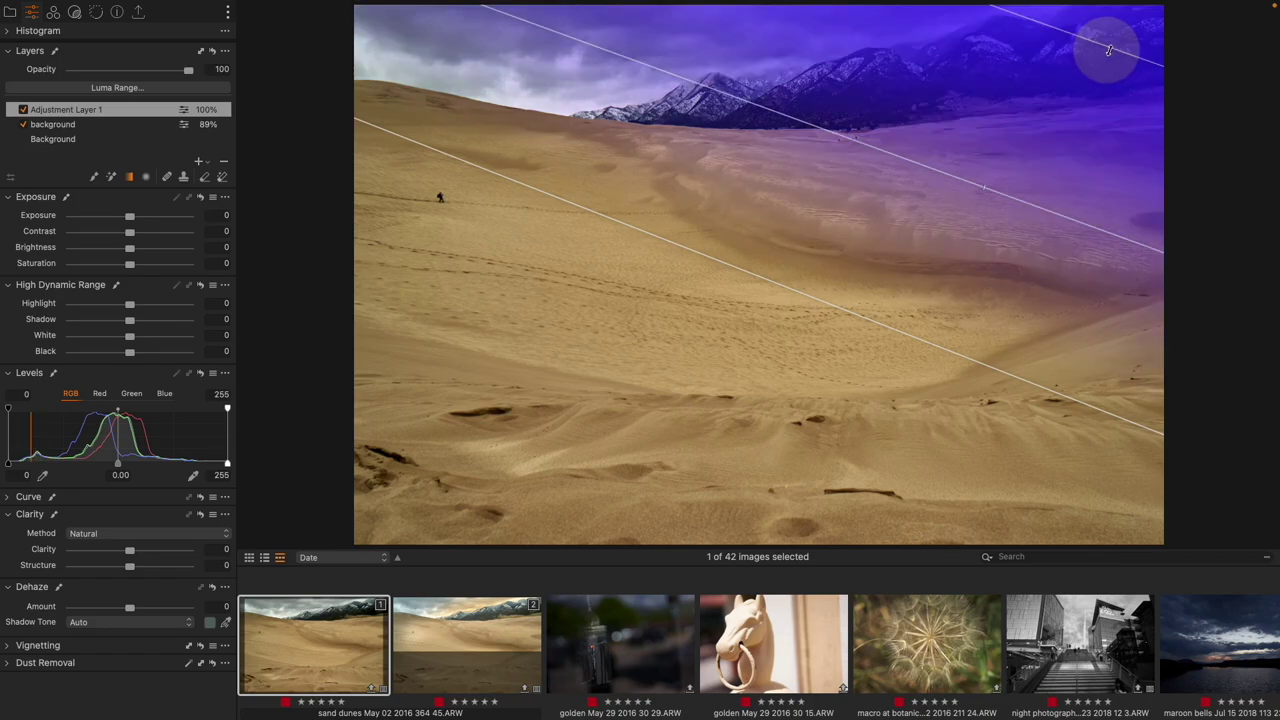
Step: Adjust the linear gradient's falloff, position and angle so it covers the mountains and sky on the photo's upper right
{"action": "left_click_drag", "start_coordinate": [1110, 48], "coordinate": [1158, 54]}
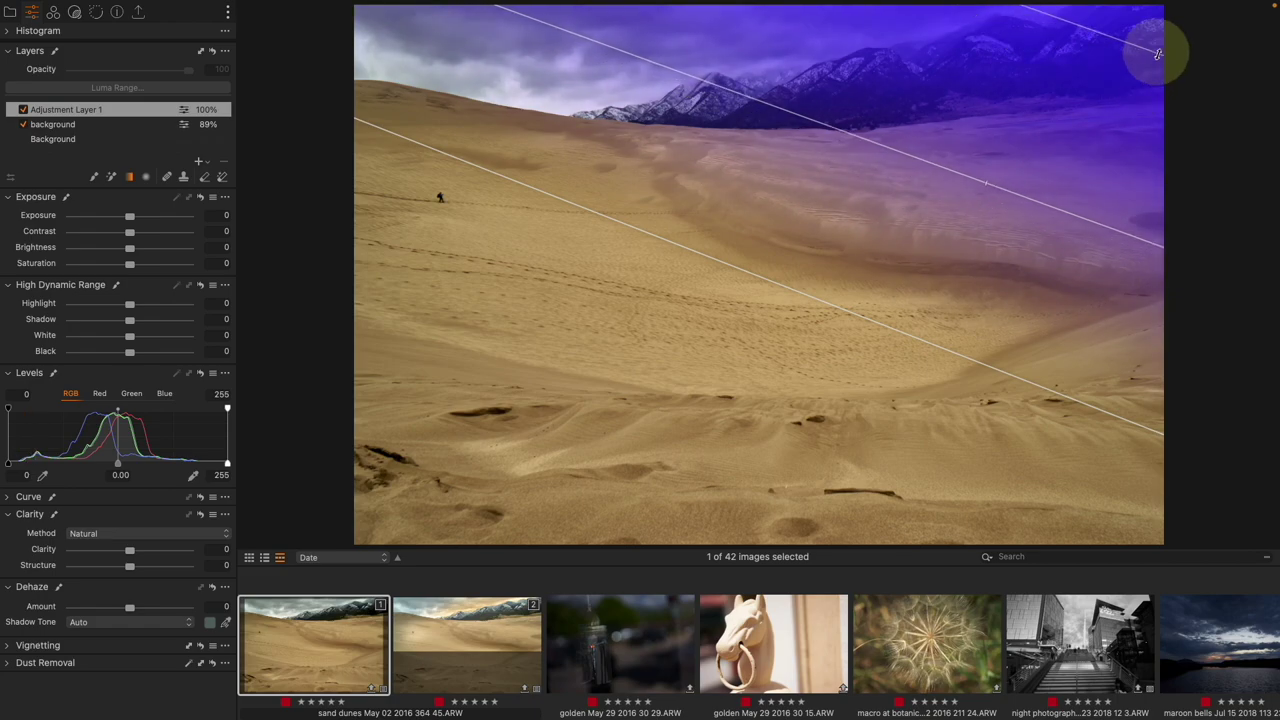
{"action": "mouse_move", "coordinate": [951, 166]}
{"action": "left_mouse_down"}
{"action": "mouse_move", "coordinate": [954, 179]}
{"action": "mouse_move", "coordinate": [937, 166]}
{"action": "left_mouse_up"}
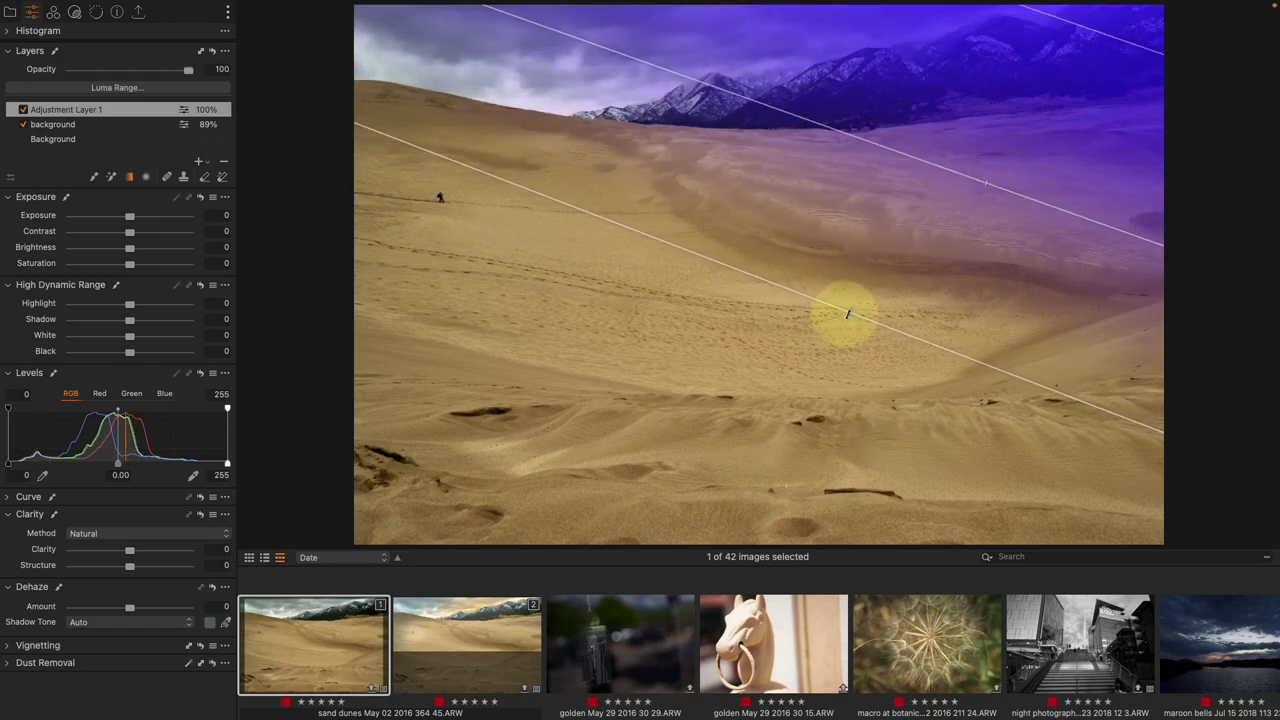
{"action": "mouse_move", "coordinate": [846, 314]}
{"action": "left_mouse_down"}
{"action": "mouse_move", "coordinate": [911, 243]}
{"action": "mouse_move", "coordinate": [868, 302]}
{"action": "left_mouse_up"}
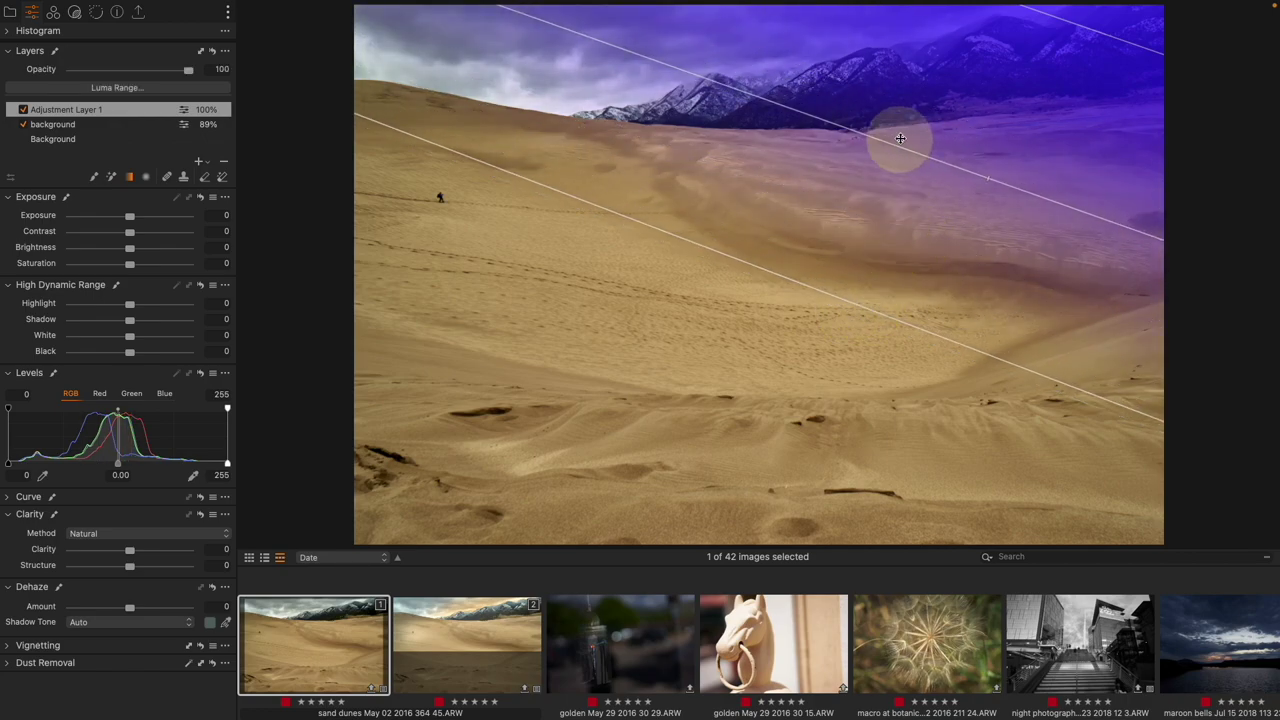
{"action": "left_click_drag", "start_coordinate": [957, 120], "coordinate": [971, 86]}
{"action": "mouse_move", "coordinate": [877, 100]}
{"action": "left_mouse_down"}
{"action": "mouse_move", "coordinate": [894, 106]}
{"action": "mouse_move", "coordinate": [897, 87]}
{"action": "left_mouse_up"}
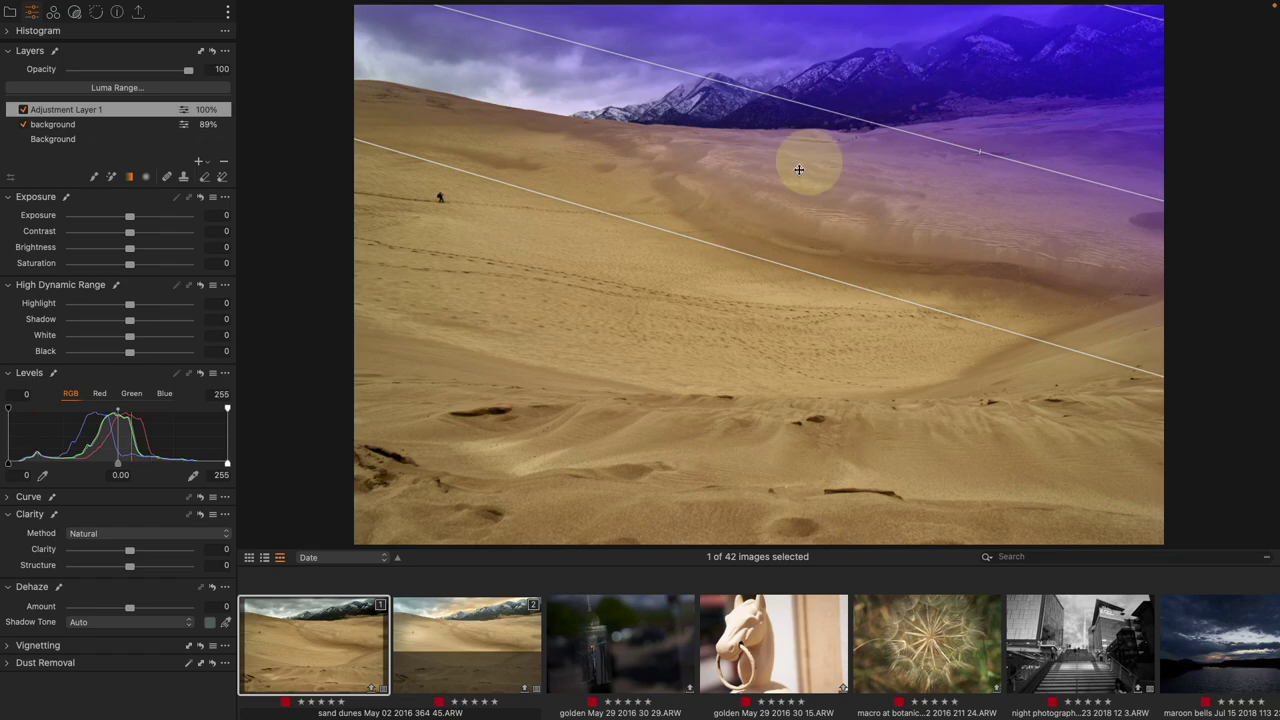
Step: Rename the gradient layer as warm and raise its white balance to 9873 Kelvin
{"action": "right_click", "coordinate": [132, 109]}
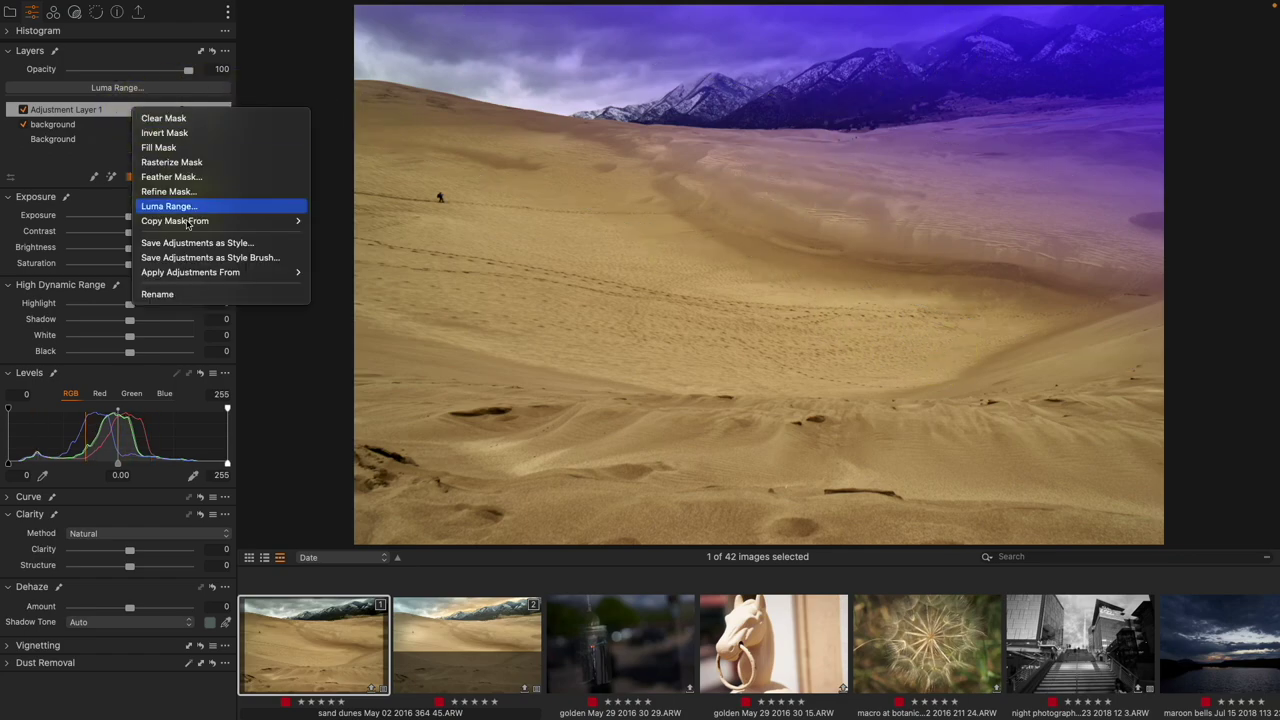
{"action": "left_click", "coordinate": [186, 294]}
{"action": "type", "text": "warm"}
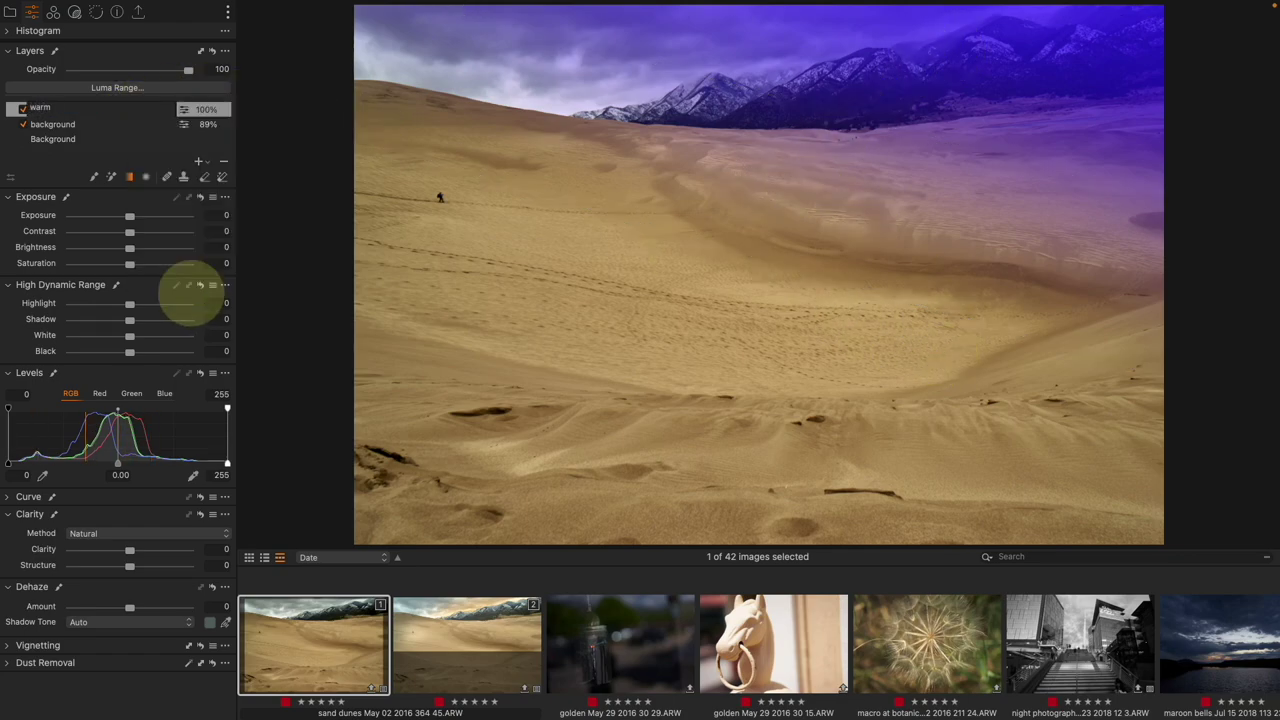
{"action": "key", "text": "Return"}
{"action": "left_click", "coordinate": [53, 11]}
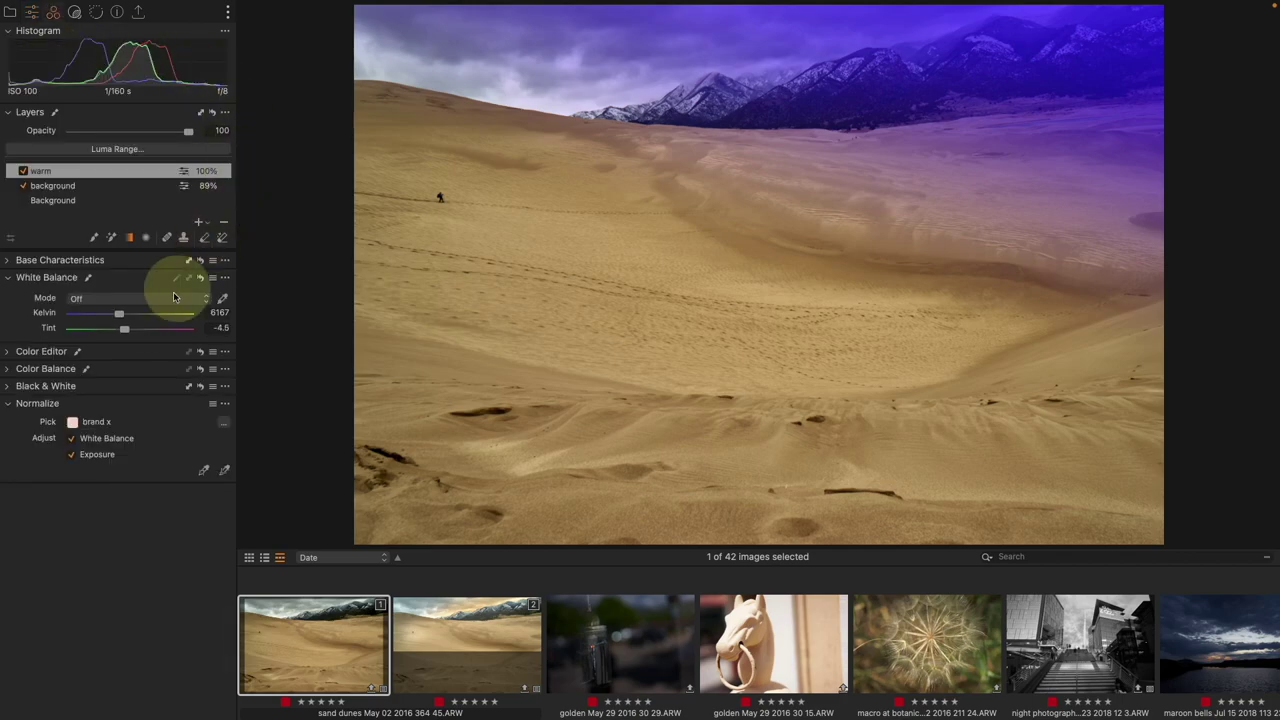
{"action": "left_click_drag", "start_coordinate": [120, 314], "coordinate": [155, 320]}
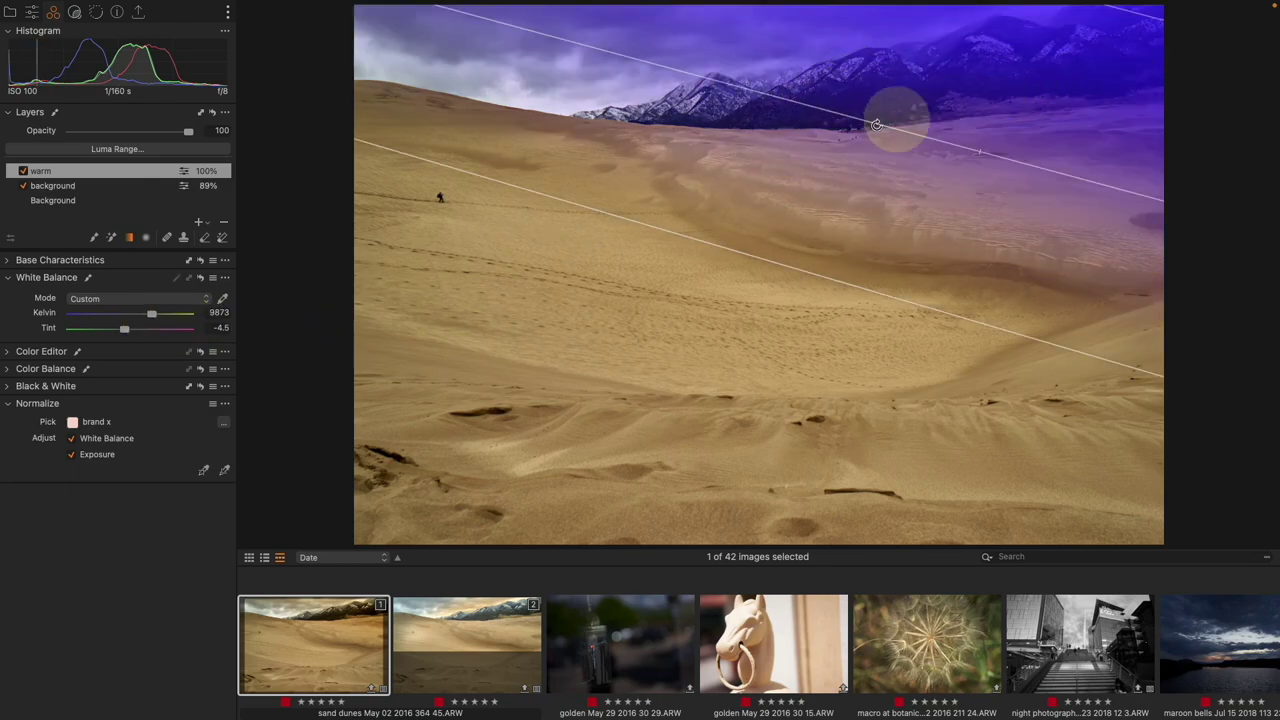
Step: Limit the warm layer's mask to a luma range of 97 to 235 with falloff 77 to 255, and hide the mask
{"action": "left_click", "coordinate": [150, 180]}
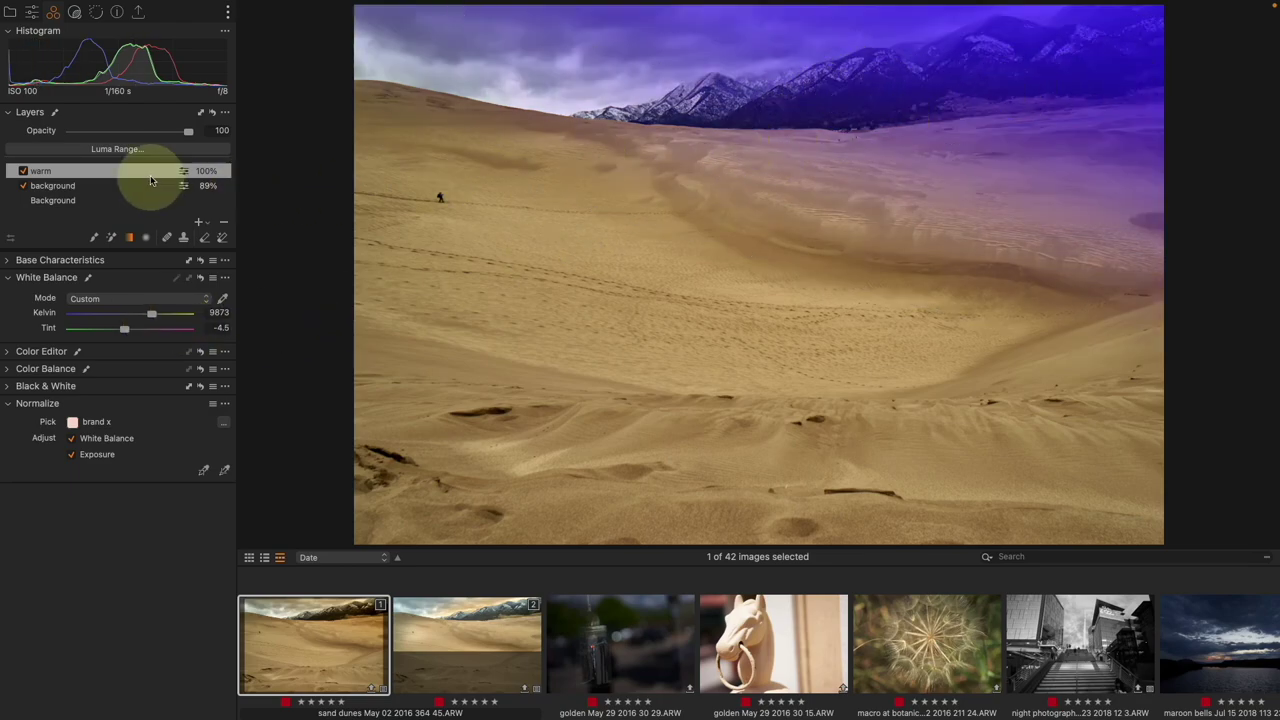
{"action": "left_click", "coordinate": [210, 149]}
{"action": "left_click_drag", "start_coordinate": [932, 262], "coordinate": [994, 268]}
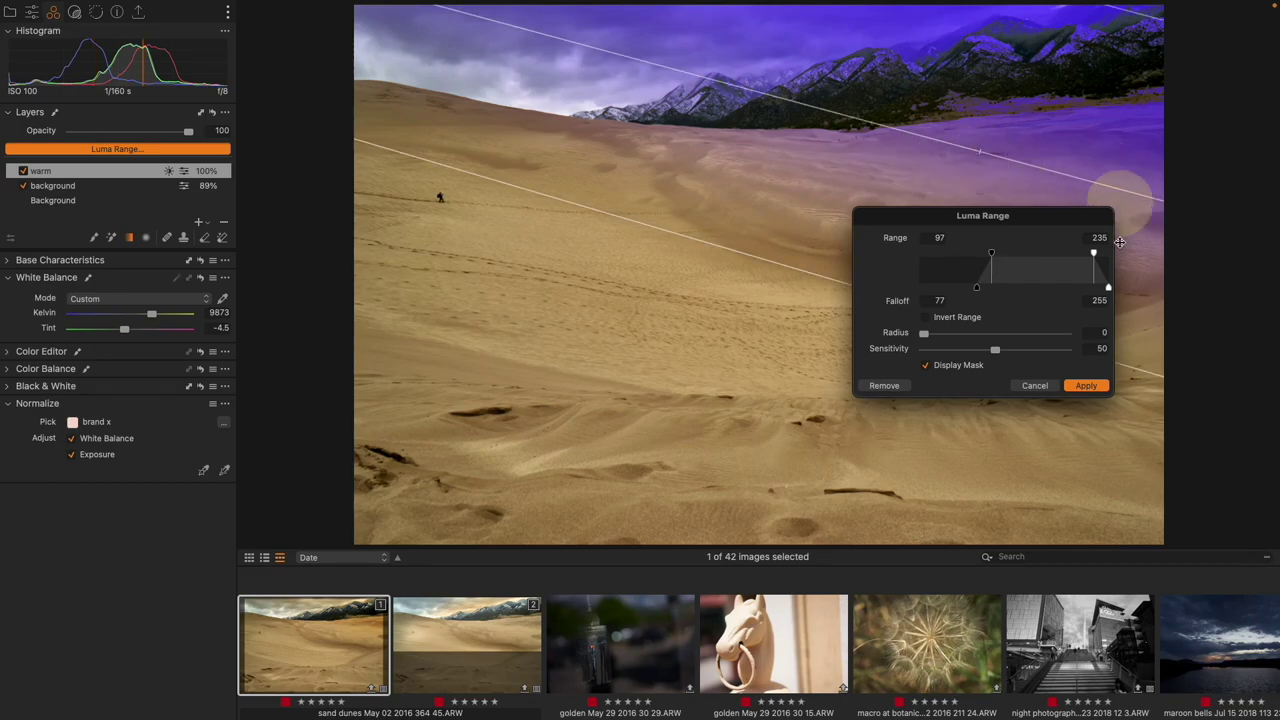
{"action": "left_click", "coordinate": [1104, 385]}
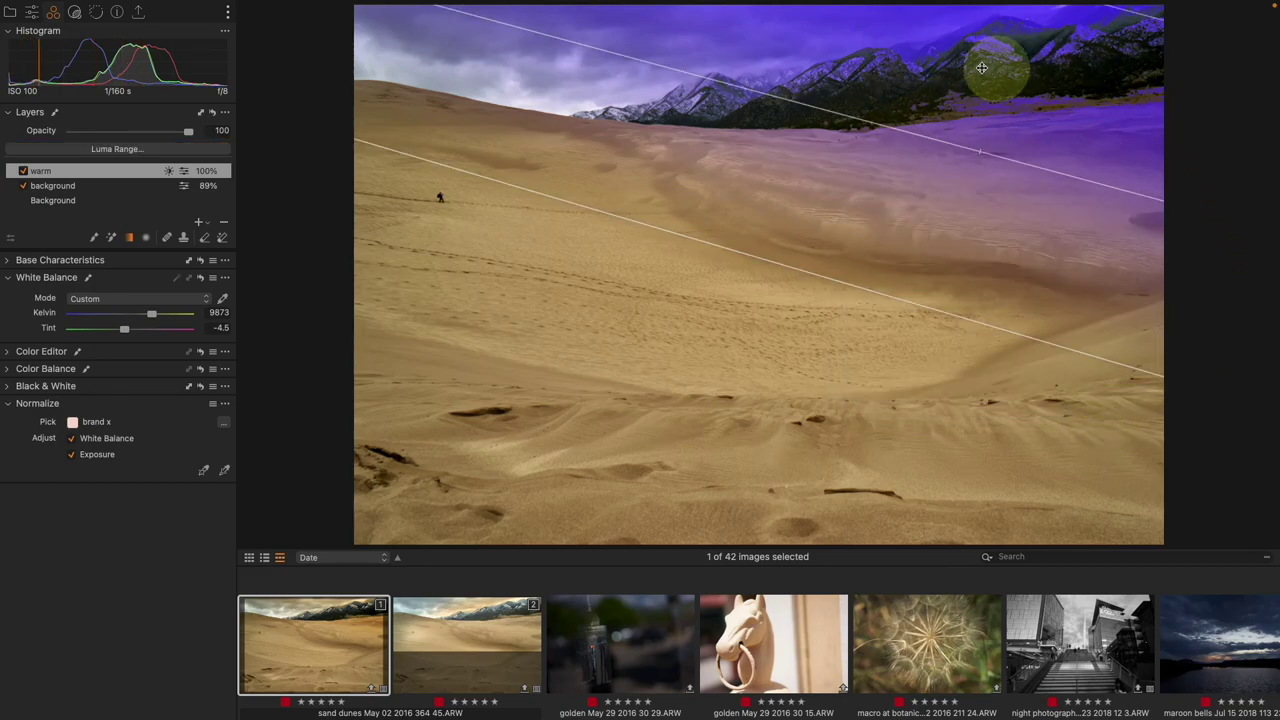
{"action": "key", "text": "m"}
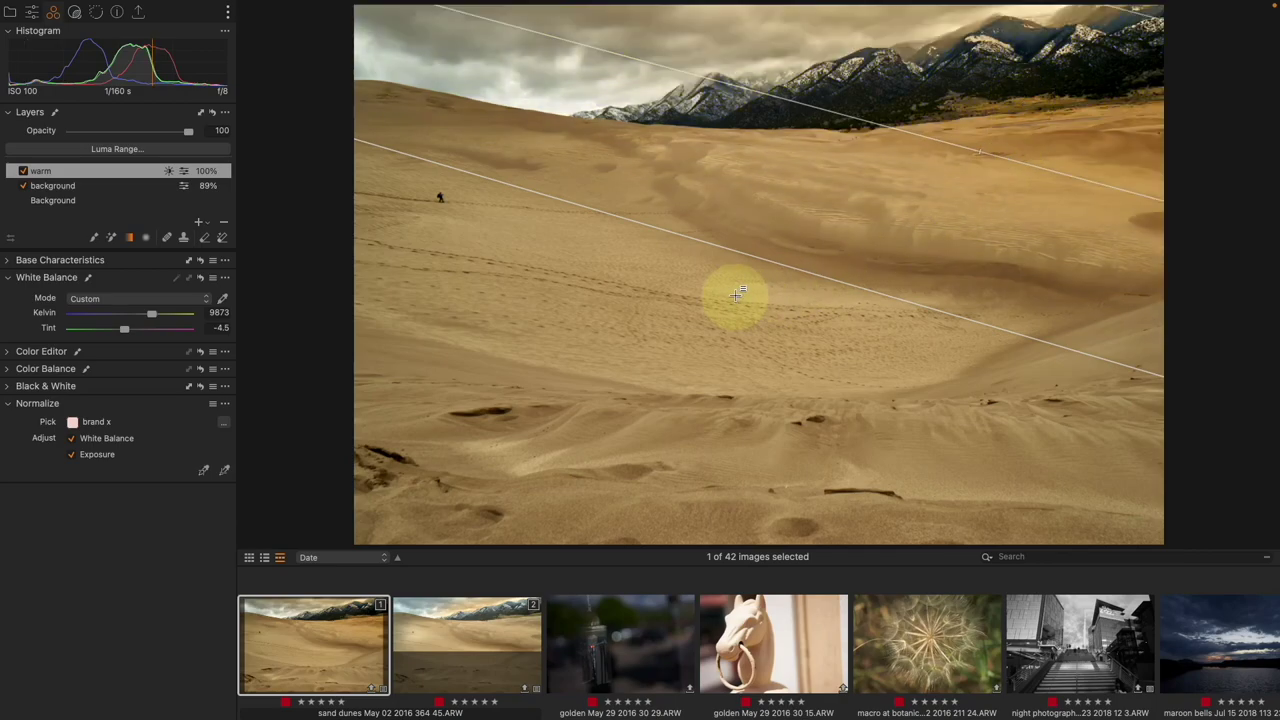
{"action": "left_click", "coordinate": [845, 86]}
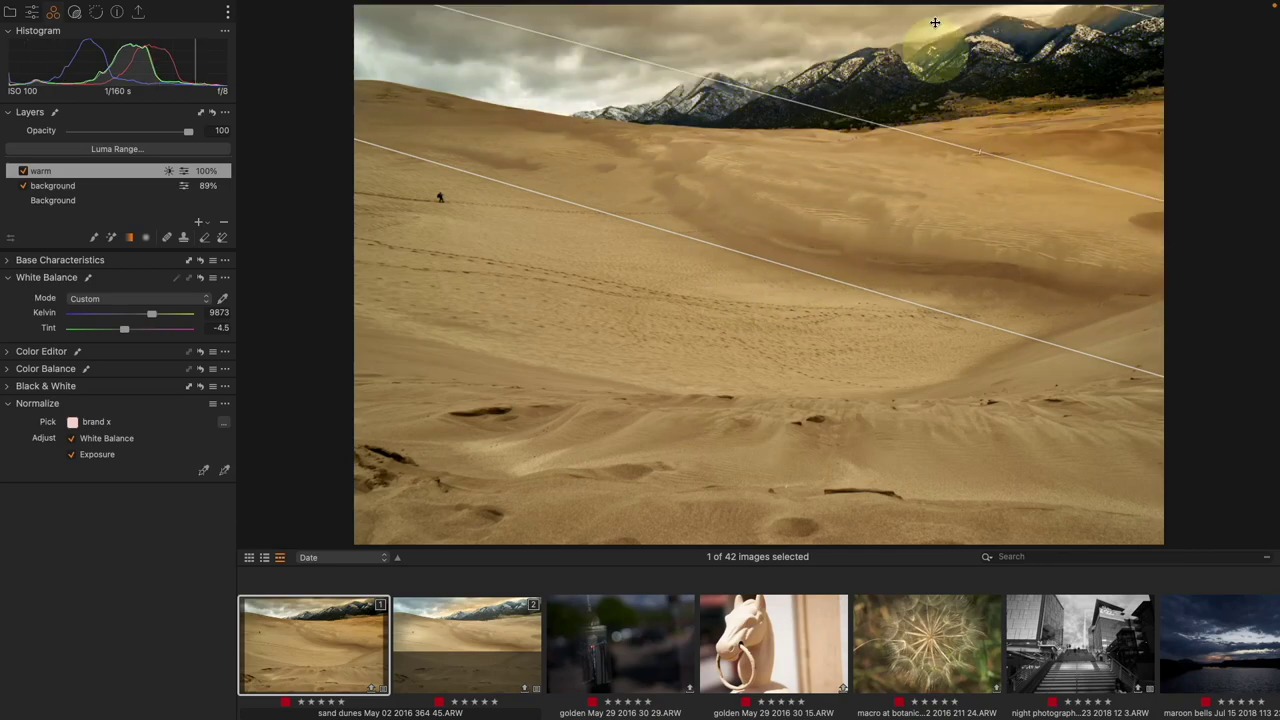
{"action": "left_click", "coordinate": [888, 63]}
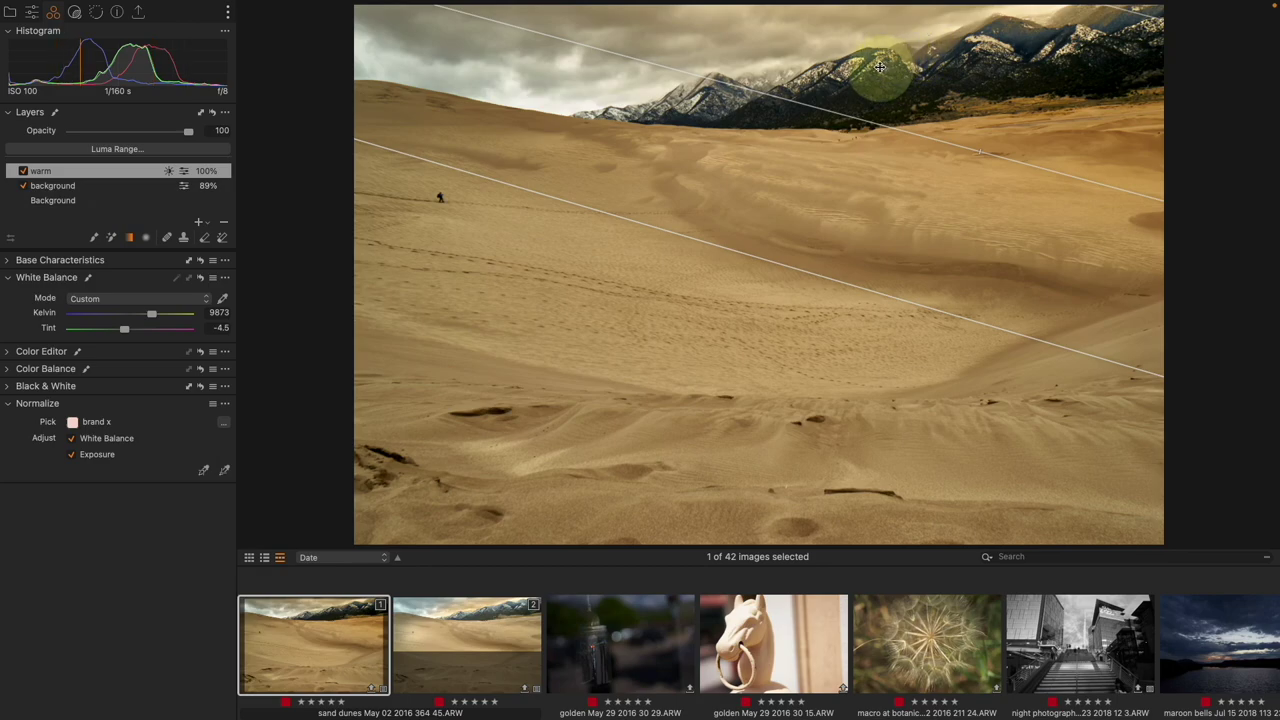
Step: Add a layer named cool with a linear gradient mask from the photo's upper-left corner and lower its white balance Kelvin
{"action": "left_click", "coordinate": [199, 222]}
{"action": "left_click_drag", "start_coordinate": [429, 49], "coordinate": [549, 269]}
{"action": "left_click_drag", "start_coordinate": [119, 313], "coordinate": [112, 315]}
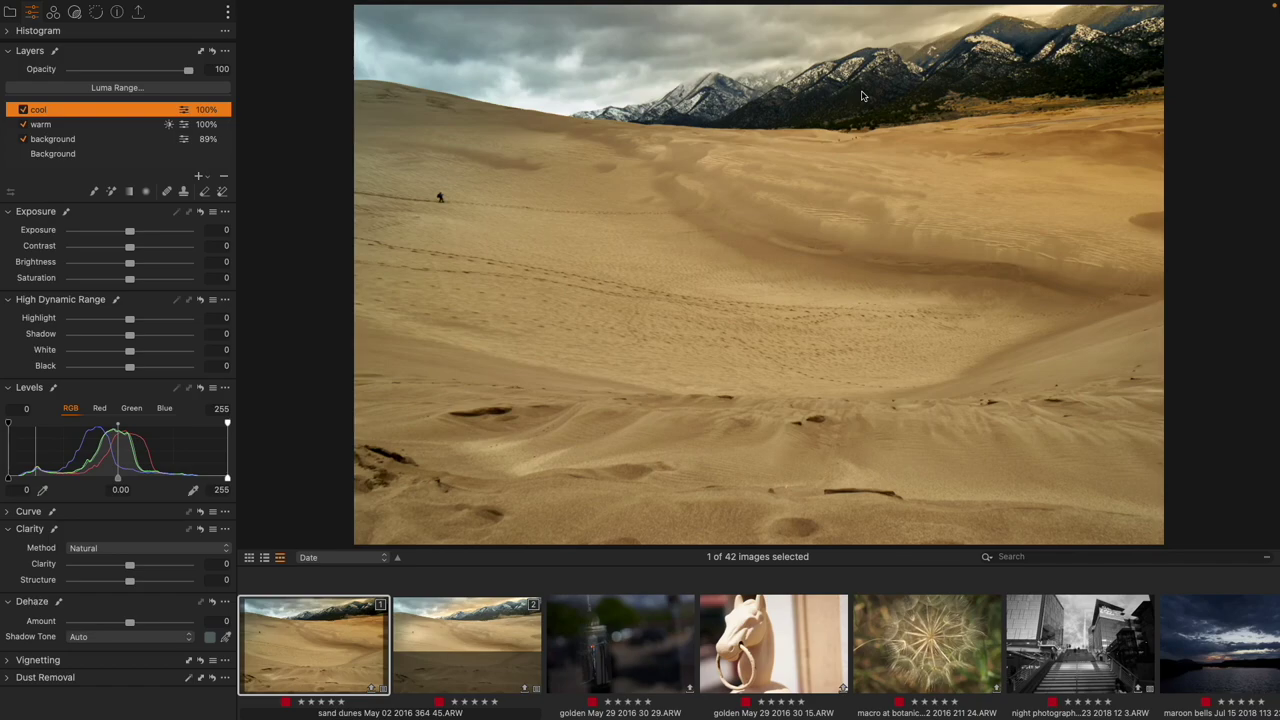
Step: Add an adjustment layer and set up the size and hardness of its mask brush
{"action": "left_click", "coordinate": [199, 177]}
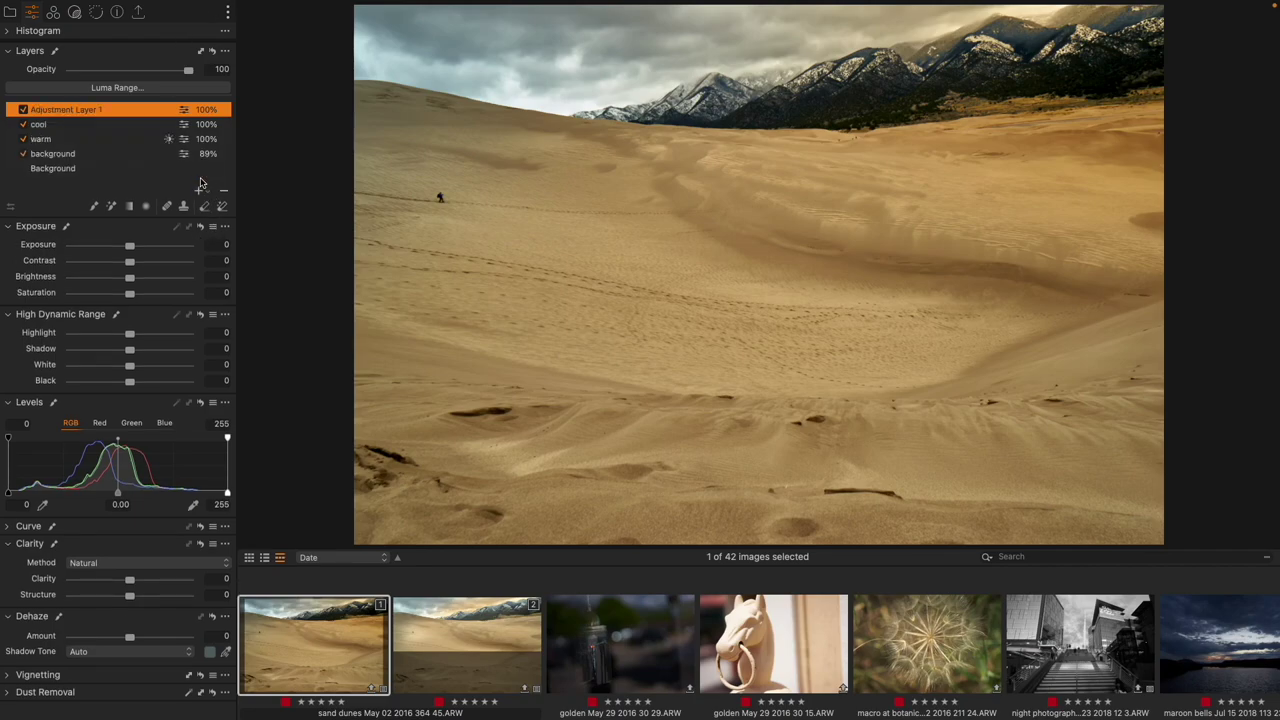
{"action": "left_click", "coordinate": [94, 206]}
{"action": "right_click", "coordinate": [736, 192]}
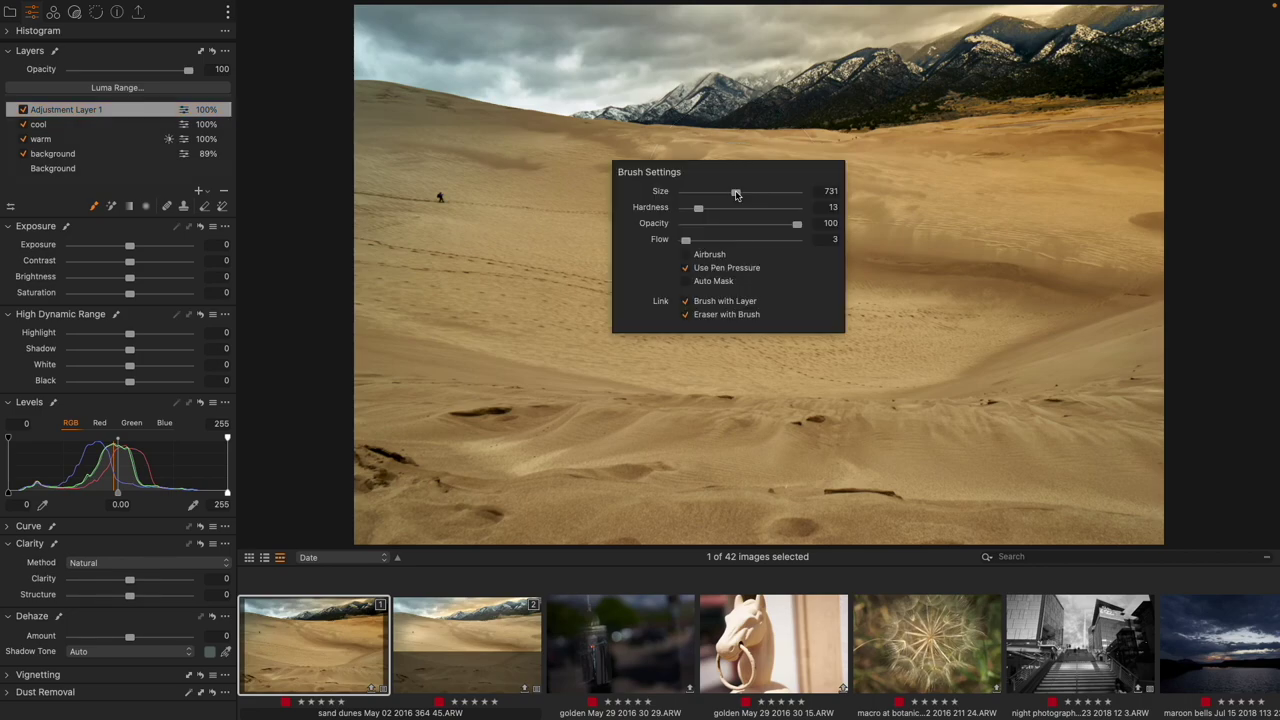
{"action": "left_click_drag", "start_coordinate": [736, 193], "coordinate": [697, 208]}
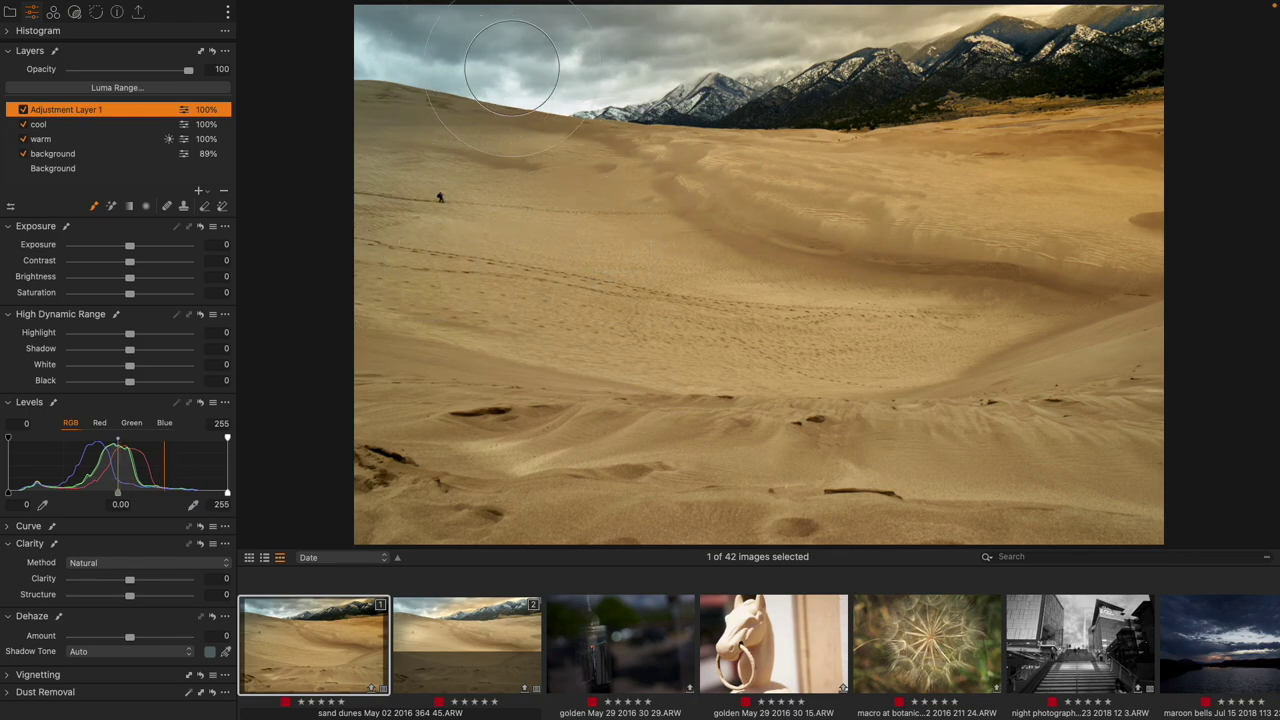
Step: Set the new layer's Exposure to -0.51, Contrast to 9, Black to -23 and Dehaze to 18
{"action": "mouse_move", "coordinate": [130, 247]}
{"action": "left_mouse_down"}
{"action": "mouse_move", "coordinate": [123, 256]}
{"action": "mouse_move", "coordinate": [143, 263]}
{"action": "left_mouse_up"}
{"action": "left_click_drag", "start_coordinate": [131, 383], "coordinate": [117, 388]}
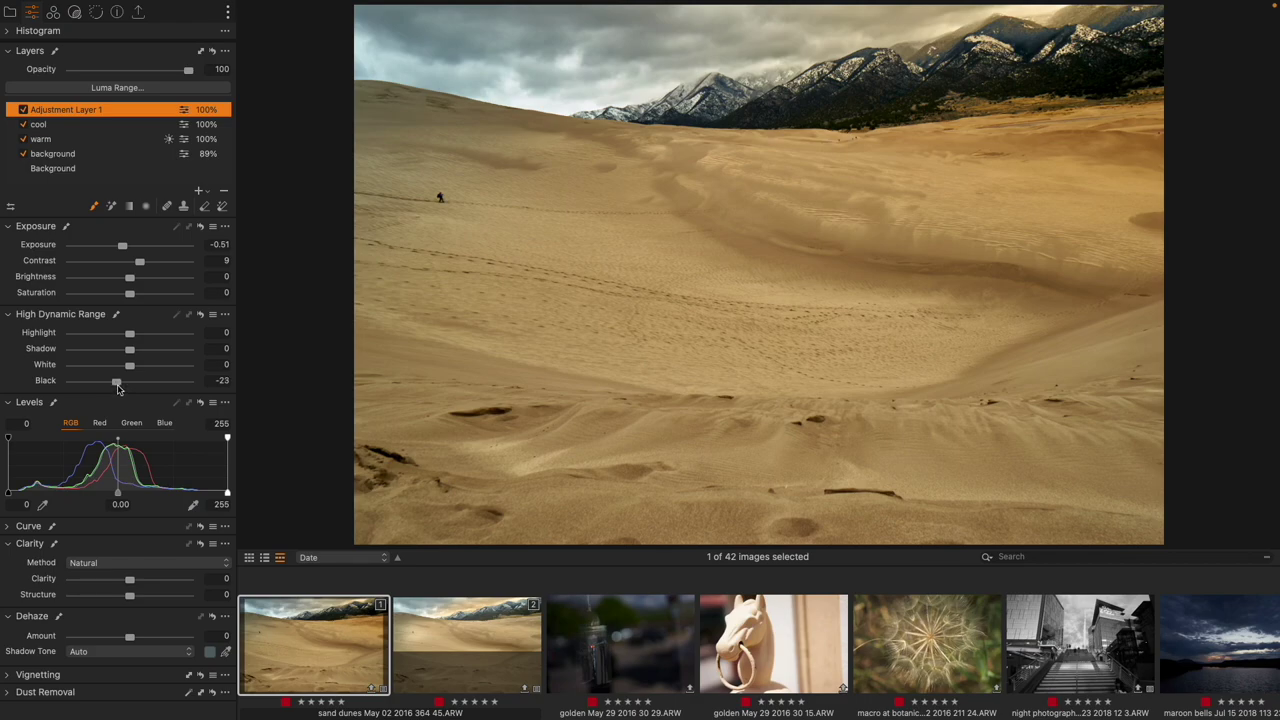
{"action": "left_click_drag", "start_coordinate": [129, 637], "coordinate": [141, 640]}
Step: Save the layer's exposure, contrast, black, dehaze and brush settings as a style brush named dramatic sky
{"action": "right_click", "coordinate": [114, 116]}
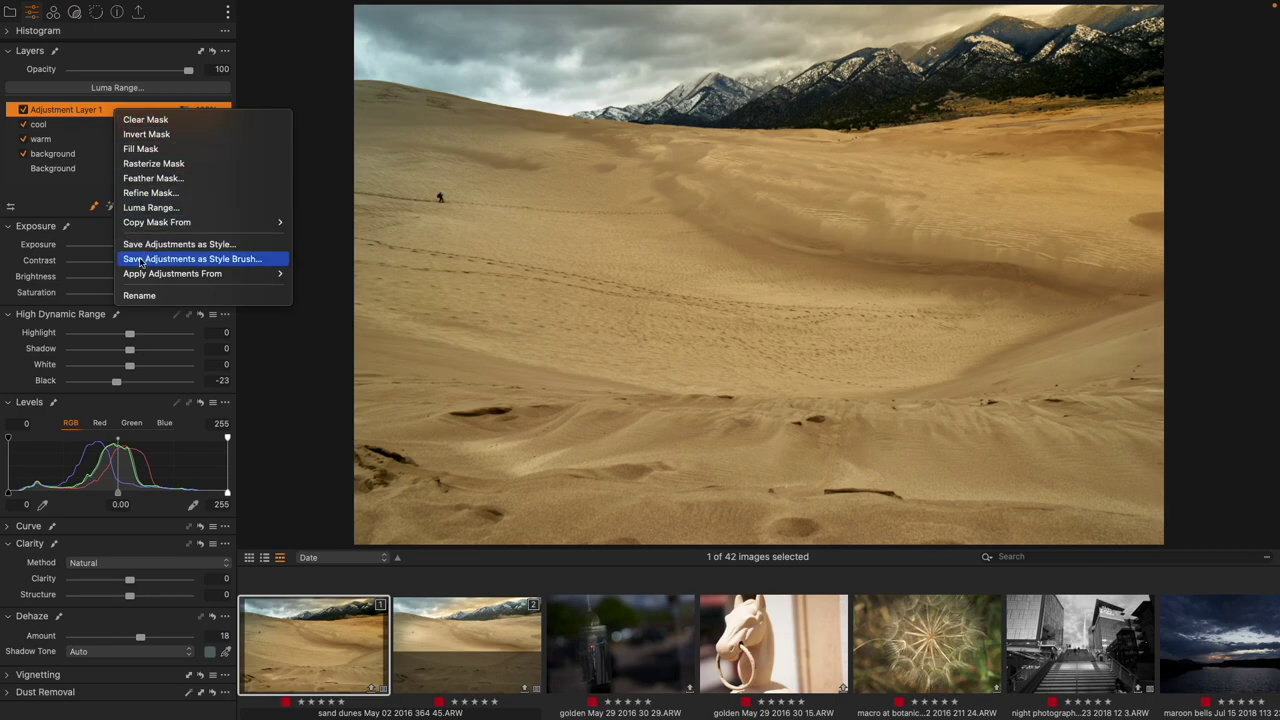
{"action": "left_click", "coordinate": [224, 262]}
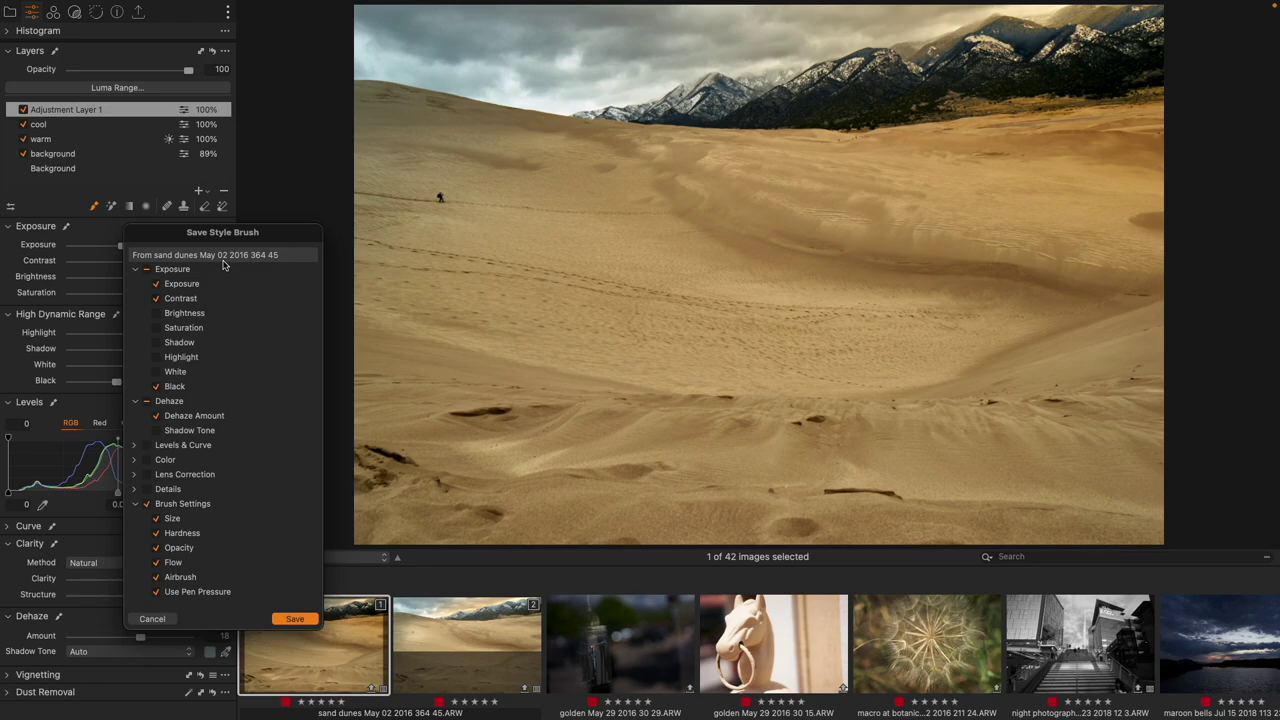
{"action": "mouse_move", "coordinate": [235, 236]}
{"action": "left_mouse_down"}
{"action": "mouse_move", "coordinate": [400, 237]}
{"action": "mouse_move", "coordinate": [717, 94]}
{"action": "left_mouse_up"}
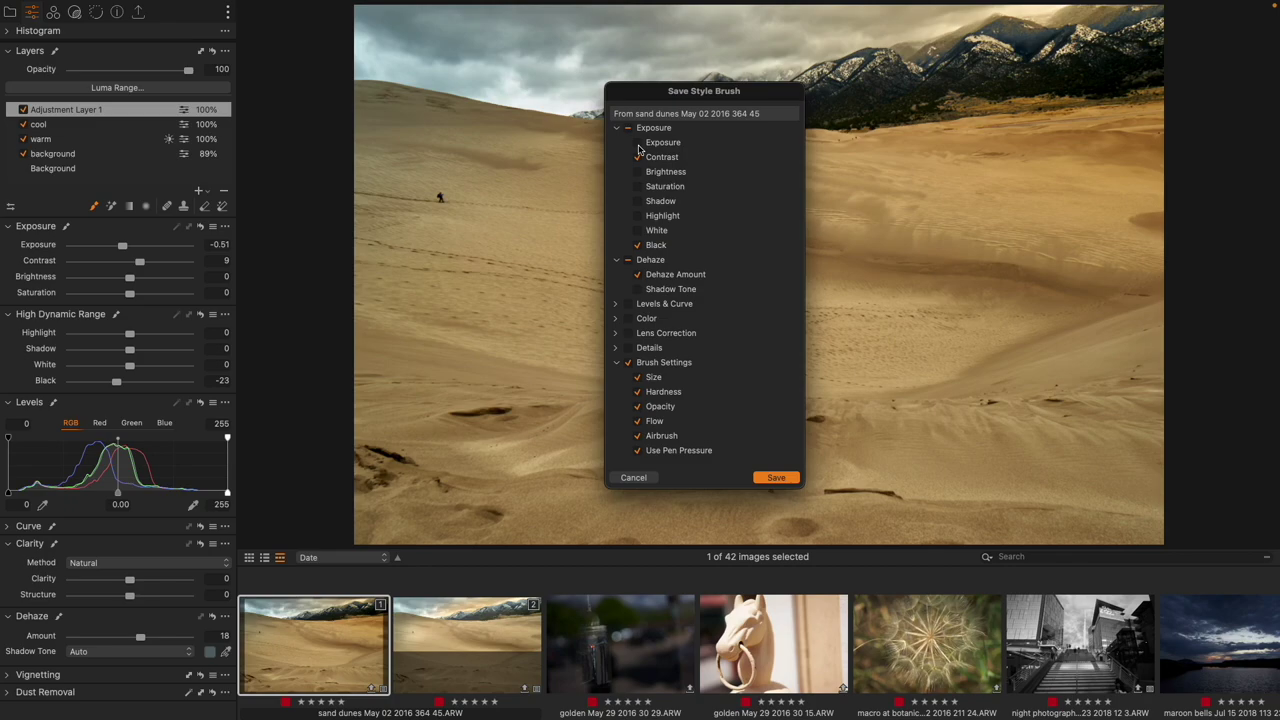
{"action": "left_click", "coordinate": [776, 478]}
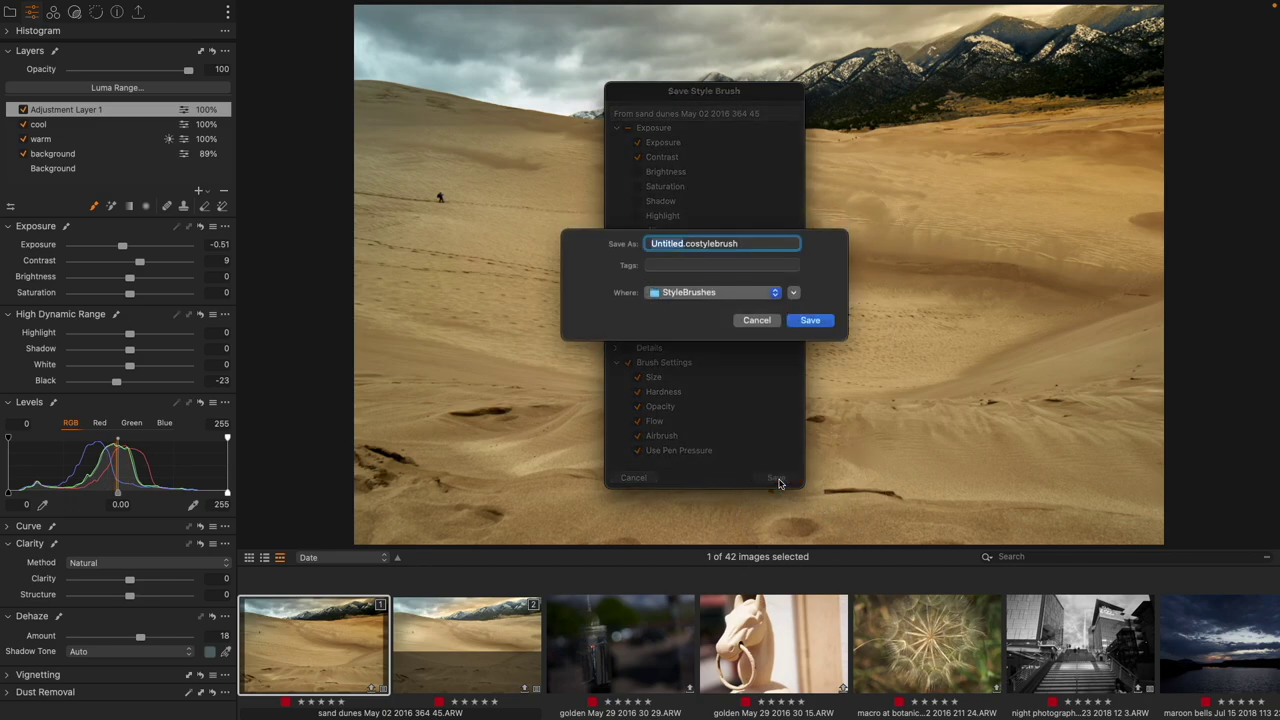
{"action": "type", "text": "dramatic sky"}
{"action": "key", "text": "Return"}
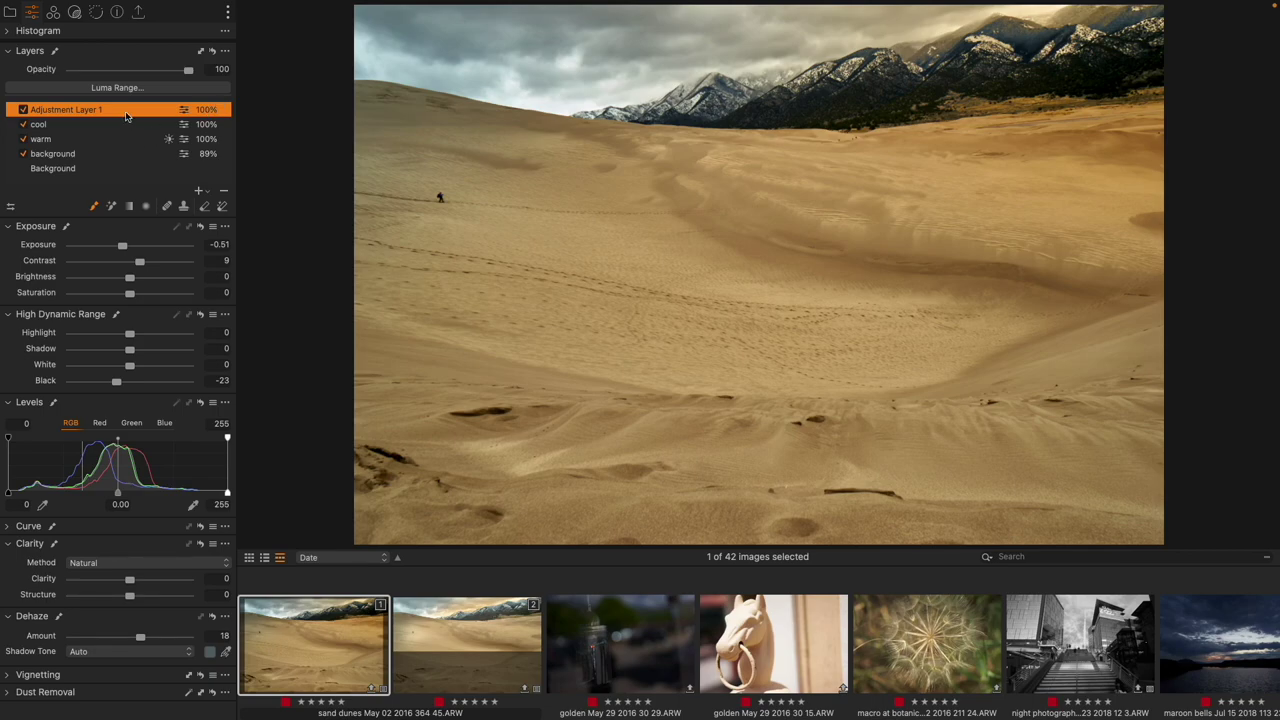
Step: Delete the unpainted adjustment layer, select the Background layer and display the style brushes
{"action": "left_click", "coordinate": [223, 195]}
{"action": "mouse_move", "coordinate": [479, 10]}
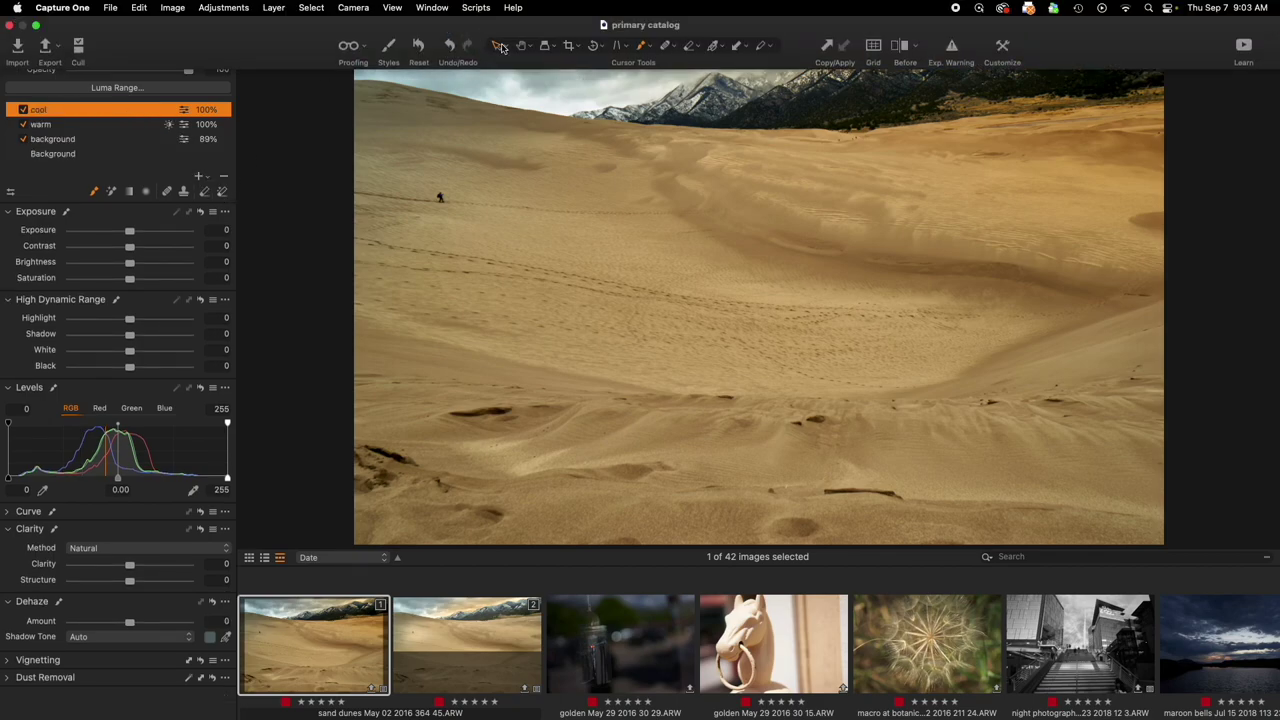
{"action": "left_click", "coordinate": [93, 156]}
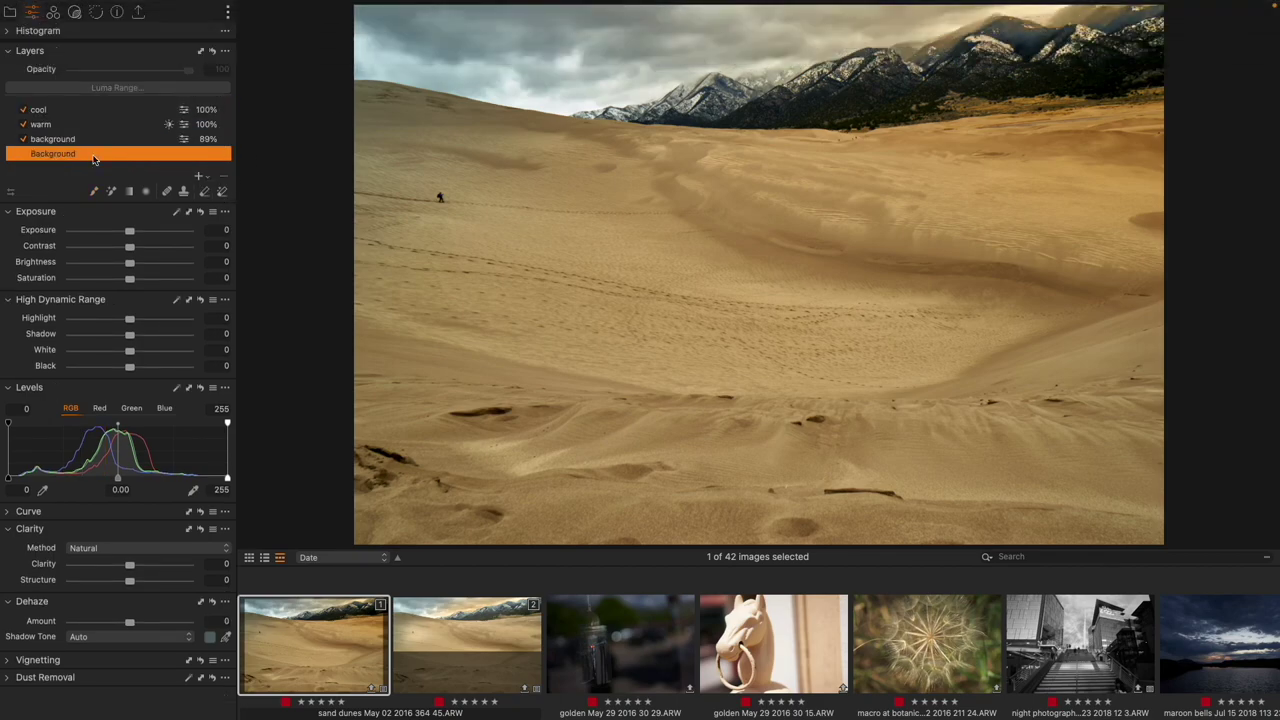
{"action": "left_click", "coordinate": [75, 13]}
{"action": "left_click", "coordinate": [8, 31]}
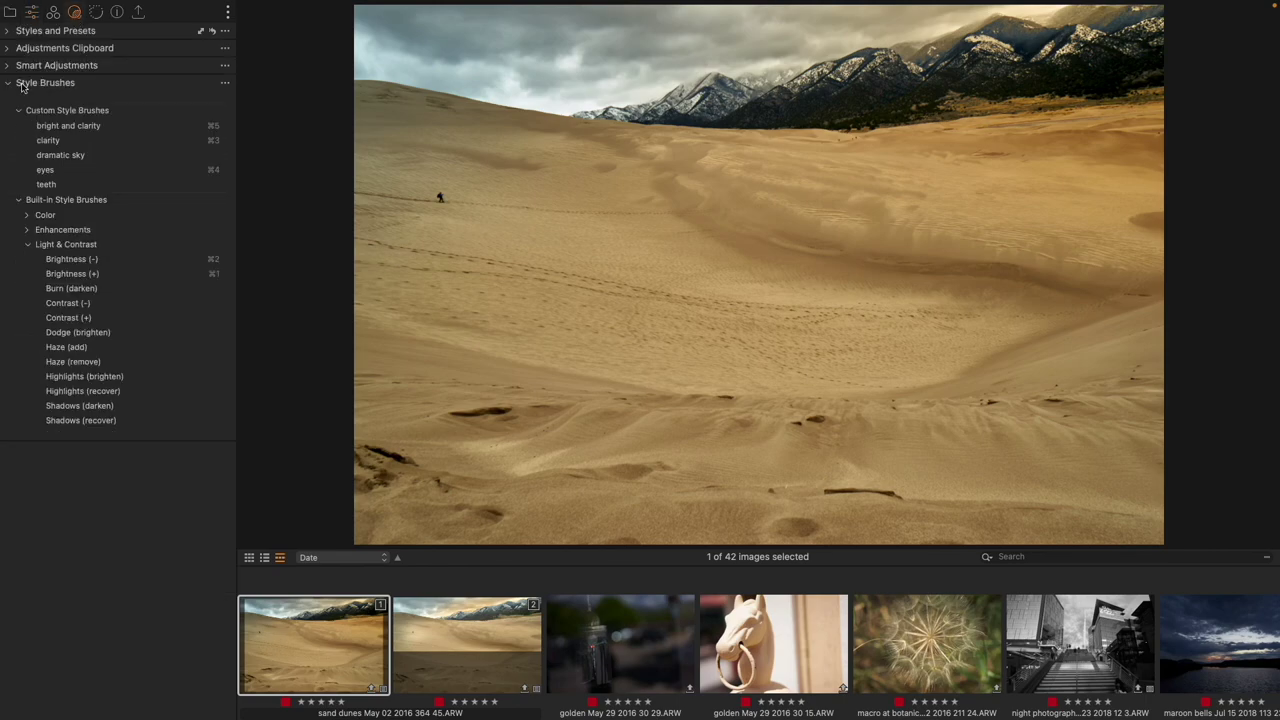
Step: Look up Style Brushes in the list of tools that can be added to the tool tab
{"action": "left_click", "coordinate": [8, 84]}
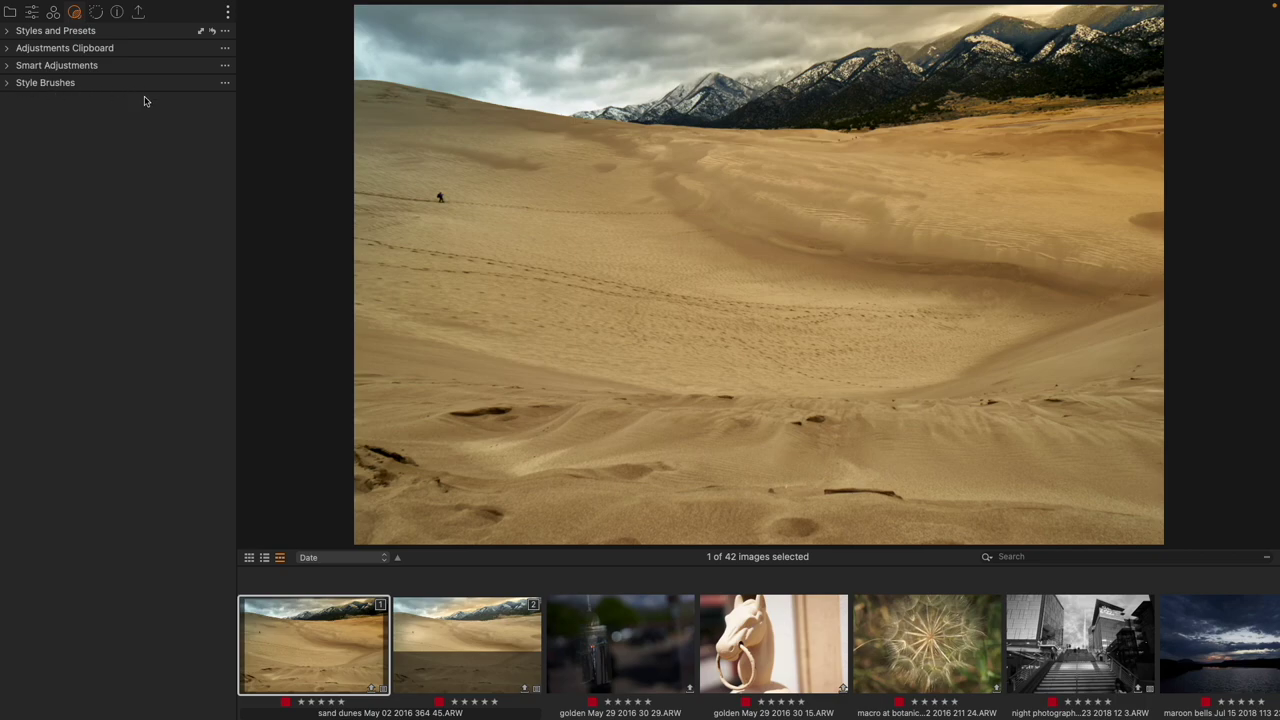
{"action": "right_click", "coordinate": [166, 186]}
{"action": "mouse_move", "coordinate": [195, 189]}
{"action": "scroll", "coordinate": [300, 600], "scroll_direction": "down", "scroll_amount": 5}
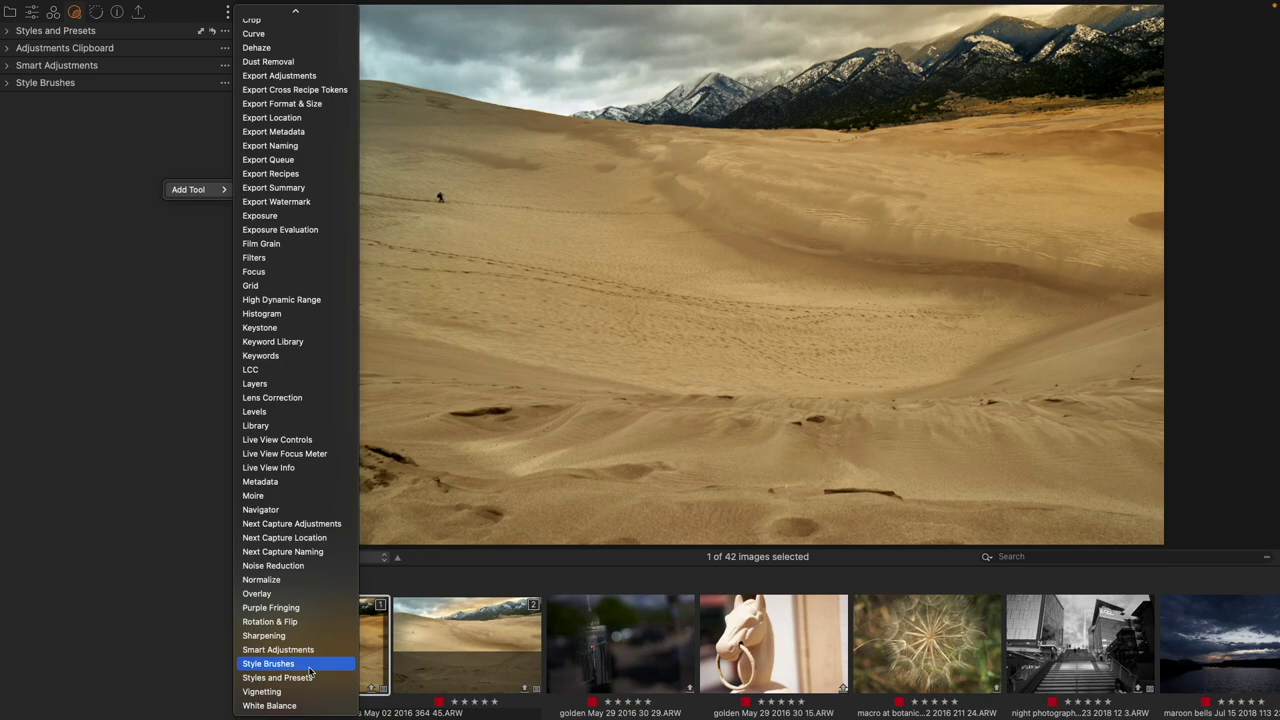
{"action": "left_click", "coordinate": [131, 305]}
Step: Paint the clouds with the dramatic sky style brush and display the resulting layer's adjustments
{"action": "left_click", "coordinate": [114, 86]}
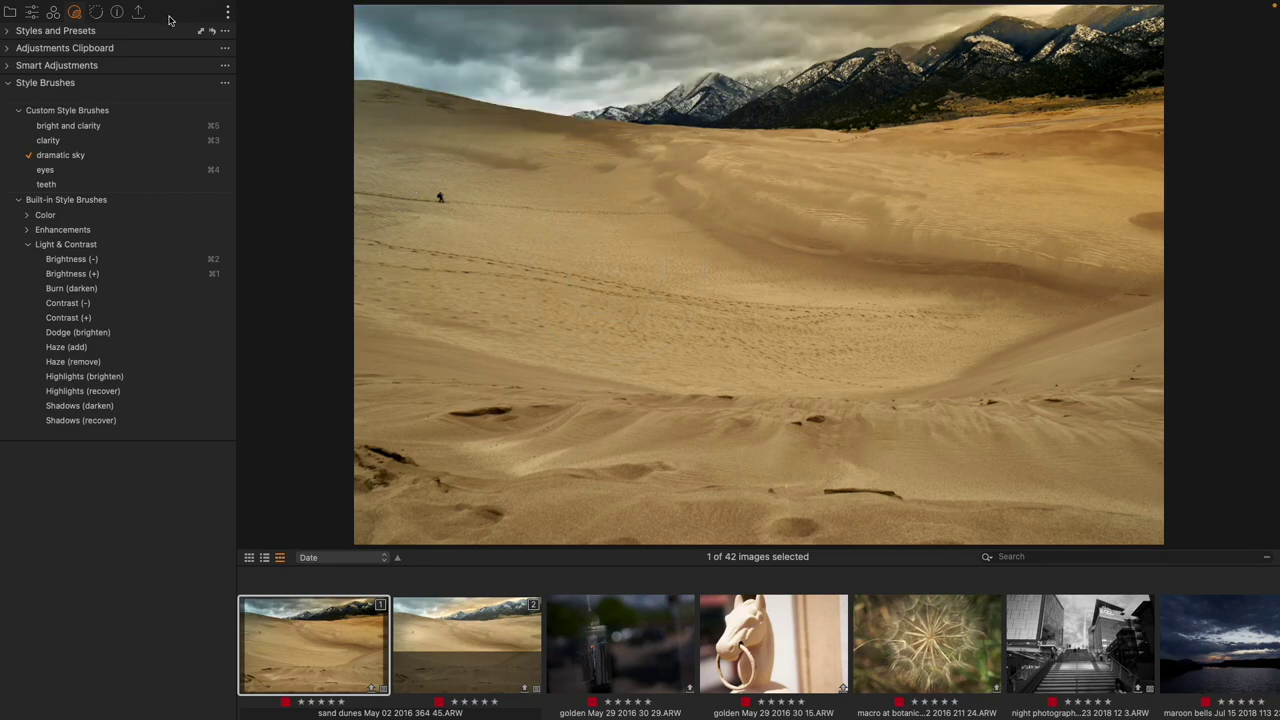
{"action": "left_click", "coordinate": [36, 14]}
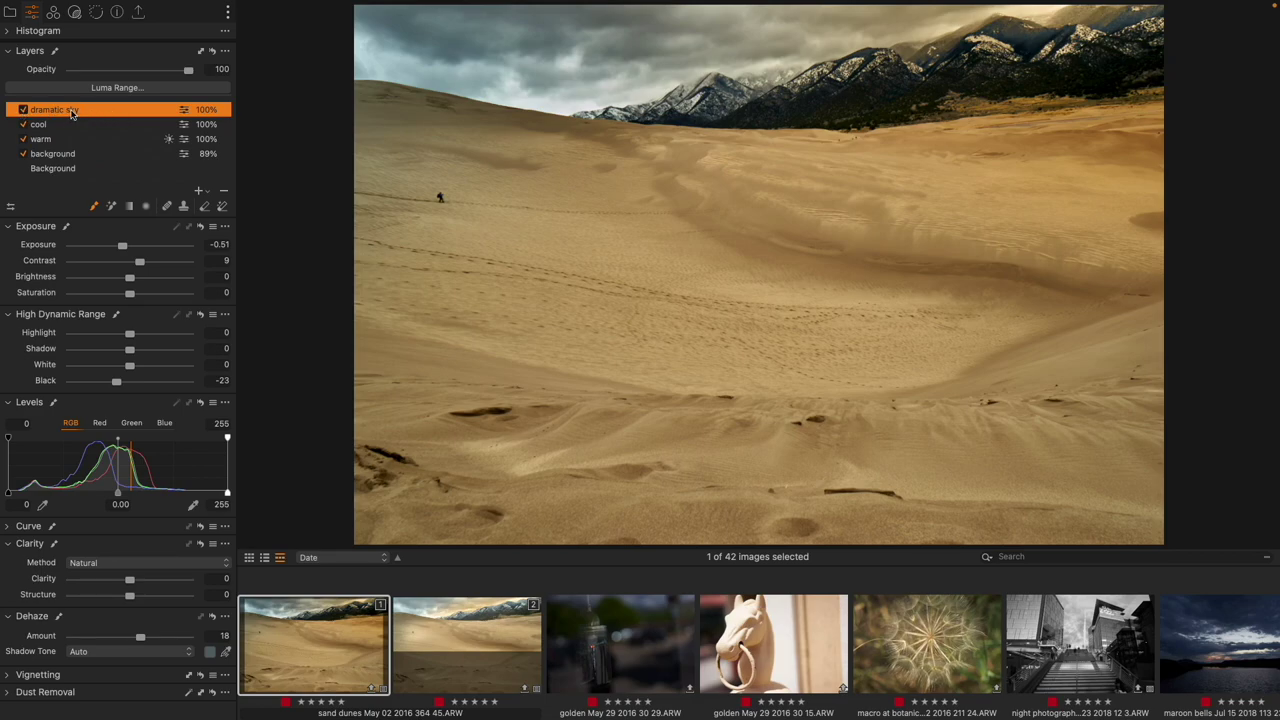
Step: Toggle the dramatic sky layer off and on to compare the sky before and after
{"action": "left_click", "coordinate": [22, 110]}
{"action": "left_click", "coordinate": [22, 110]}
{"action": "left_click", "coordinate": [22, 110]}
{"action": "left_click", "coordinate": [22, 110]}
{"action": "left_click", "coordinate": [22, 110]}
{"action": "left_click", "coordinate": [22, 110]}
{"action": "left_click", "coordinate": [22, 110]}
{"action": "left_click", "coordinate": [22, 110]}
{"action": "left_click", "coordinate": [22, 110]}
{"action": "left_click", "coordinate": [22, 110]}
Step: Paint the dune around the hiker with the Brightness (+) style brush and set that layer's opacity to 66
{"action": "left_click", "coordinate": [72, 169]}
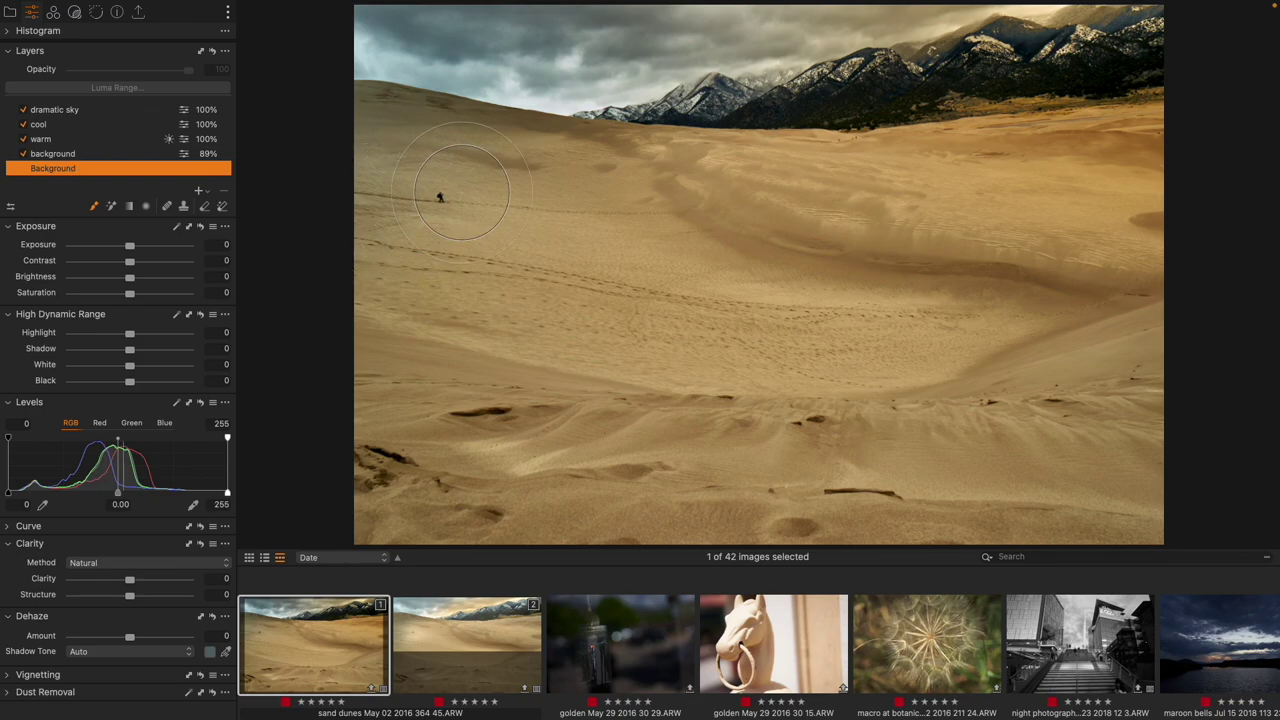
{"action": "left_click", "coordinate": [447, 199]}
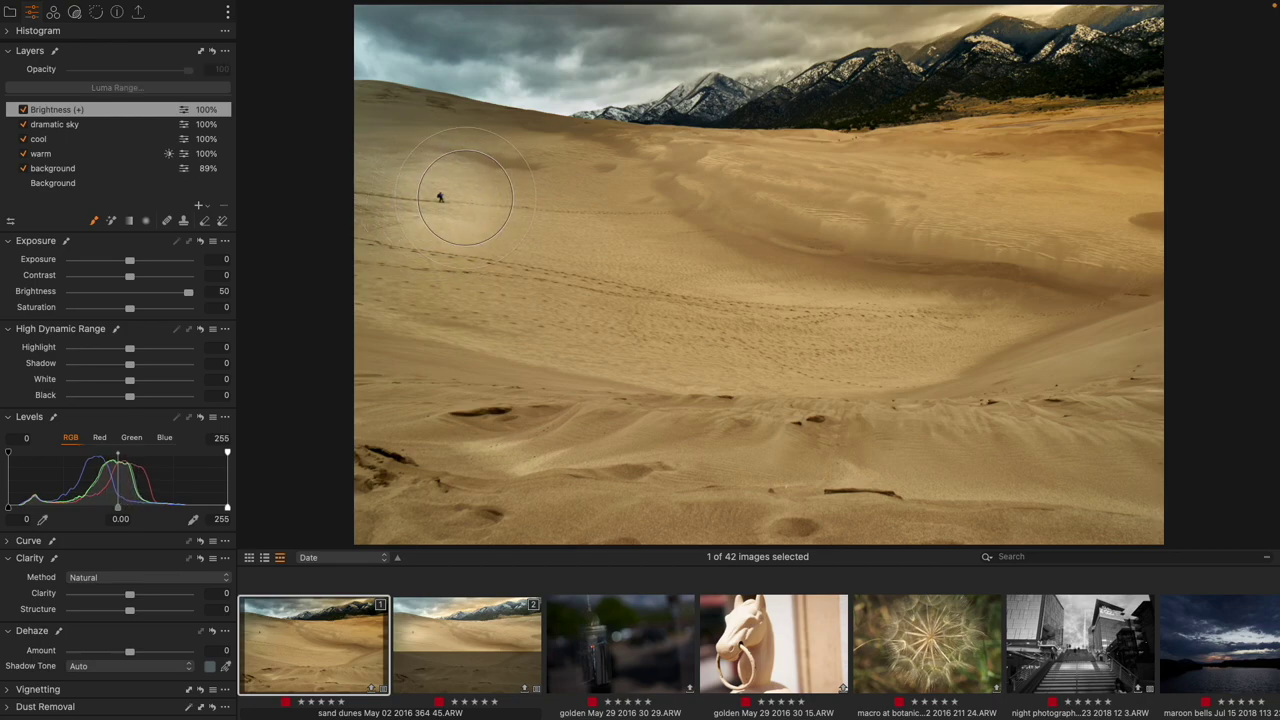
{"action": "left_click_drag", "start_coordinate": [188, 70], "coordinate": [152, 78]}
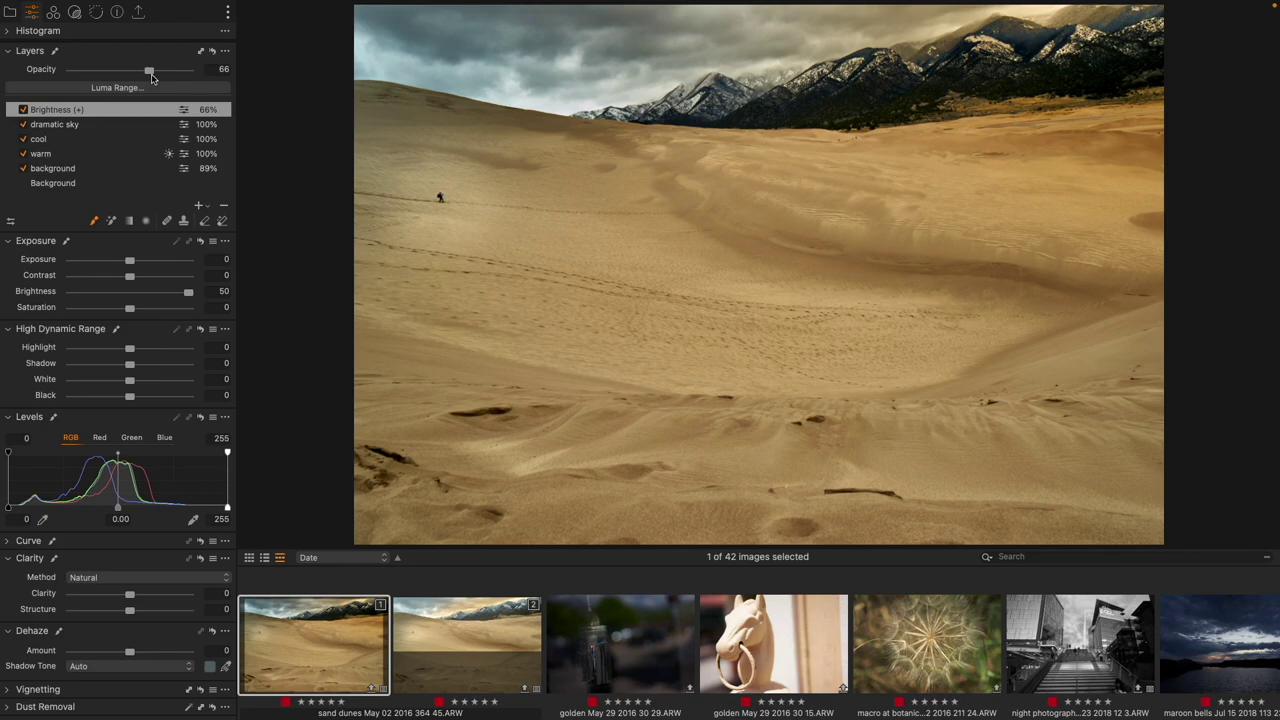
{"action": "left_click", "coordinate": [204, 221]}
Step: Check the dramatic sky brush's shortcut option and open the custom keyboard shortcuts for style brushes
{"action": "left_click", "coordinate": [75, 13]}
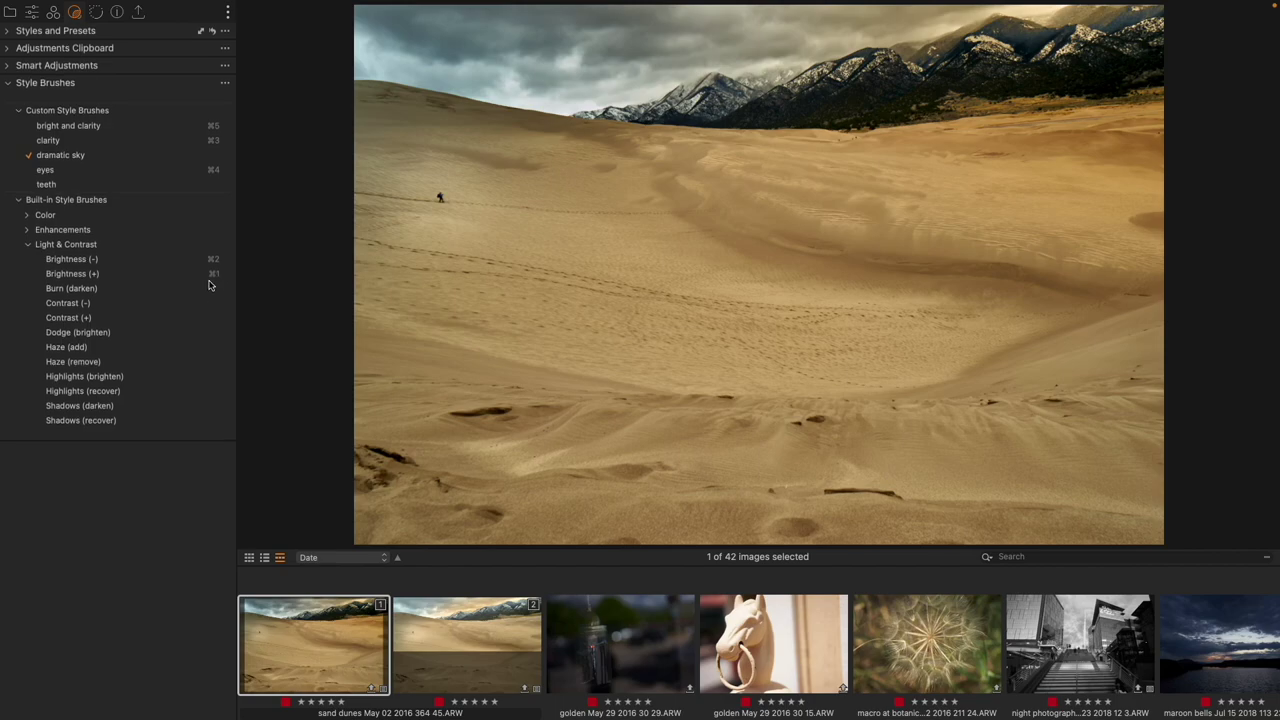
{"action": "right_click", "coordinate": [98, 160]}
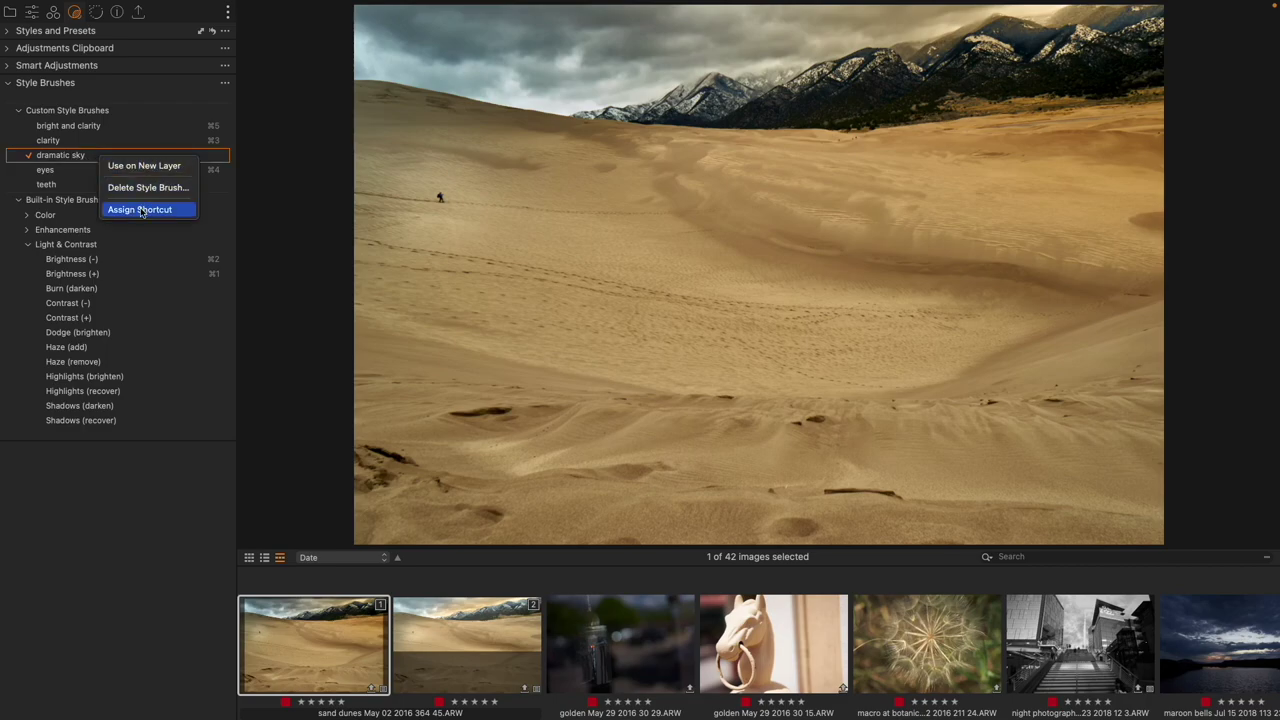
{"action": "left_click", "coordinate": [135, 497]}
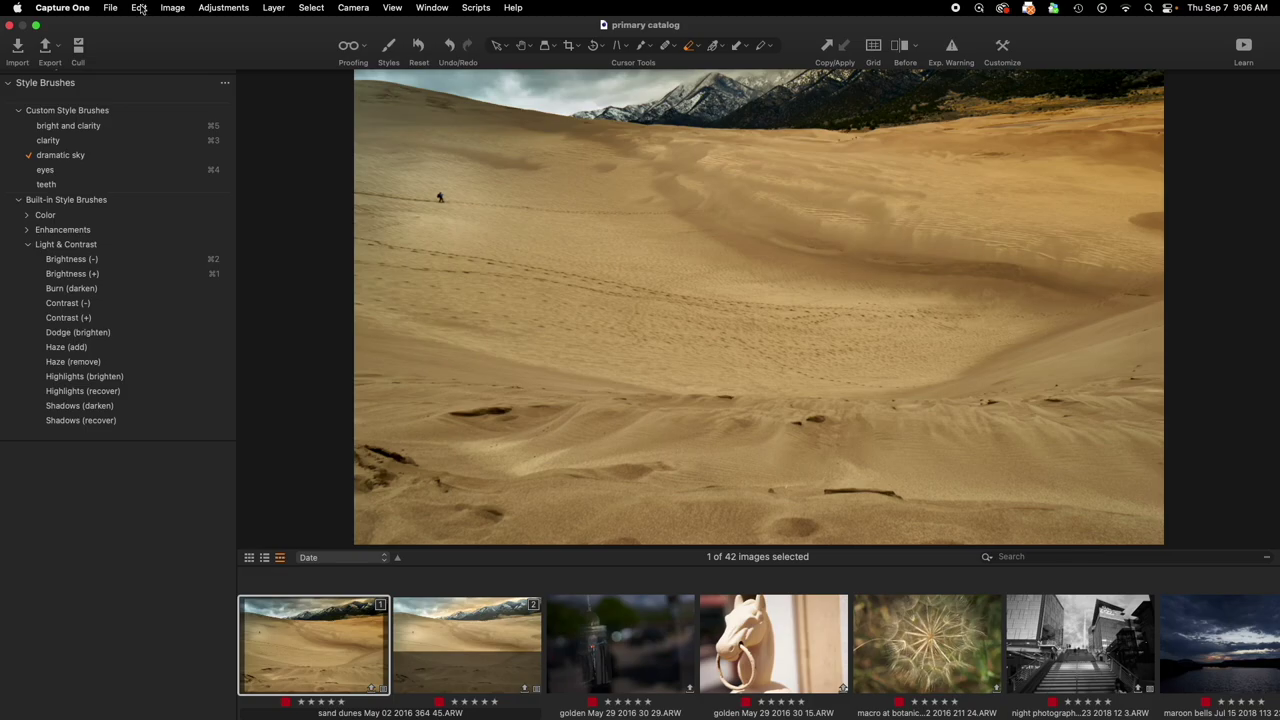
{"action": "left_click", "coordinate": [140, 8]}
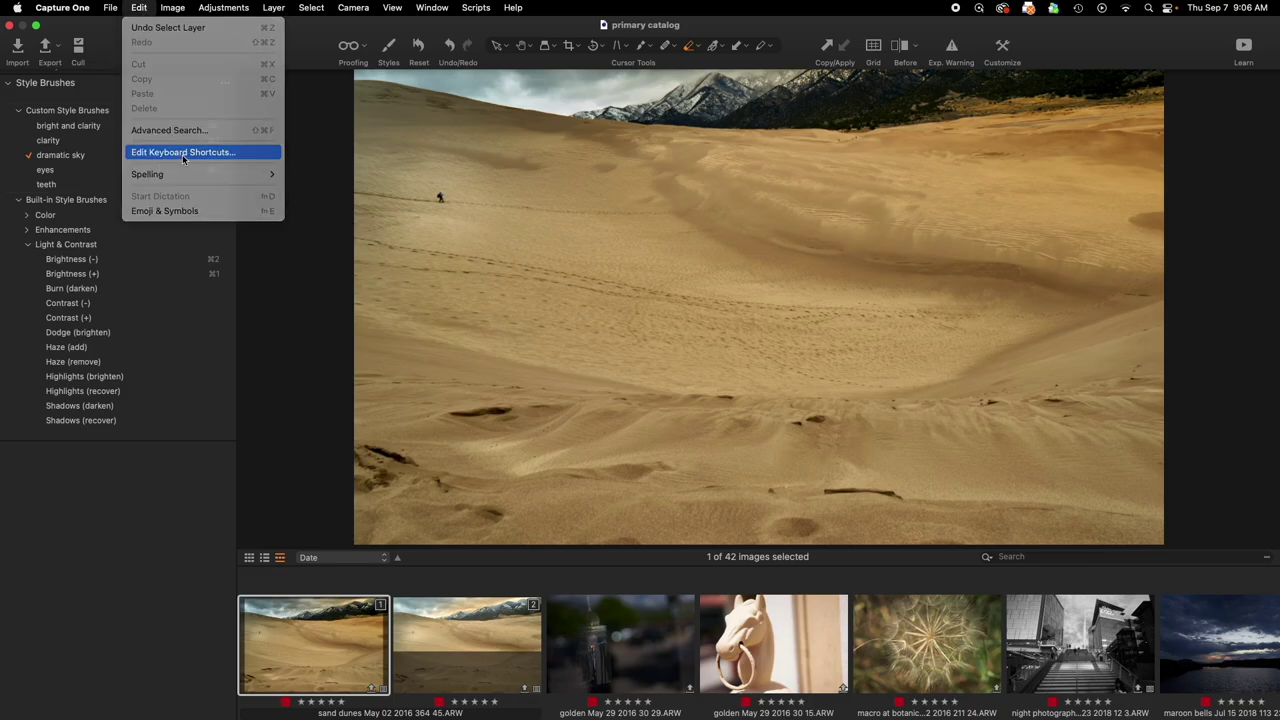
{"action": "left_click", "coordinate": [183, 153]}
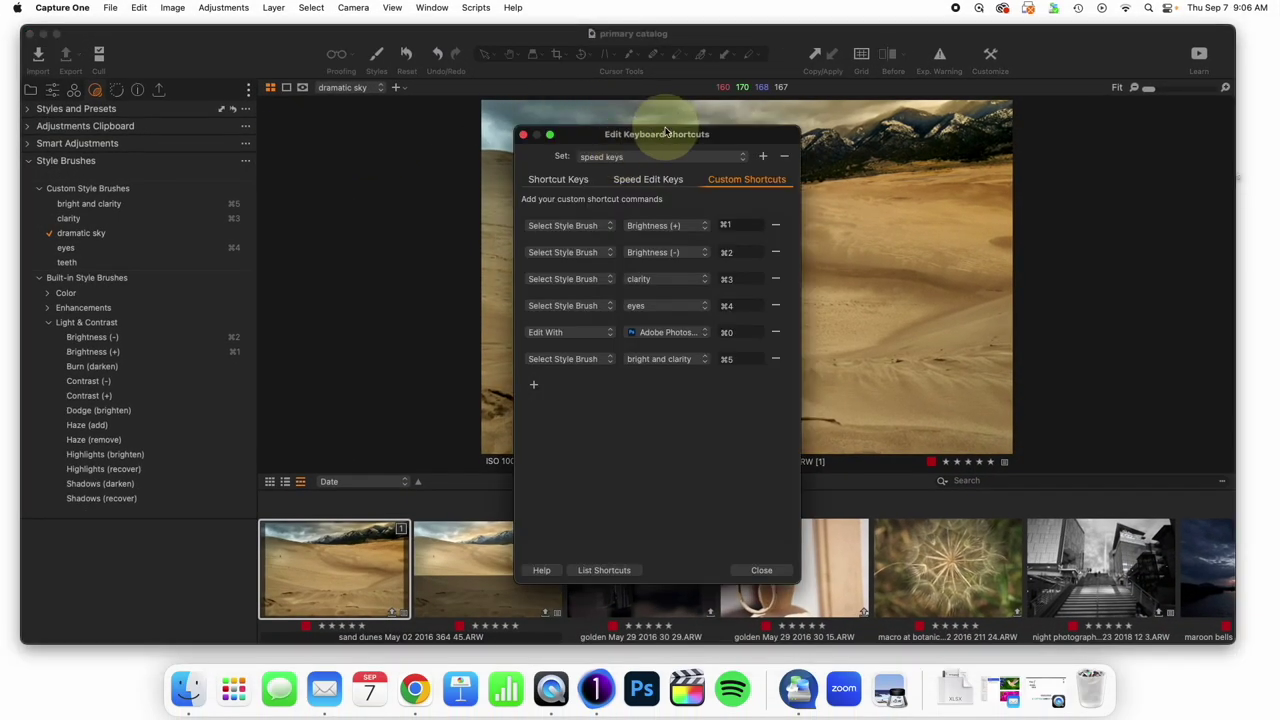
Step: Add a custom Select Style Brush shortcut for the dramatic sky brush, assign it ⌘6, and close the shortcut editor
{"action": "left_click_drag", "start_coordinate": [666, 130], "coordinate": [705, 115]}
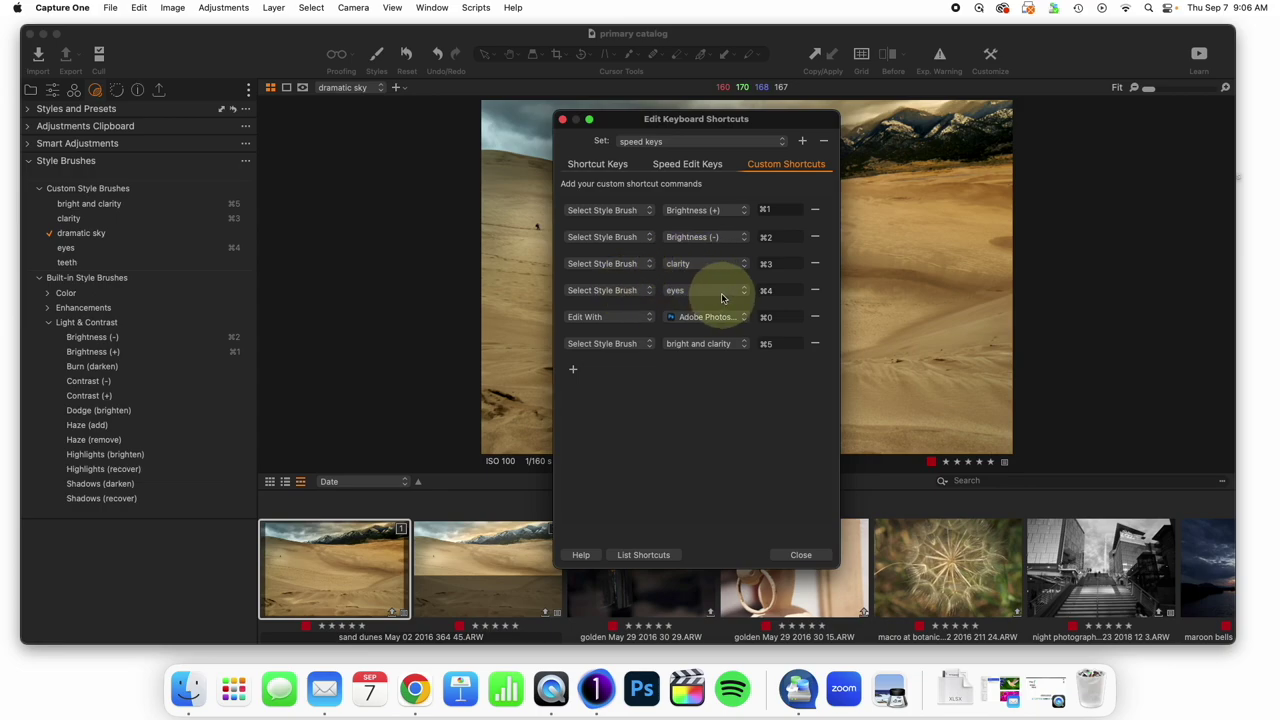
{"action": "left_click", "coordinate": [574, 372]}
{"action": "left_click", "coordinate": [600, 371]}
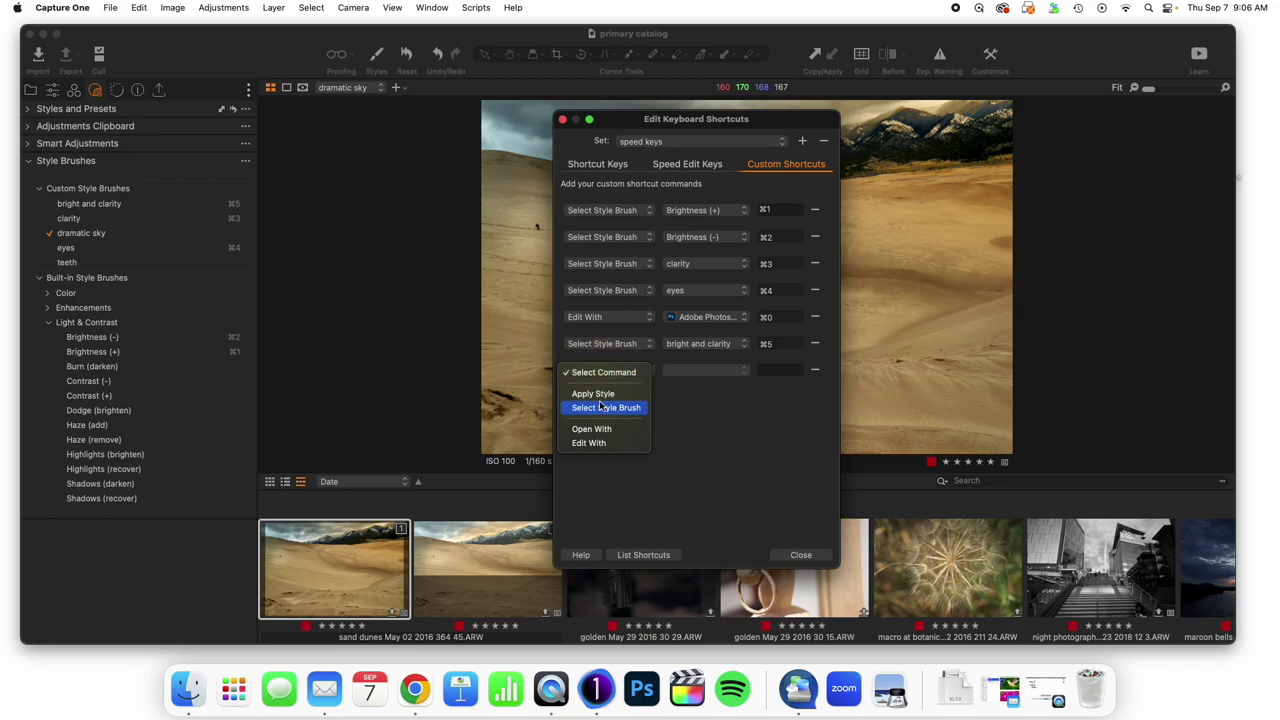
{"action": "left_click", "coordinate": [606, 408]}
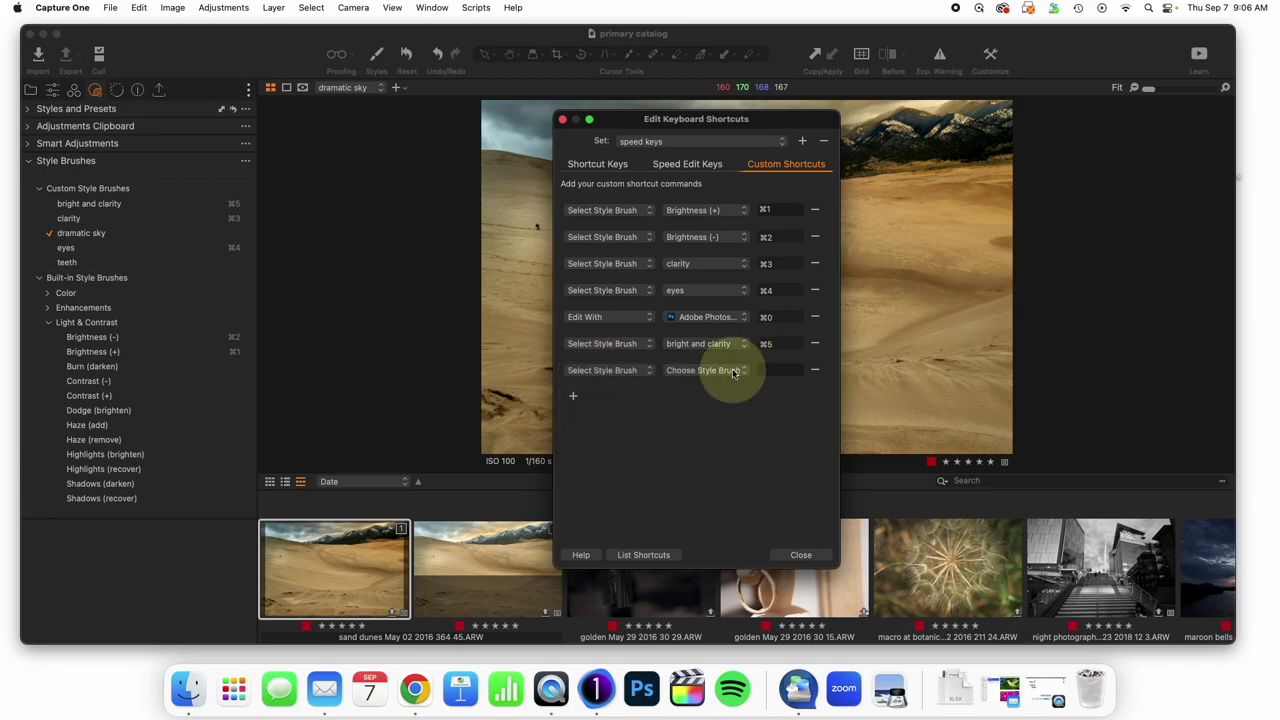
{"action": "left_click", "coordinate": [732, 372]}
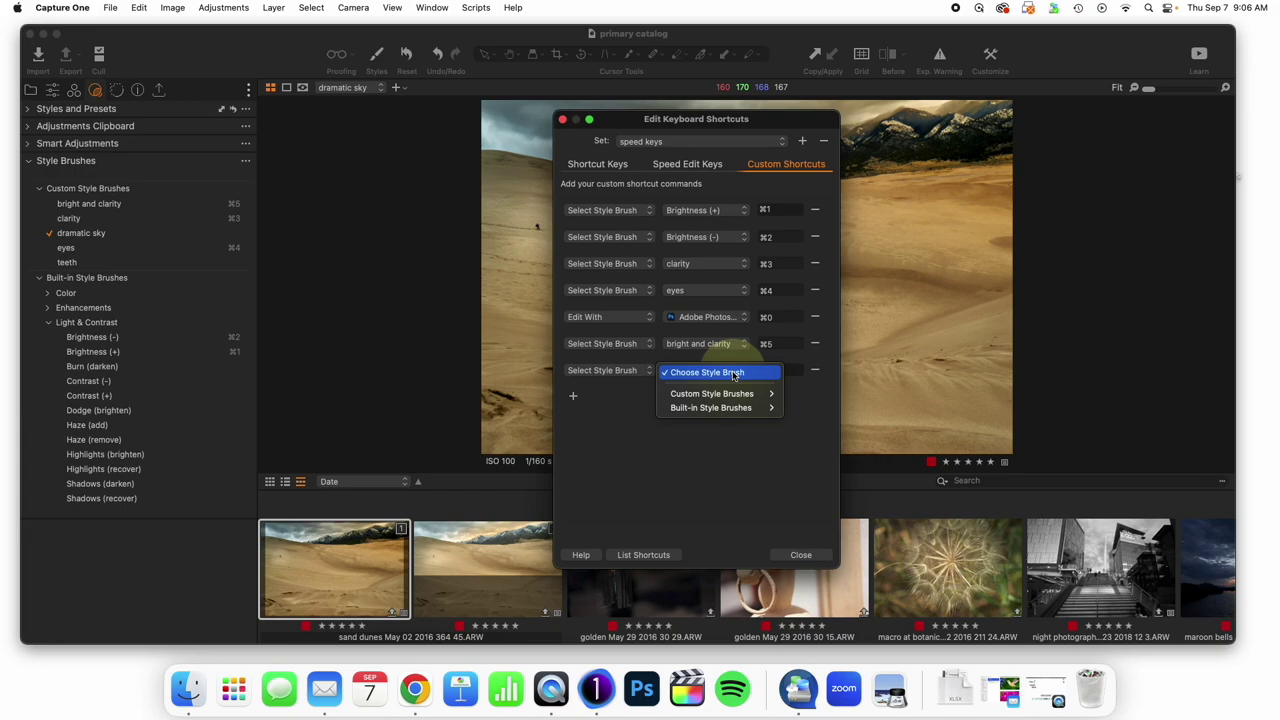
{"action": "left_click", "coordinate": [770, 380]}
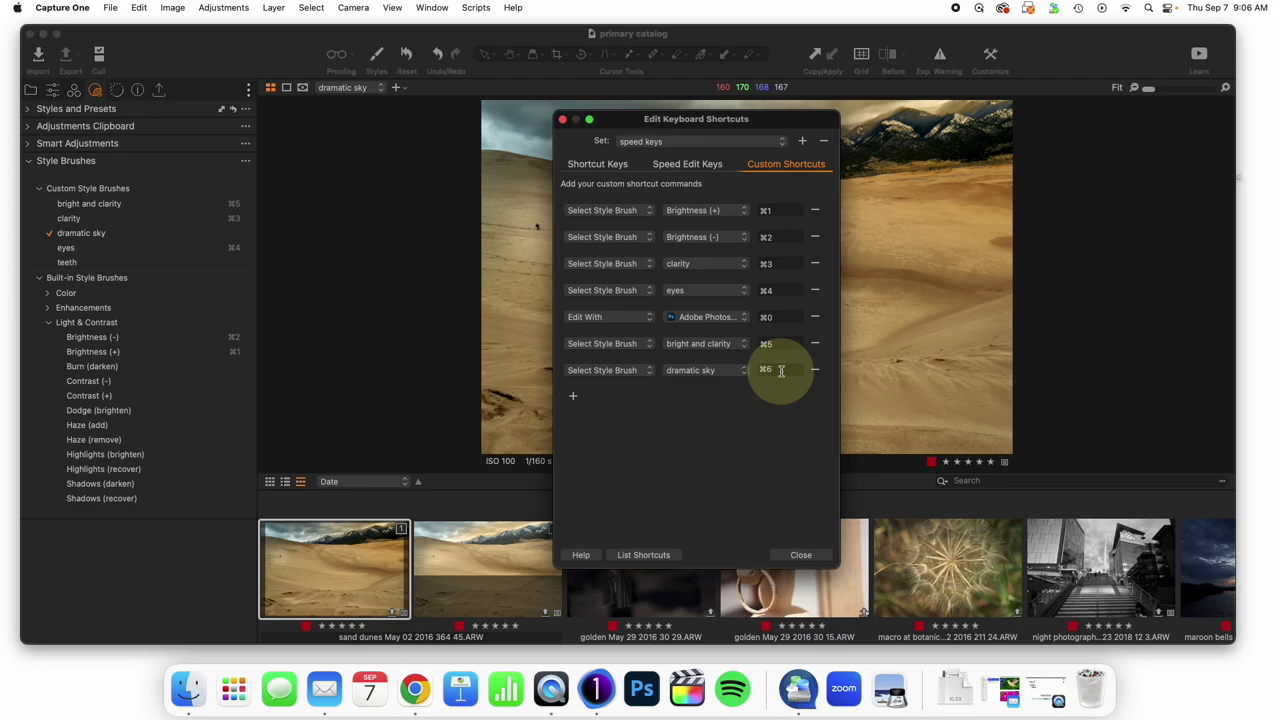
{"action": "left_click", "coordinate": [801, 556]}
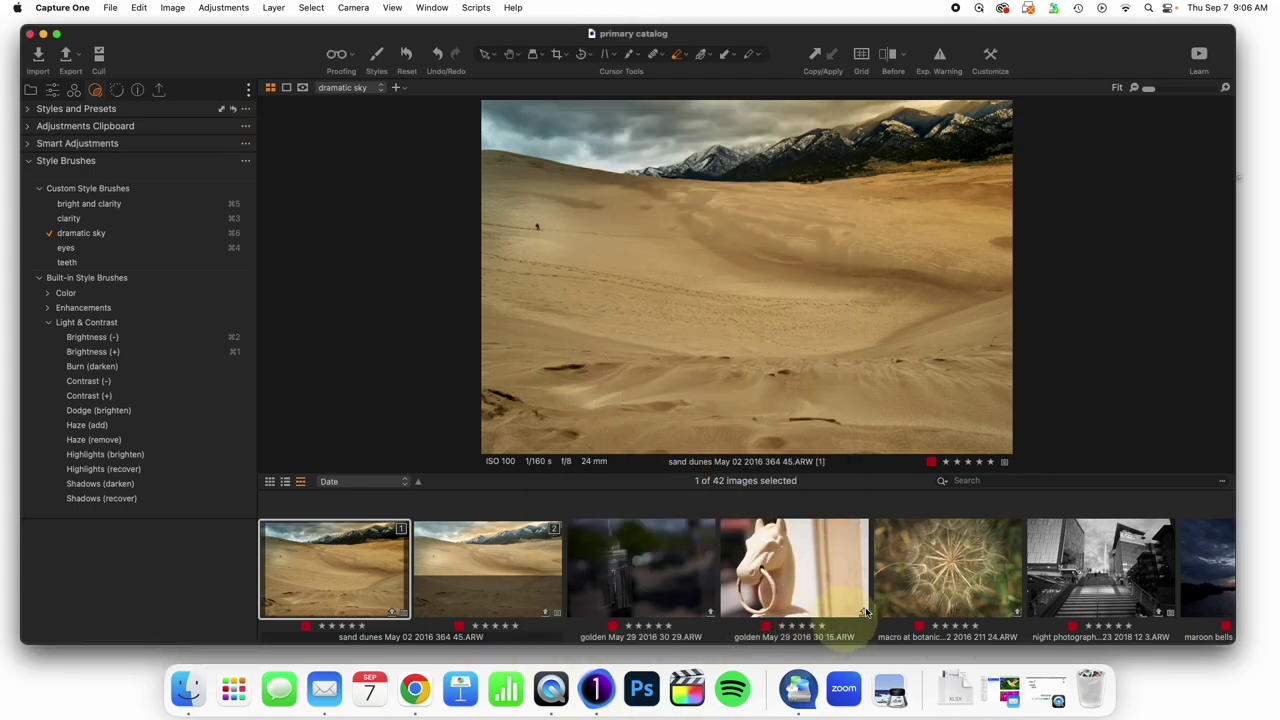
Step: Paint the sky of the black-and-white night photography staircase image with the dramatic sky style brush
{"action": "left_click", "coordinate": [1103, 566]}
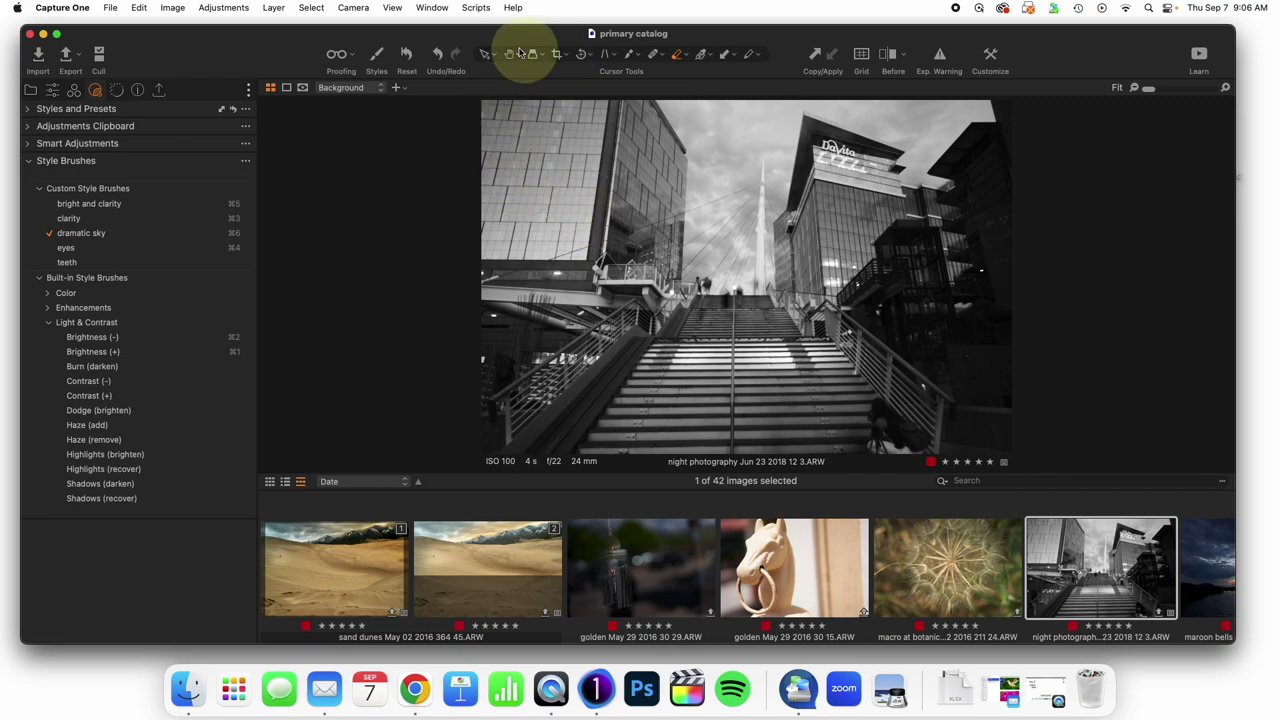
{"action": "left_click", "coordinate": [52, 90]}
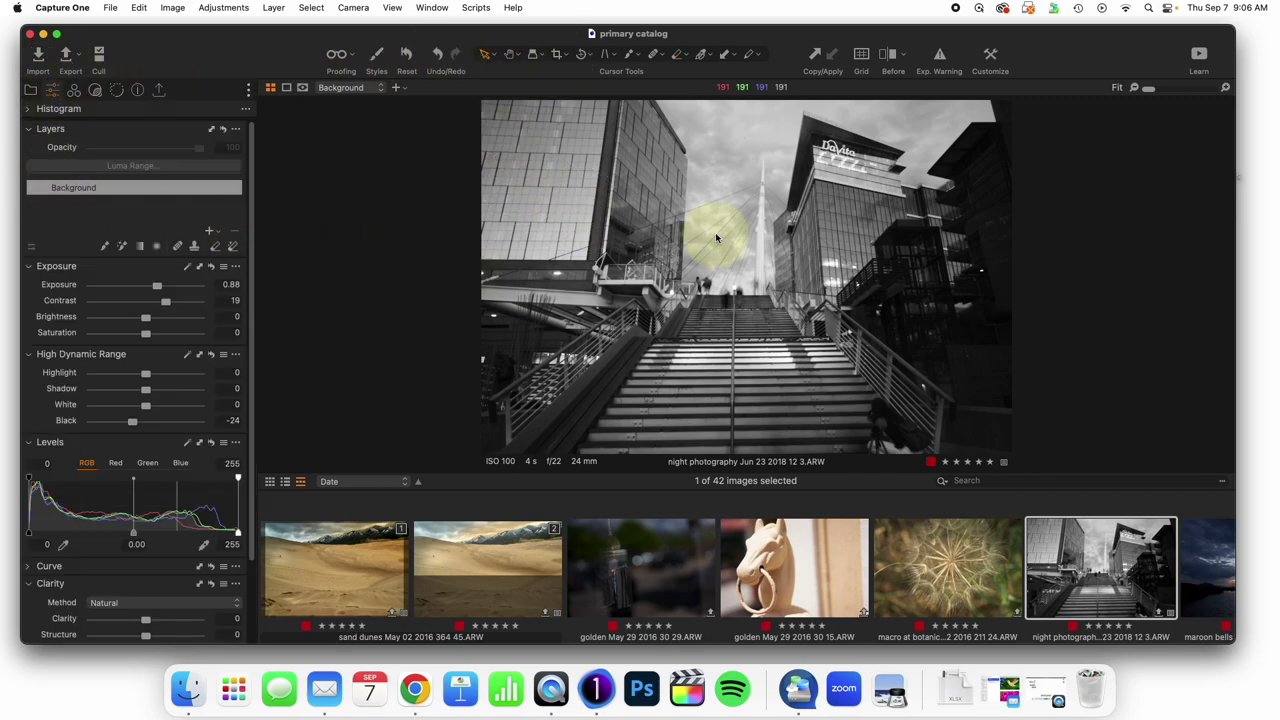
{"action": "mouse_move", "coordinate": [716, 237]}
{"action": "left_mouse_down"}
{"action": "mouse_move", "coordinate": [676, 203]}
{"action": "mouse_move", "coordinate": [706, 174]}
{"action": "mouse_move", "coordinate": [686, 148]}
{"action": "mouse_move", "coordinate": [755, 130]}
{"action": "left_mouse_up"}
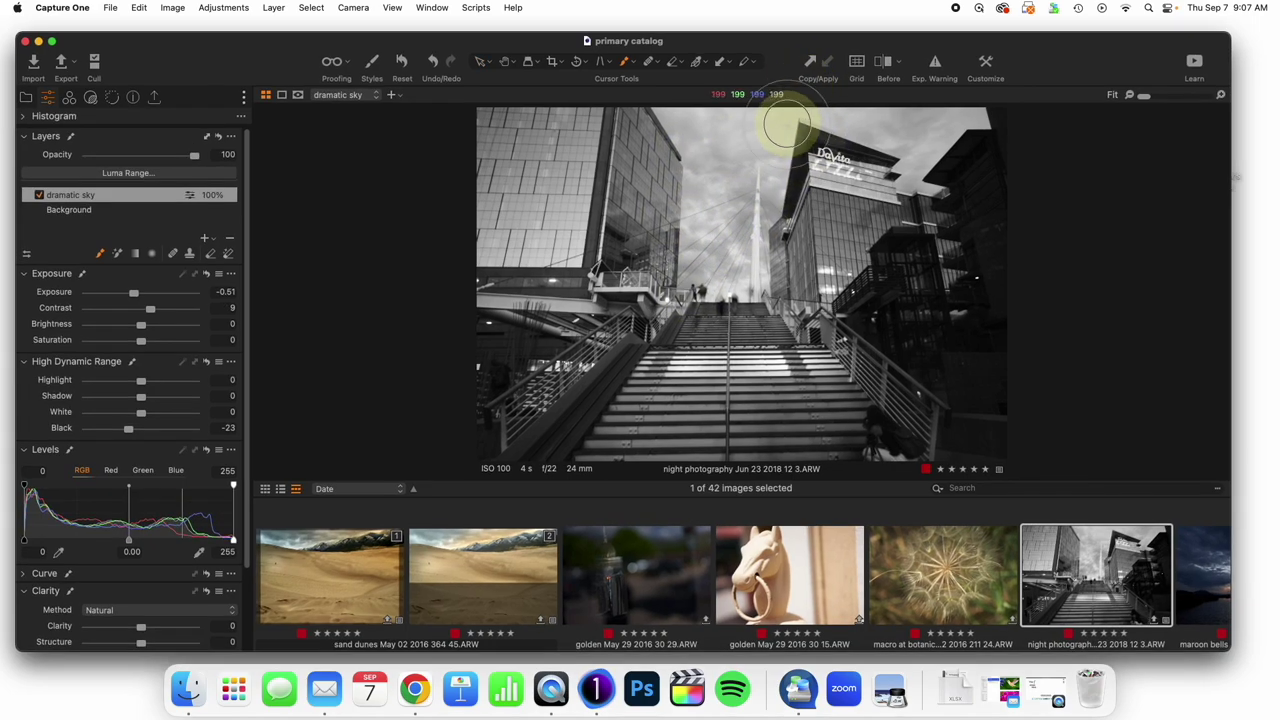
{"action": "mouse_move", "coordinate": [786, 125]}
{"action": "left_mouse_down"}
{"action": "mouse_move", "coordinate": [960, 118]}
{"action": "mouse_move", "coordinate": [902, 150]}
{"action": "mouse_move", "coordinate": [927, 175]}
{"action": "mouse_move", "coordinate": [950, 134]}
{"action": "mouse_move", "coordinate": [706, 133]}
{"action": "mouse_move", "coordinate": [731, 149]}
{"action": "mouse_move", "coordinate": [737, 200]}
{"action": "left_mouse_up"}
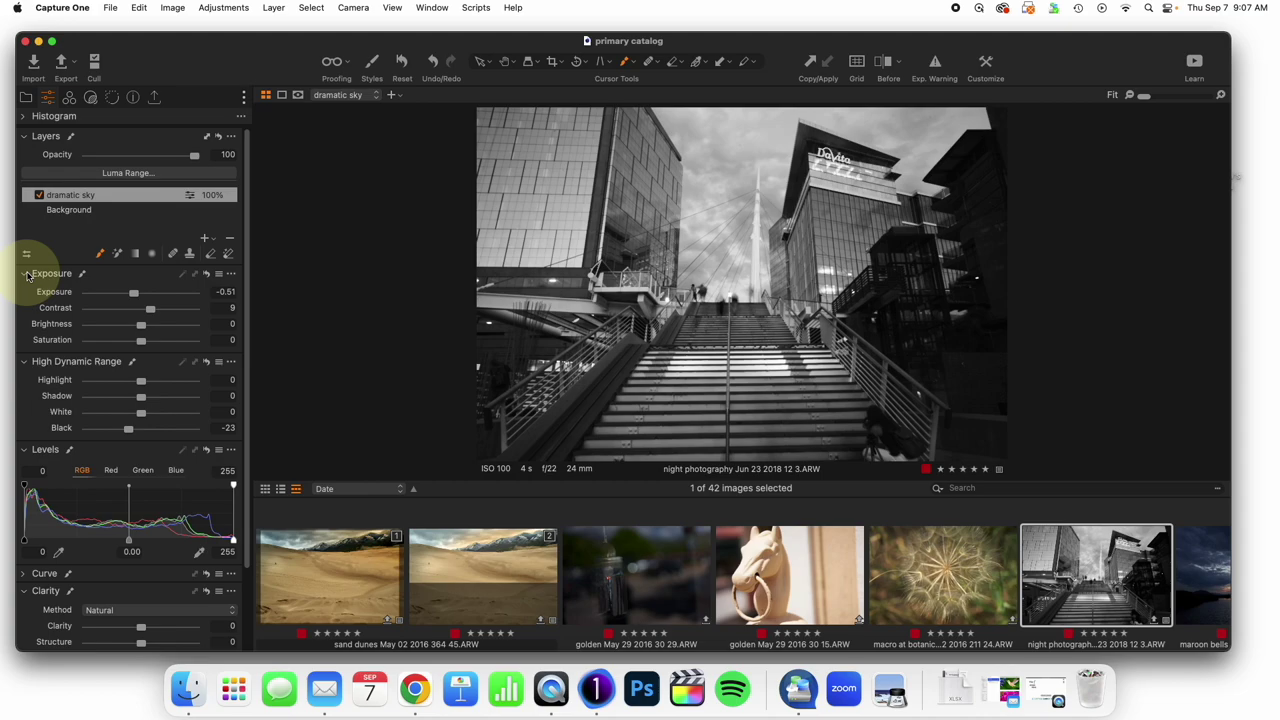
Step: Return to the first sand dunes variant and paint the mountain range with the bright and clarity style brush
{"action": "left_click", "coordinate": [318, 575]}
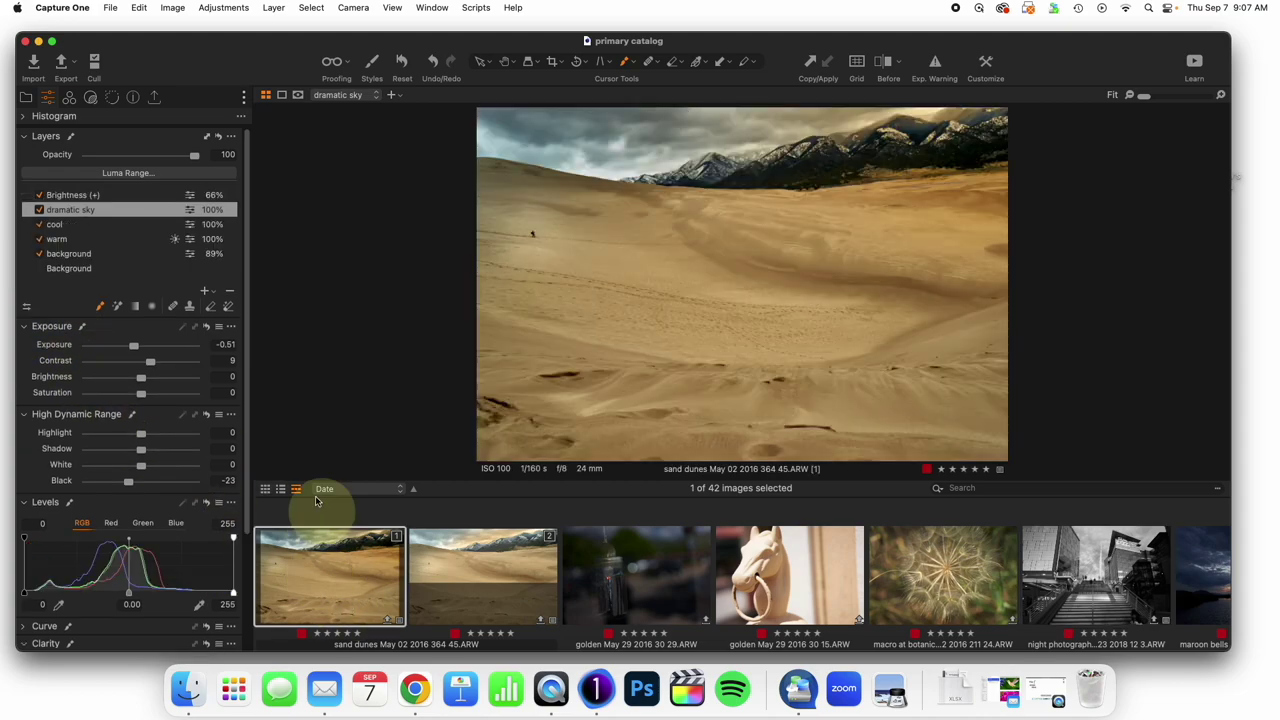
{"action": "left_click", "coordinate": [91, 269]}
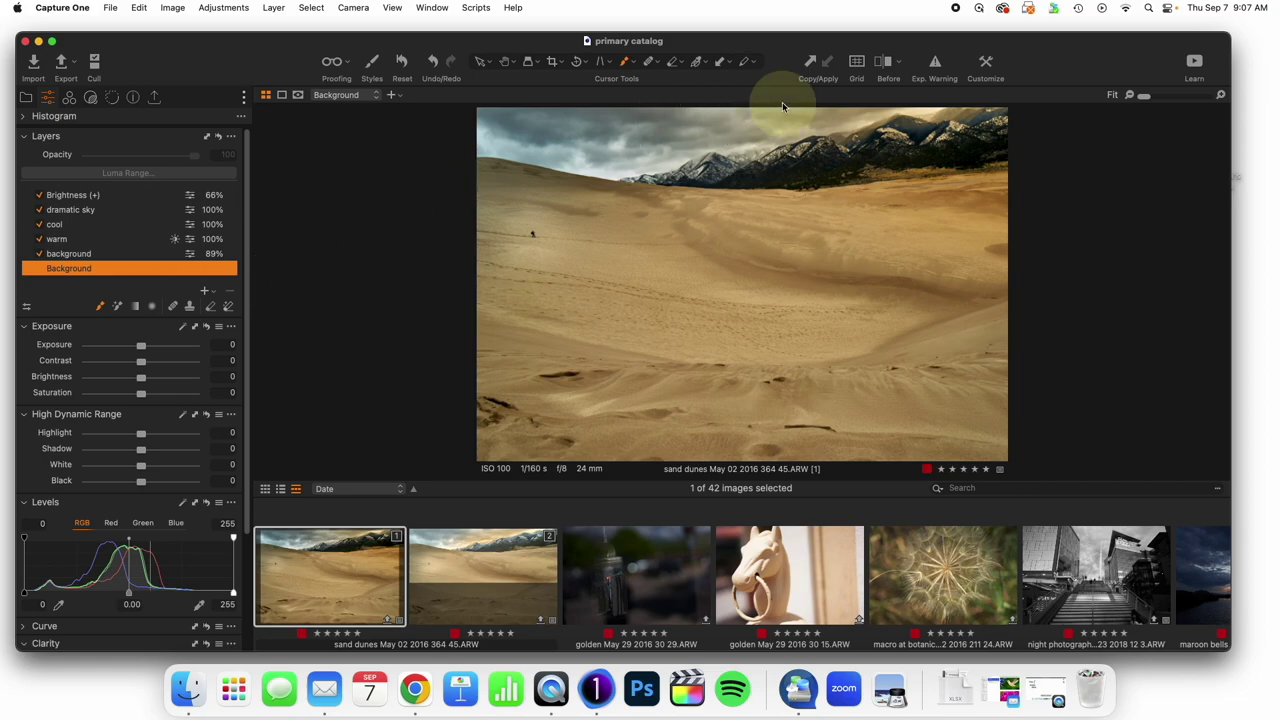
{"action": "key", "text": "super+1"}
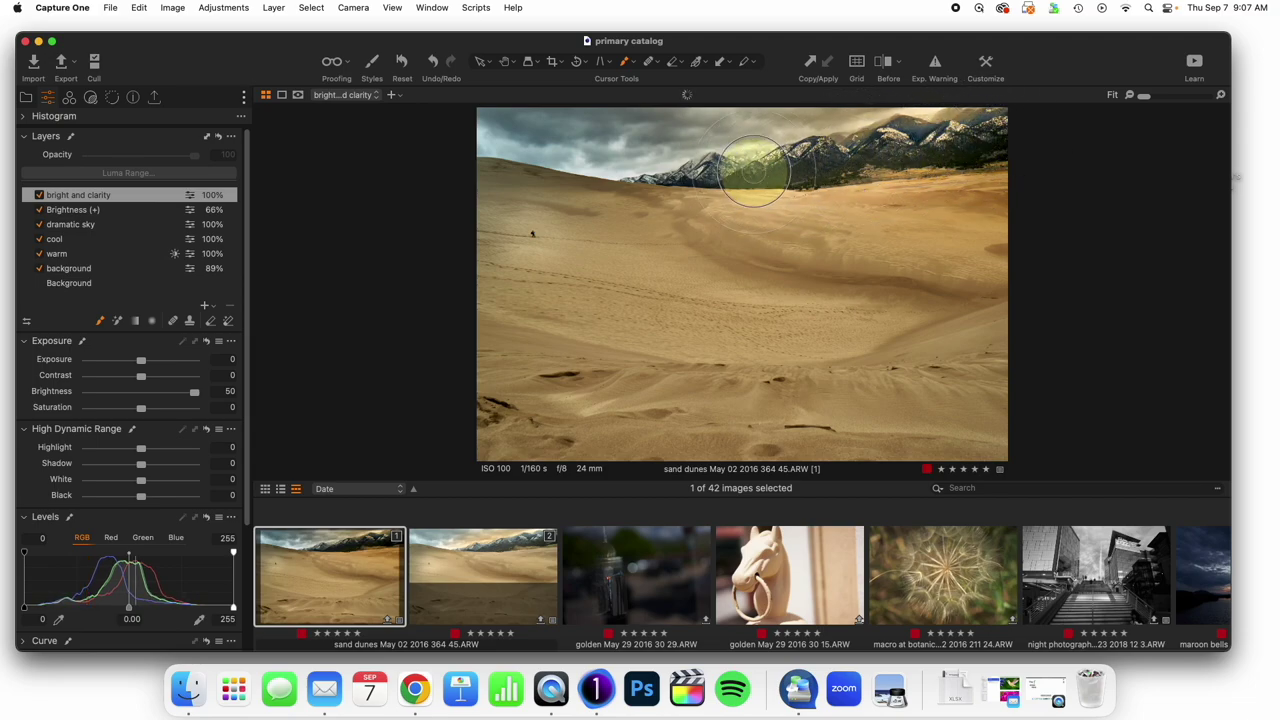
{"action": "left_click", "coordinate": [698, 185]}
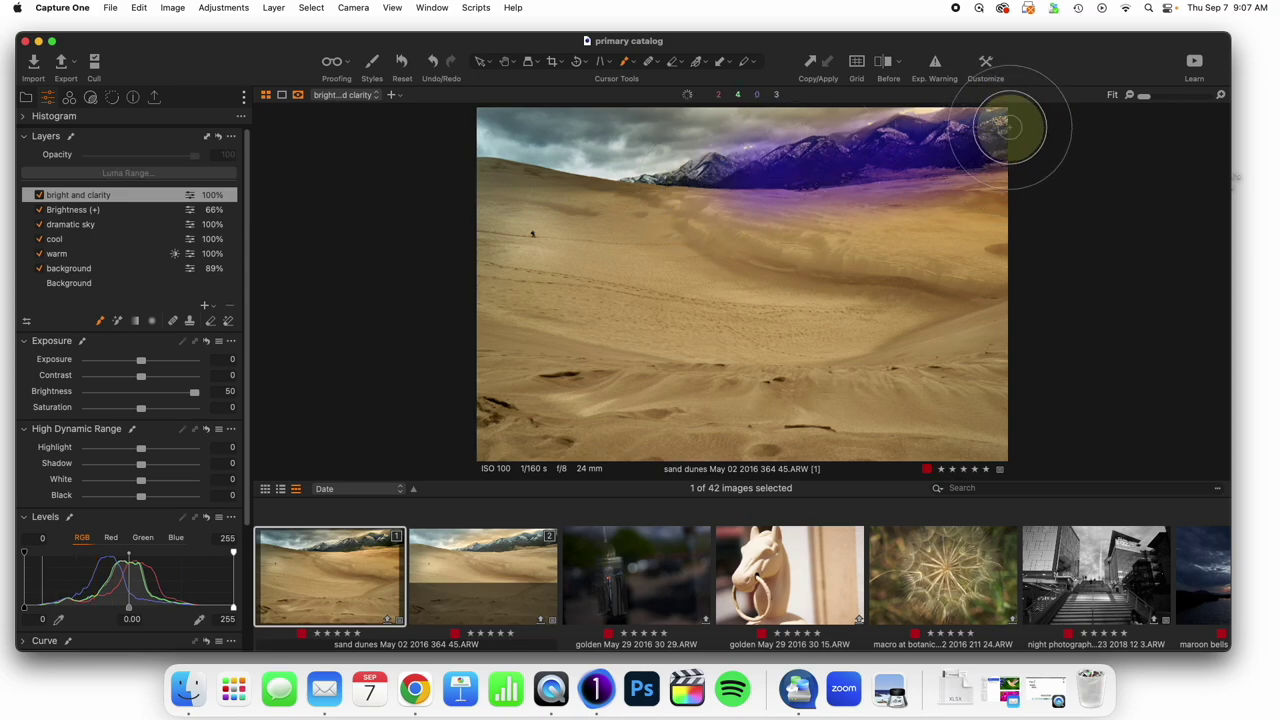
{"action": "left_click", "coordinate": [714, 182]}
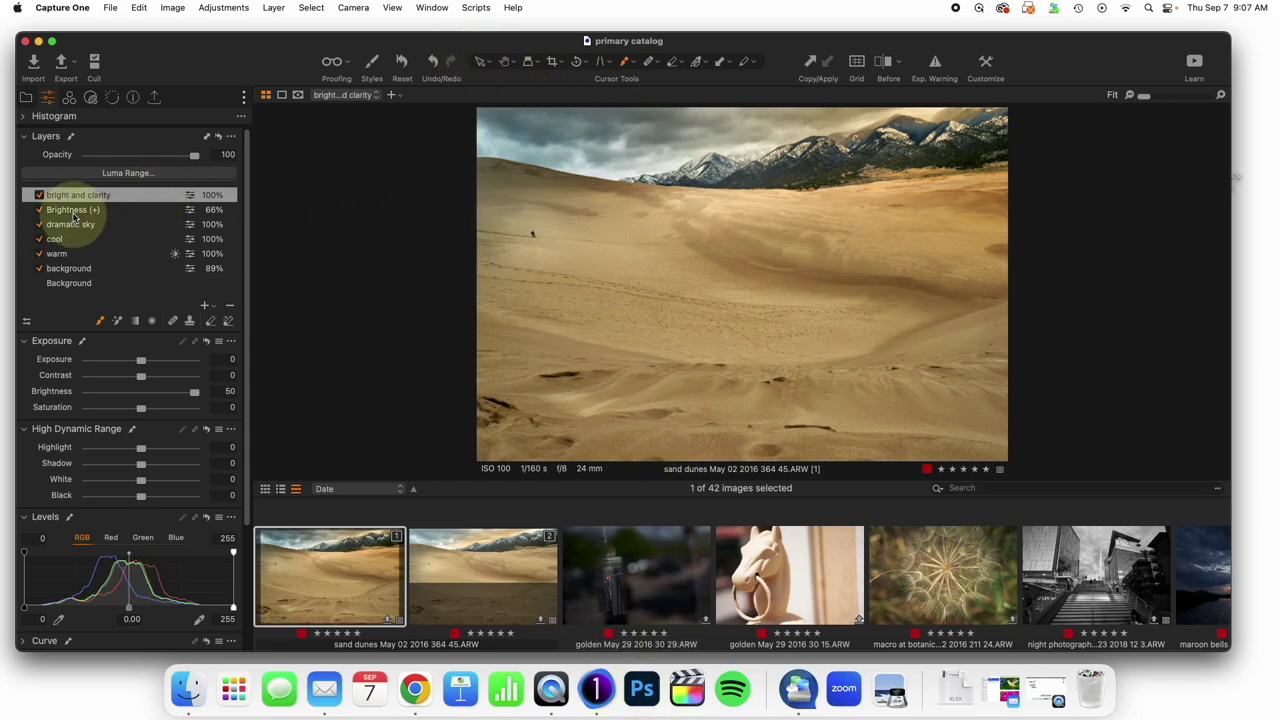
Step: Crop the sand dunes photo to a wide panorama, extending it to the full width and top edge and cutting off the foreground dunes
{"action": "left_click", "coordinate": [554, 63]}
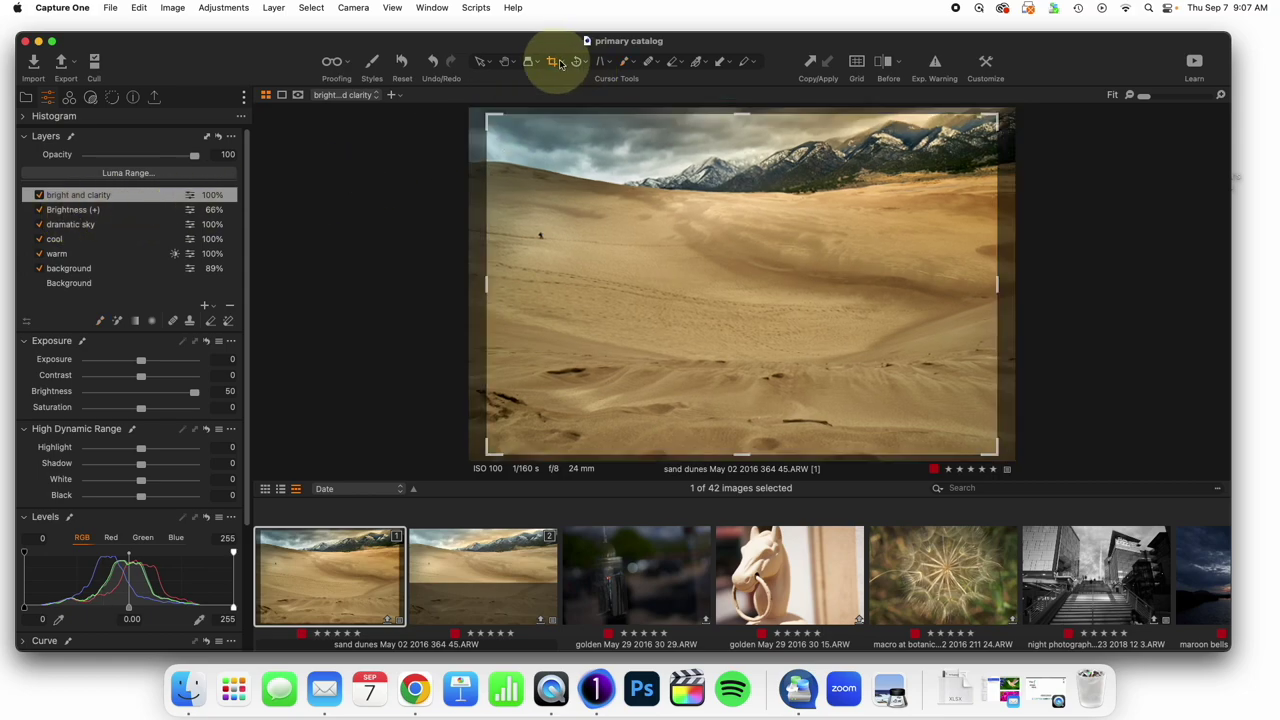
{"action": "left_click", "coordinate": [562, 62]}
{"action": "left_click", "coordinate": [620, 121]}
{"action": "left_click_drag", "start_coordinate": [486, 286], "coordinate": [418, 284]}
{"action": "left_click_drag", "start_coordinate": [763, 107], "coordinate": [737, 37]}
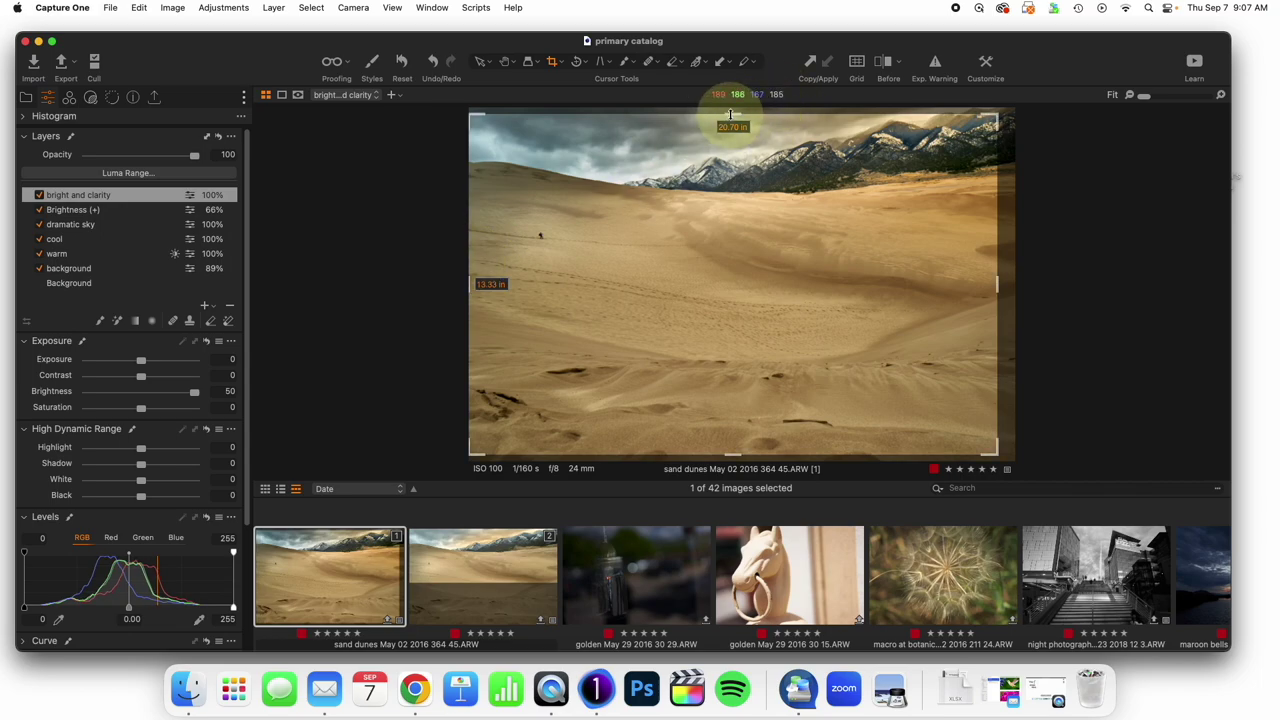
{"action": "left_click_drag", "start_coordinate": [994, 277], "coordinate": [1030, 301]}
{"action": "left_click_drag", "start_coordinate": [749, 452], "coordinate": [762, 281]}
{"action": "key", "text": "h"}
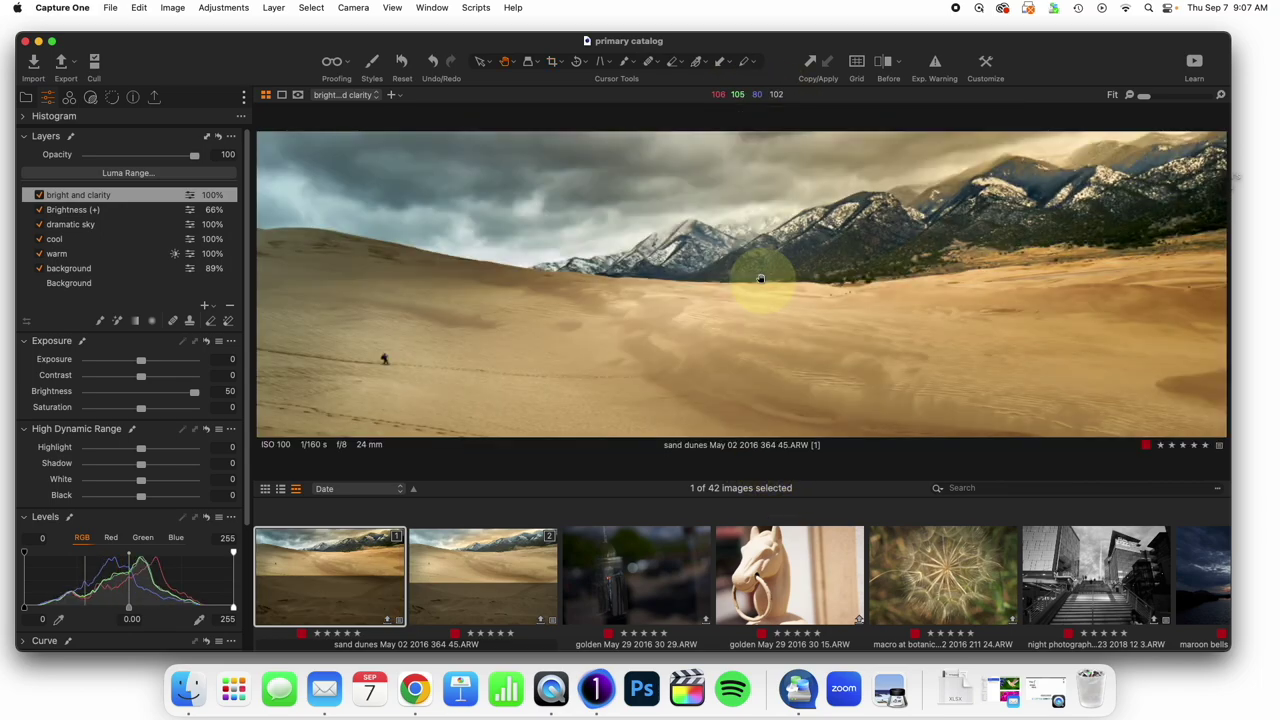
Step: Compare the cropped sand dunes photo with its unedited version by sweeping the before/after split across the image
{"action": "left_click", "coordinate": [480, 61]}
{"action": "key", "text": "y"}
{"action": "left_click_drag", "start_coordinate": [684, 346], "coordinate": [0, 340]}
{"action": "key", "text": "y"}
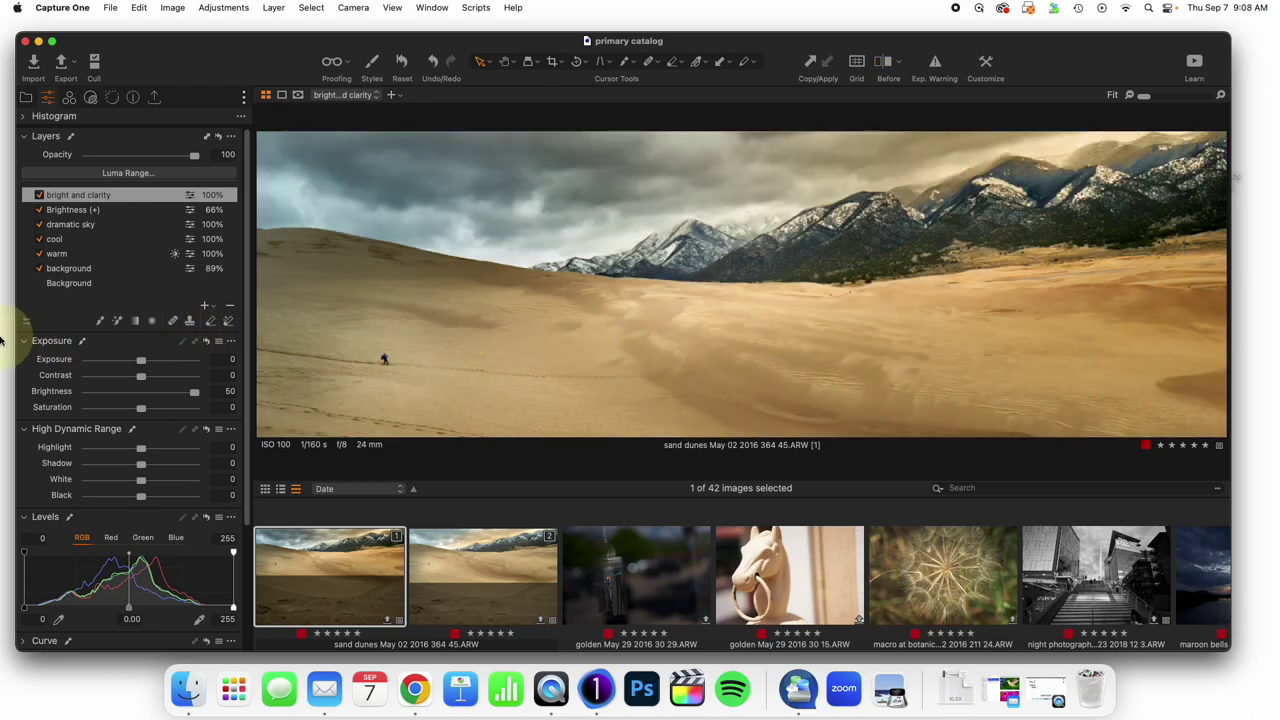